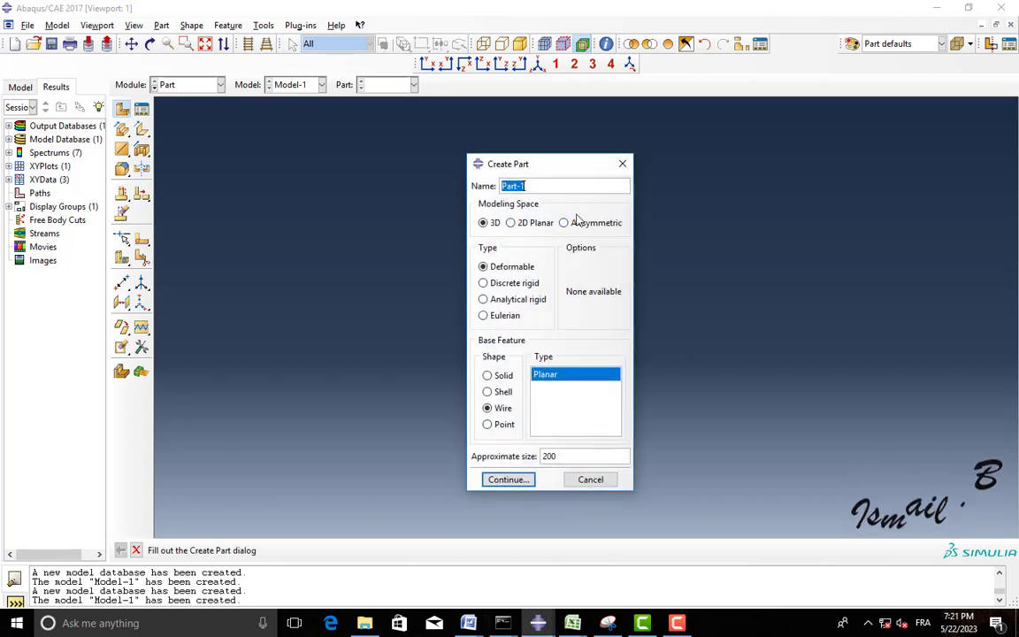
Start a 3D deformable solid extrusion part named p and sketch a rectangle about 30 wide by 36 high
click(509, 378)
click(517, 479)
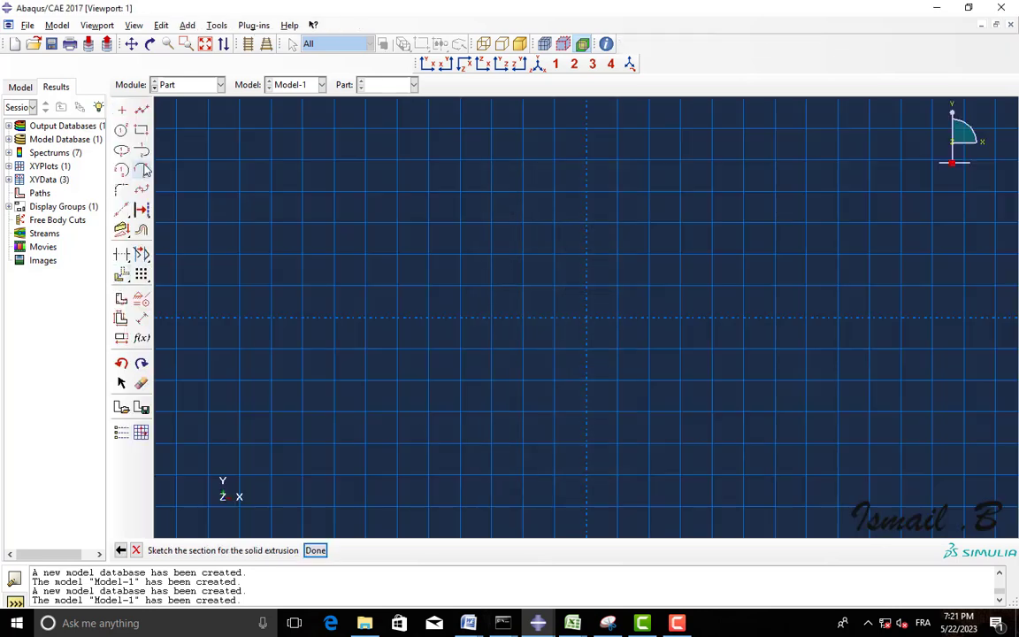
click(141, 130)
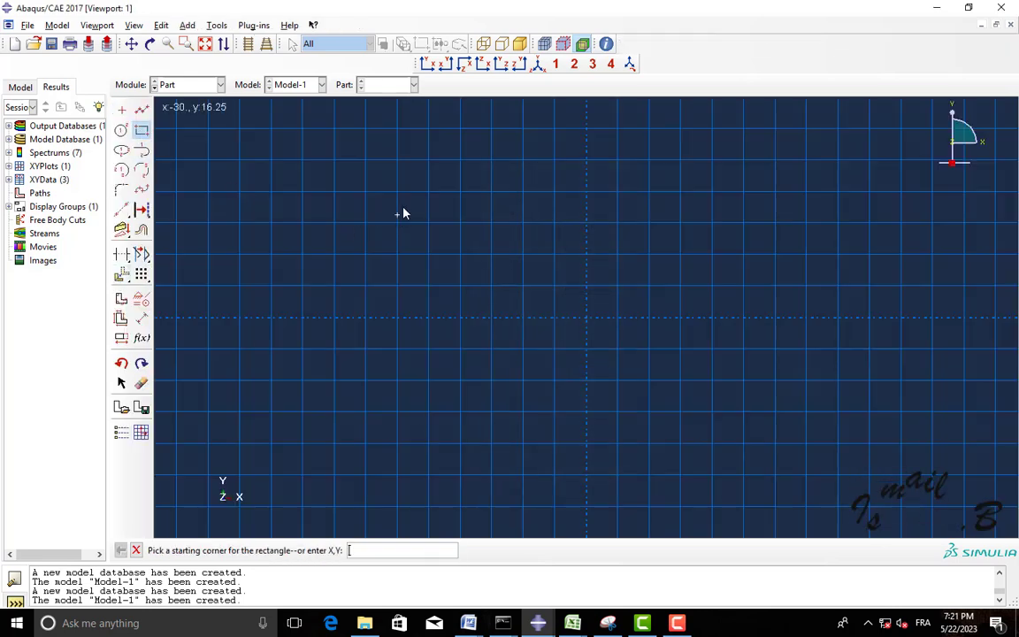
click(461, 153)
click(646, 378)
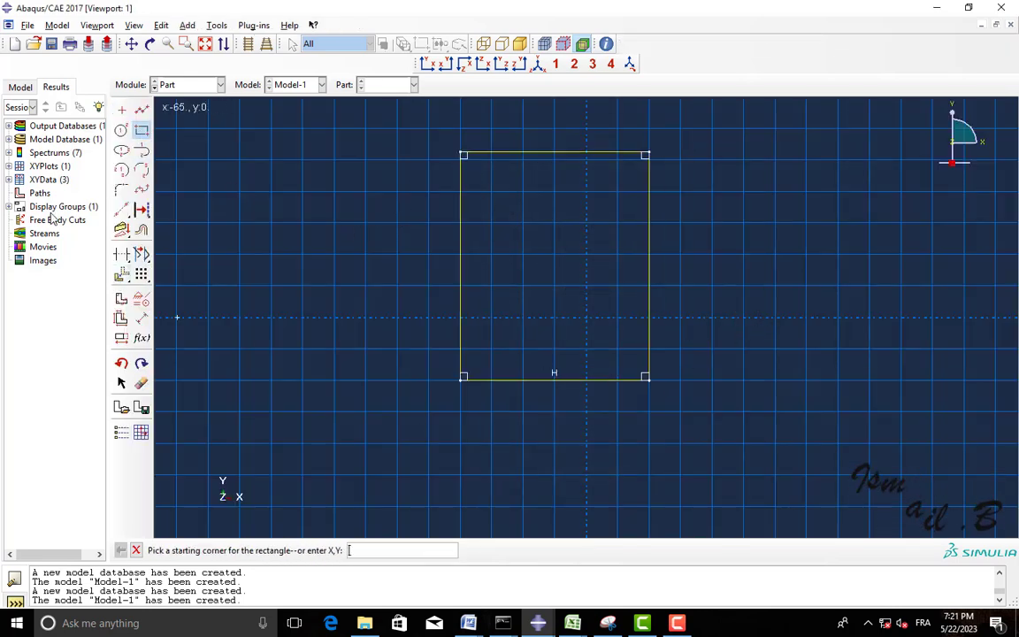
Dimension the rectangle to a height of 100 and a width of 75
click(141, 318)
click(460, 301)
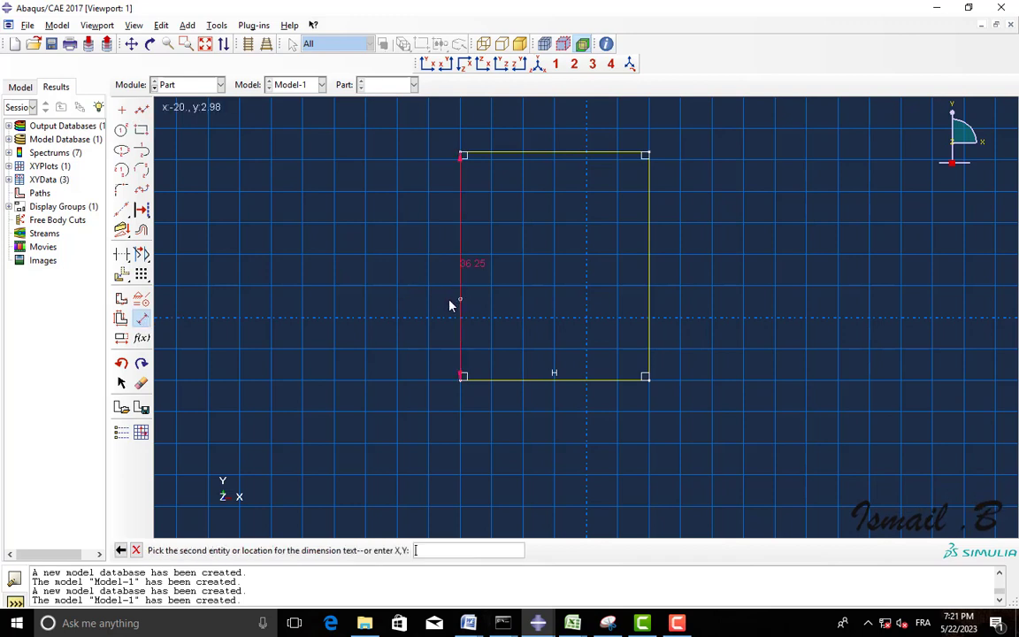
click(339, 314)
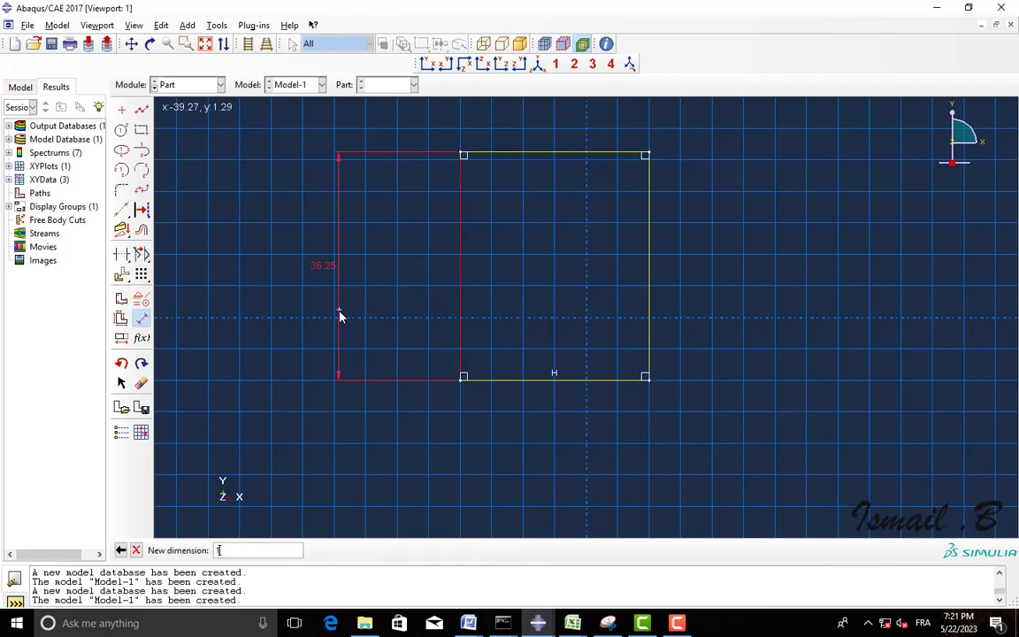
text(100)
key(Return)
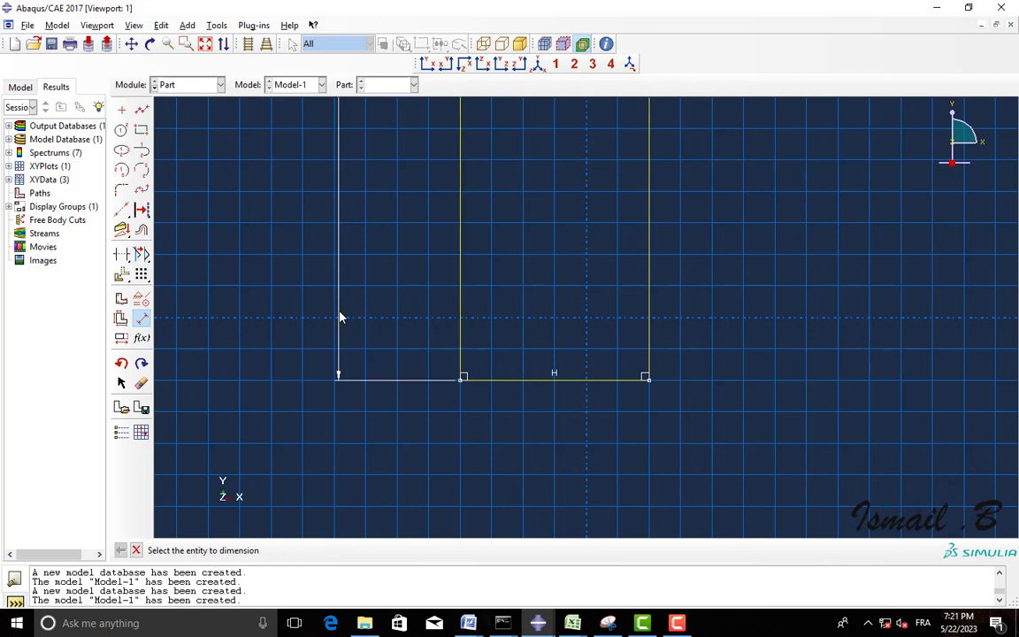
click(601, 387)
click(596, 441)
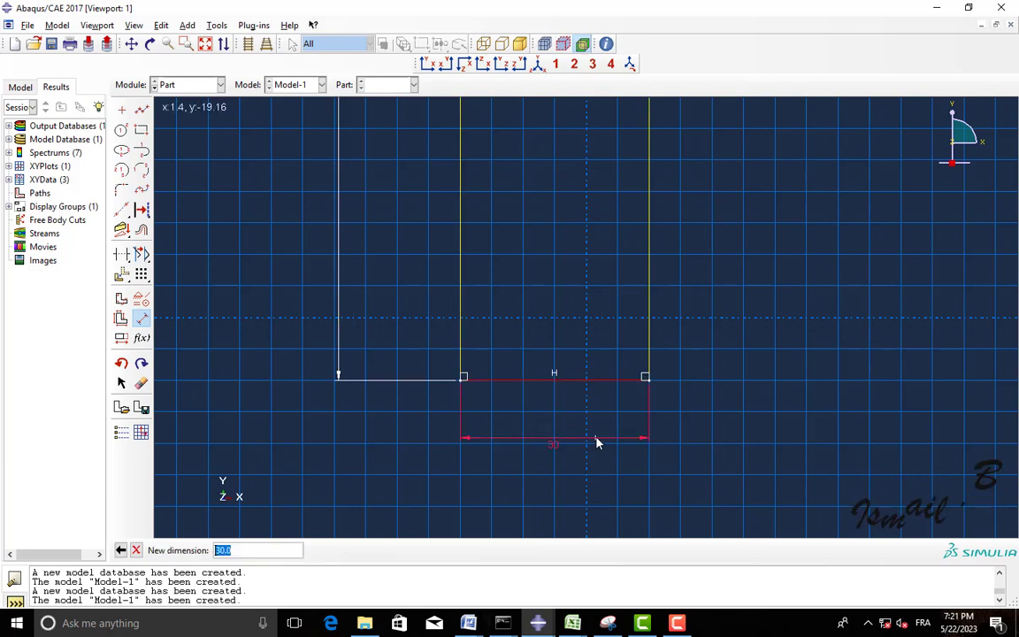
text(75)
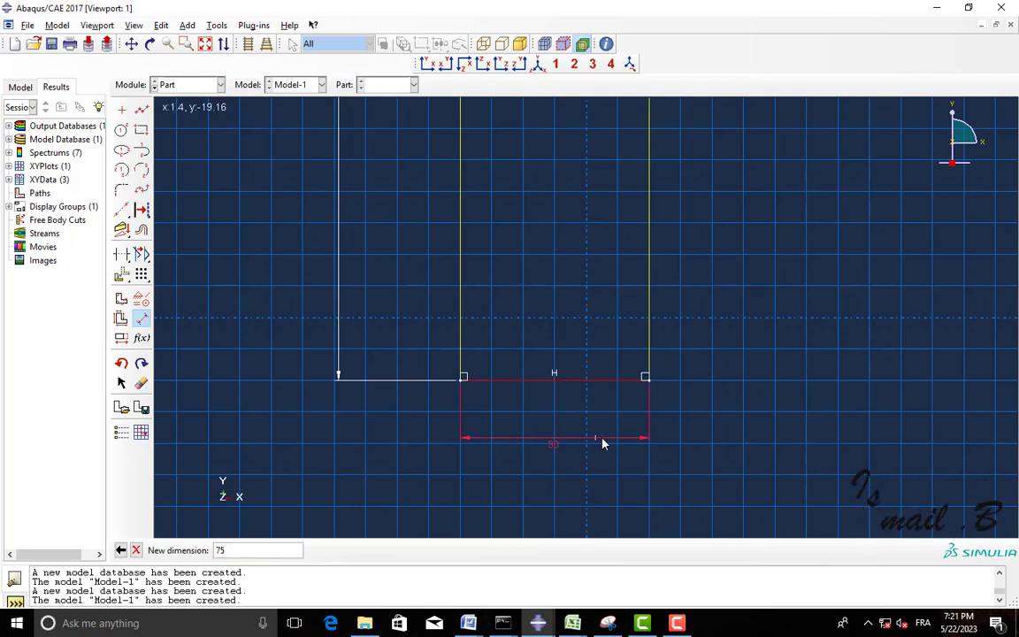
key(Return)
click(136, 550)
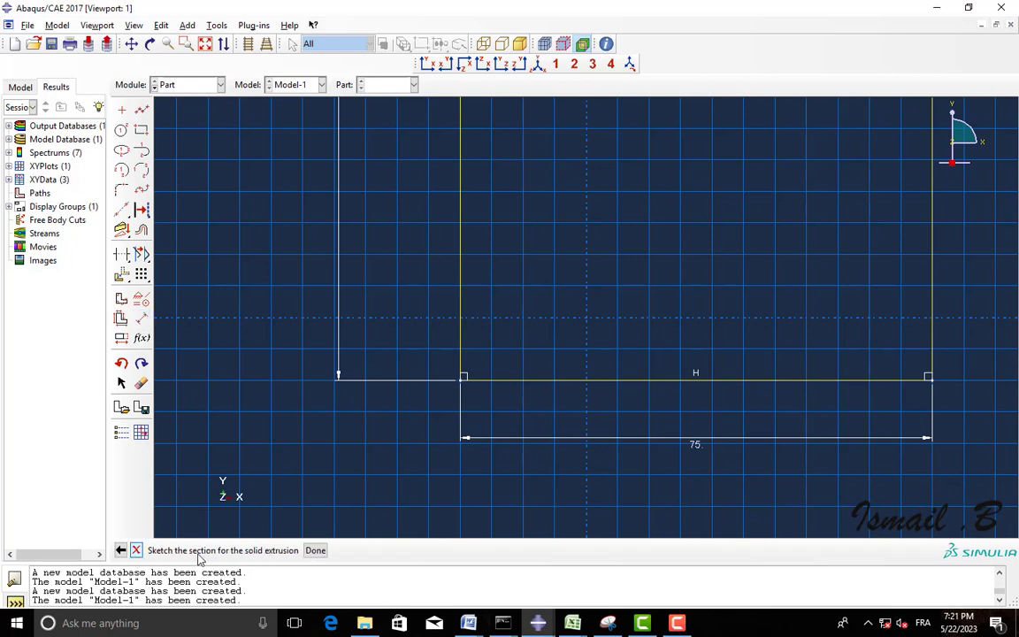
Finish the section sketch and extrude it into a solid block
click(315, 550)
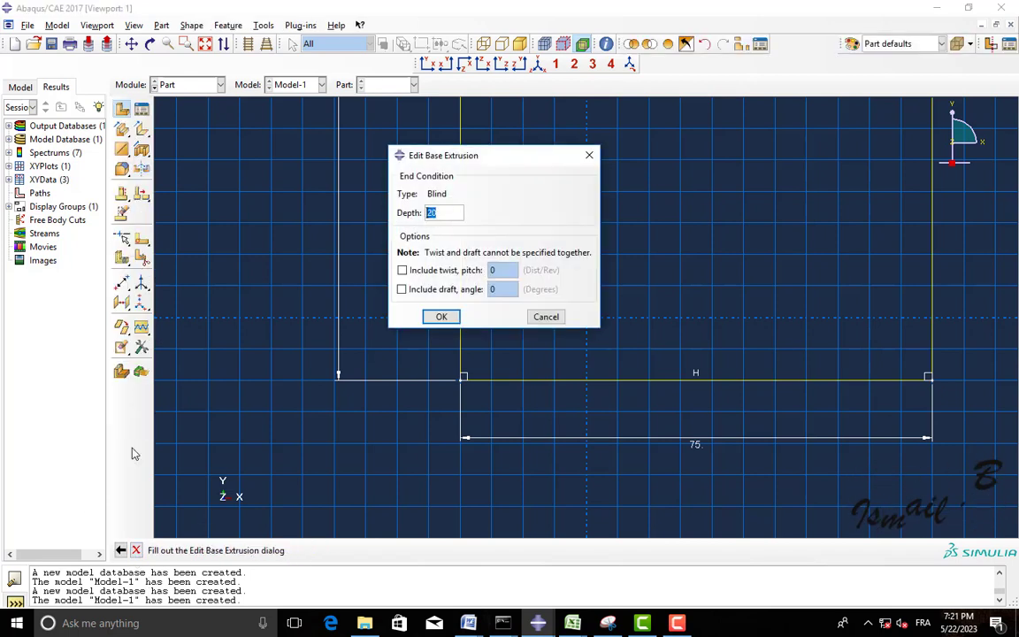
key(Return)
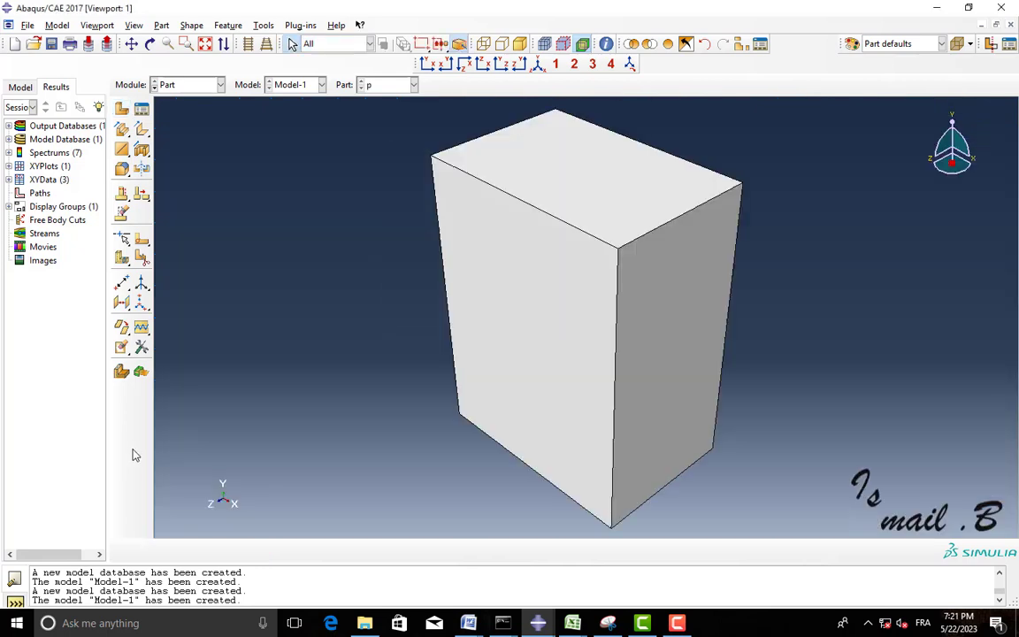
click(150, 43)
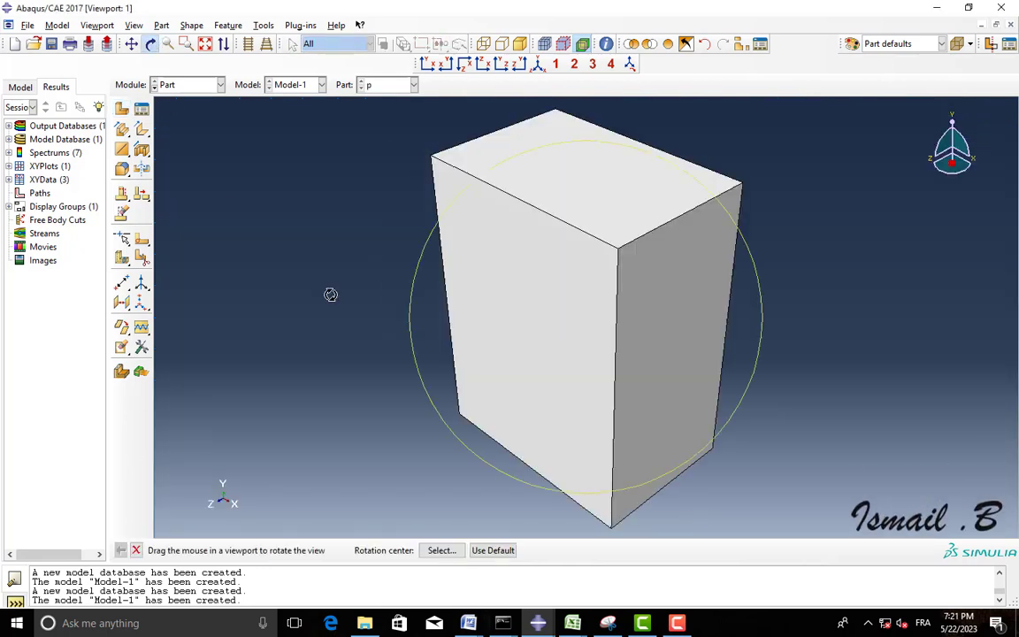
drag(519, 437, 638, 416)
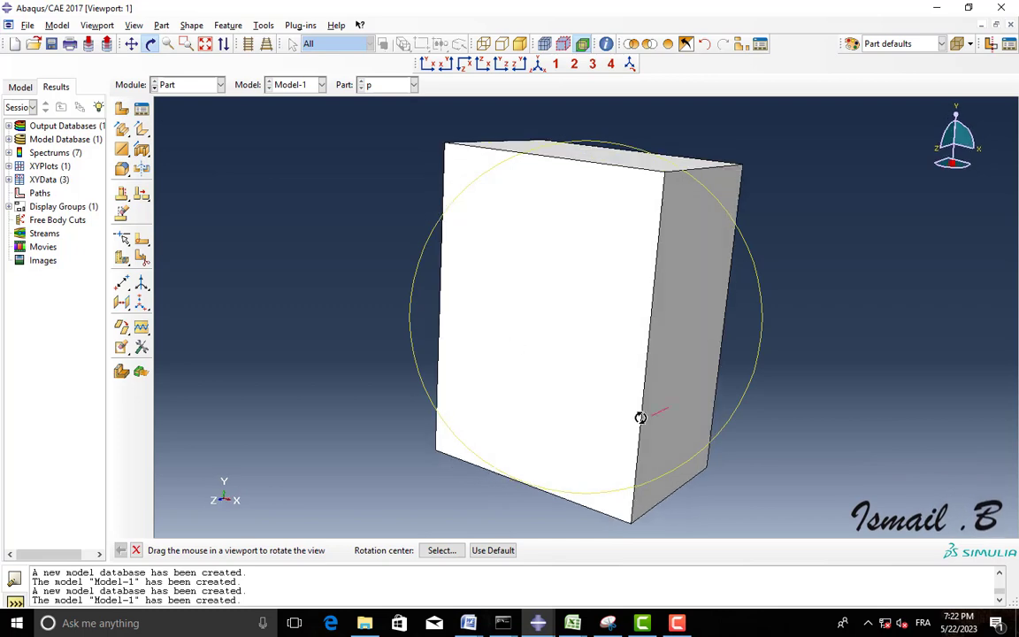
In the Mesh module, seed part p with an approximate global size of 3
click(183, 85)
click(173, 182)
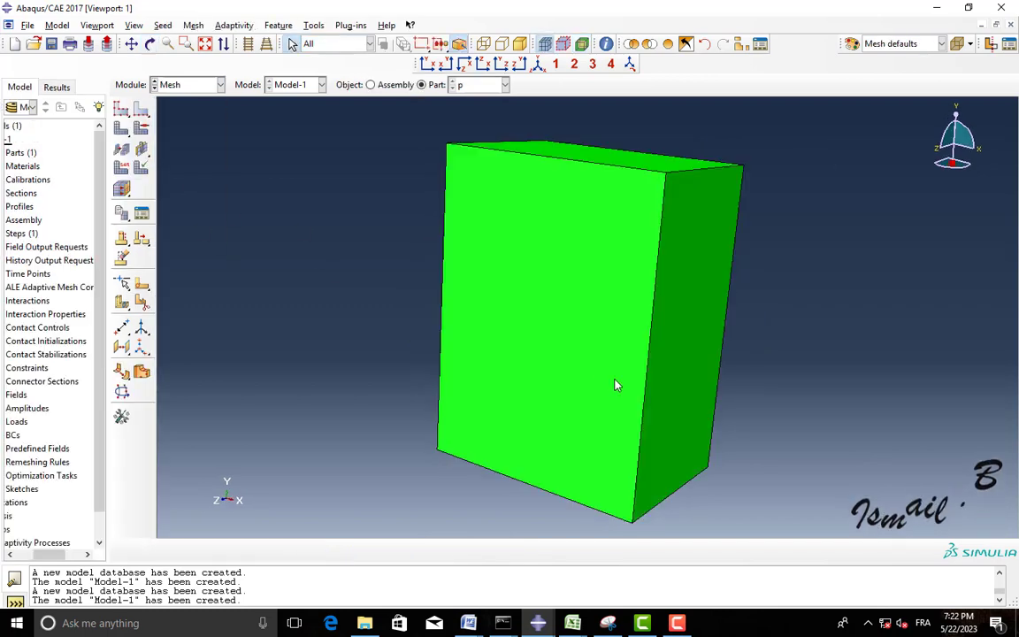
click(121, 108)
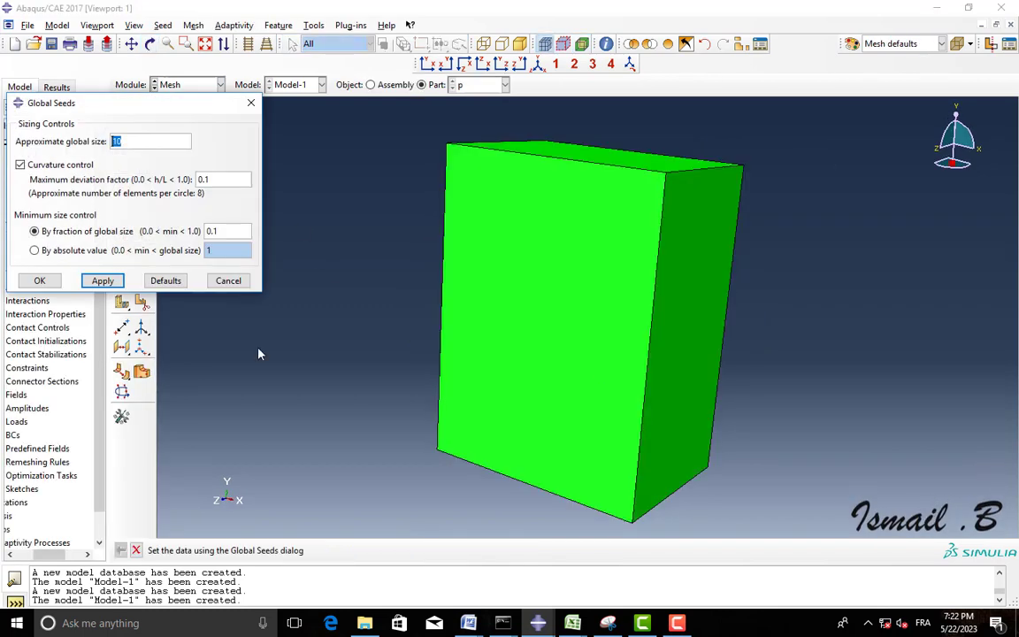
click(103, 281)
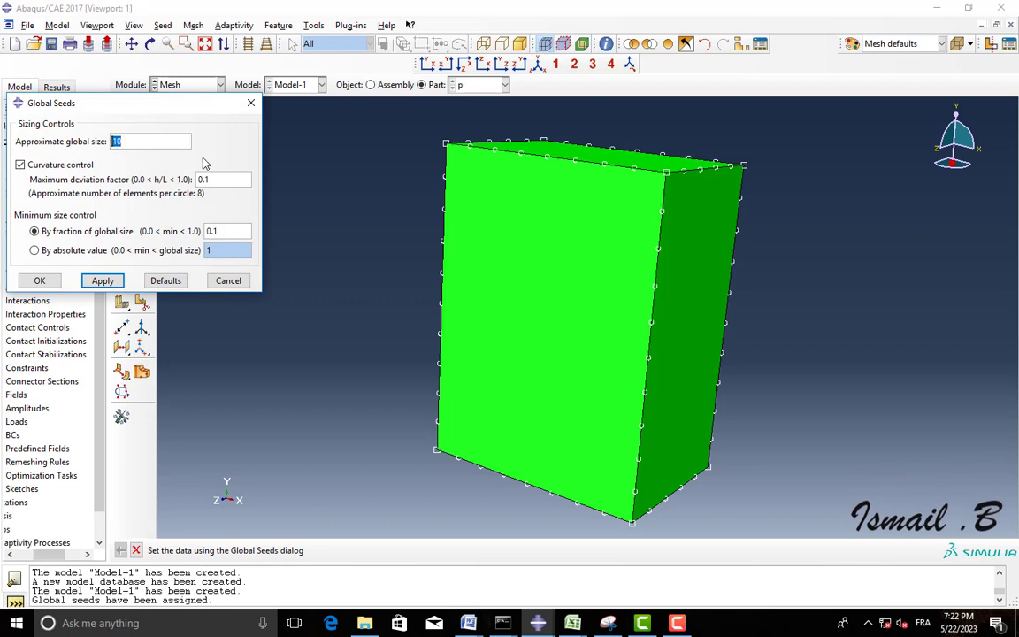
click(104, 281)
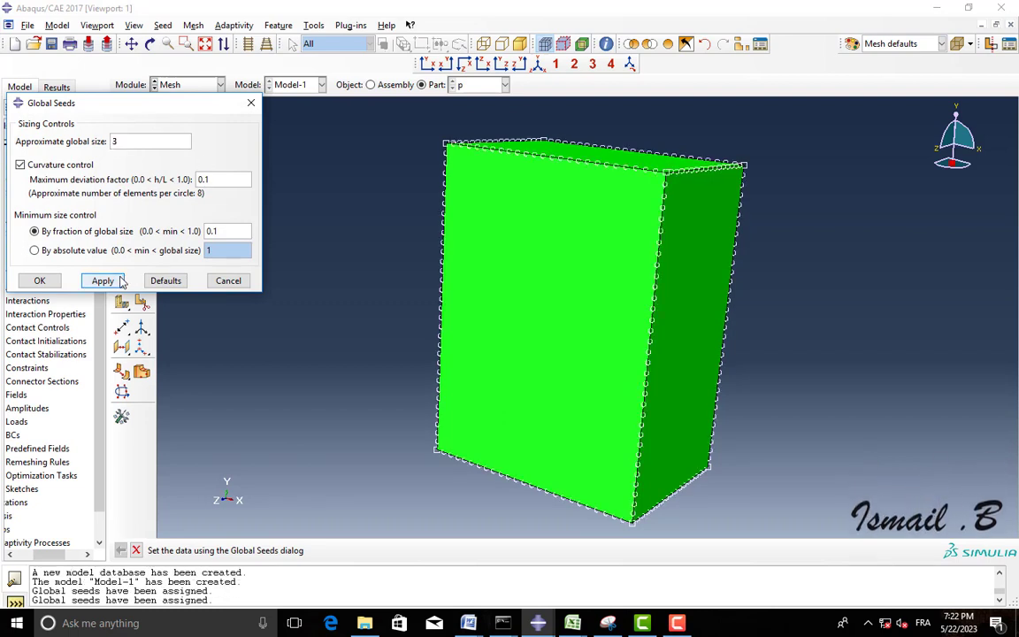
click(39, 281)
Generate the mesh on part p and inspect the meshed block from another angle
click(121, 188)
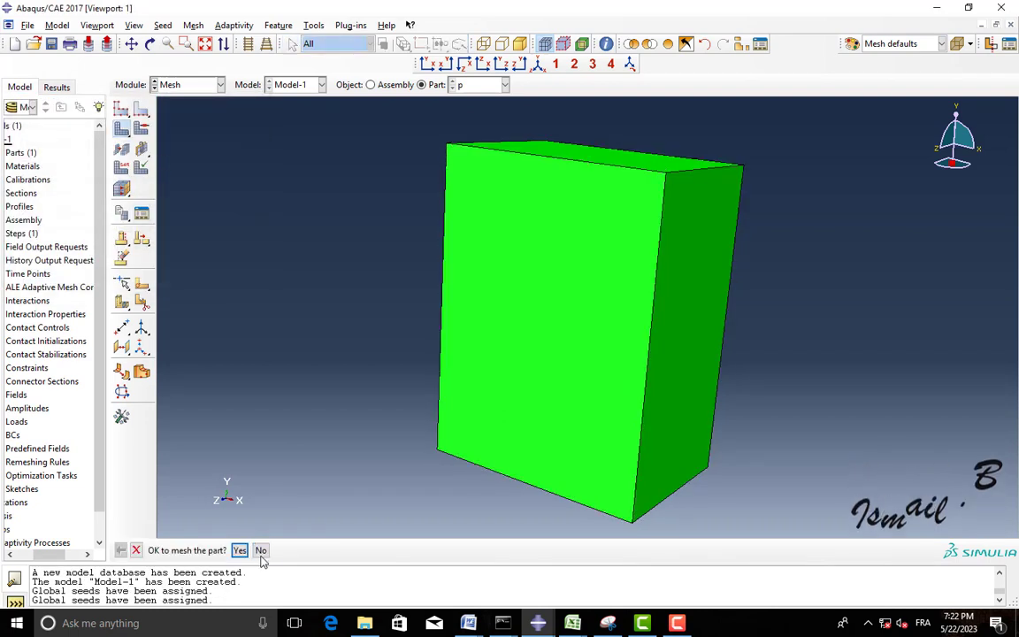
click(240, 549)
scroll(557, 246, down, 2)
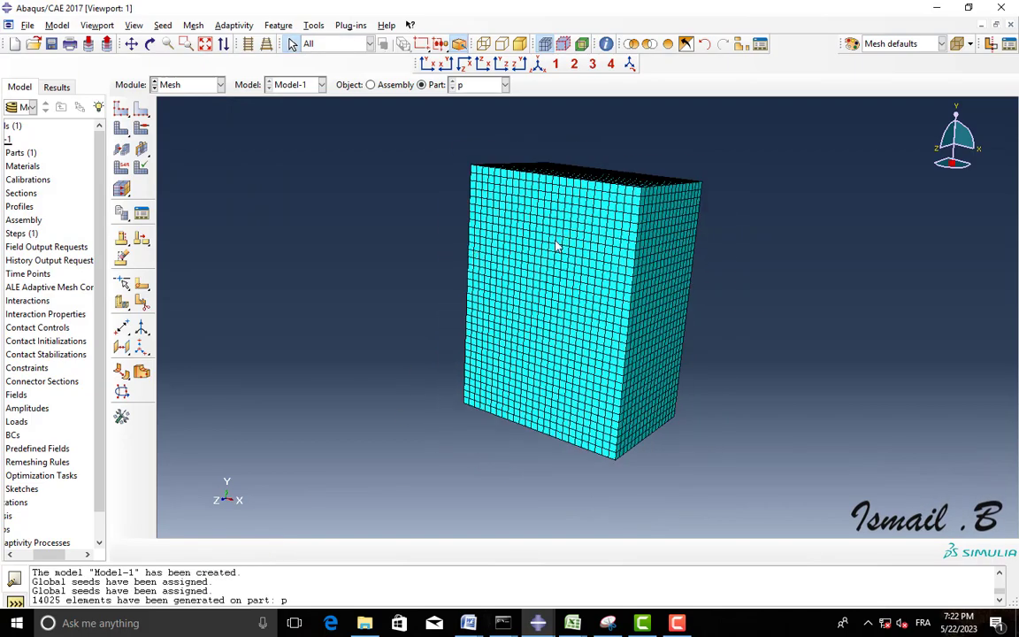
click(151, 43)
drag(531, 292, 566, 371)
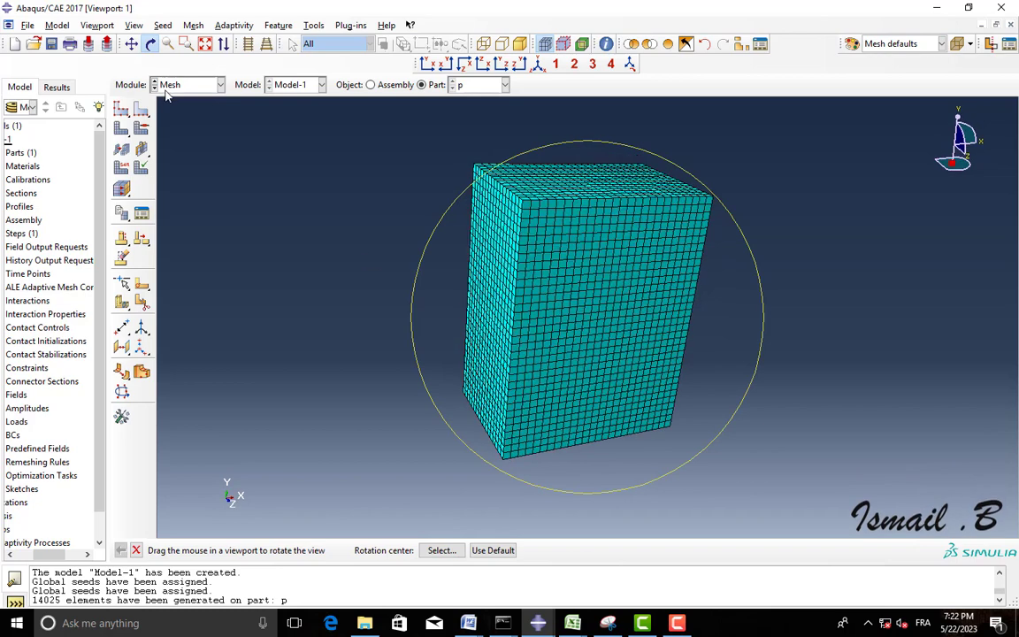
Return to the Part module and start a 3D discrete rigid solid extrusion part named load
click(190, 84)
click(166, 98)
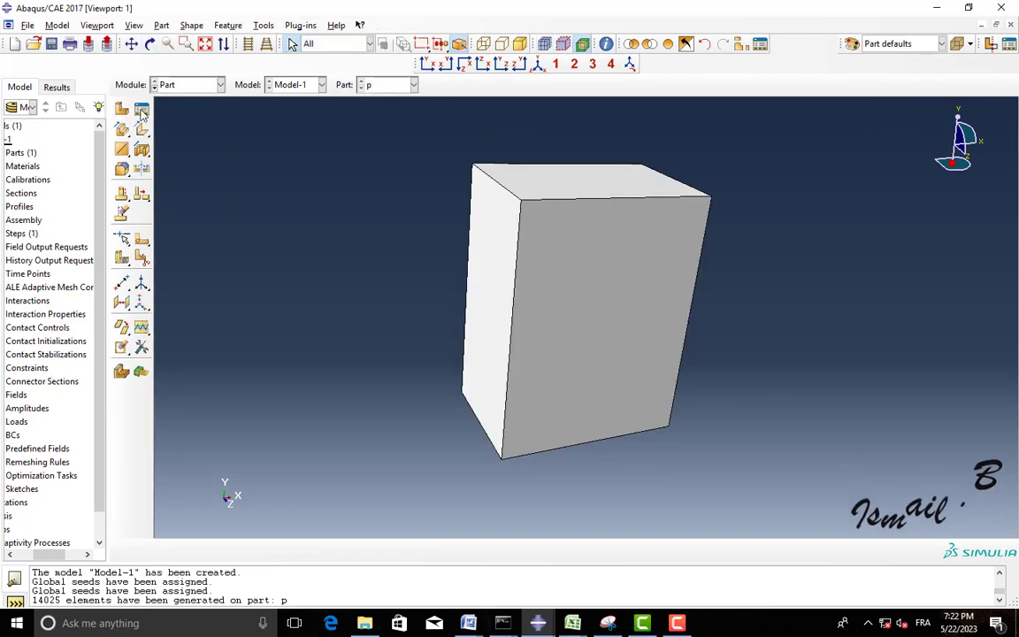
click(122, 108)
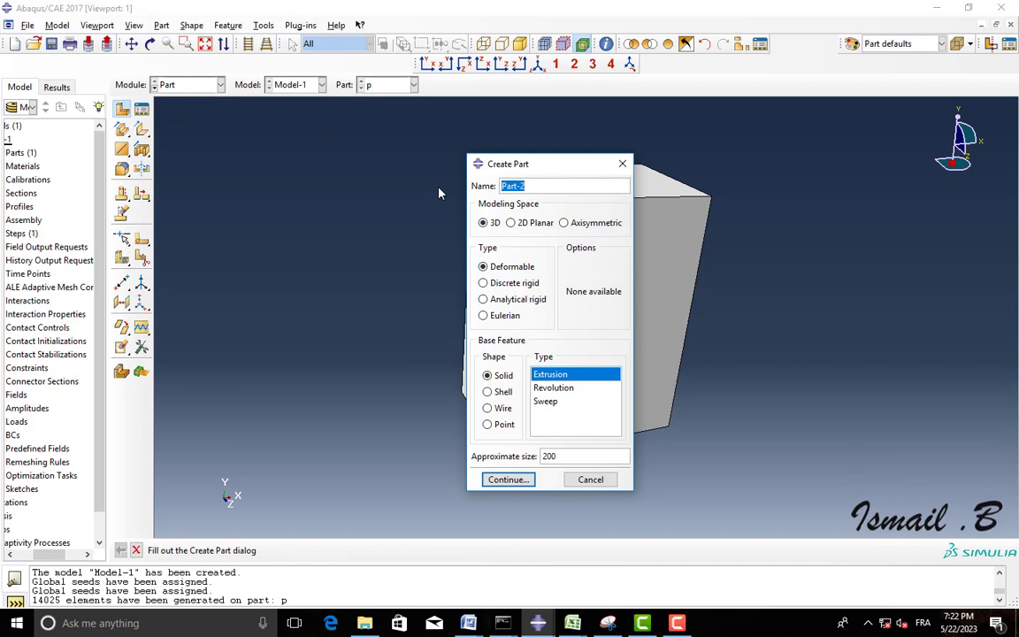
key(BackSpace)
text(d)
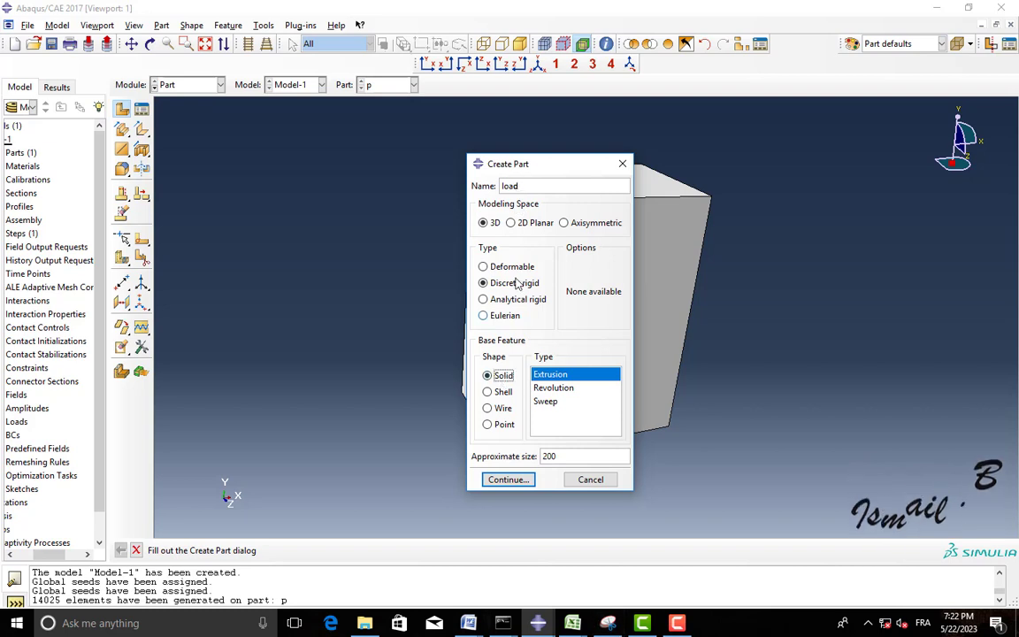
click(510, 479)
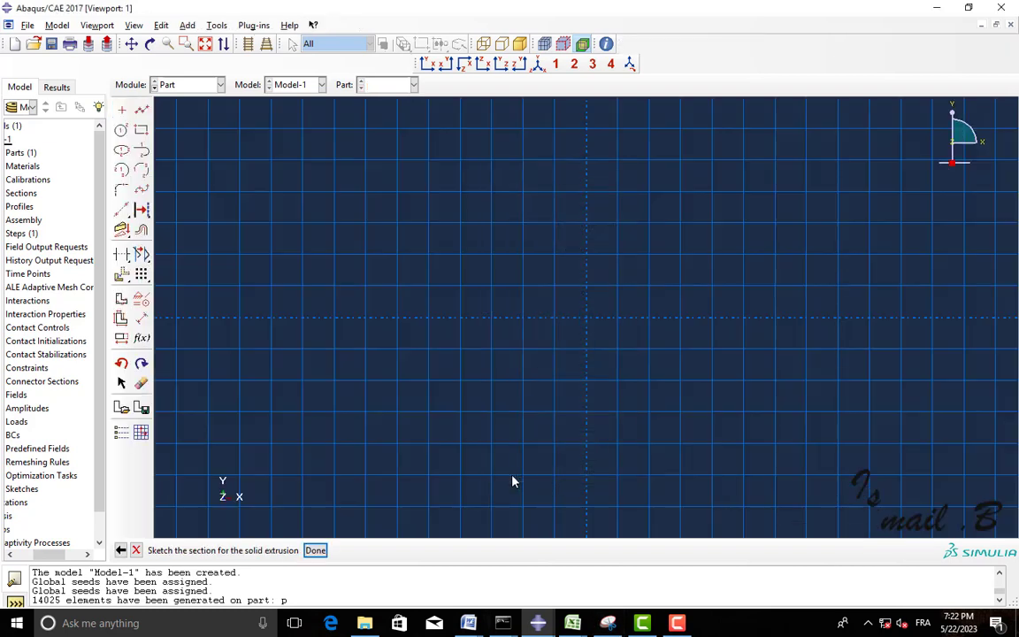
Sketch a rectangle for the load part and dimension it to a height of 5 and a width of 75
click(142, 130)
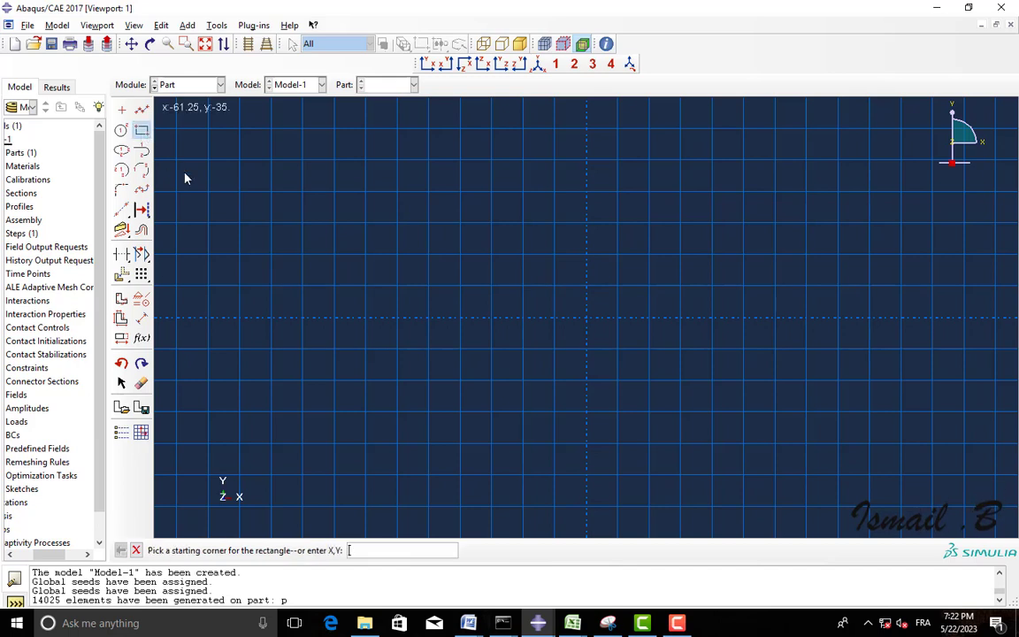
click(523, 286)
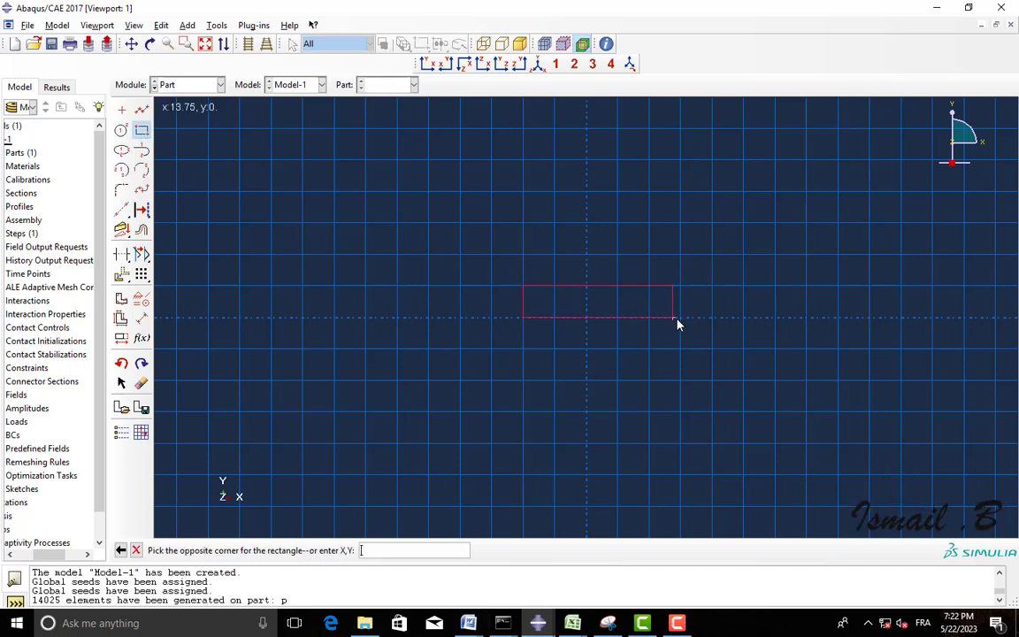
click(141, 317)
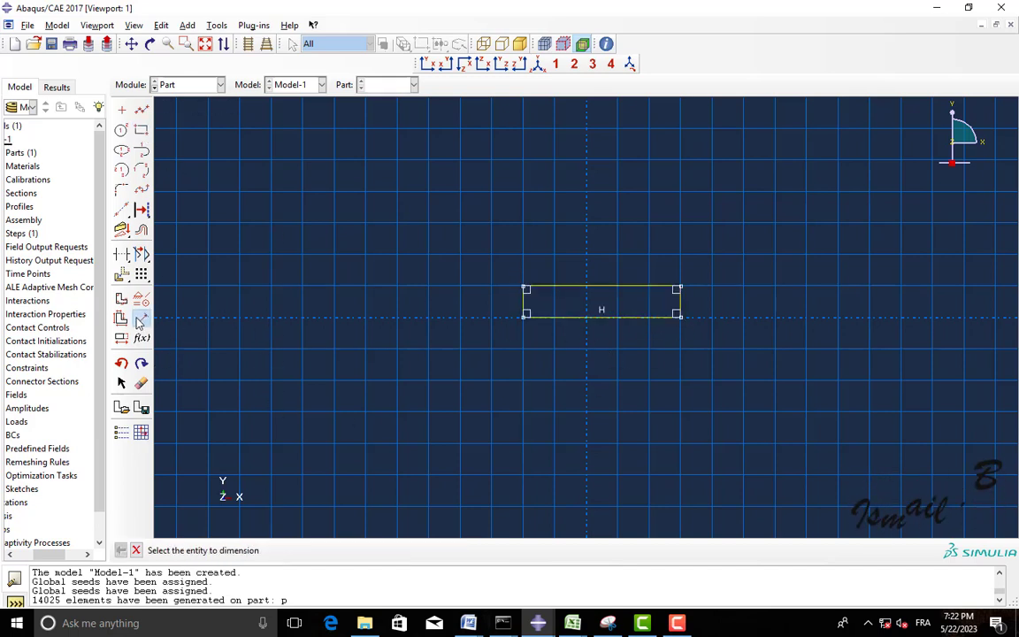
click(526, 311)
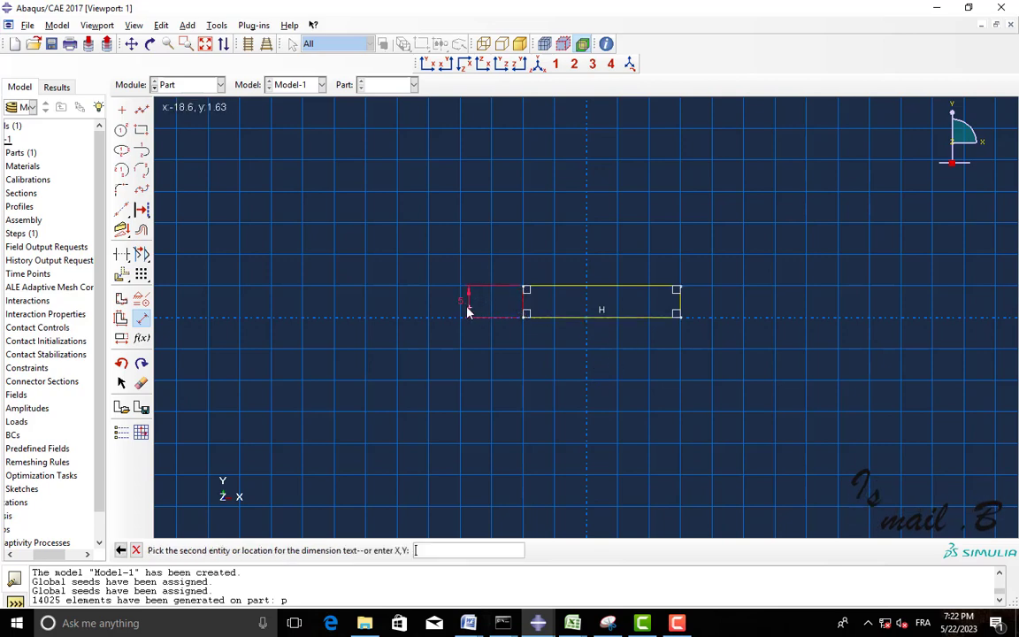
click(465, 303)
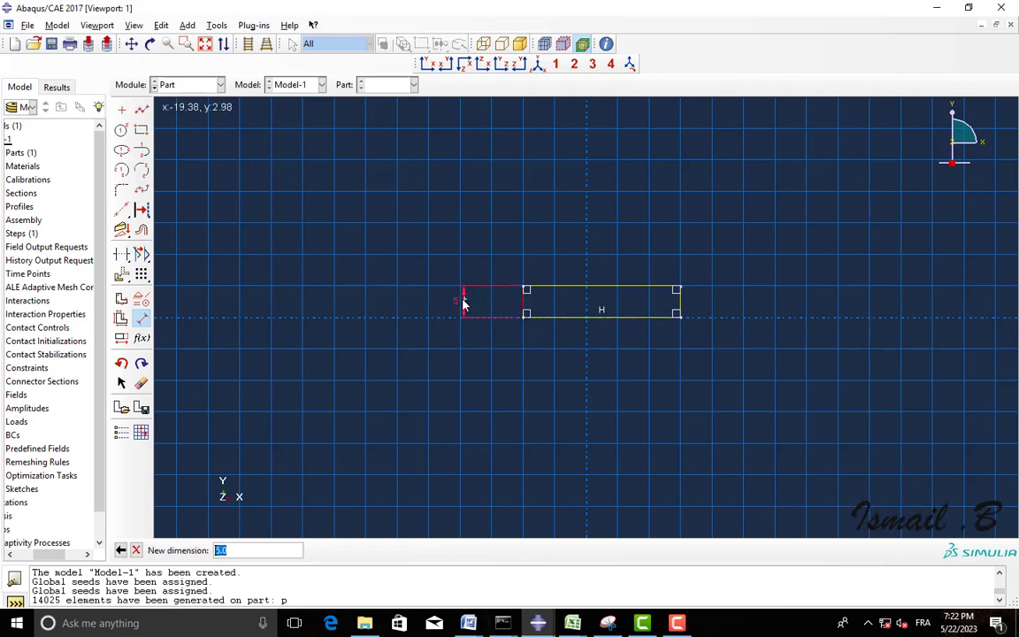
key(Return)
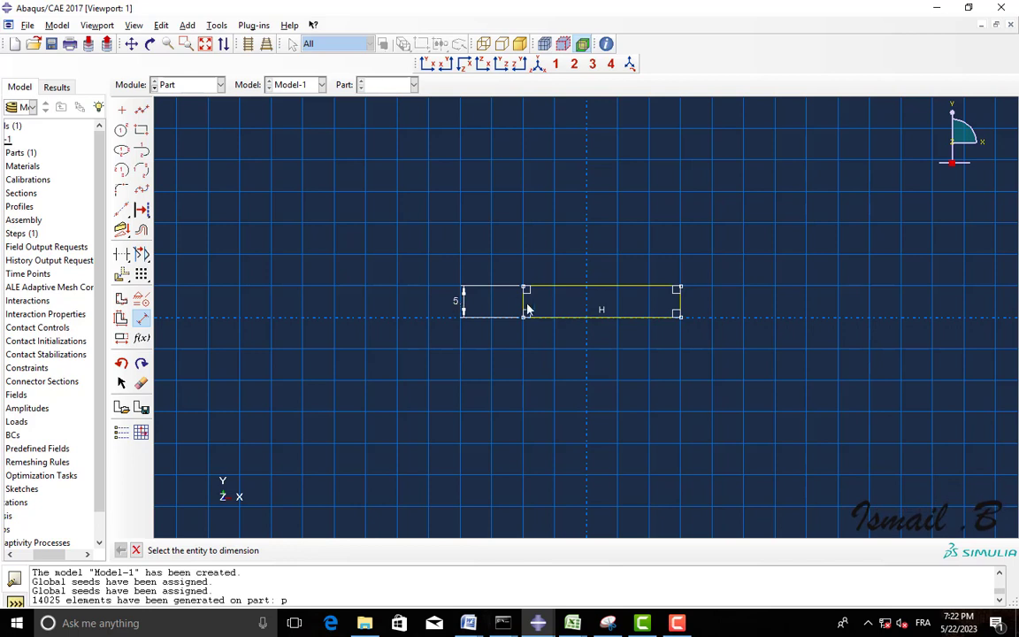
click(609, 318)
click(603, 360)
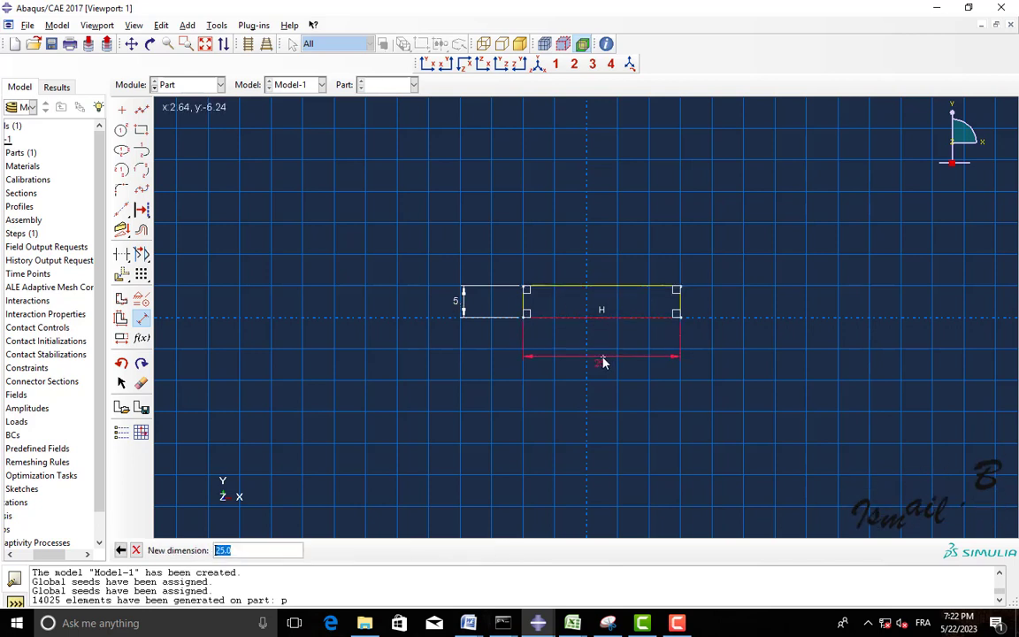
text(75)
key(Return)
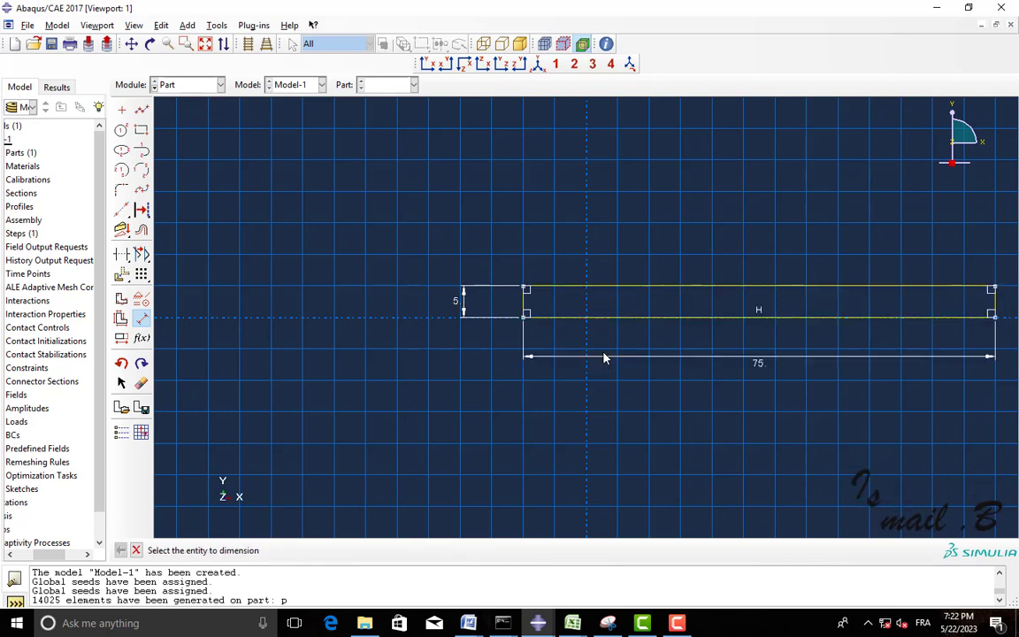
click(137, 550)
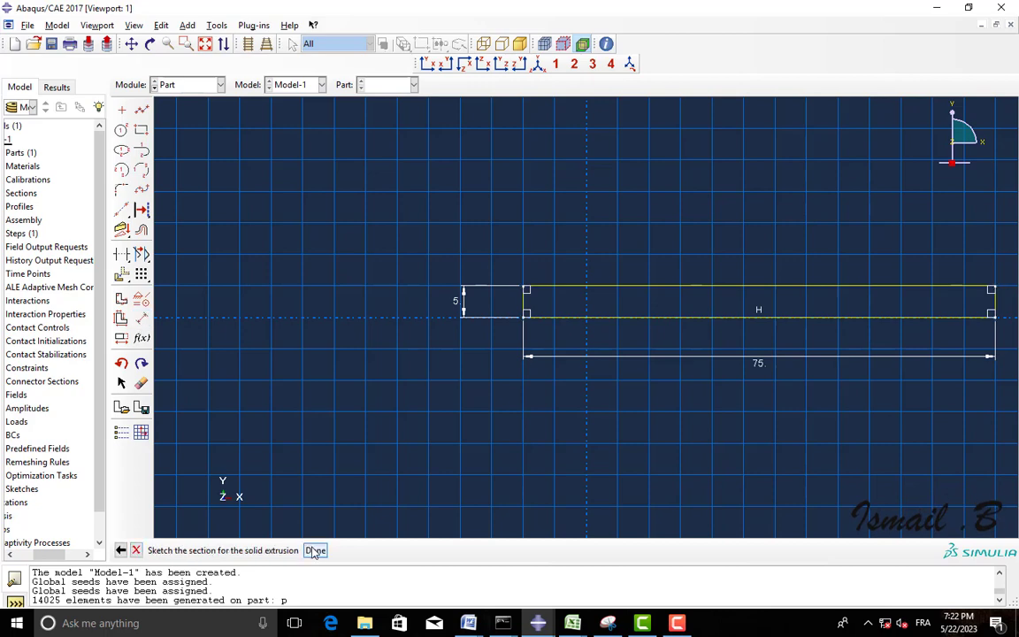
Finish the load part's section sketch and extrude it into a solid plate
click(314, 550)
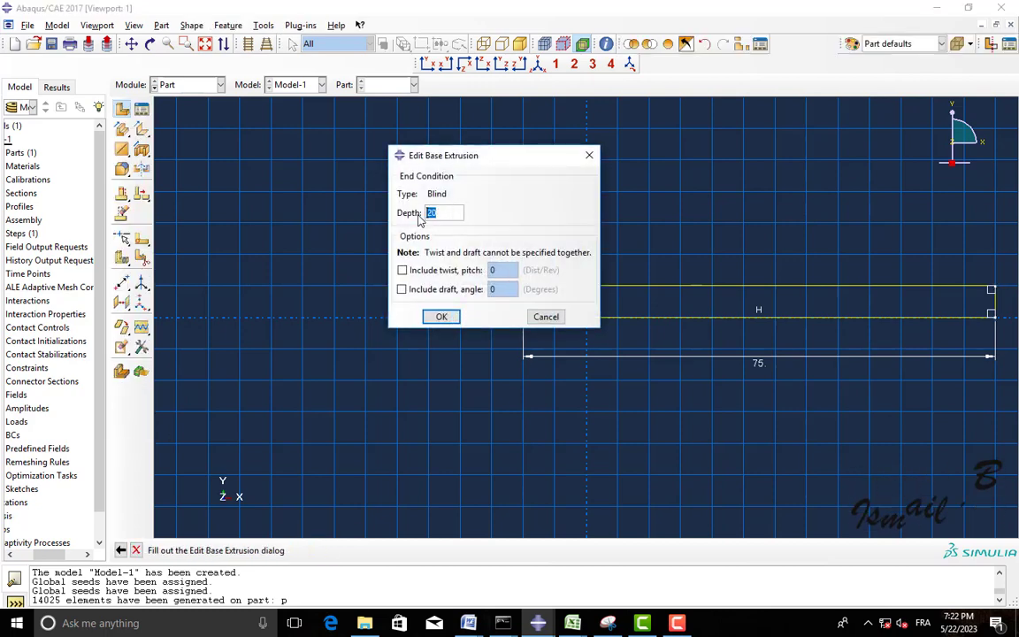
text(5)
key(Return)
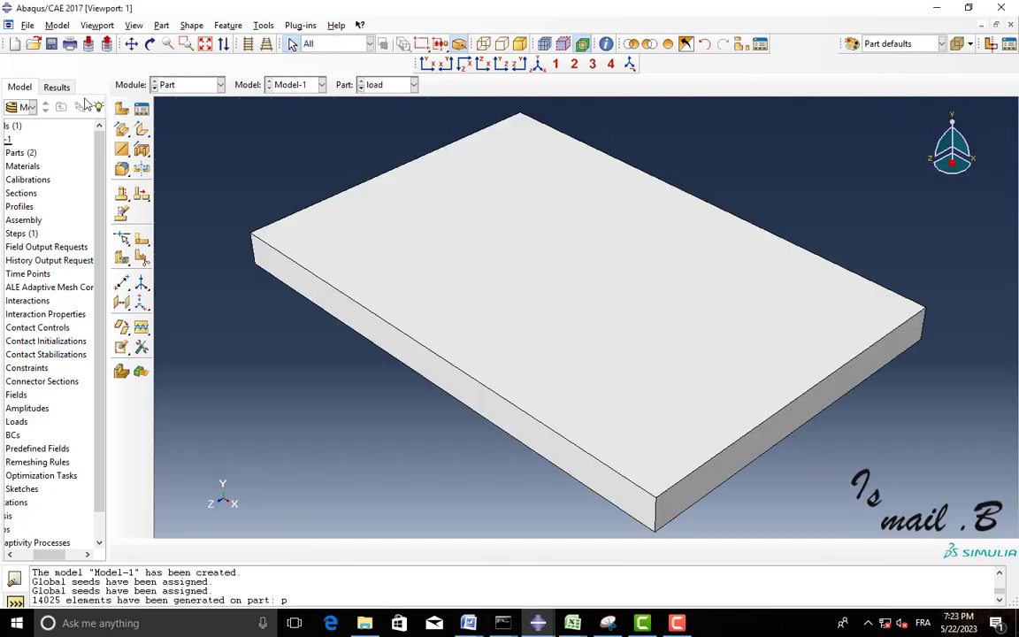
Switch to the Mesh module, display part load and assign global seeds with an approximate size of 3
click(196, 84)
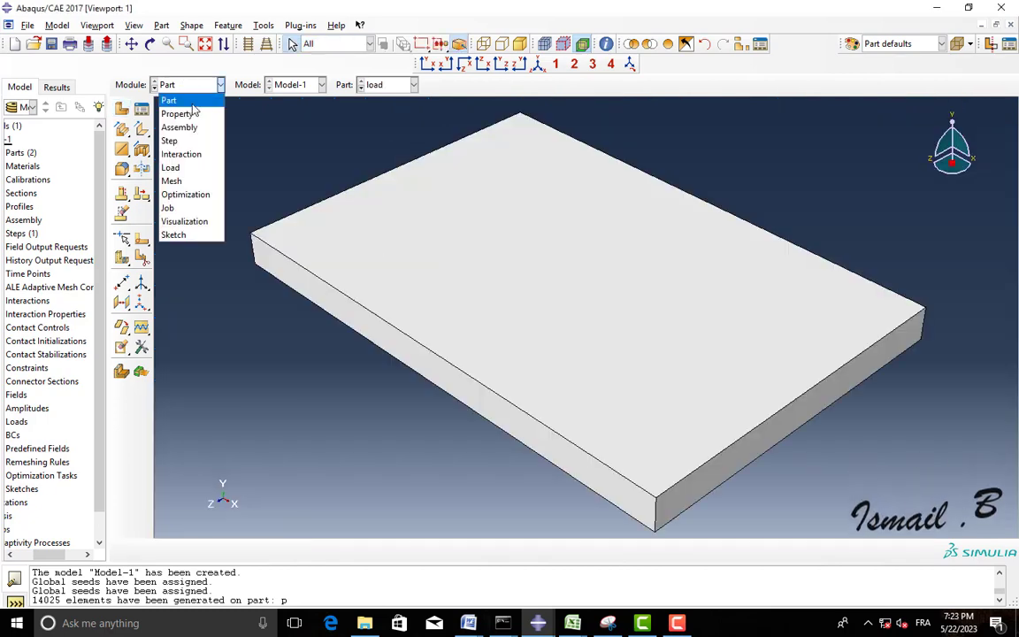
click(200, 167)
click(196, 84)
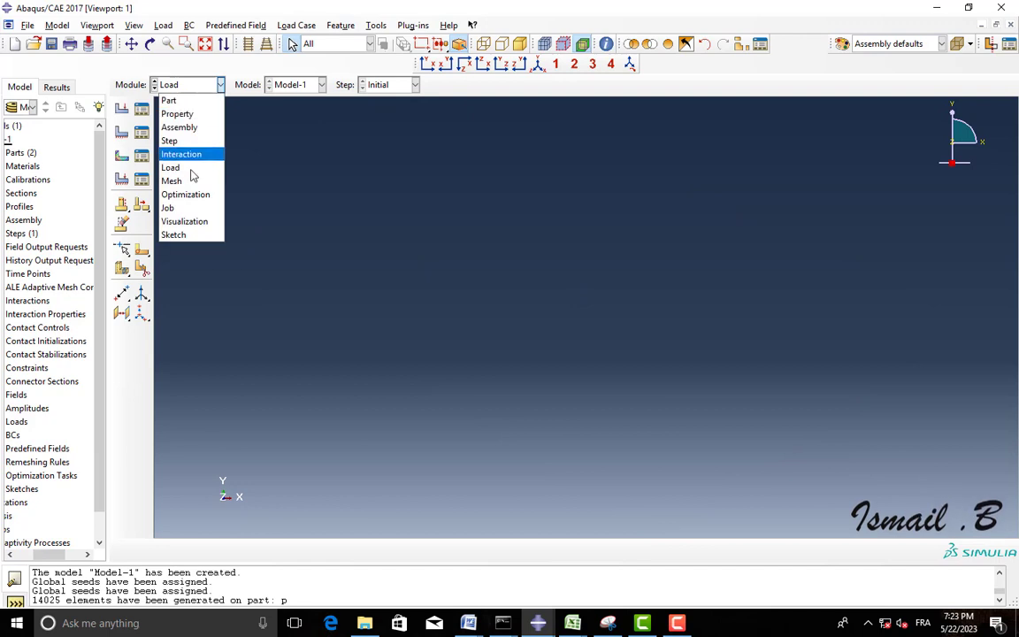
click(177, 181)
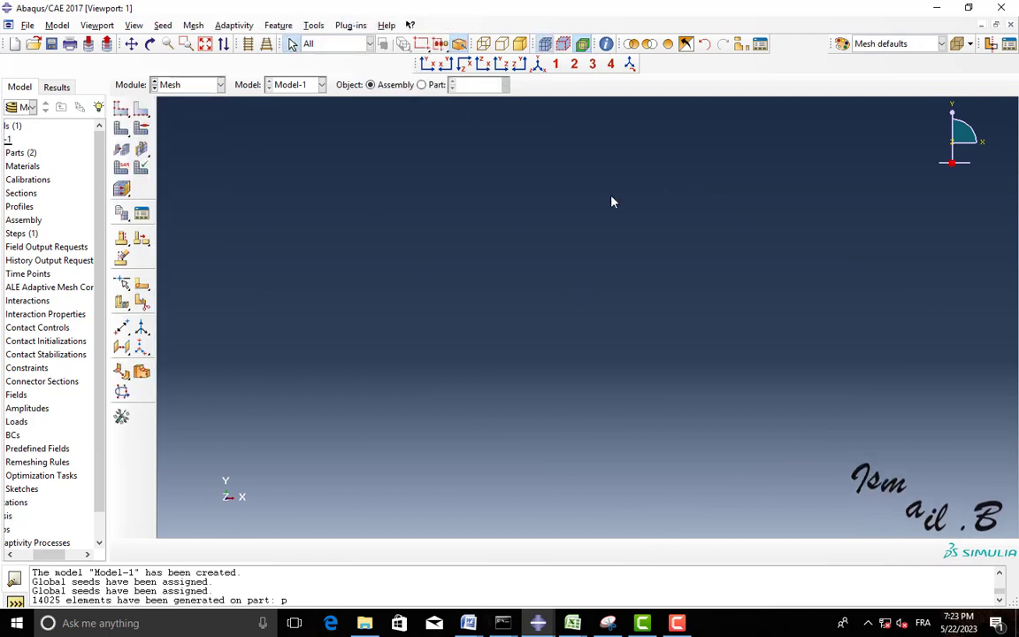
click(433, 85)
click(123, 107)
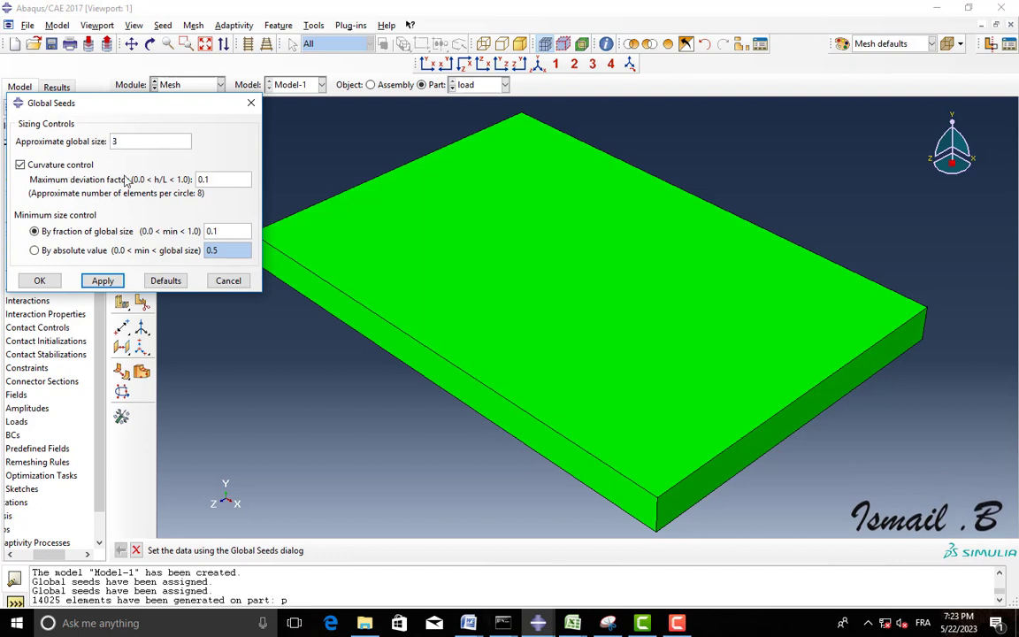
click(102, 281)
click(39, 281)
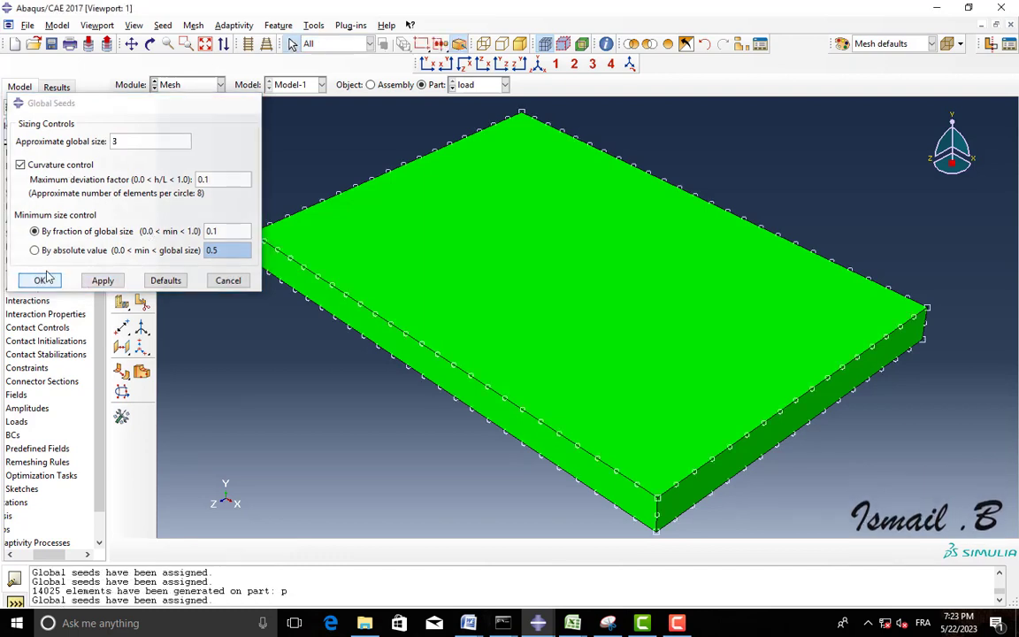
Try to mesh the load part, then return to the Part module
click(121, 128)
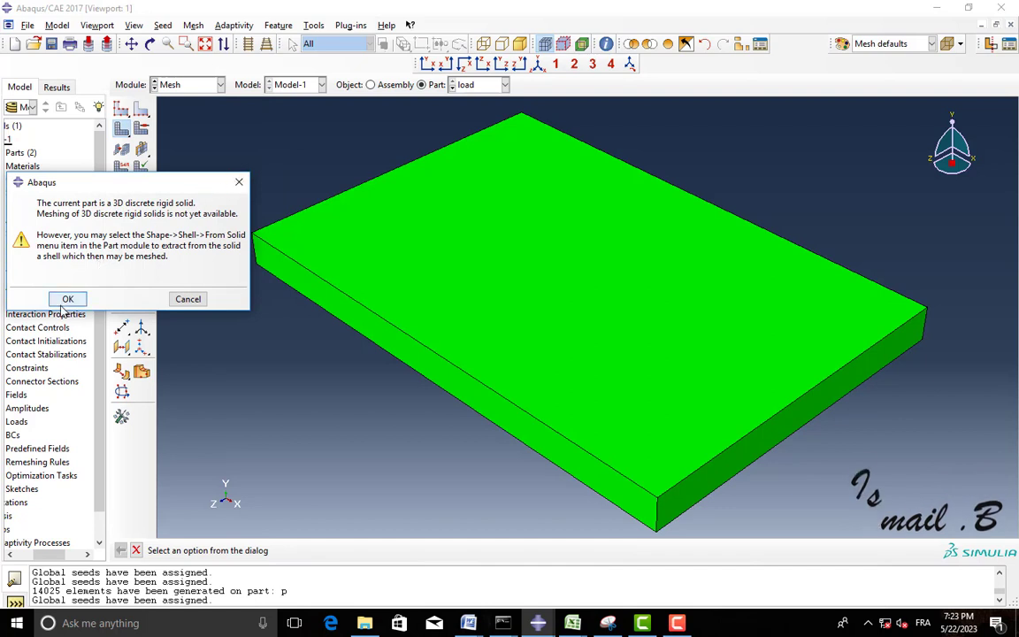
click(67, 299)
click(188, 84)
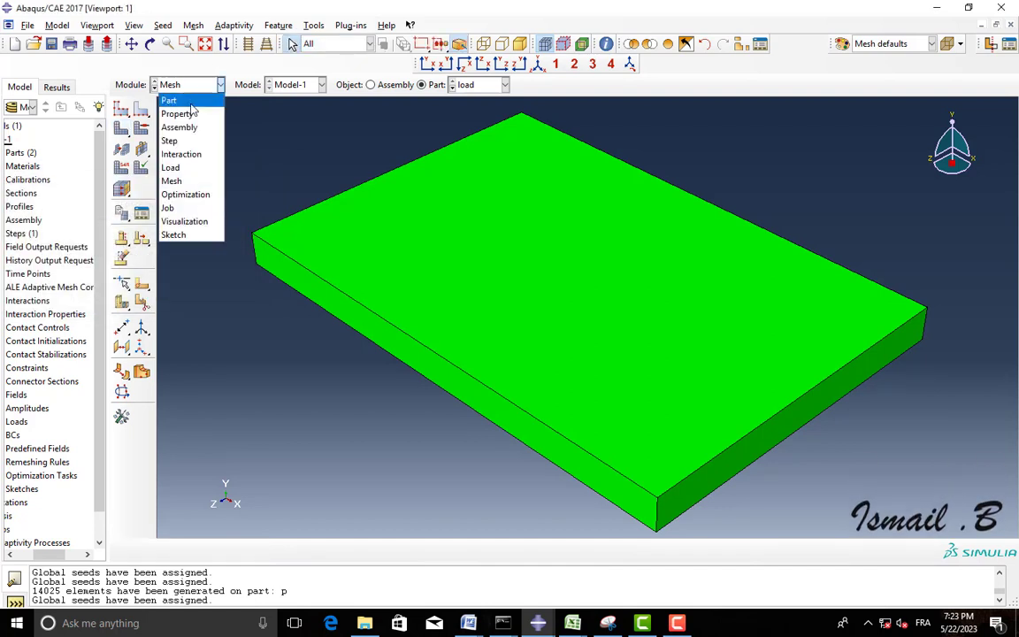
click(189, 102)
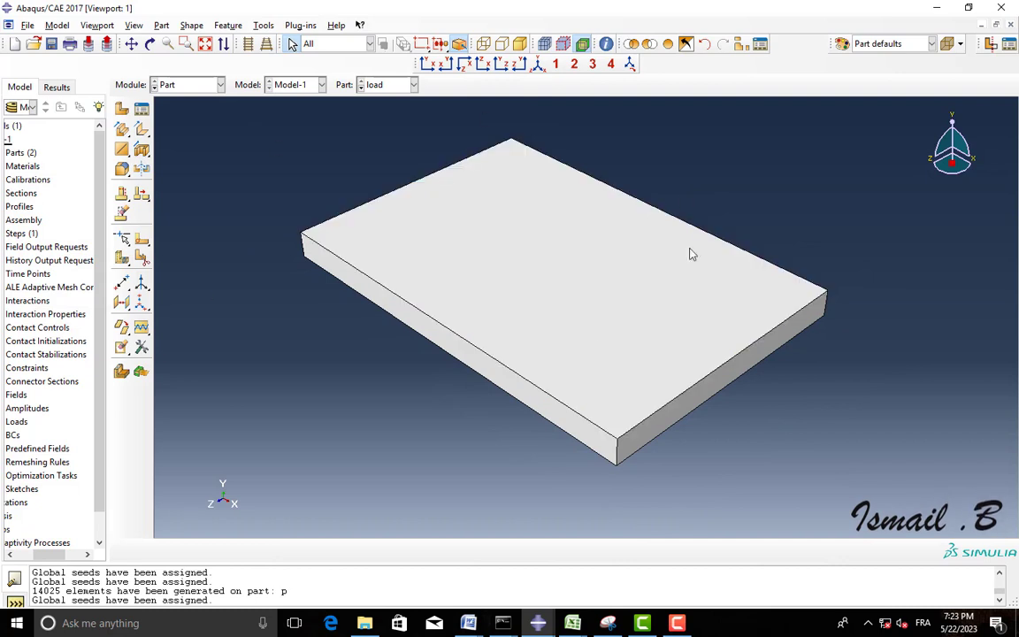
Create datum planes on the load part from the XY, YZ and XZ principal planes
click(130, 305)
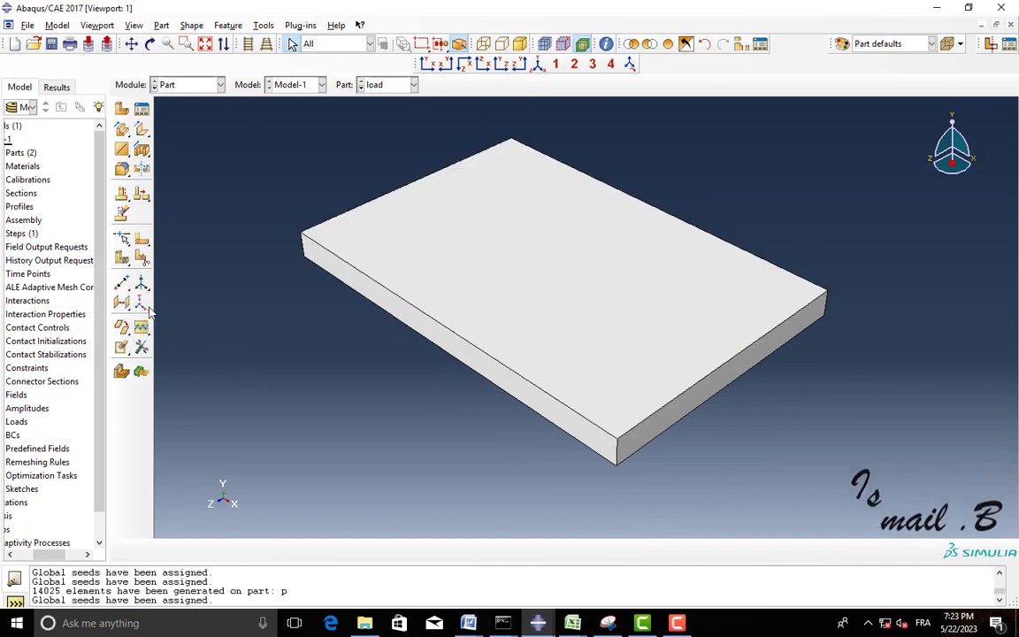
click(139, 305)
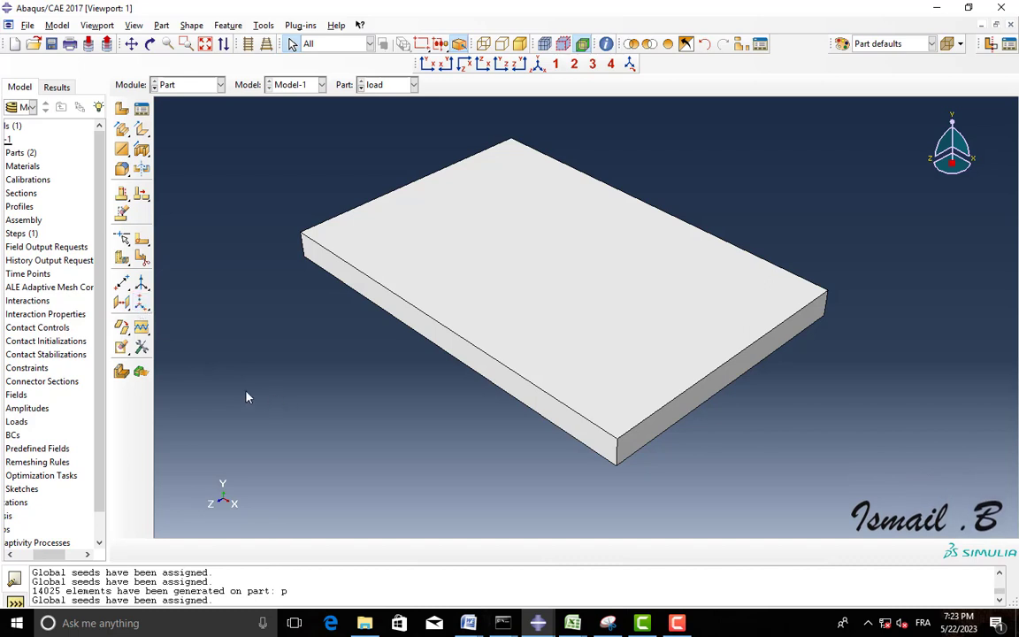
click(122, 303)
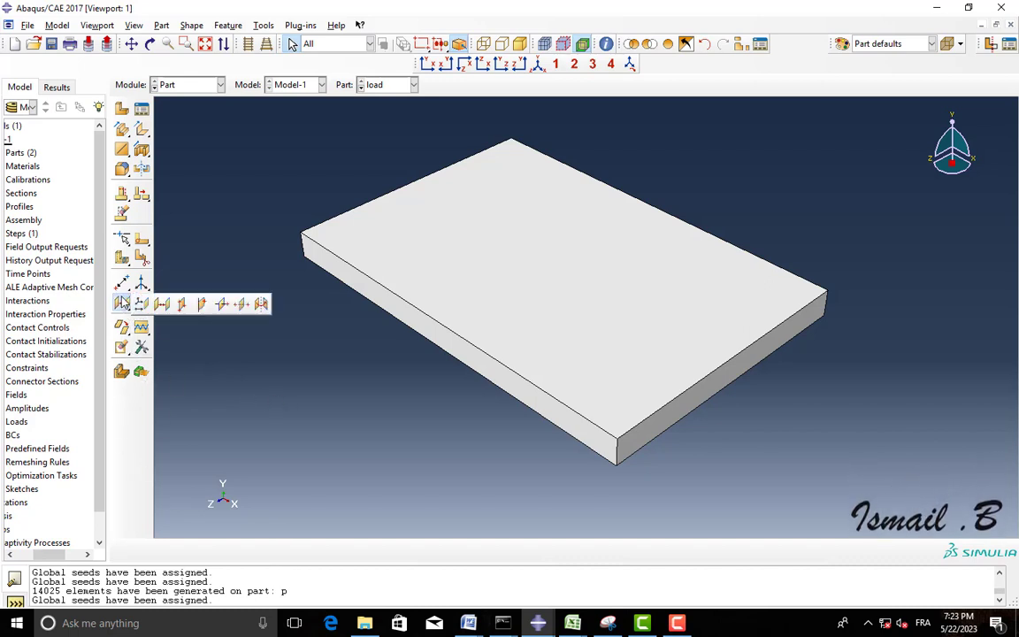
click(141, 305)
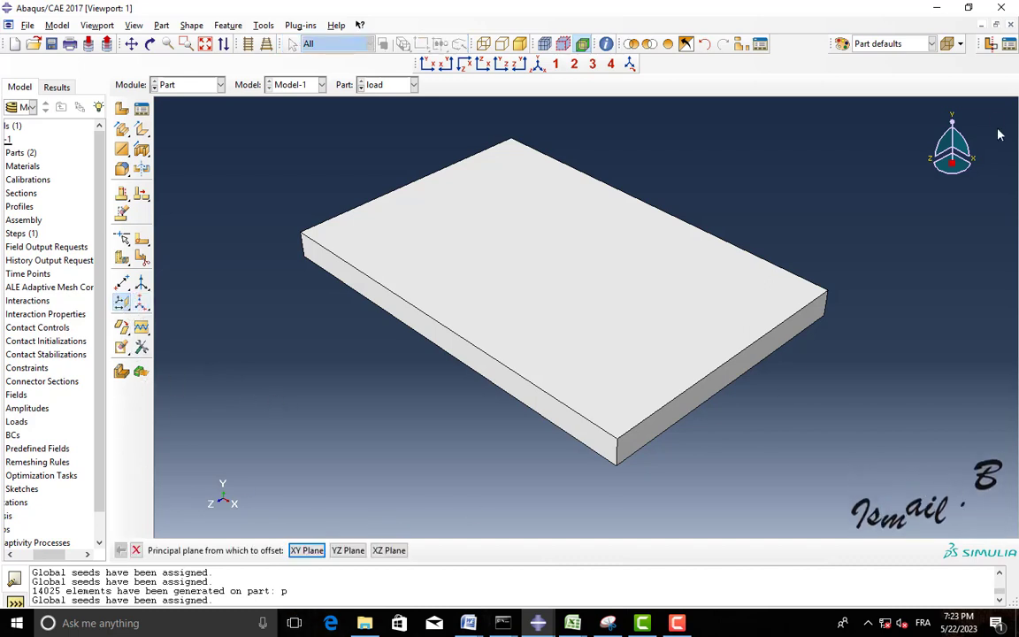
click(347, 549)
key(Return)
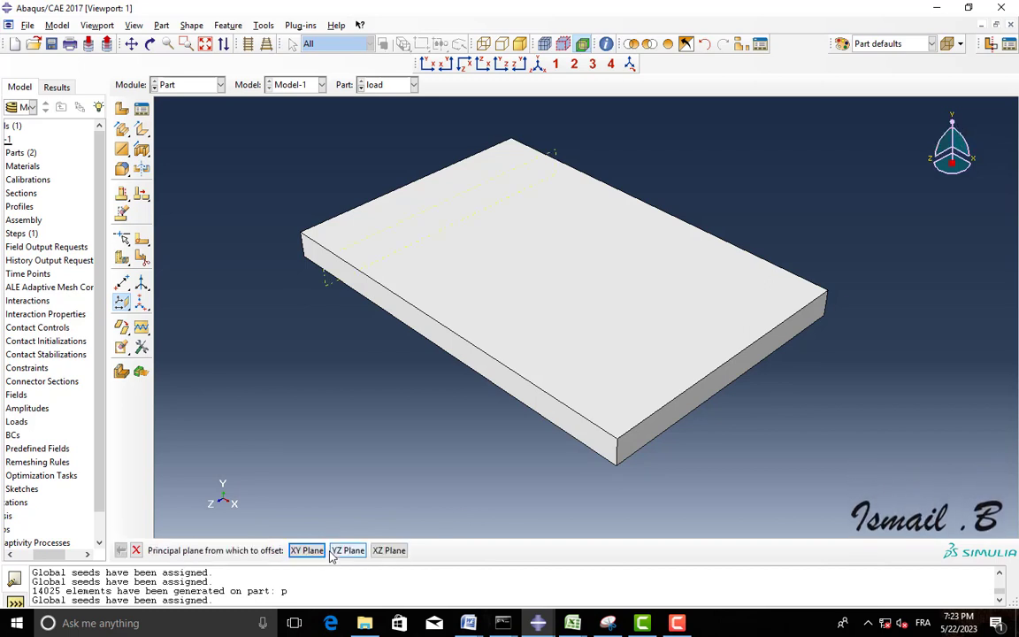
click(389, 550)
key(Return)
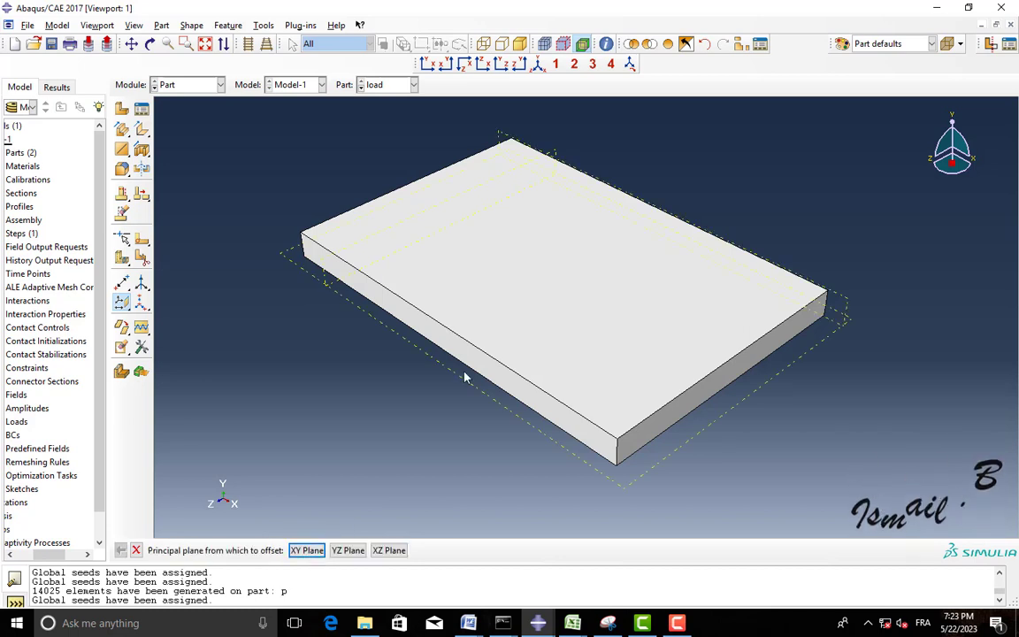
Create a datum plane offset 2.5 upward from the XZ datum plane at the plate's underside
scroll(410, 318, down, 2)
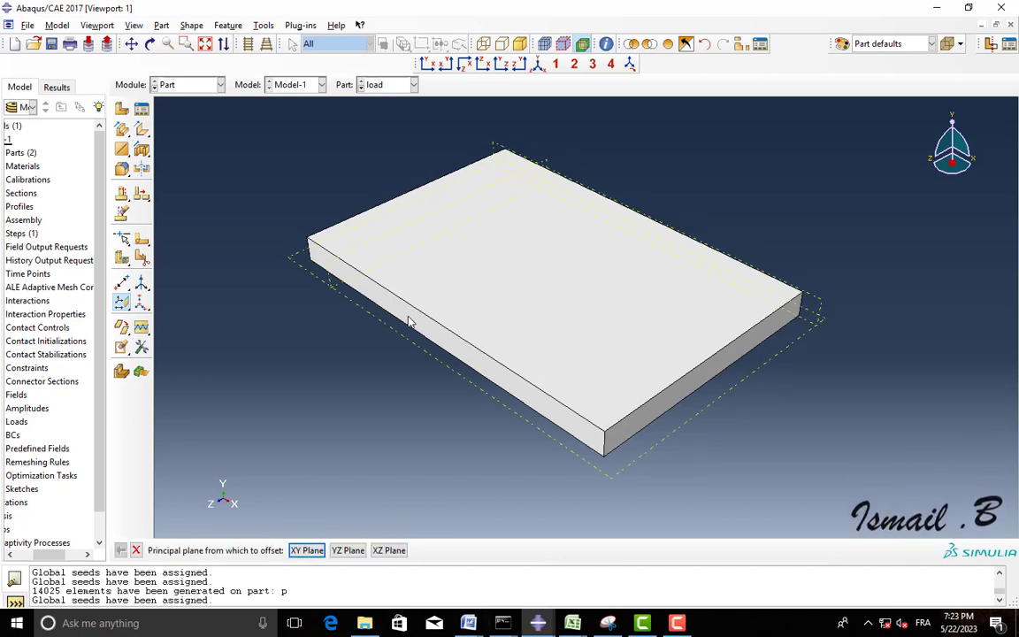
click(151, 43)
drag(495, 371, 530, 434)
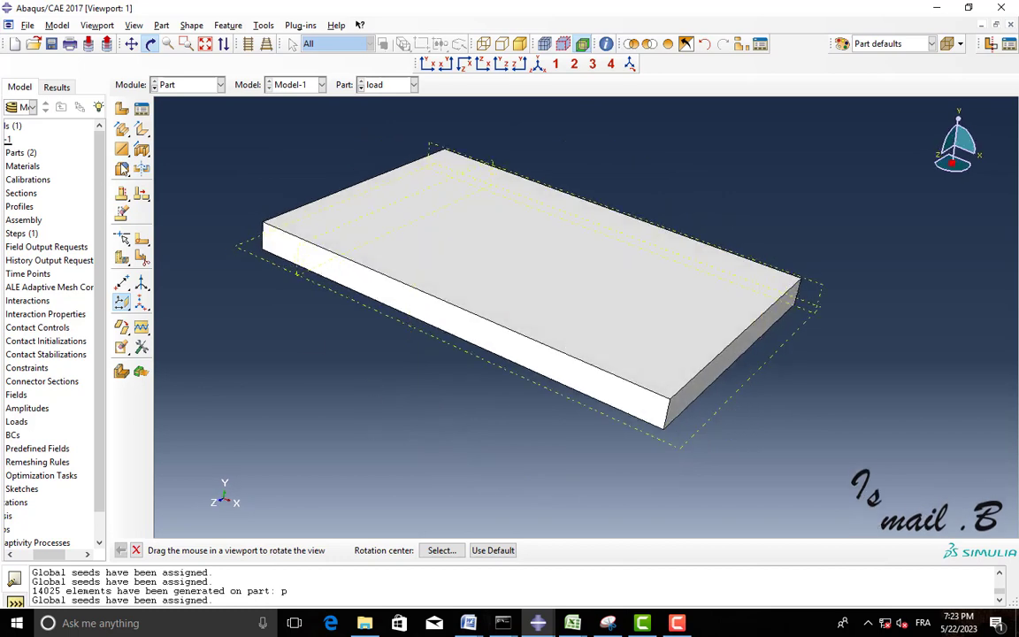
drag(496, 296, 505, 297)
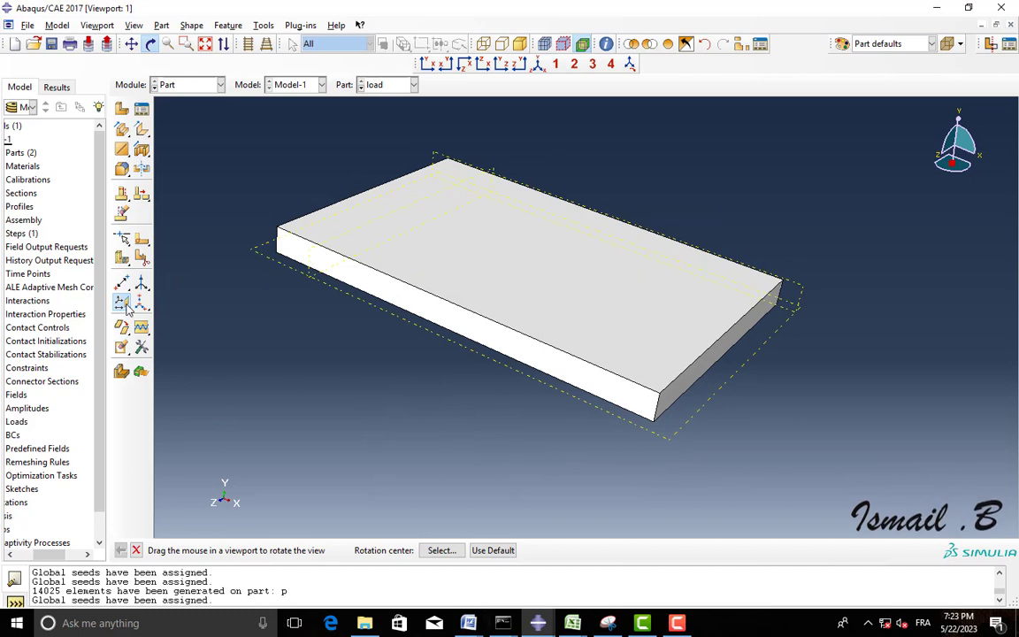
drag(126, 305, 187, 303)
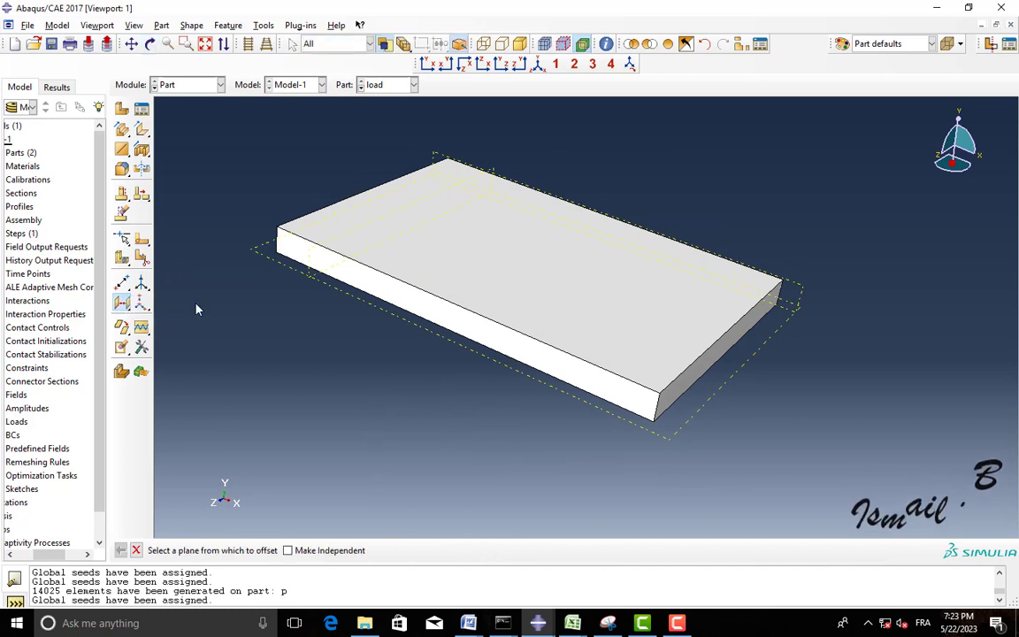
click(337, 298)
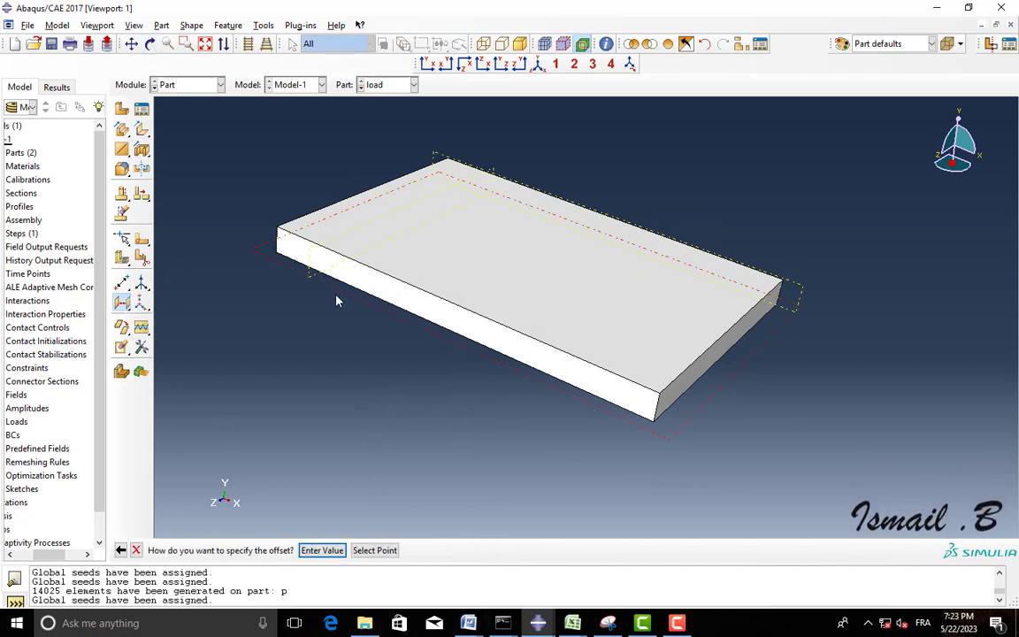
click(335, 550)
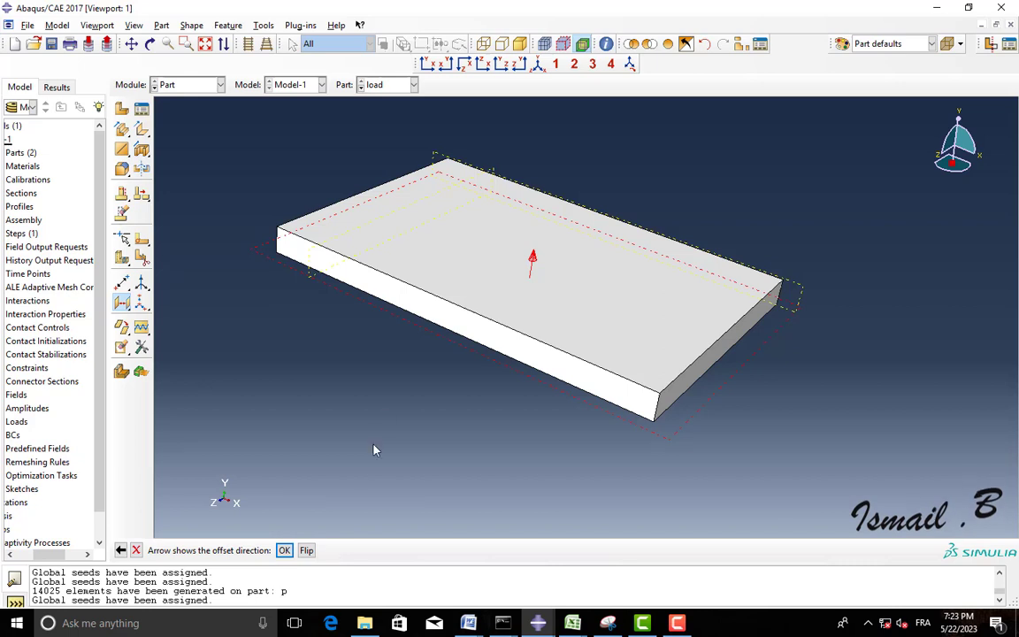
click(286, 550)
text(10.0)
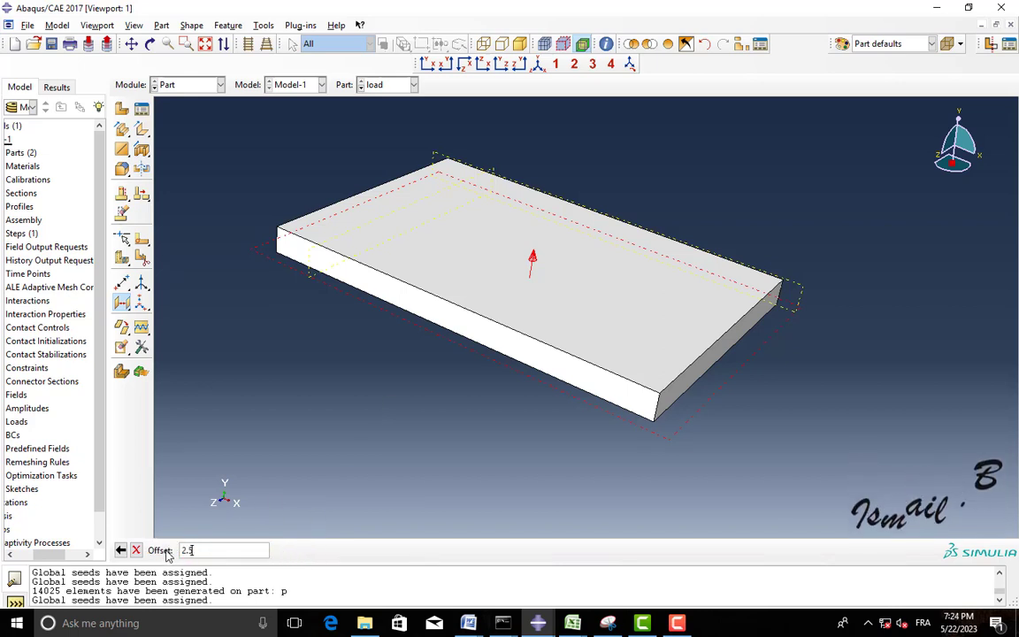
key(Return)
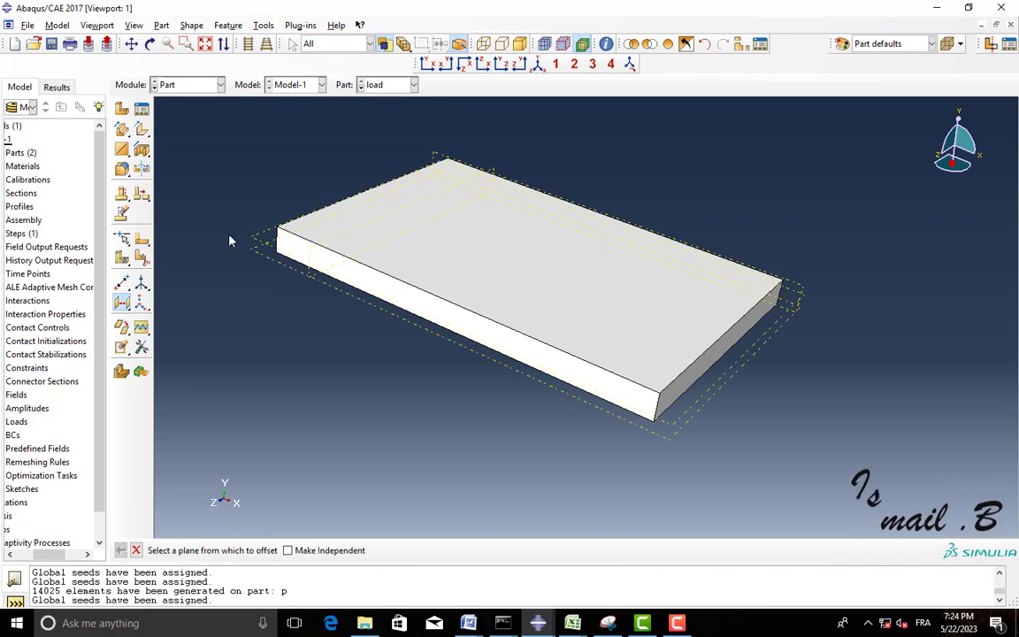
Offset datum planes from the YZ and XY datum planes through the midpoints of the plate's long and short edges
click(149, 43)
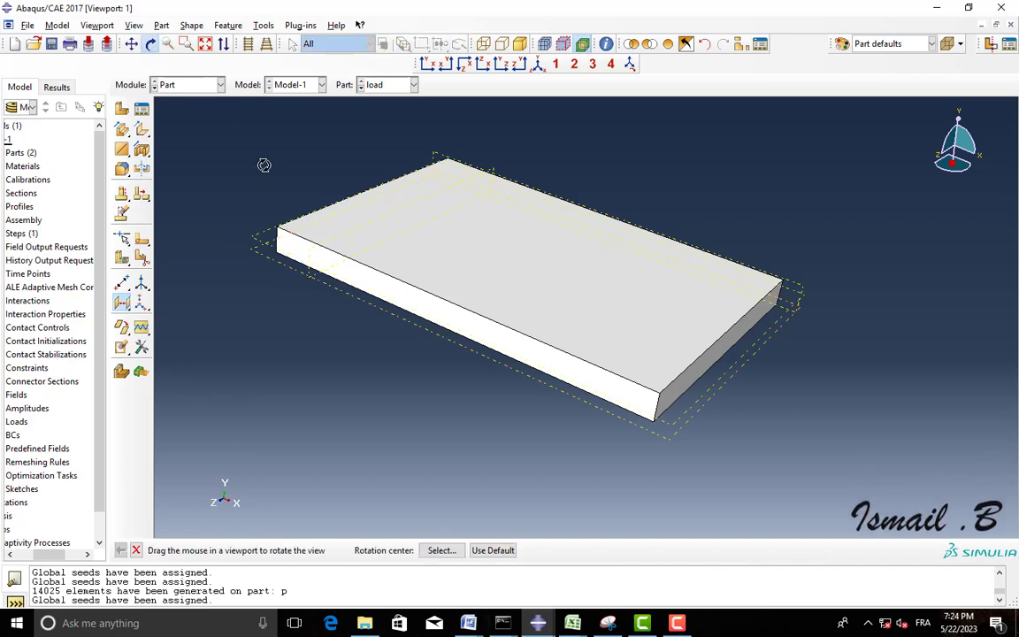
drag(267, 163, 302, 266)
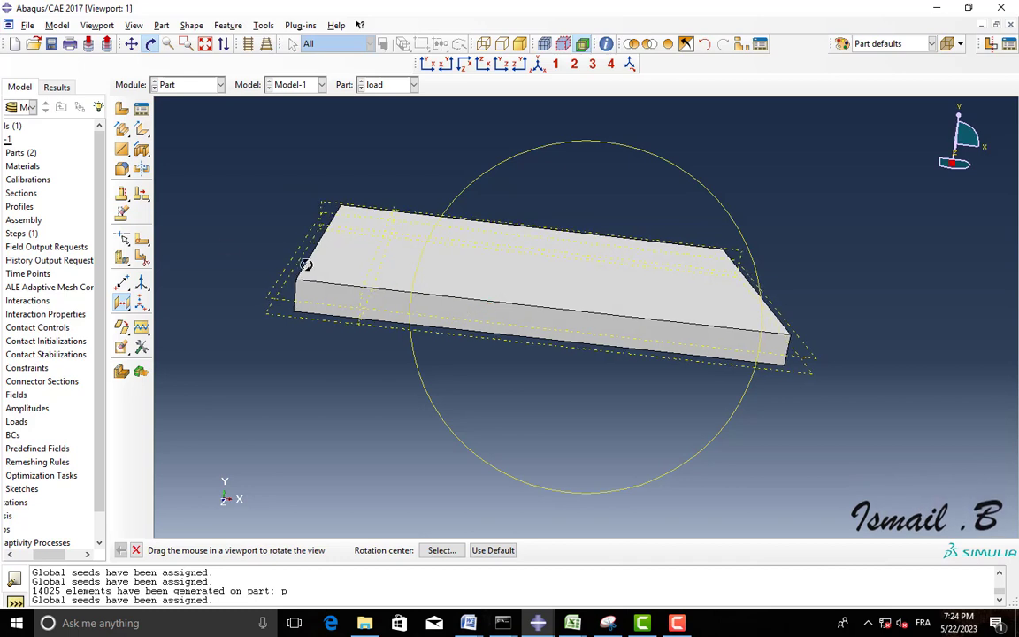
key(Escape)
click(122, 303)
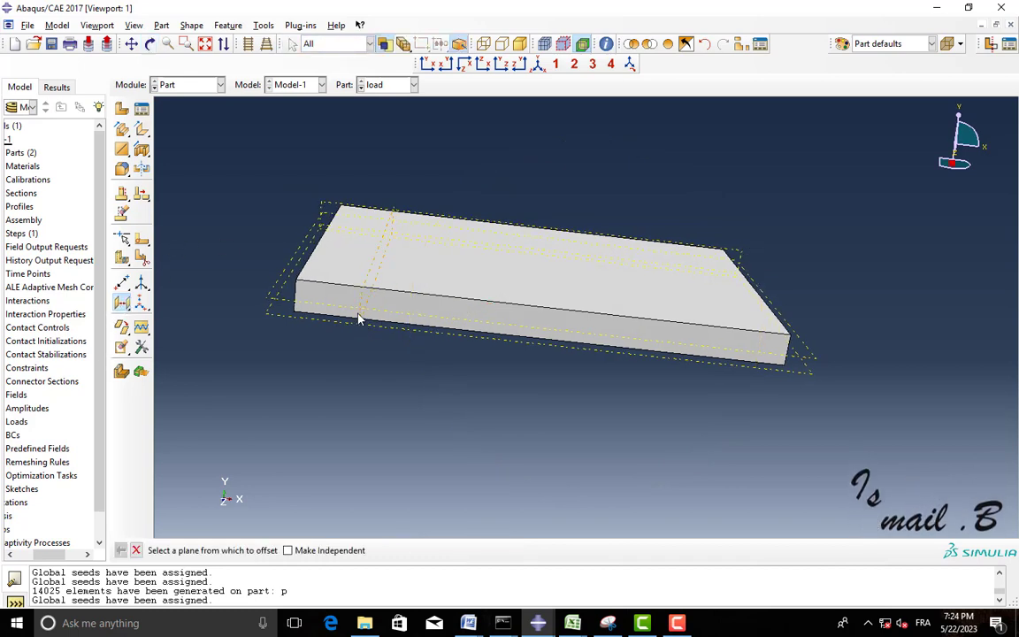
click(359, 319)
click(375, 550)
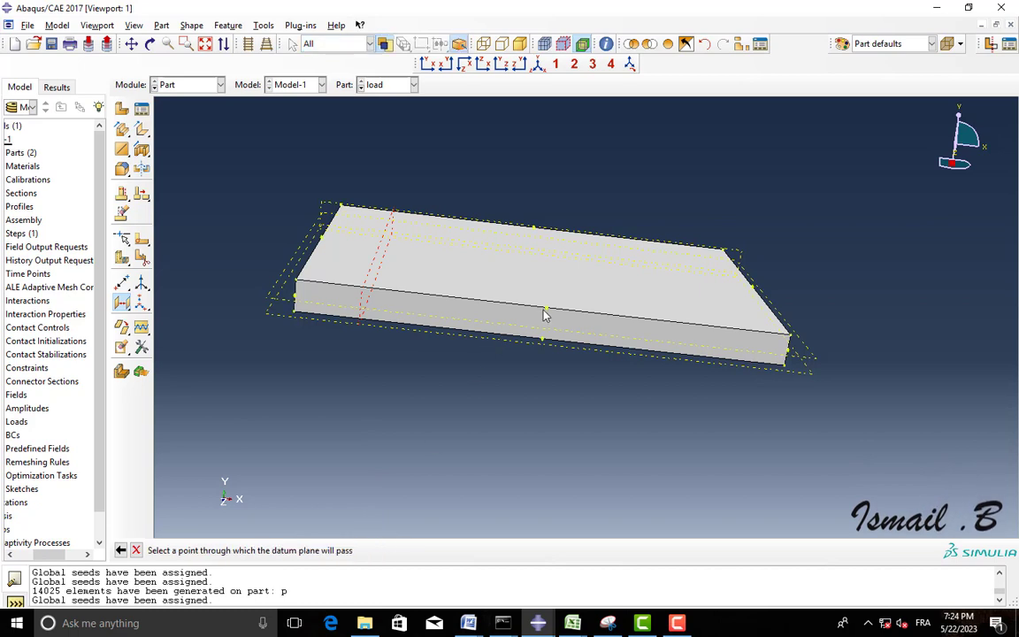
click(541, 337)
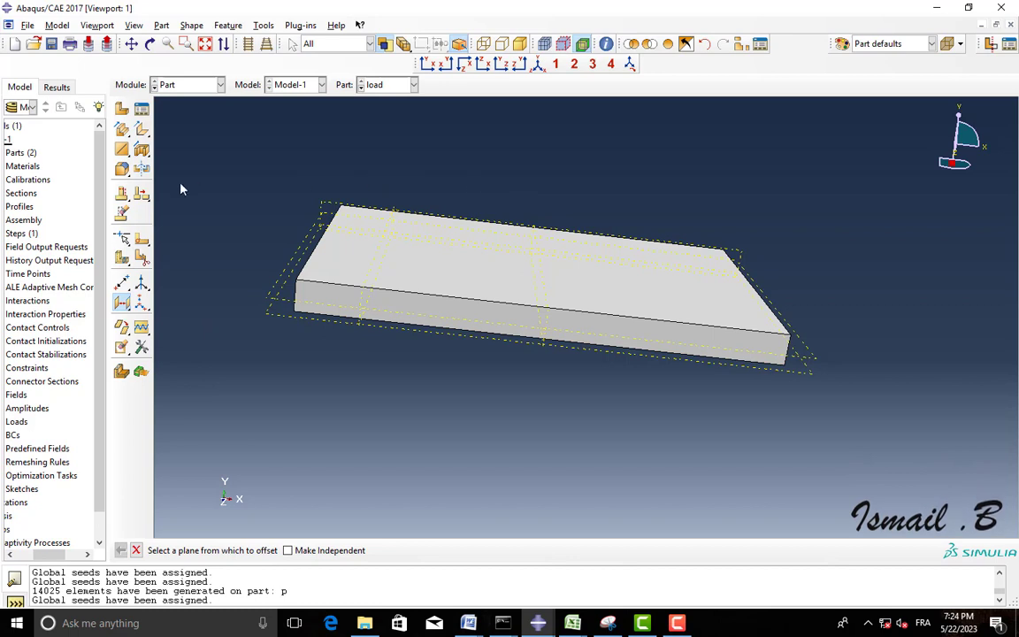
click(335, 207)
click(372, 550)
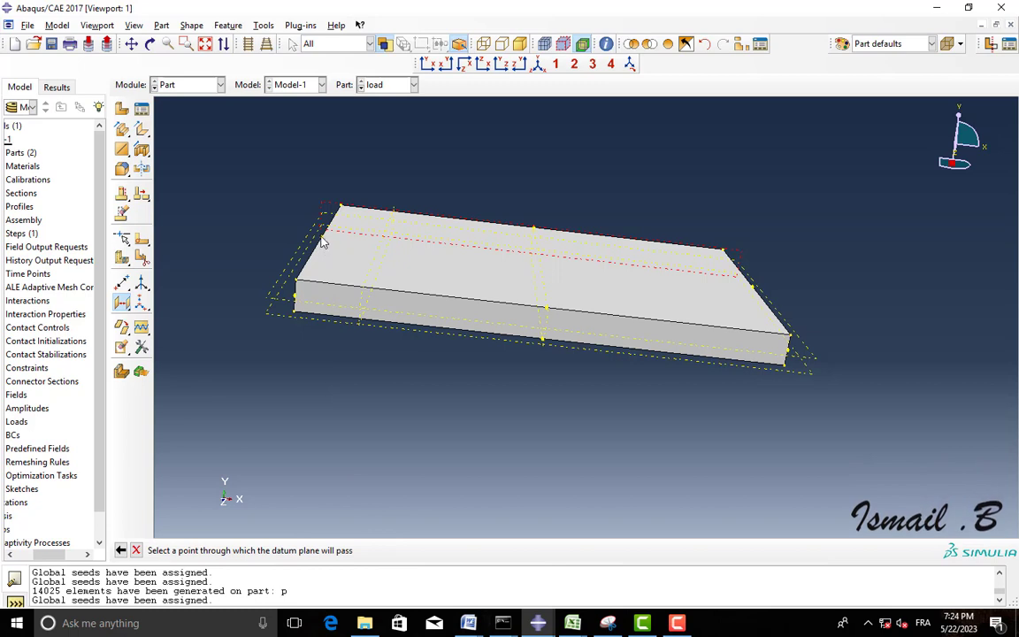
Partition the plate's cells into four quarters using the two vertical mid-edge datum planes
click(124, 258)
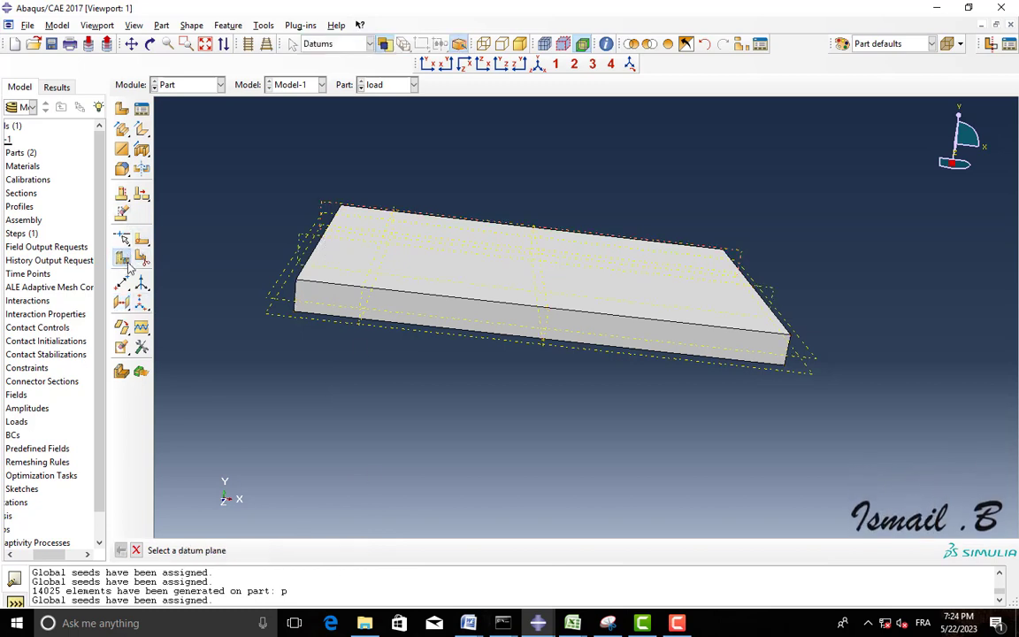
click(326, 241)
middle_click(325, 241)
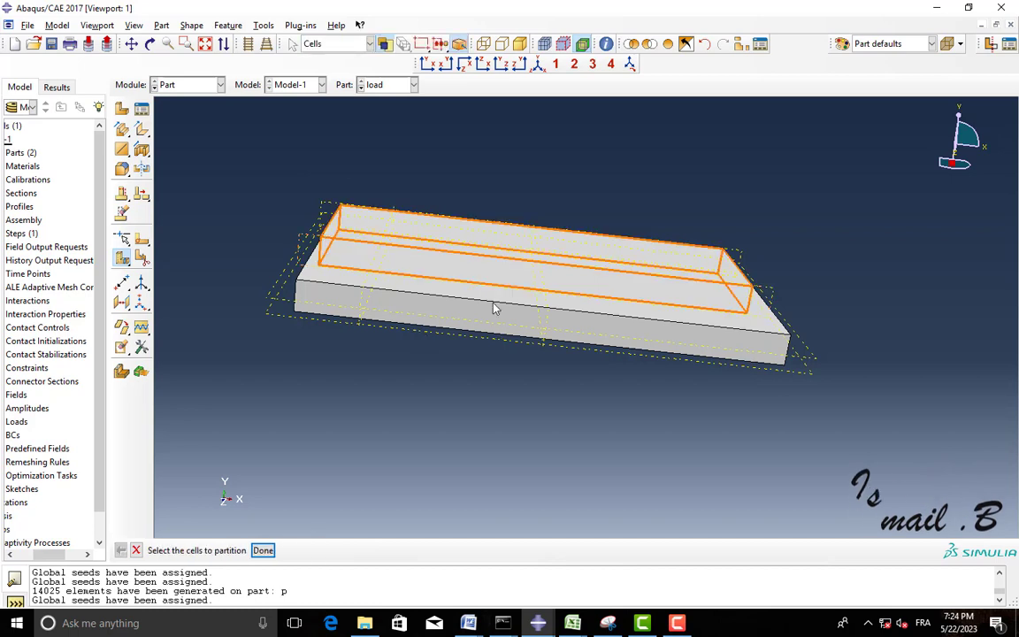
click(432, 263)
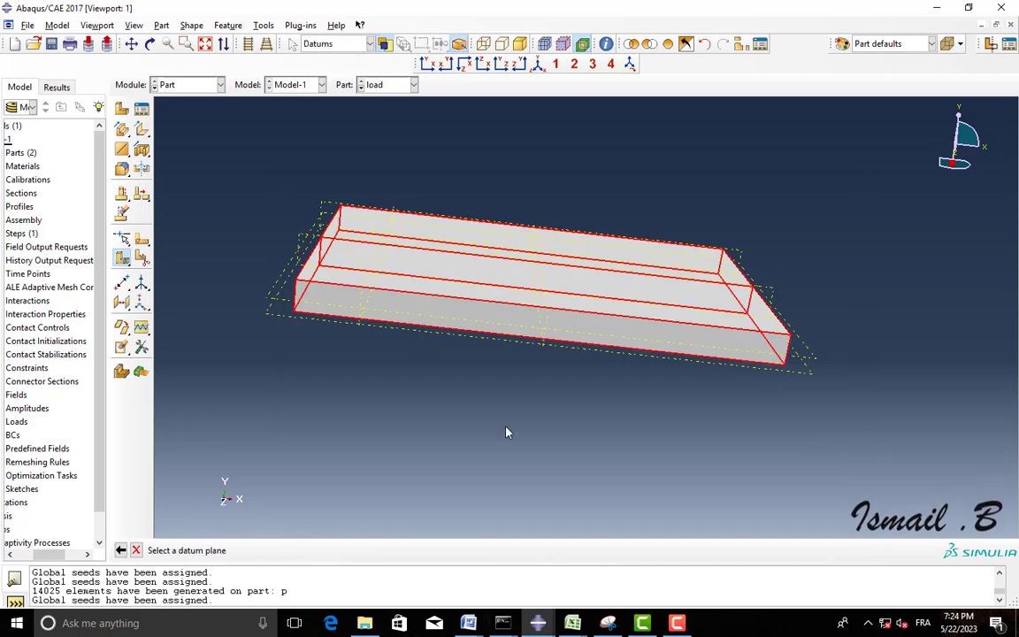
click(542, 347)
middle_click(541, 346)
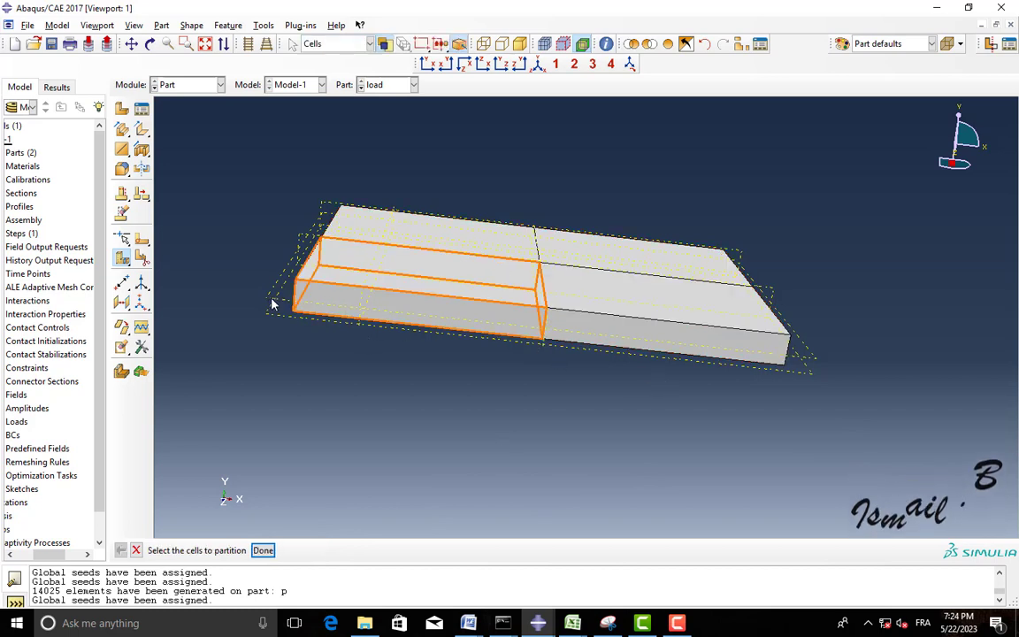
Partition all cells of the plate through the thickness using the horizontal mid-height datum plane
drag(243, 187, 873, 471)
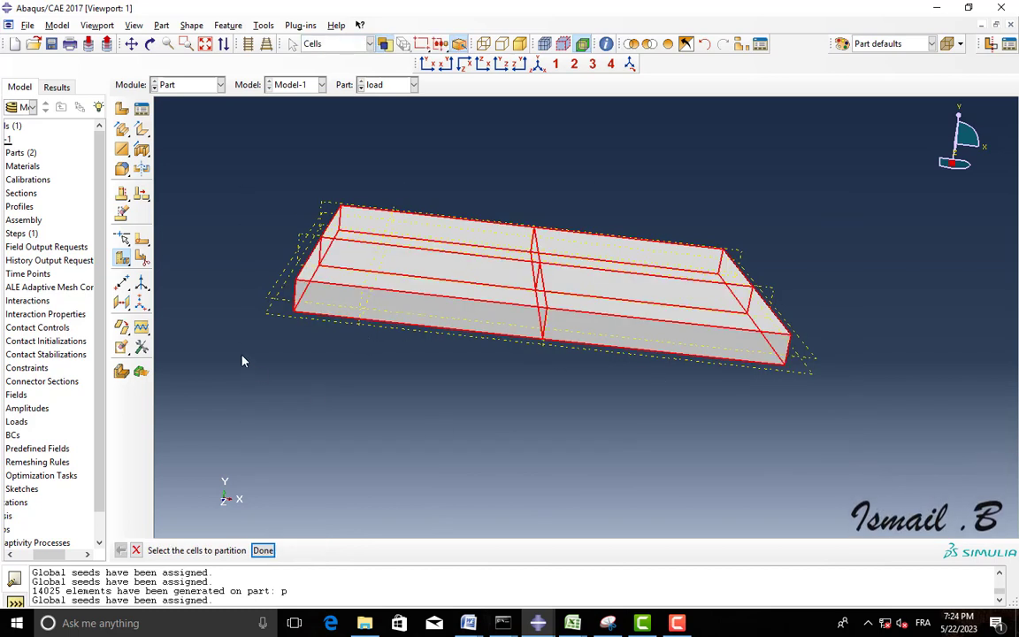
click(262, 555)
click(273, 300)
middle_click(273, 302)
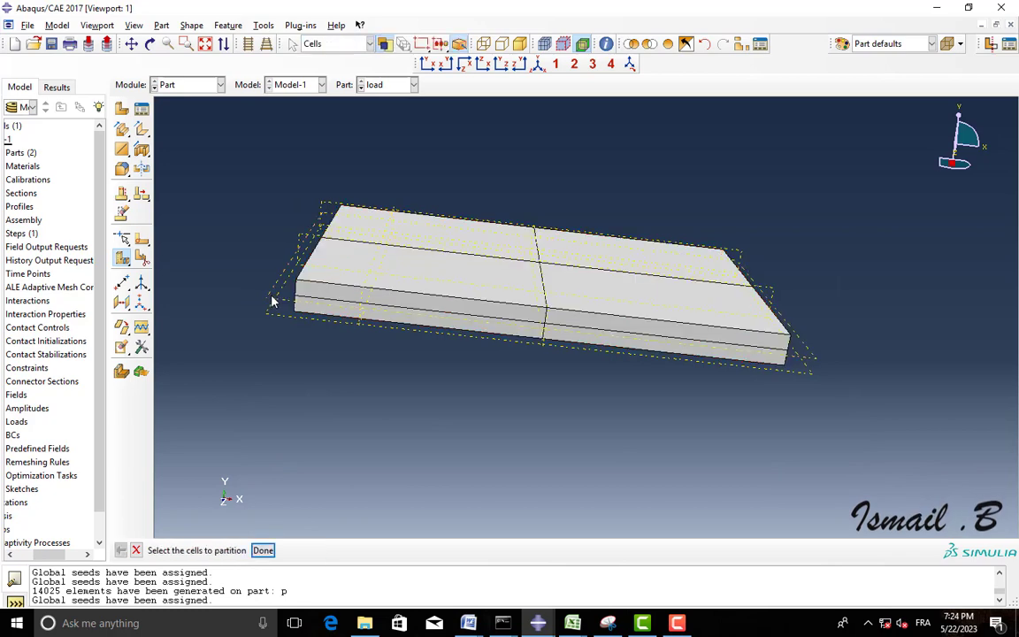
click(152, 43)
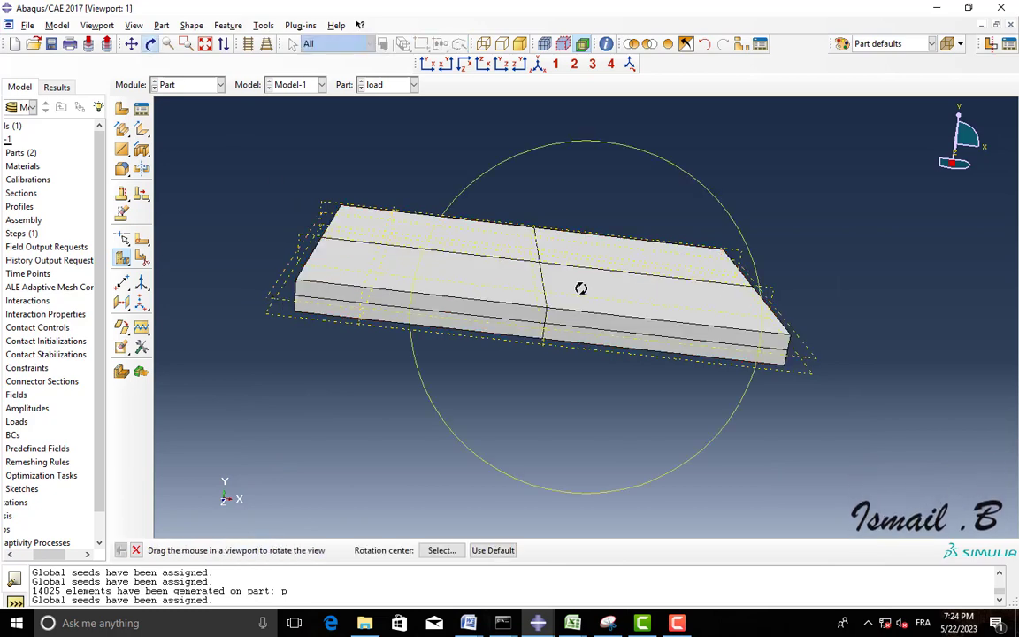
Create a reference point at the centre of the plate, where the three partition planes intersect at mid-height
drag(580, 289, 541, 292)
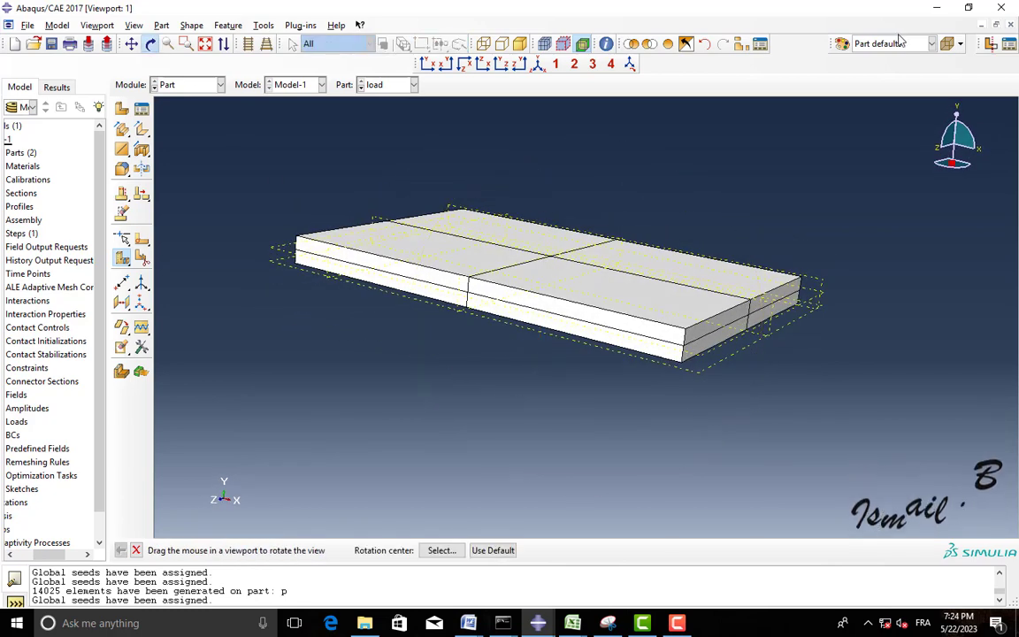
drag(636, 294, 639, 295)
scroll(521, 264, up, 10)
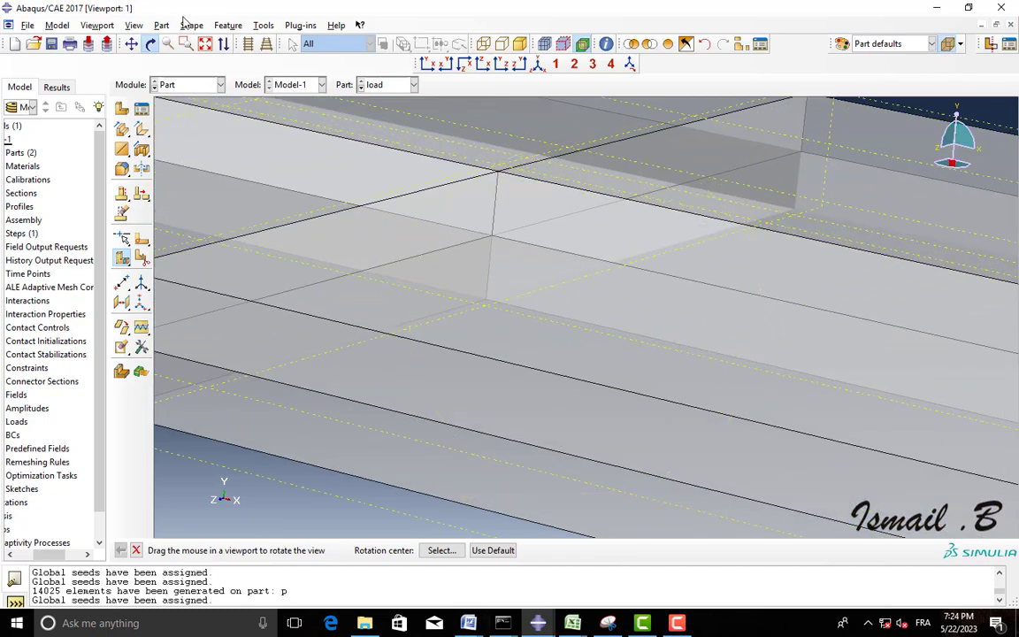
click(258, 26)
click(296, 52)
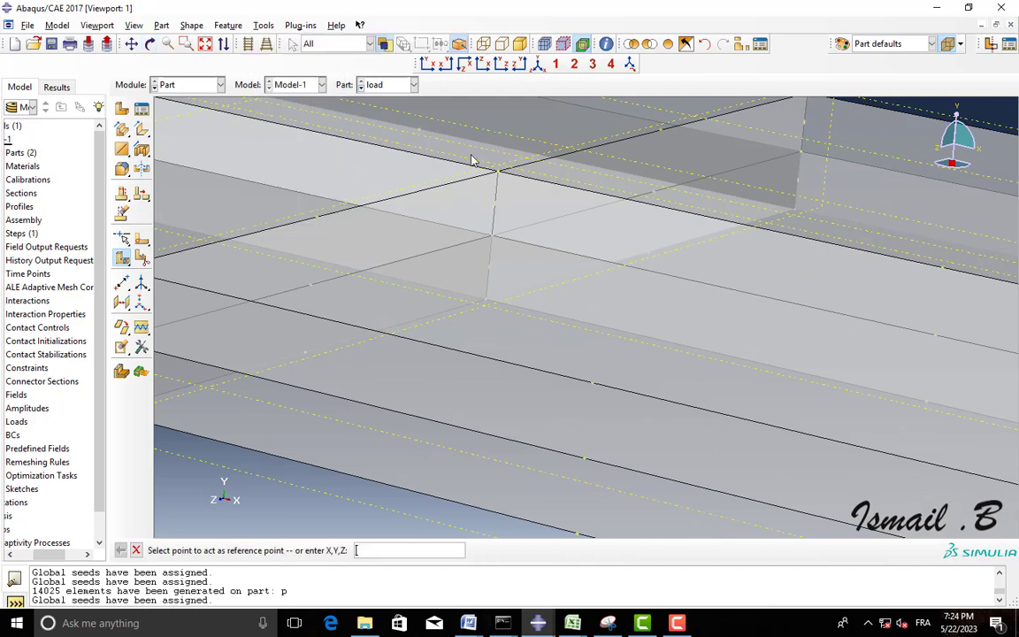
click(492, 233)
scroll(522, 297, down, 8)
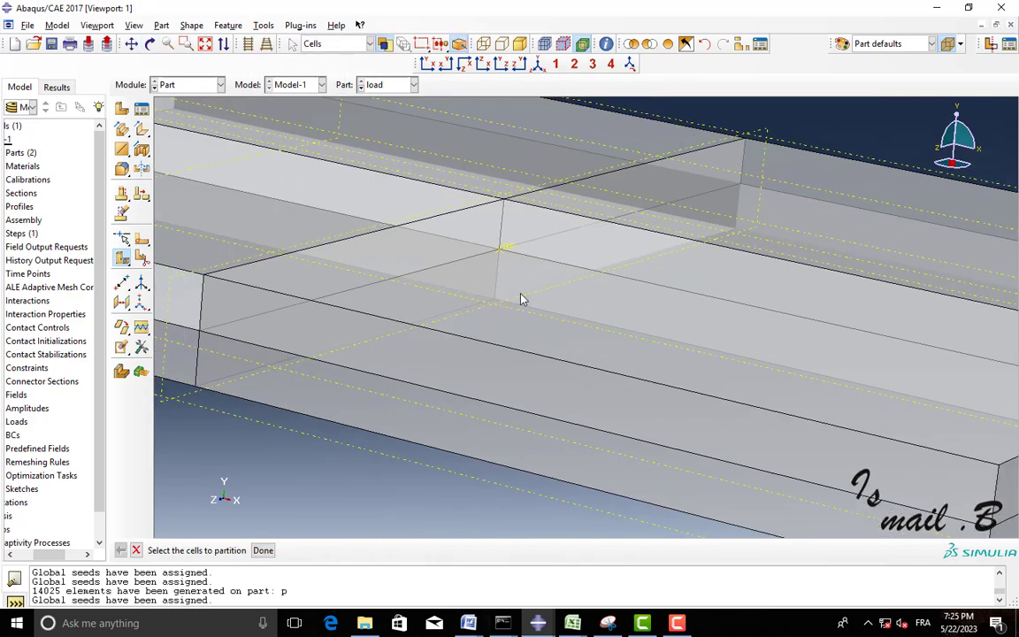
click(521, 298)
click(527, 392)
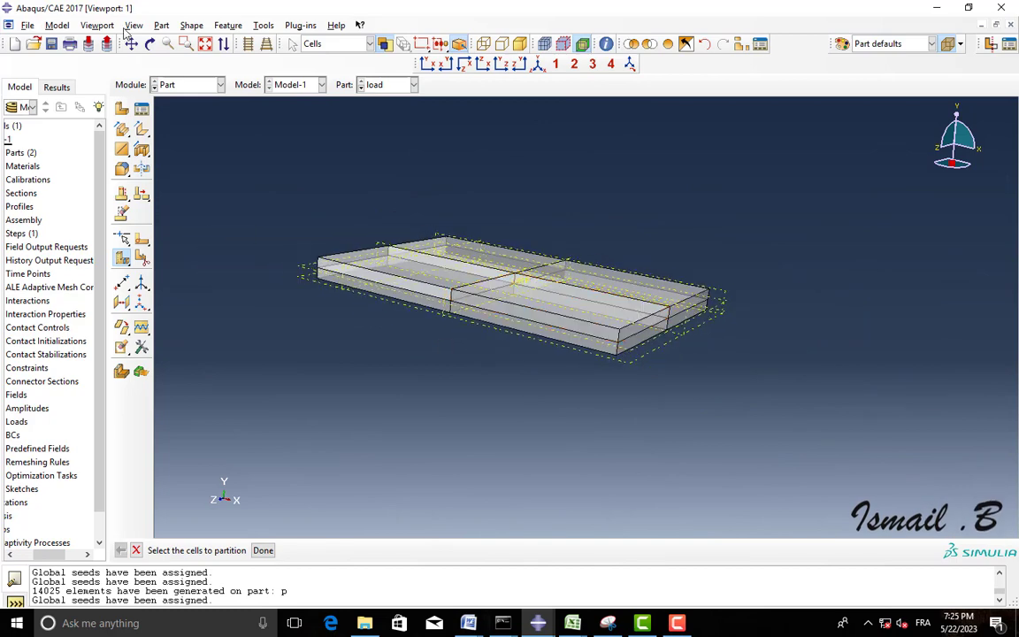
Try to create instances of the load and p parts in the Assembly module
click(186, 85)
click(176, 127)
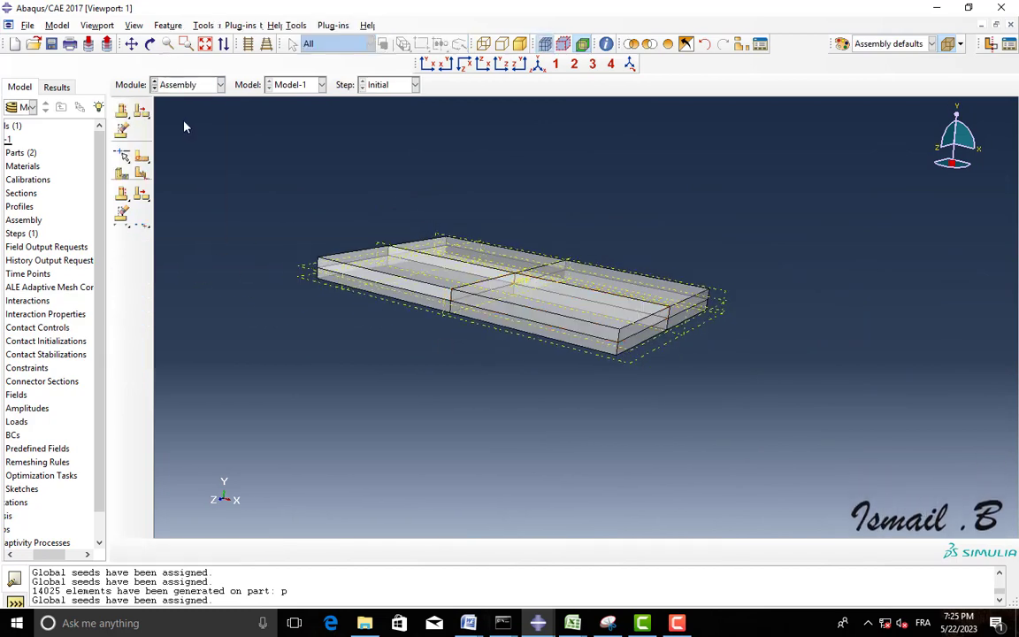
click(122, 109)
drag(180, 167, 176, 181)
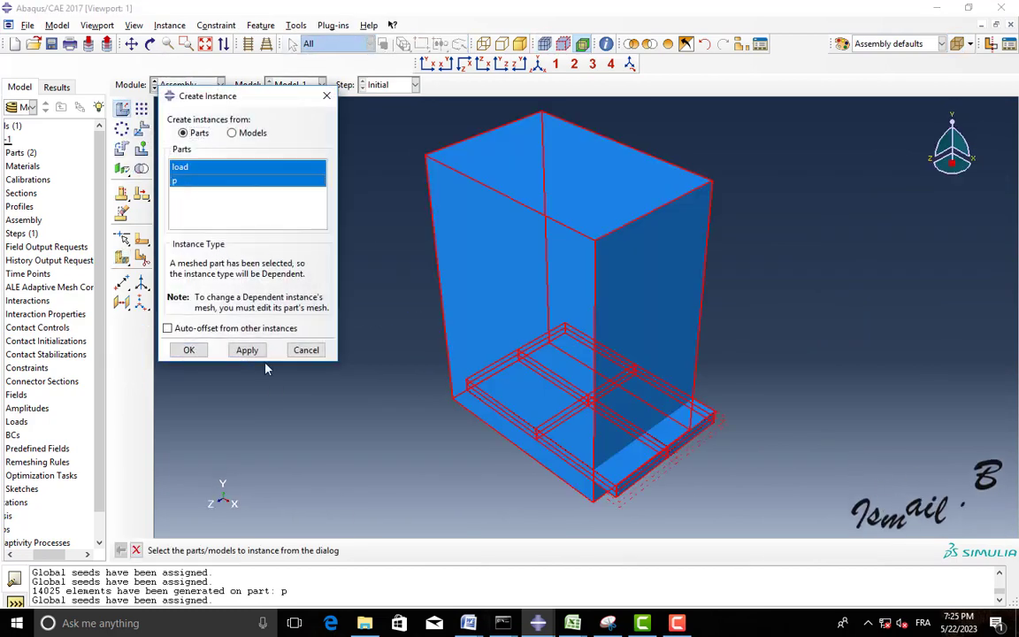
click(247, 350)
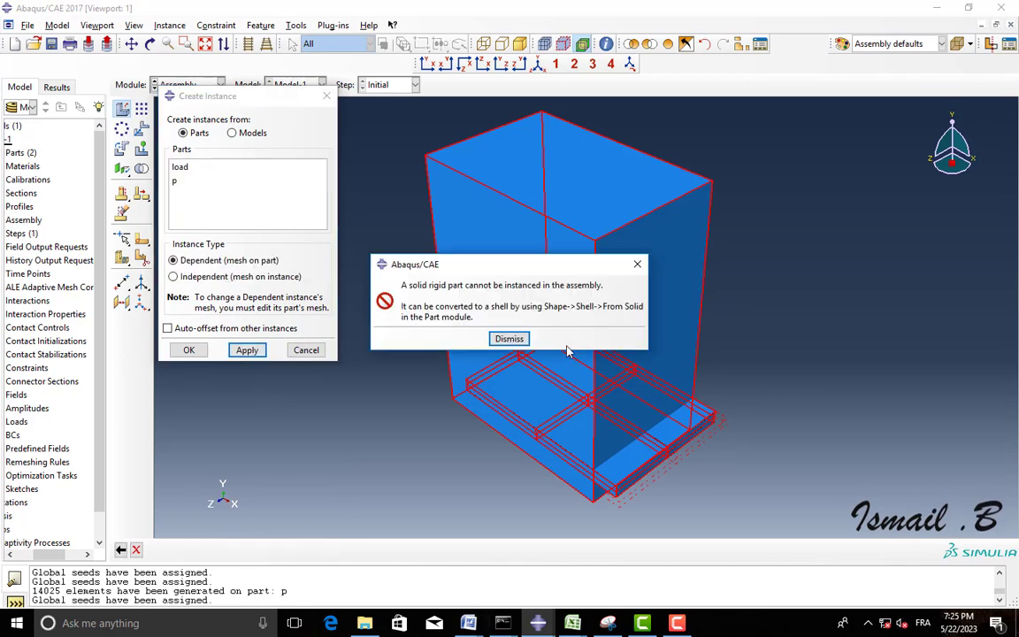
click(508, 339)
click(326, 96)
Convert all cells of the load plate from solid to shell in the Part module
click(188, 84)
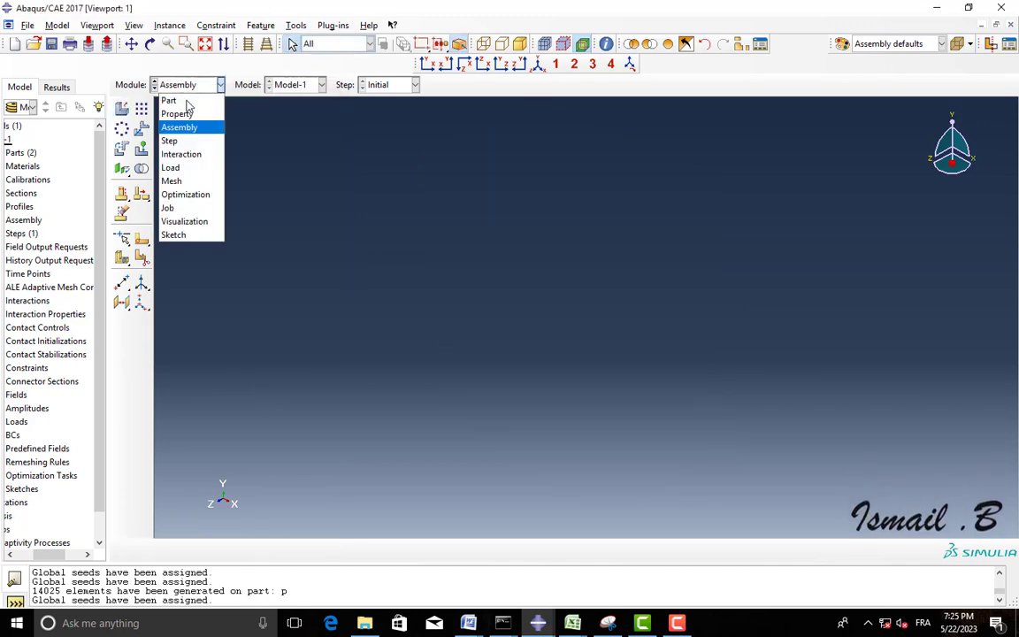
click(169, 101)
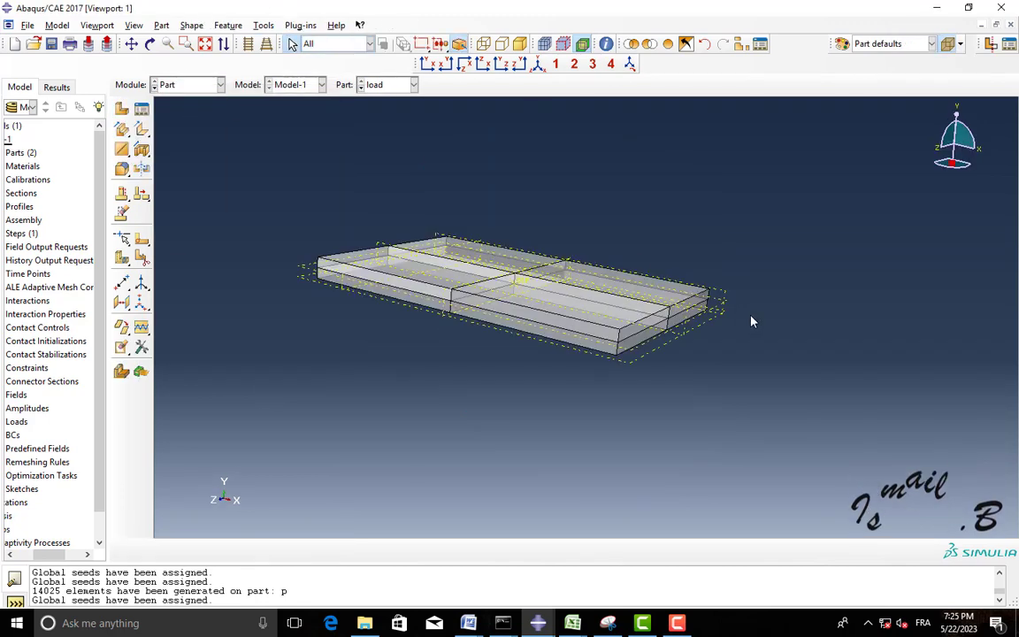
click(122, 131)
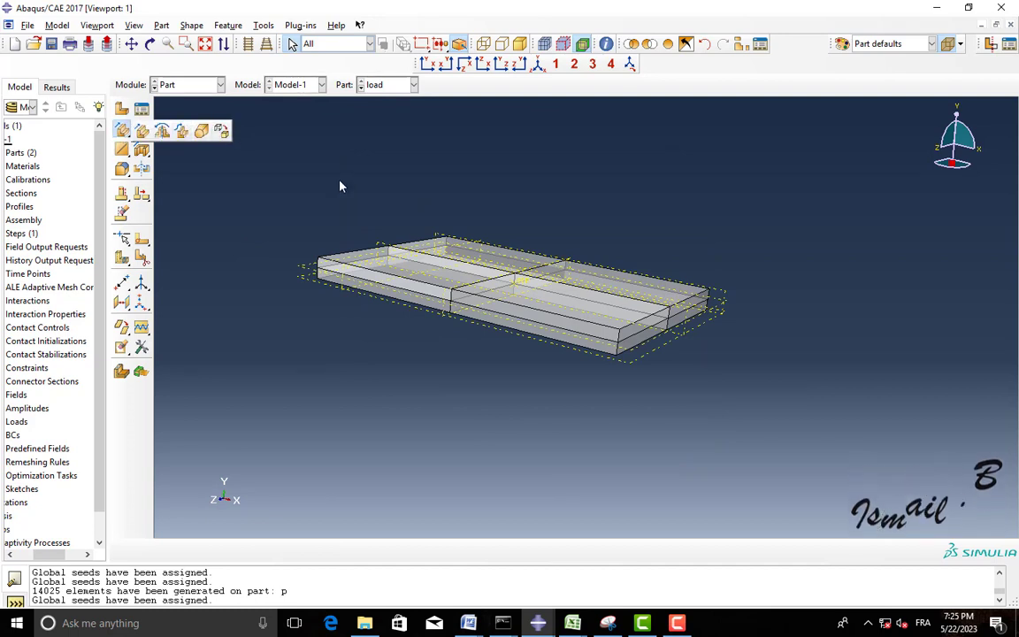
click(184, 131)
click(142, 129)
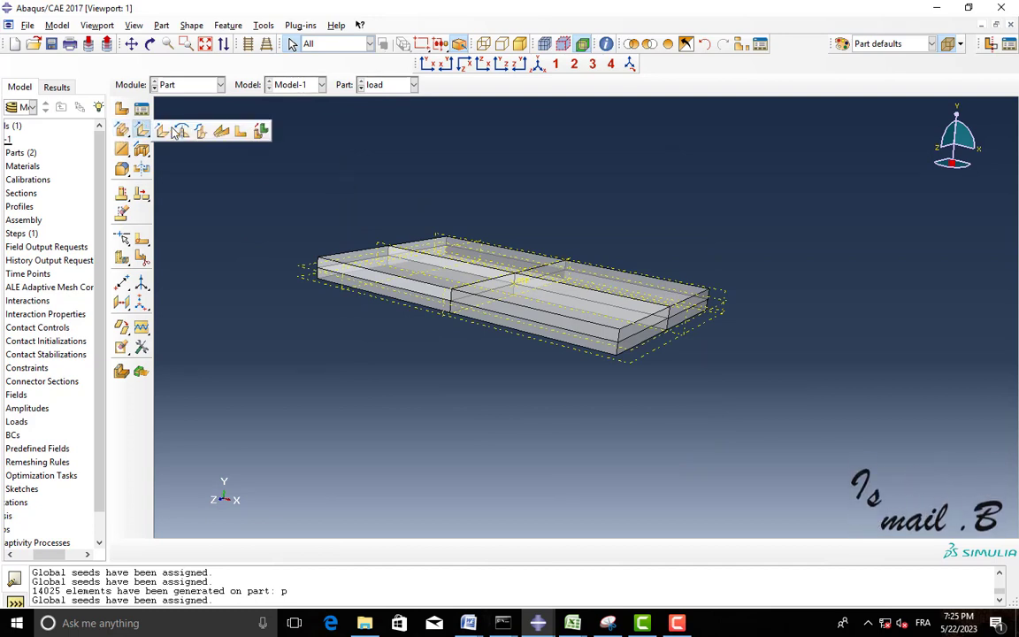
click(221, 119)
drag(871, 533, 266, 212)
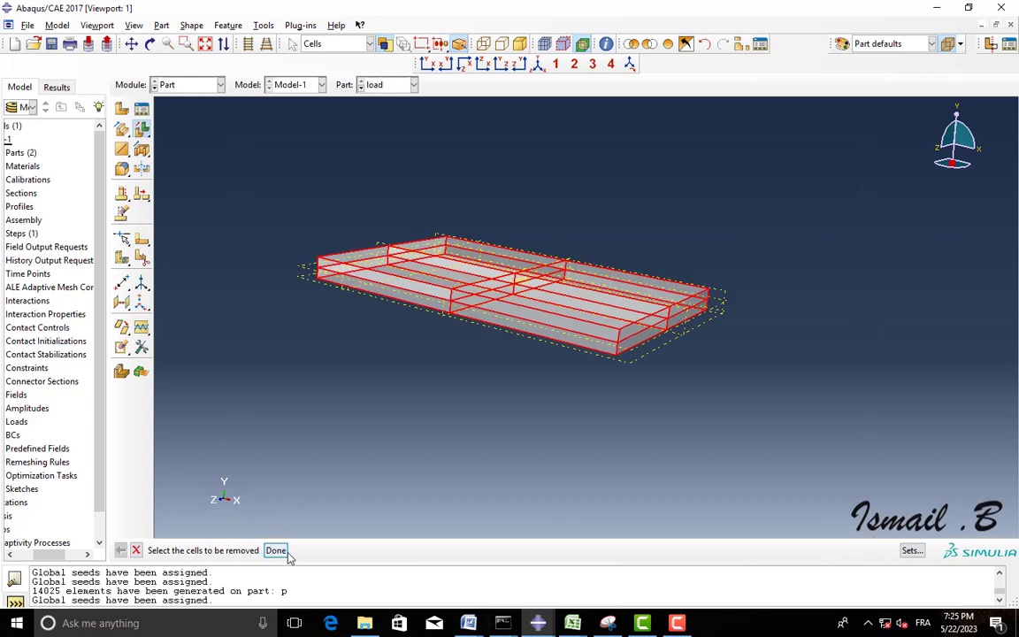
click(275, 550)
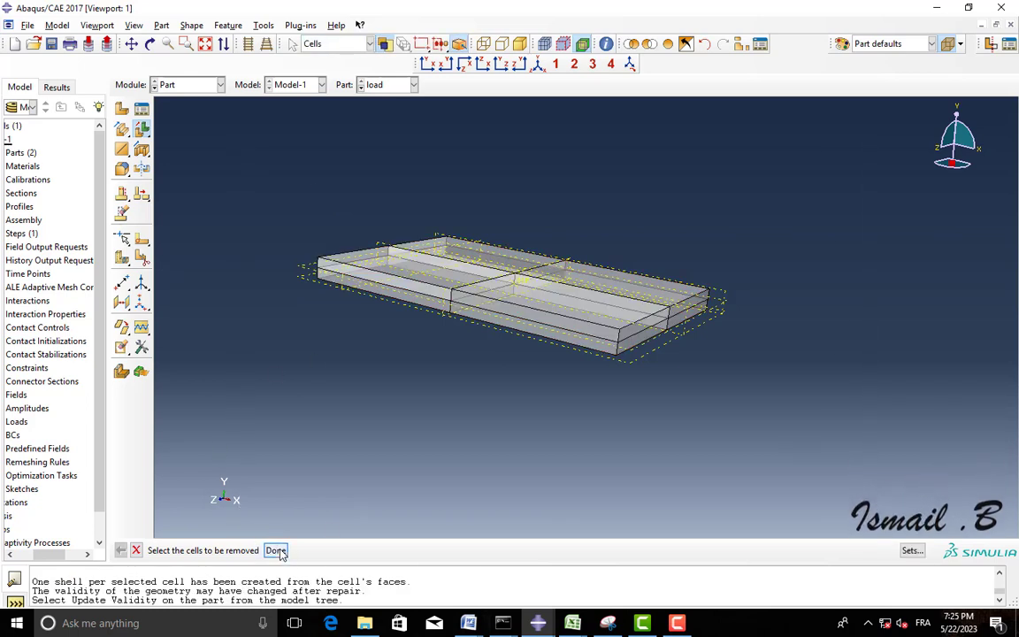
Create dependent assembly instances of both the load and p parts
click(185, 84)
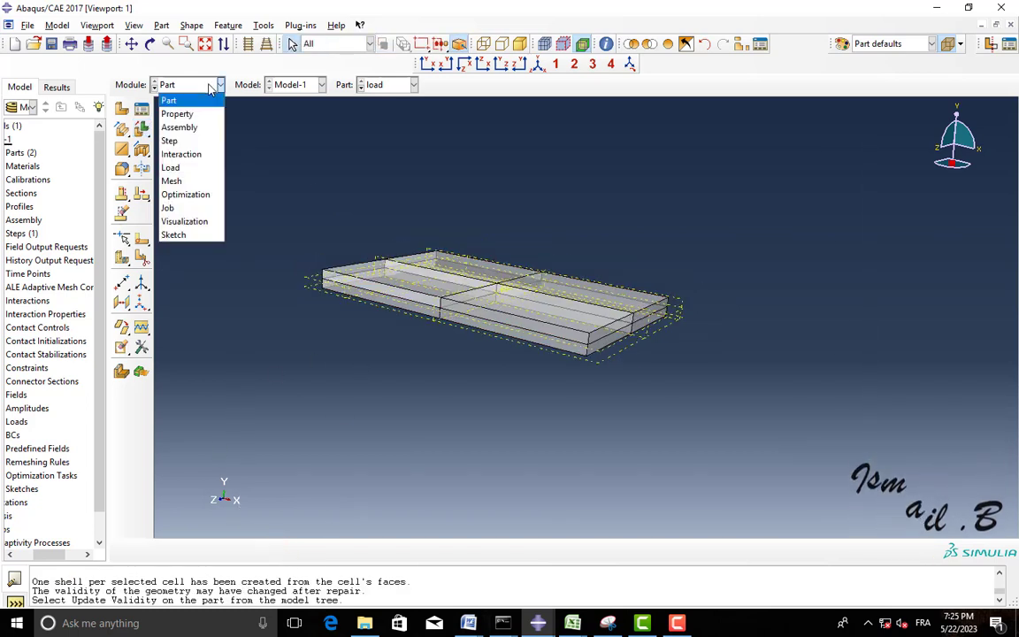
click(194, 129)
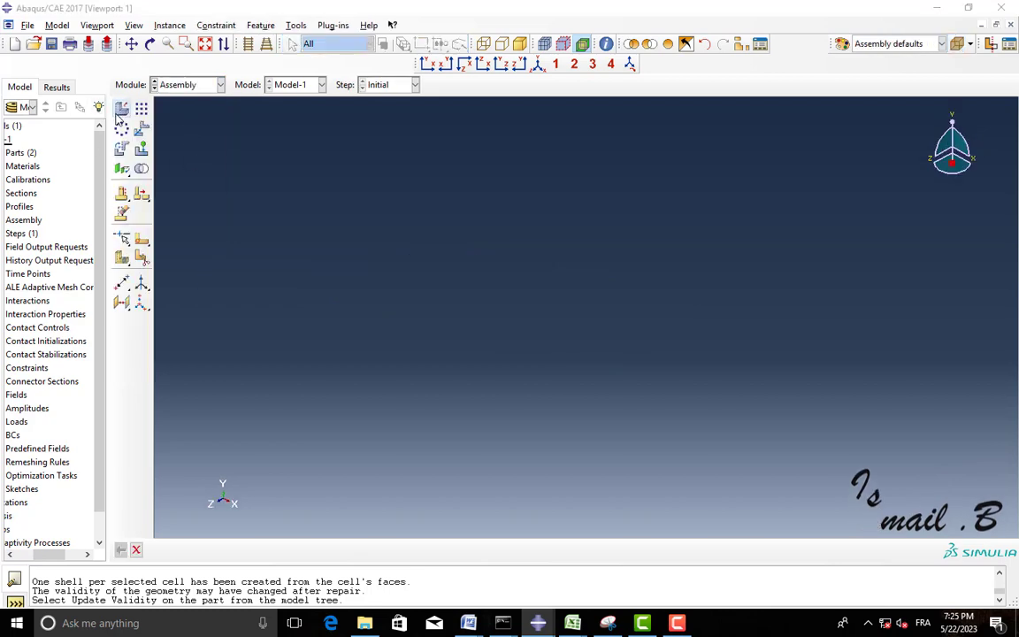
click(121, 108)
drag(181, 166, 197, 189)
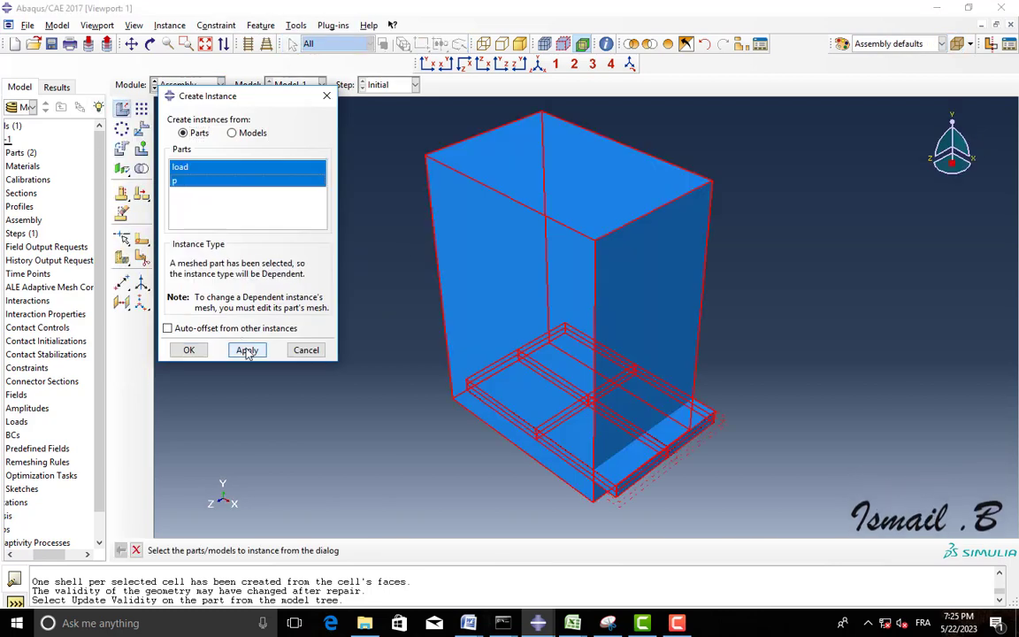
click(247, 350)
click(180, 166)
click(247, 350)
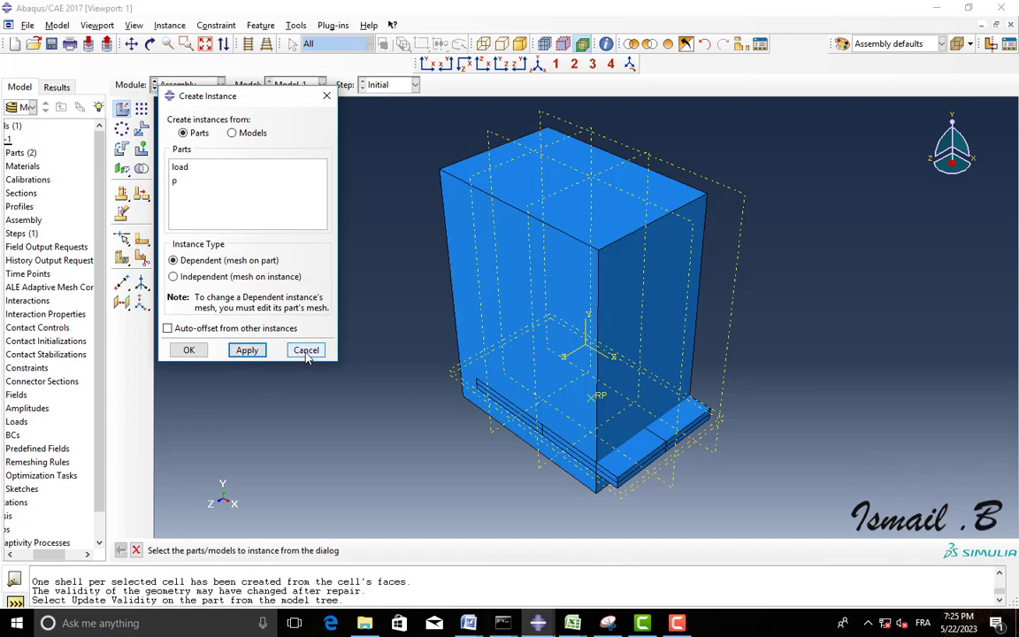
click(305, 350)
Translate the load instance so the lower front corner of the plate coincides with the block's upper front corner
click(143, 130)
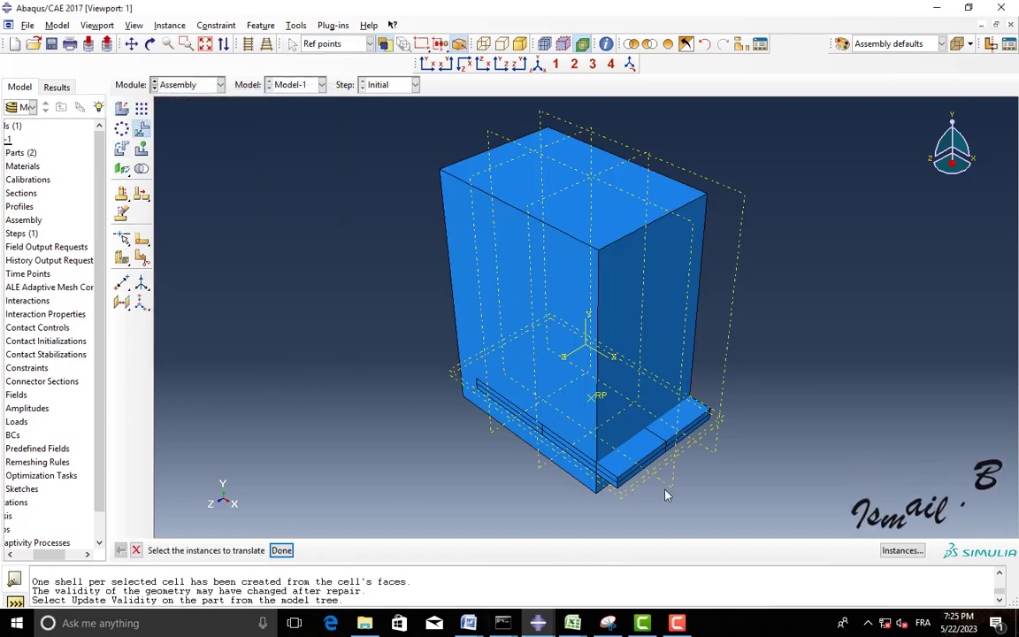
click(584, 422)
click(280, 550)
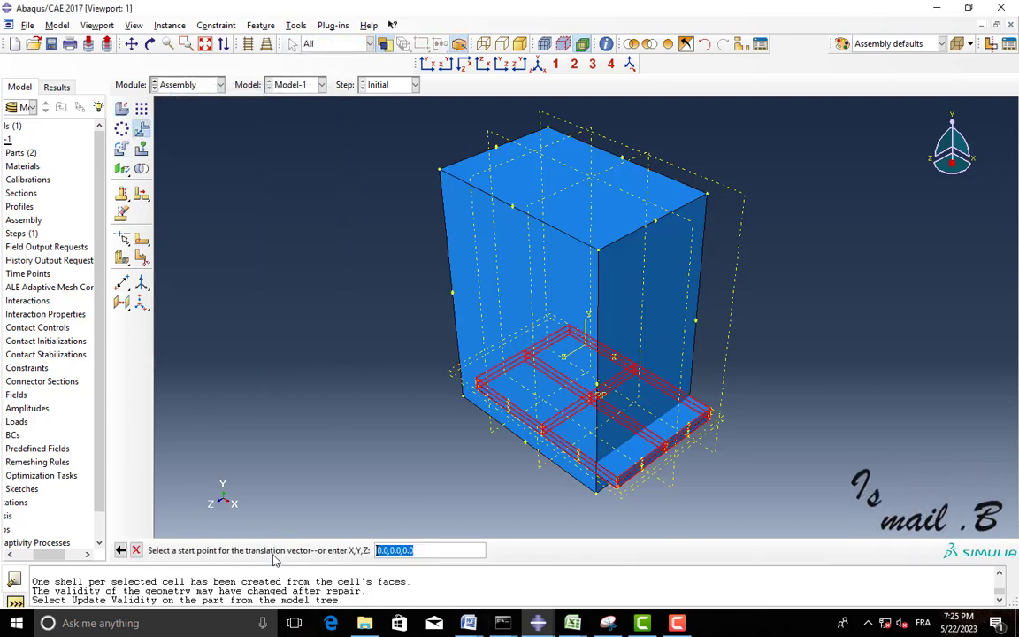
scroll(627, 493, down, 2)
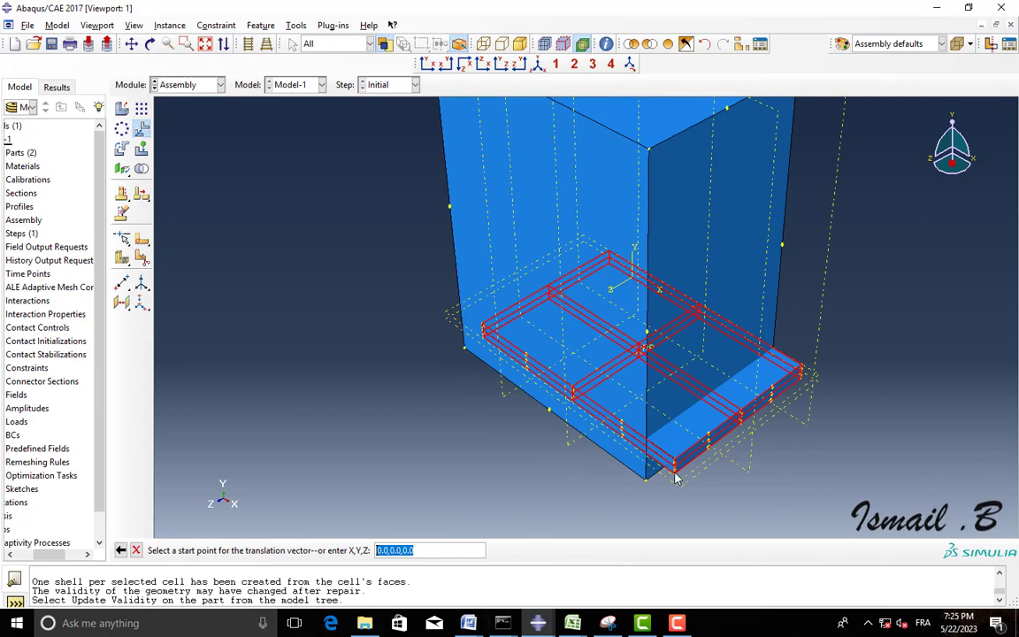
scroll(673, 483, down, 3)
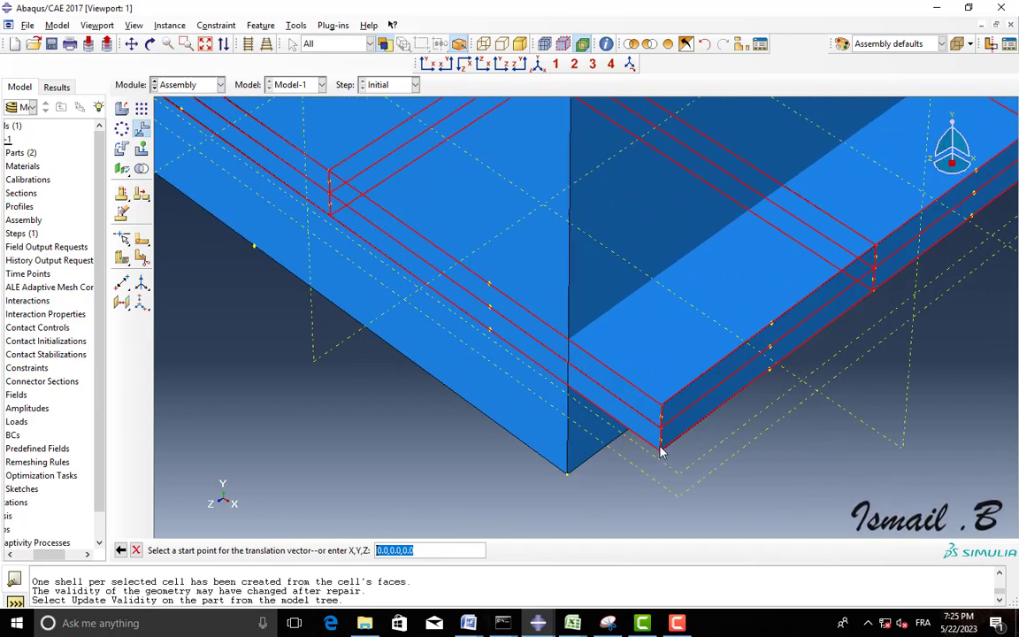
scroll(665, 468, up, 6)
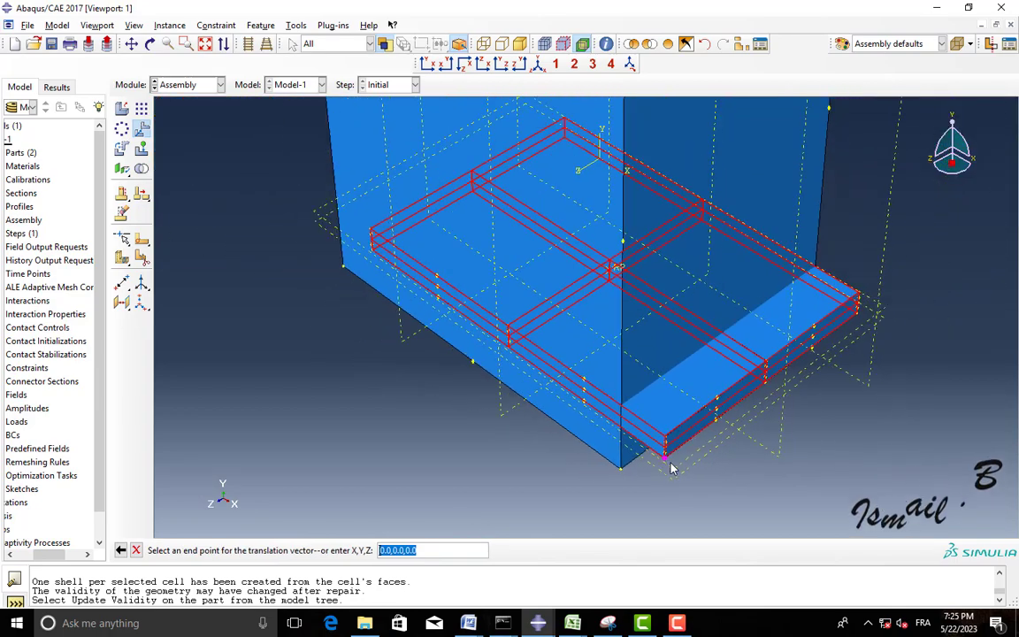
scroll(638, 283, down, 3)
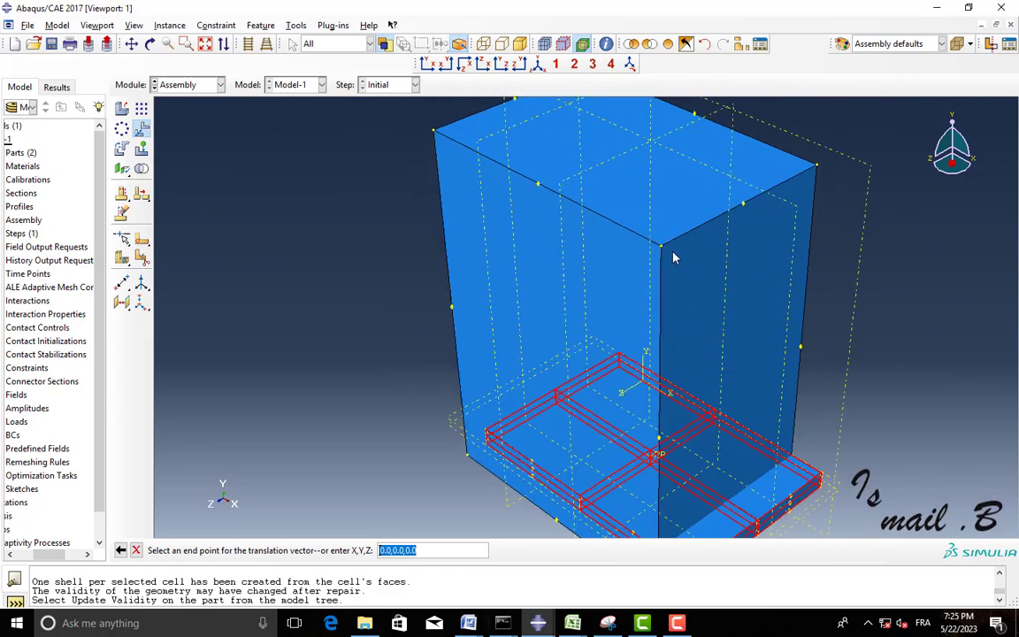
click(661, 247)
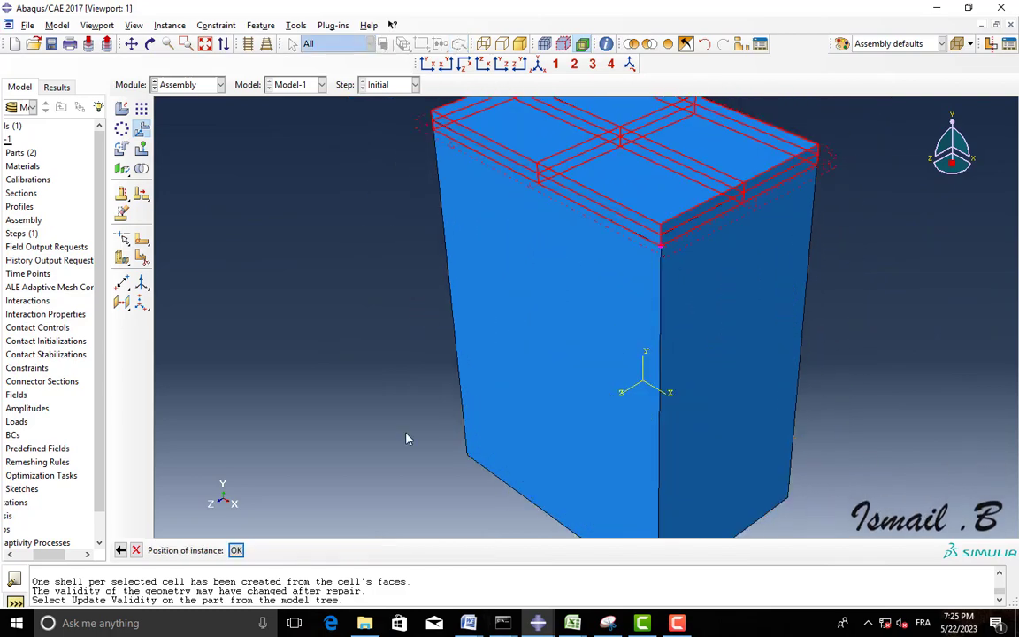
click(237, 551)
scroll(256, 376, up, 5)
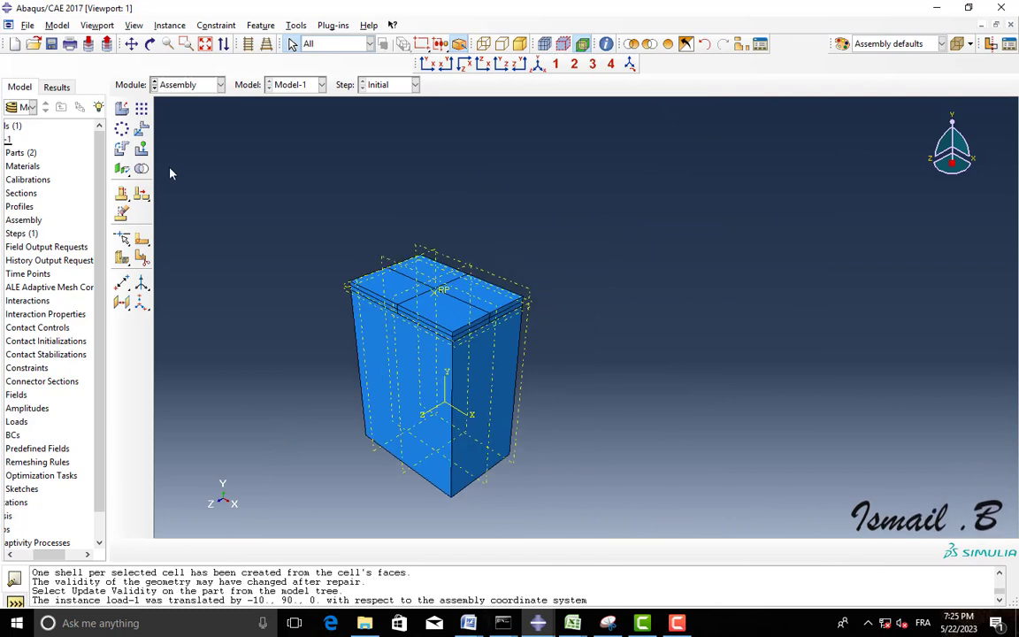
Translate the load instance so the upper front corner of the plate coincides with the block's lower front corner
click(141, 128)
click(428, 285)
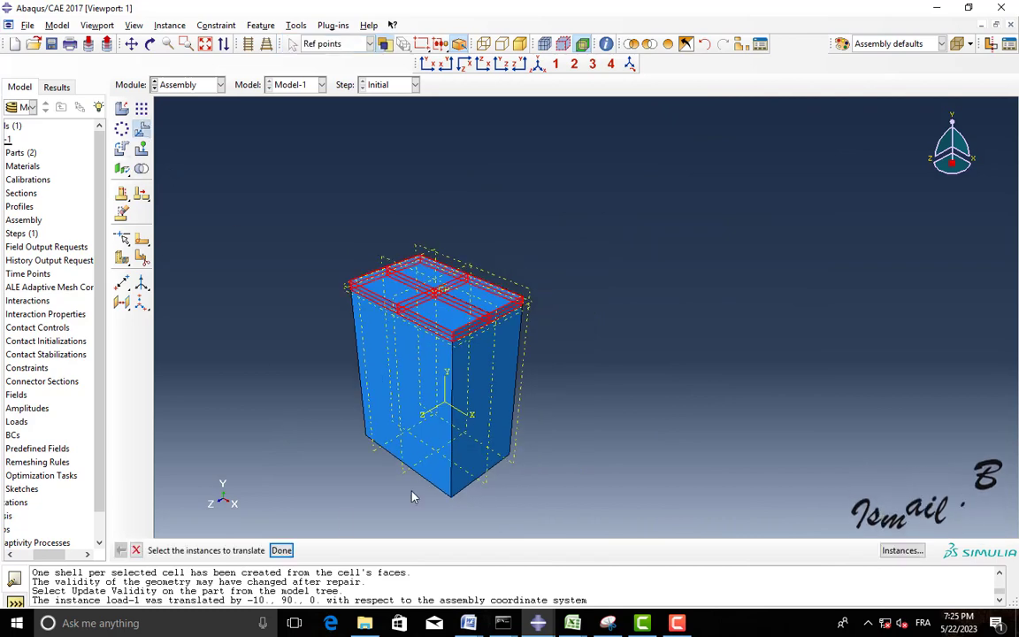
middle_click(539, 361)
scroll(451, 317, down, 6)
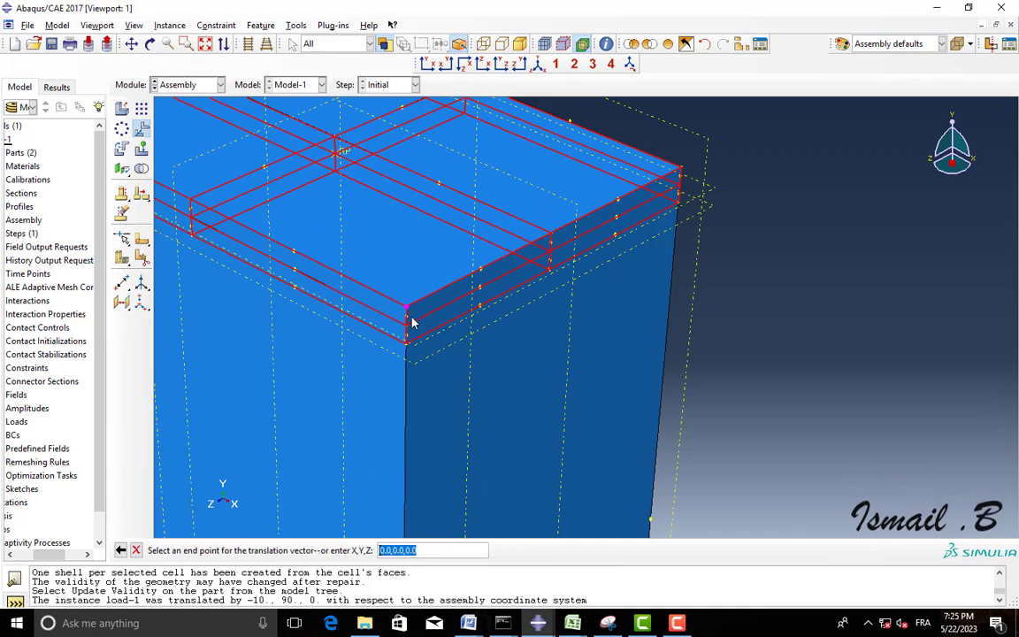
scroll(411, 323, up, 7)
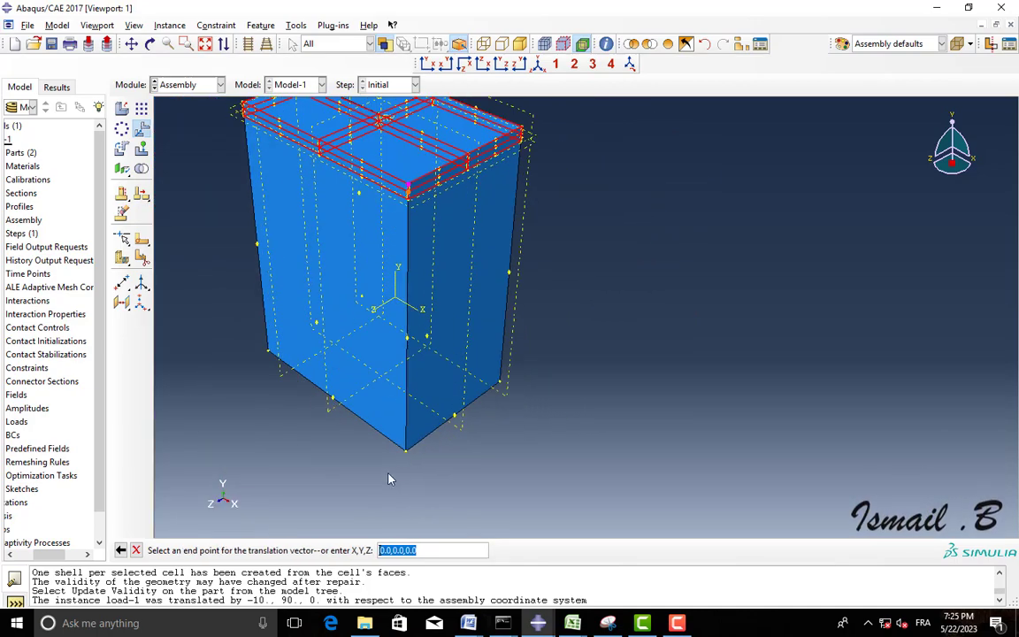
click(407, 455)
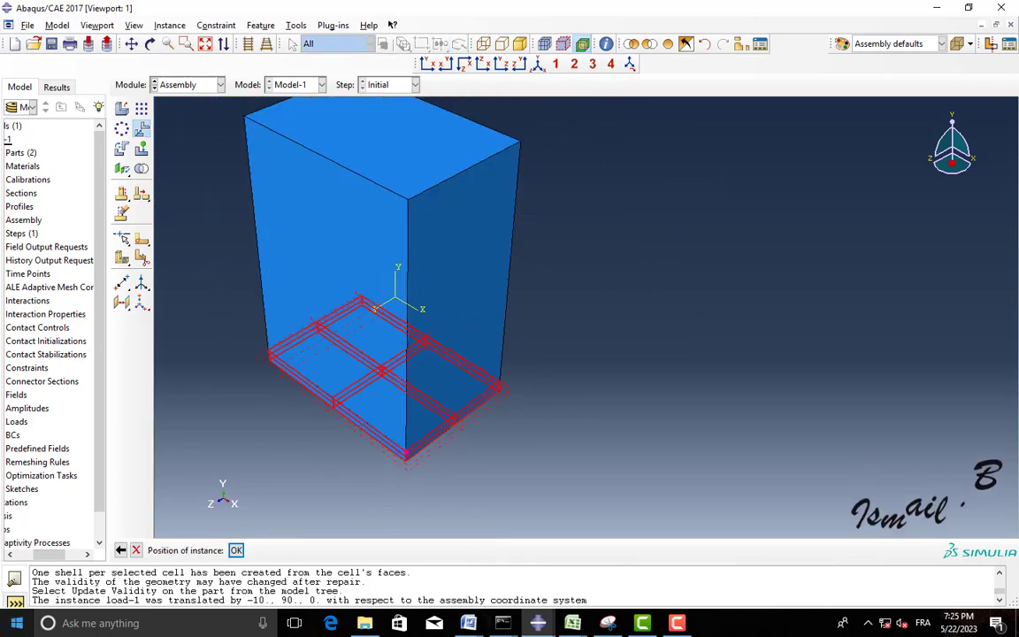
click(236, 550)
scroll(280, 370, up, 3)
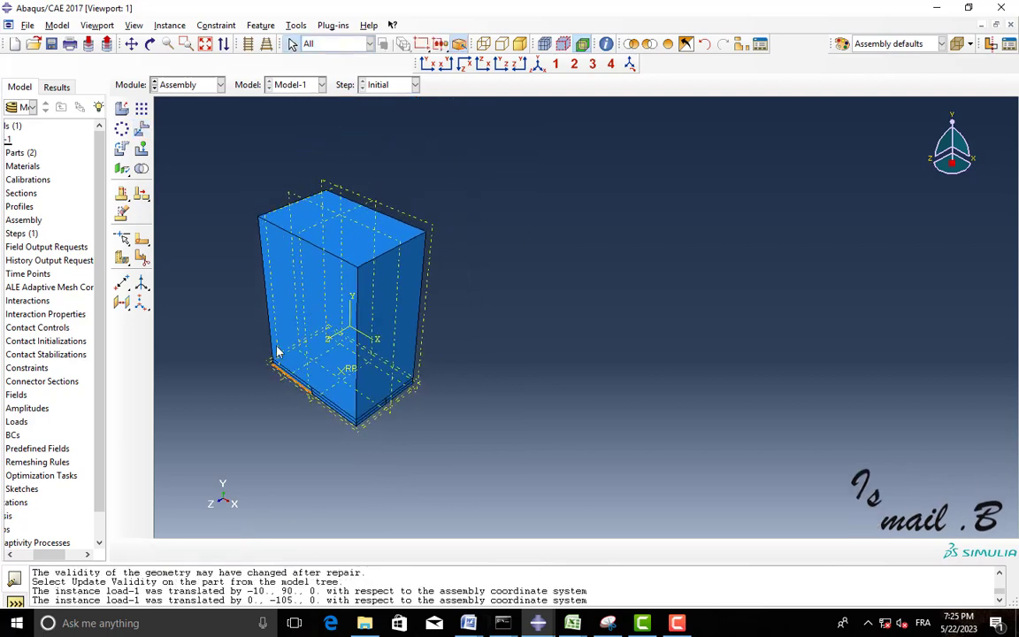
click(150, 43)
drag(398, 495, 601, 354)
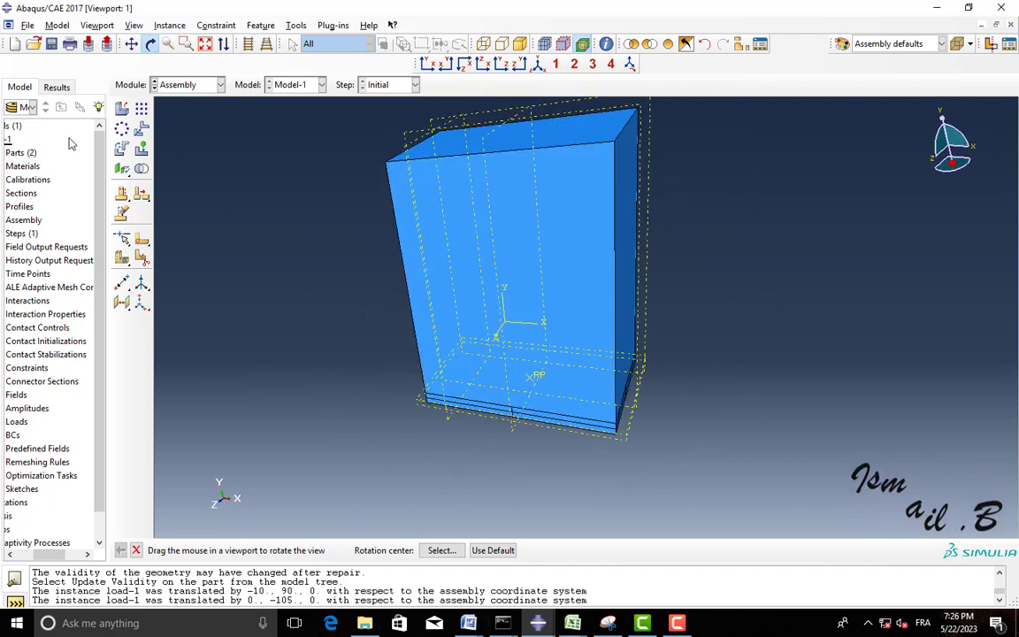
click(122, 108)
click(194, 181)
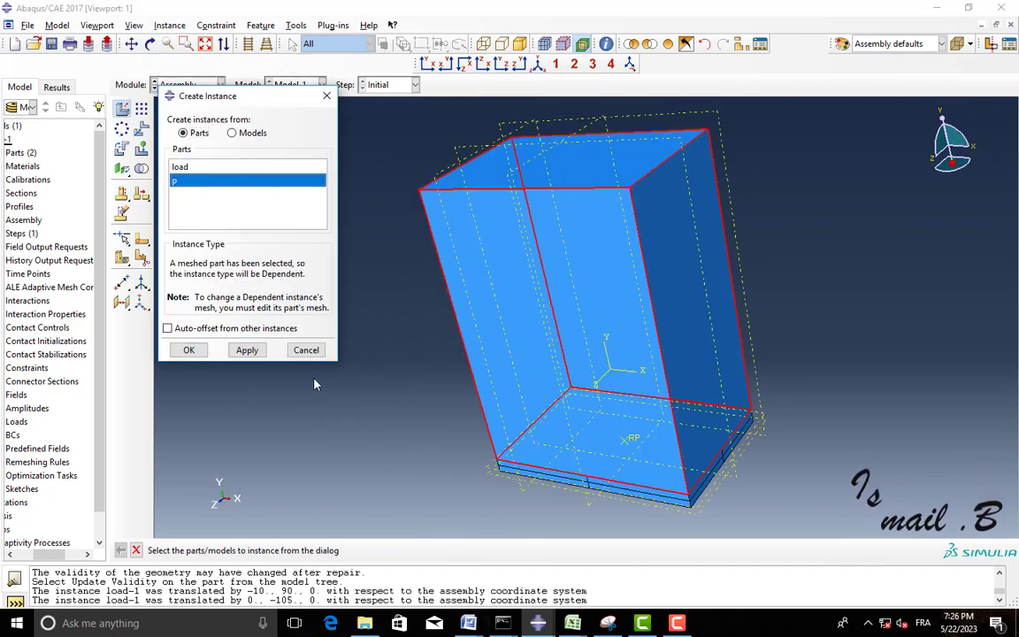
click(335, 277)
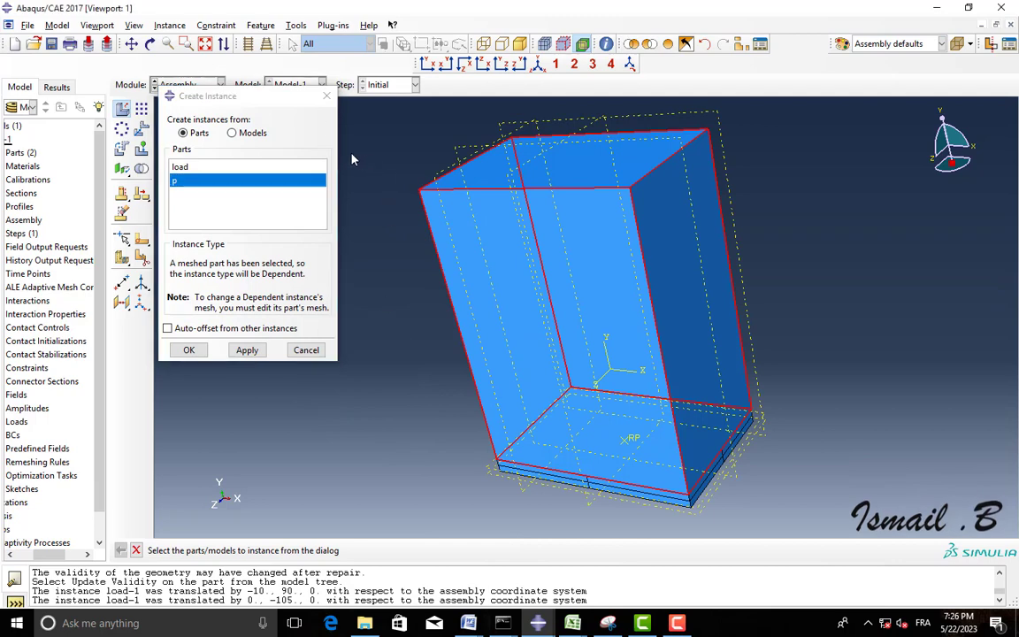
click(326, 96)
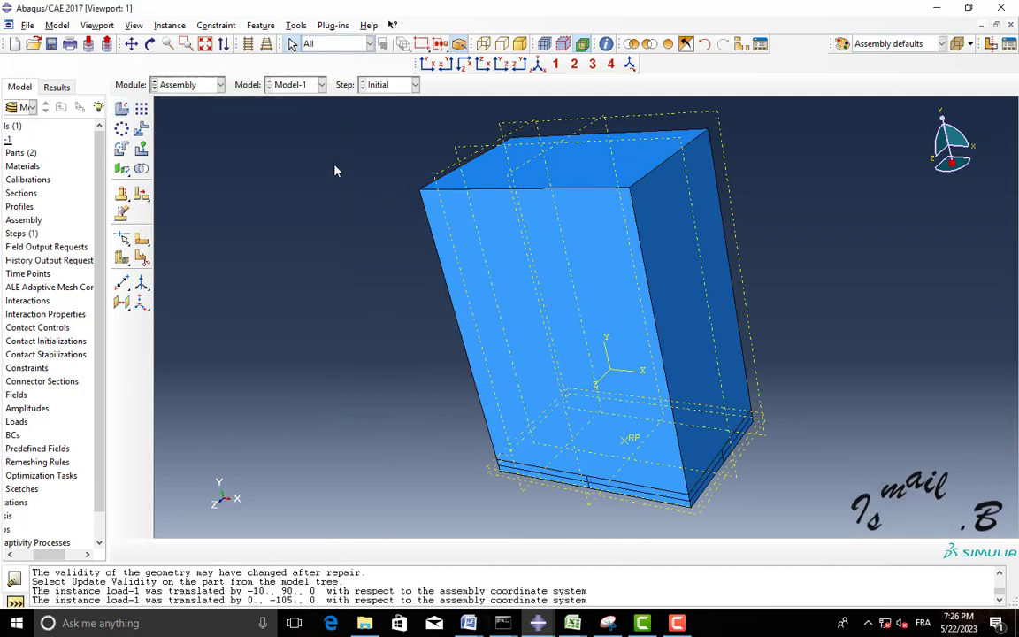
Display only the block instance p-1 in the viewport using a display group
click(743, 46)
click(363, 124)
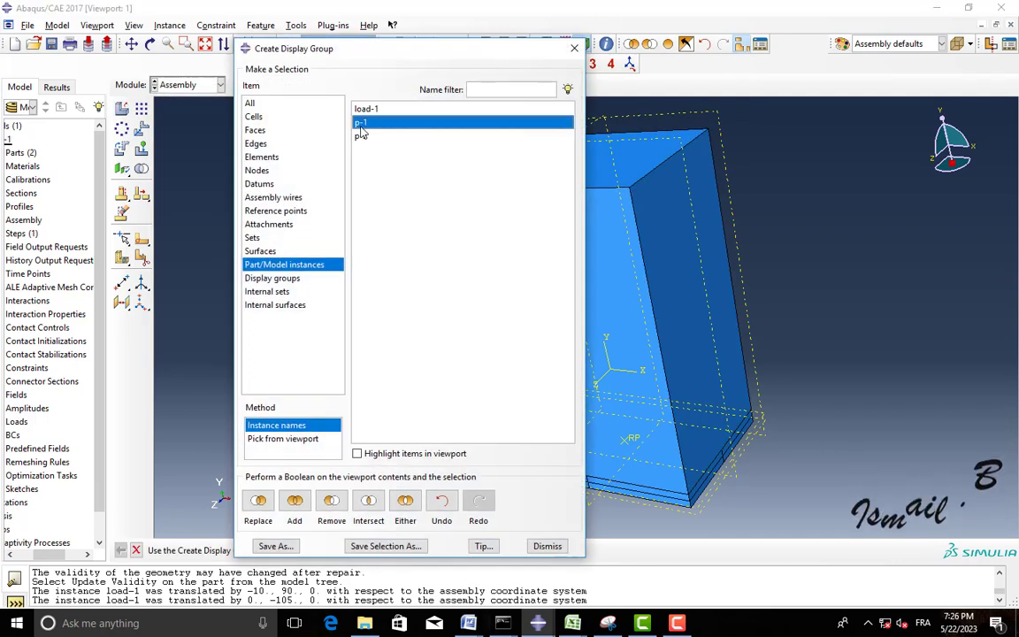
click(264, 504)
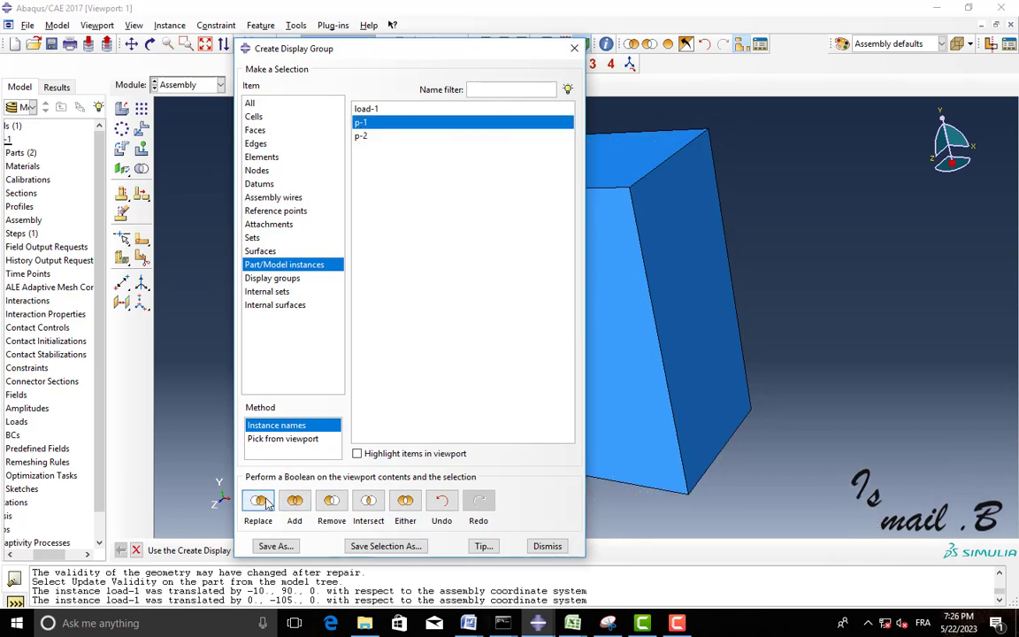
click(574, 47)
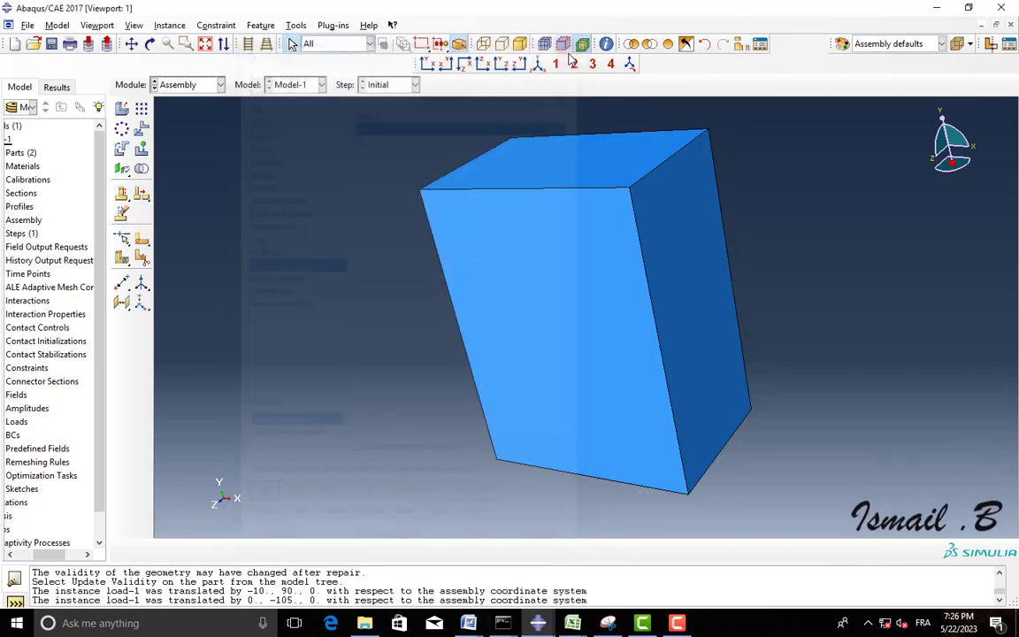
Delete the displayed p-1 block instance from the assembly and restore the display of all remaining instances
click(121, 213)
right_click(544, 295)
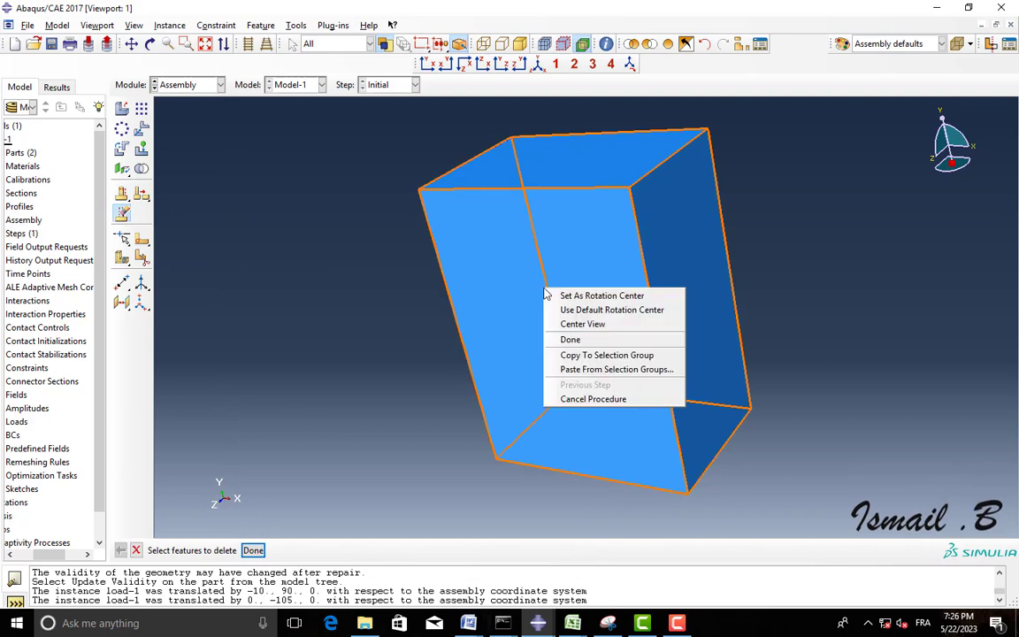
click(252, 550)
click(252, 550)
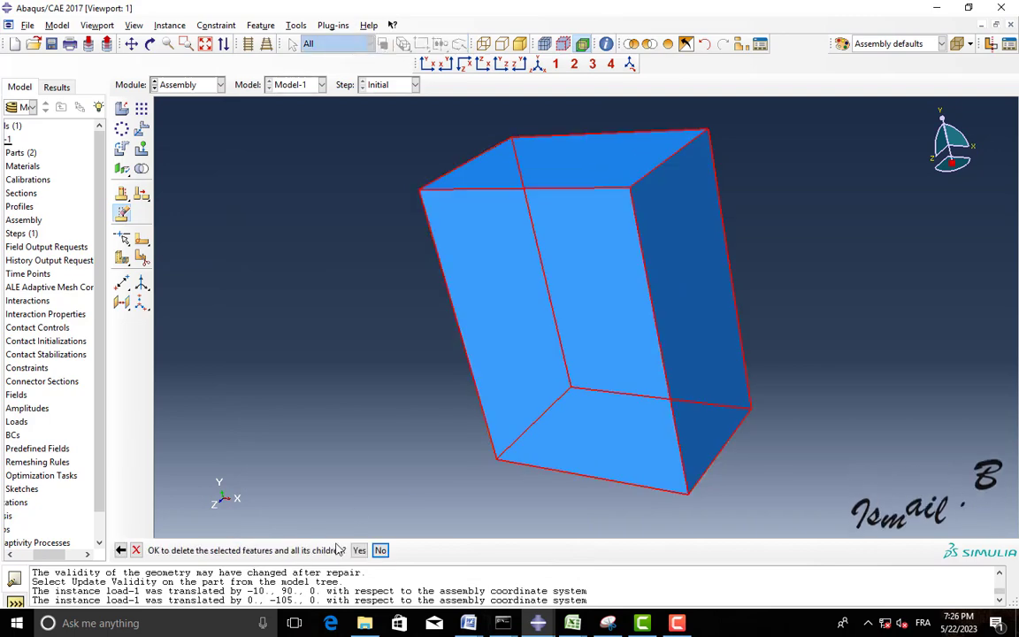
click(362, 555)
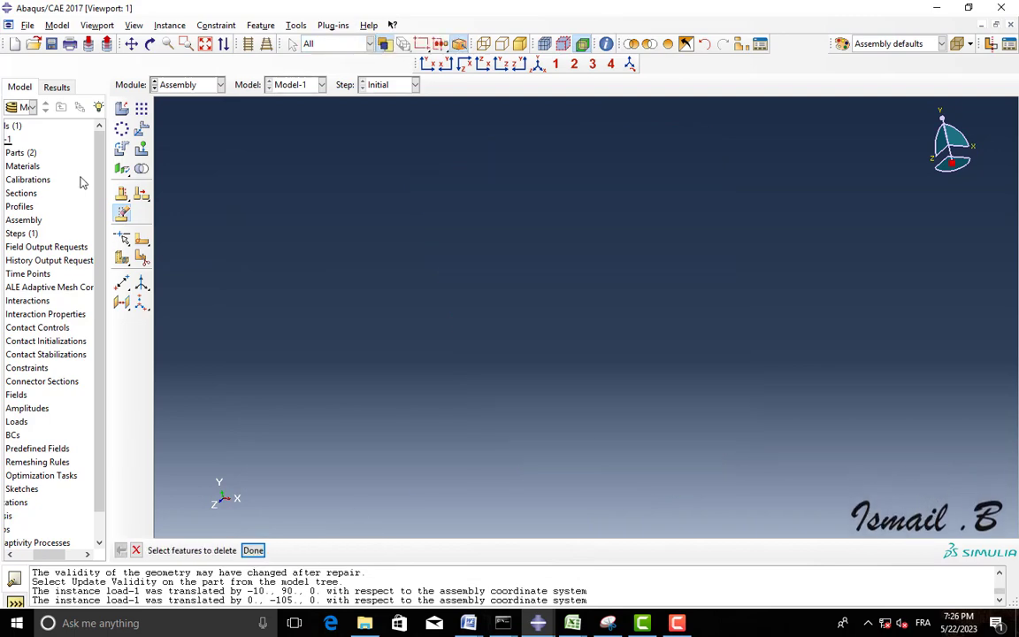
click(623, 44)
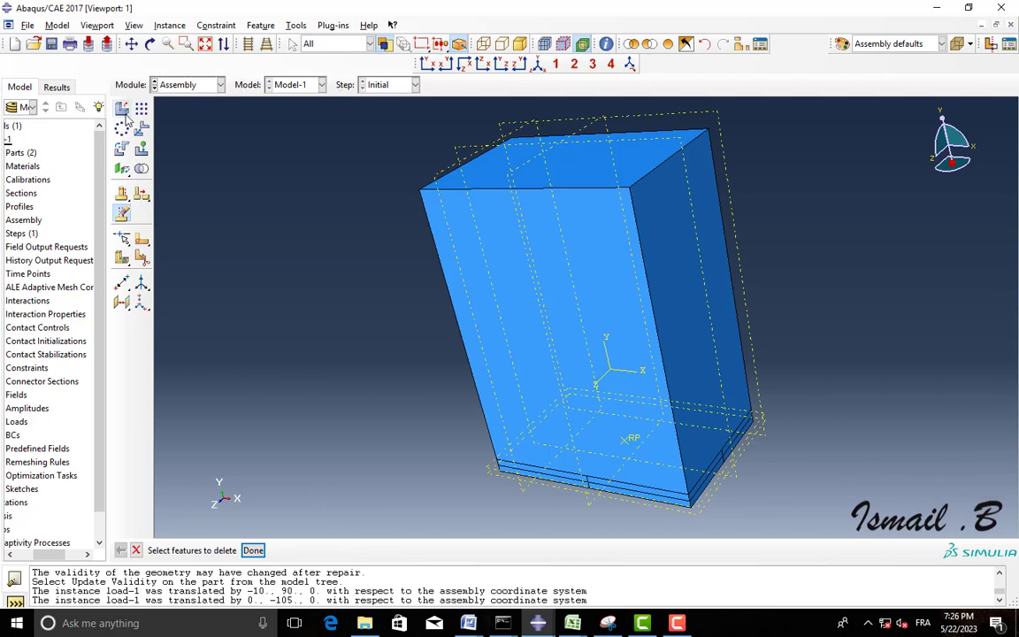
Create a second dependent assembly instance of the load part
click(123, 110)
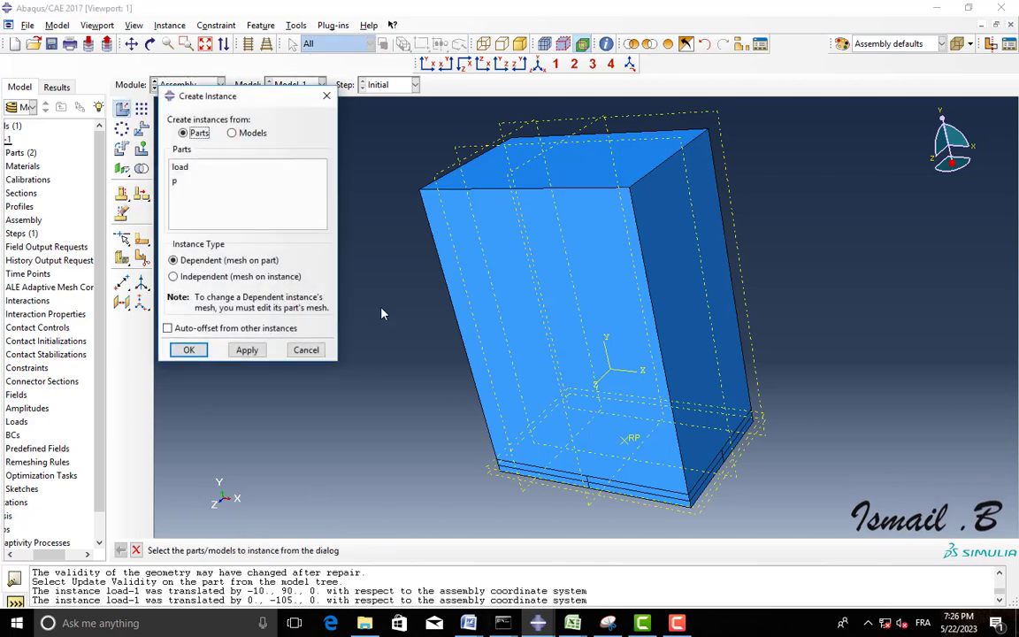
click(247, 350)
click(188, 350)
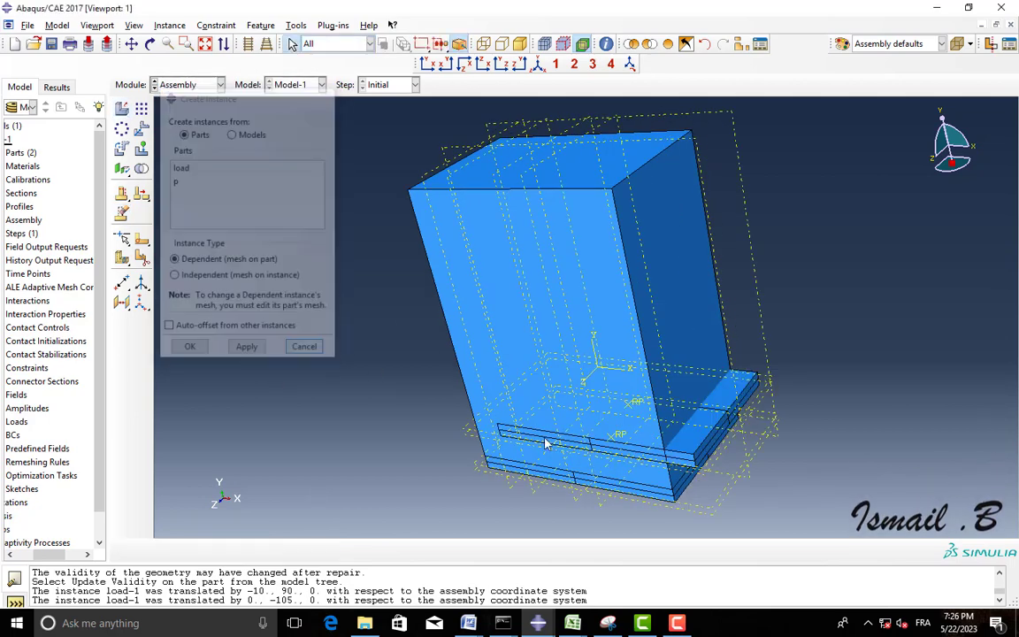
Translate the new load instance so the plate's lower front corner coincides with the block's upper front corner
click(142, 128)
click(635, 415)
click(281, 550)
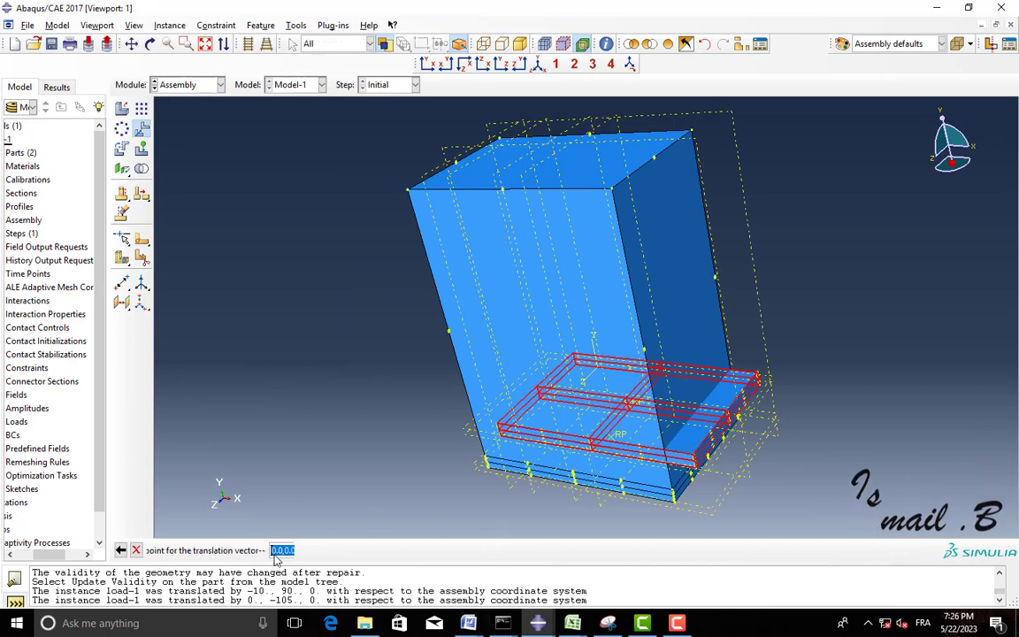
scroll(701, 475, down, 5)
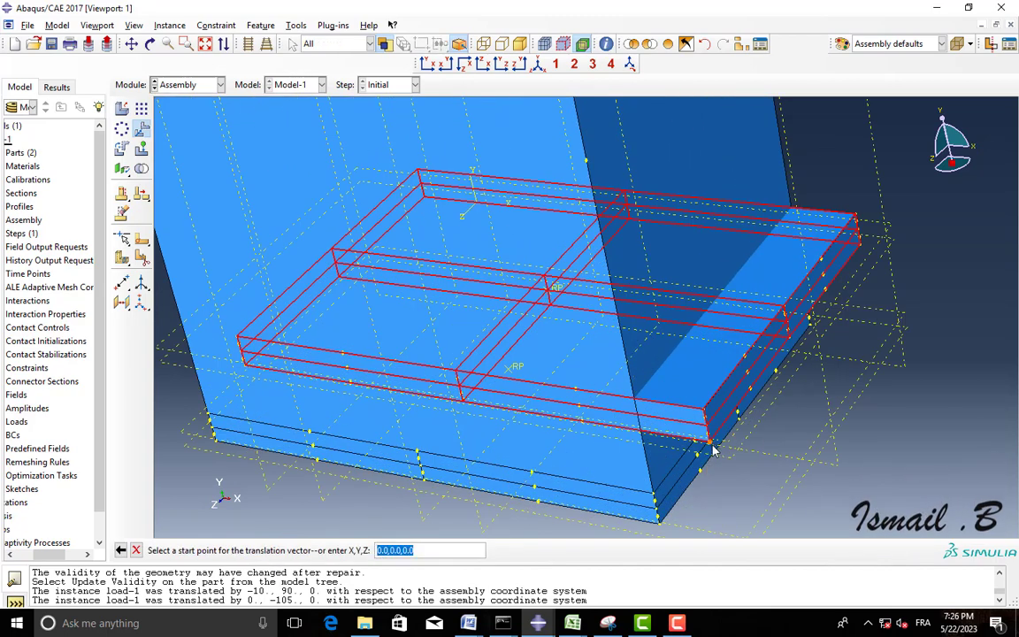
click(713, 446)
scroll(699, 450, up, 5)
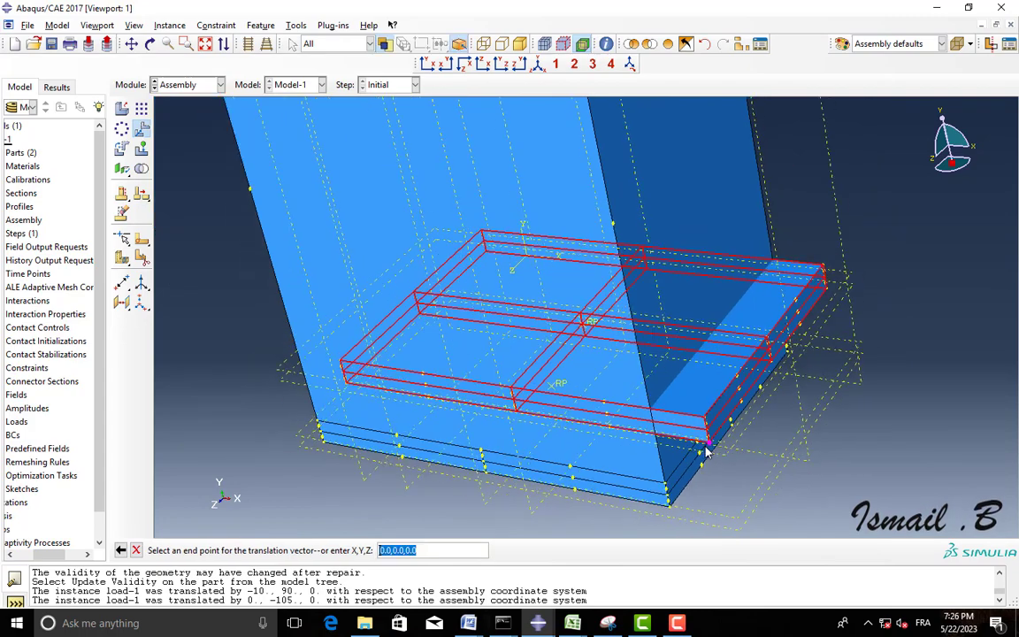
scroll(694, 451, up, 2)
scroll(635, 228, down, 6)
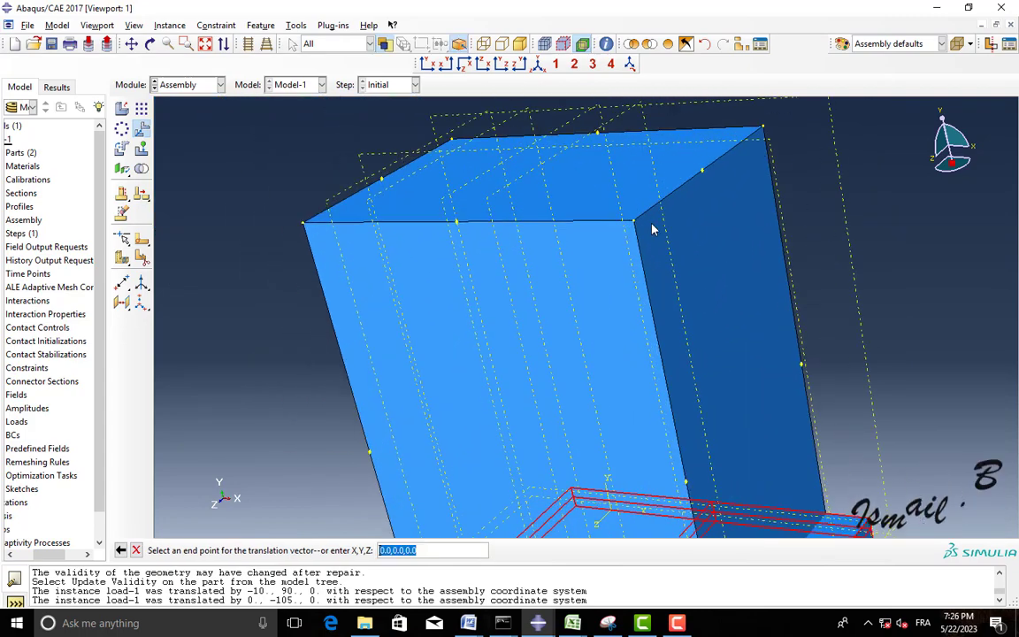
click(633, 223)
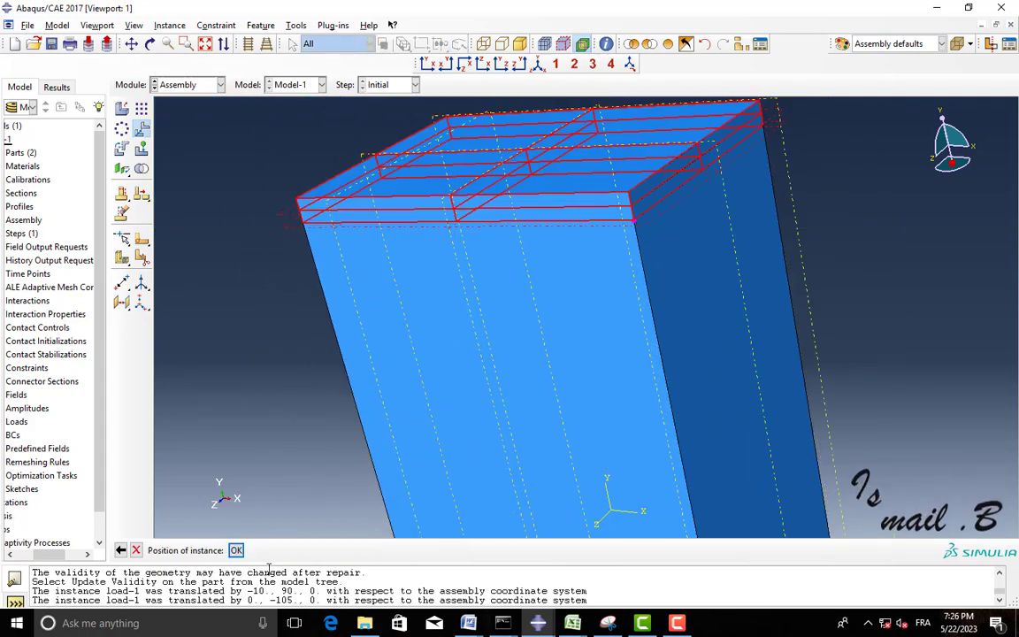
middle_click(363, 334)
scroll(361, 336, up, 5)
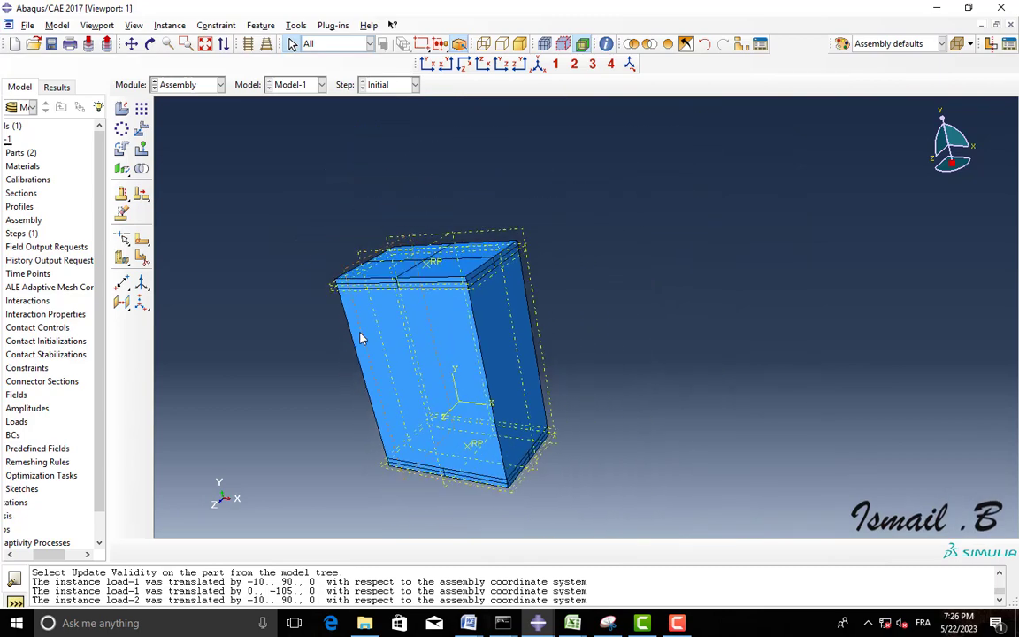
click(150, 44)
mouse_move(495, 318)
mouse_down()
mouse_move(587, 391)
mouse_move(473, 296)
mouse_move(459, 257)
mouse_move(575, 330)
mouse_move(642, 409)
mouse_move(568, 366)
mouse_move(545, 303)
mouse_move(498, 300)
mouse_up()
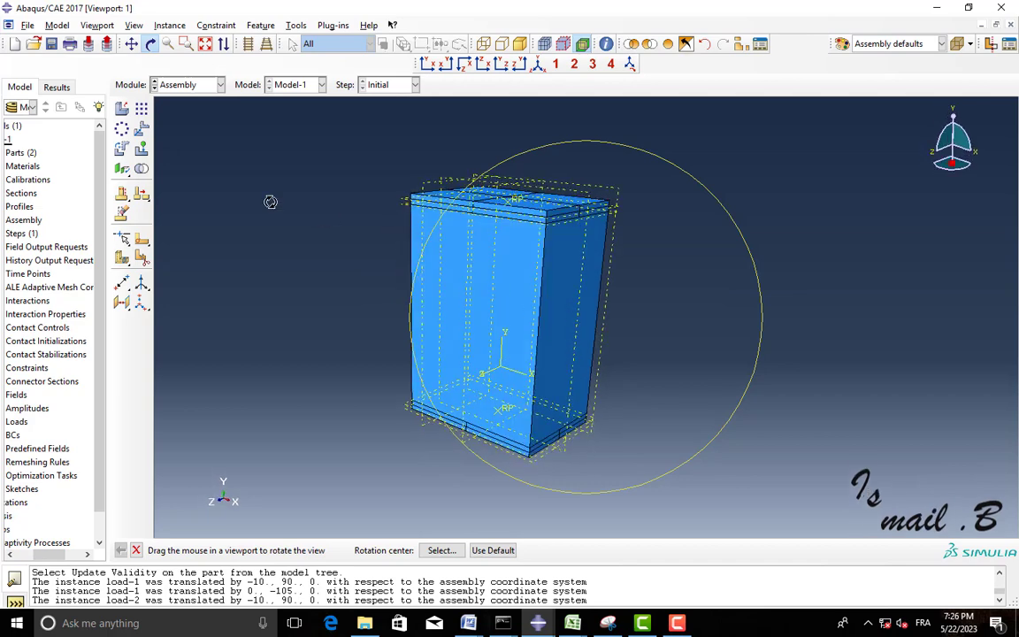
Copy the STEEL material from the materials library into the current model in the Property module
click(201, 84)
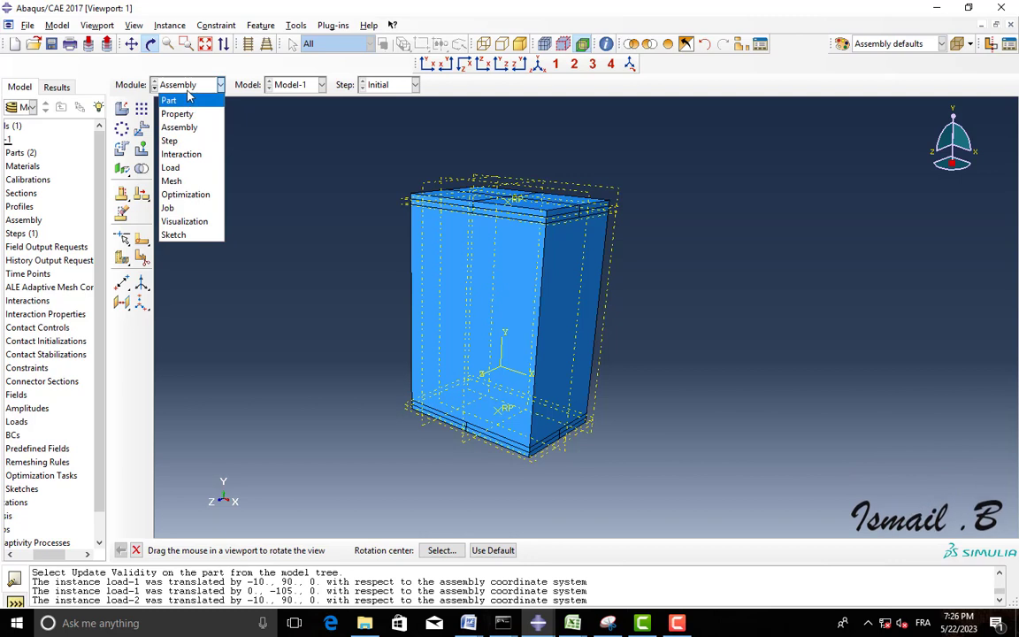
click(169, 100)
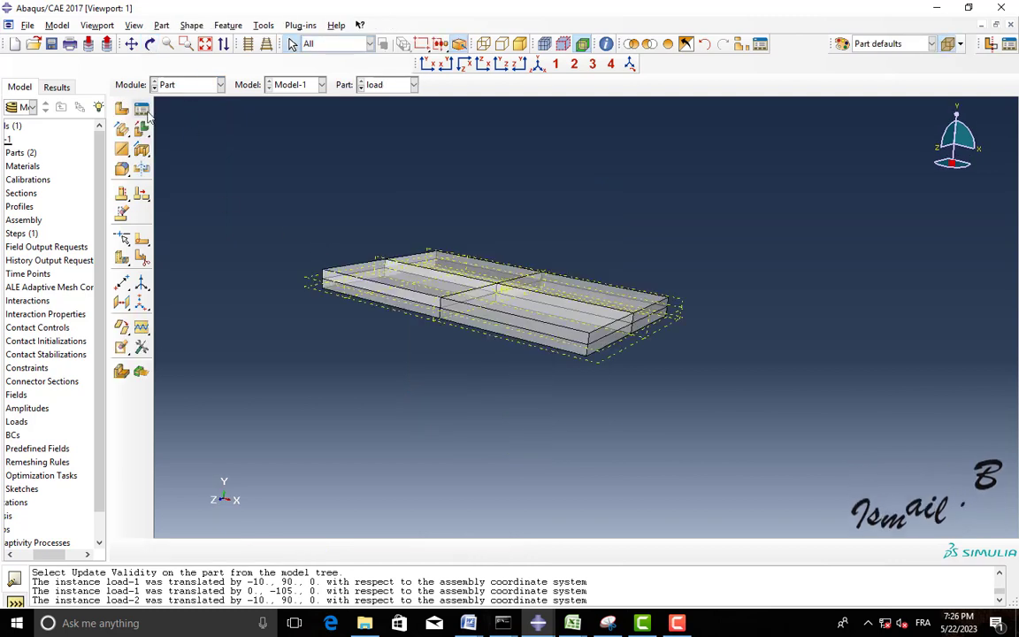
click(200, 84)
click(176, 113)
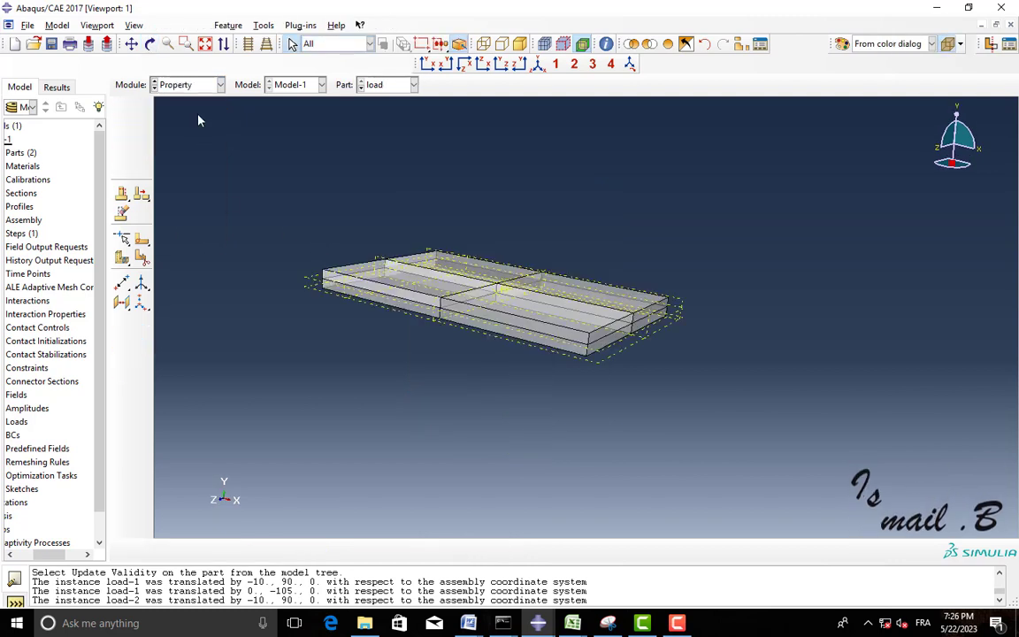
click(142, 107)
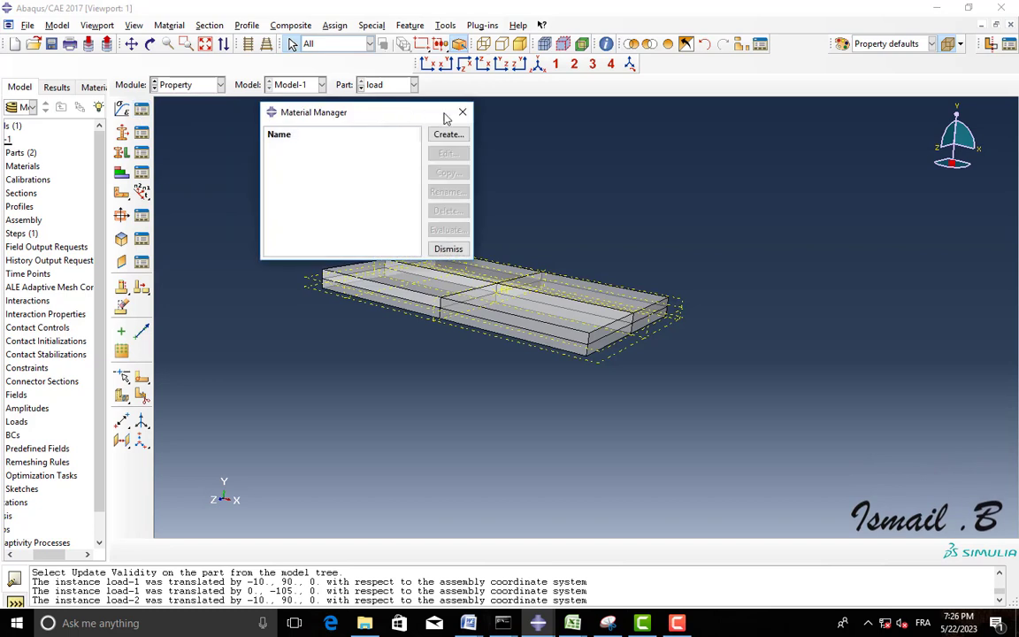
drag(447, 117, 501, 117)
click(517, 112)
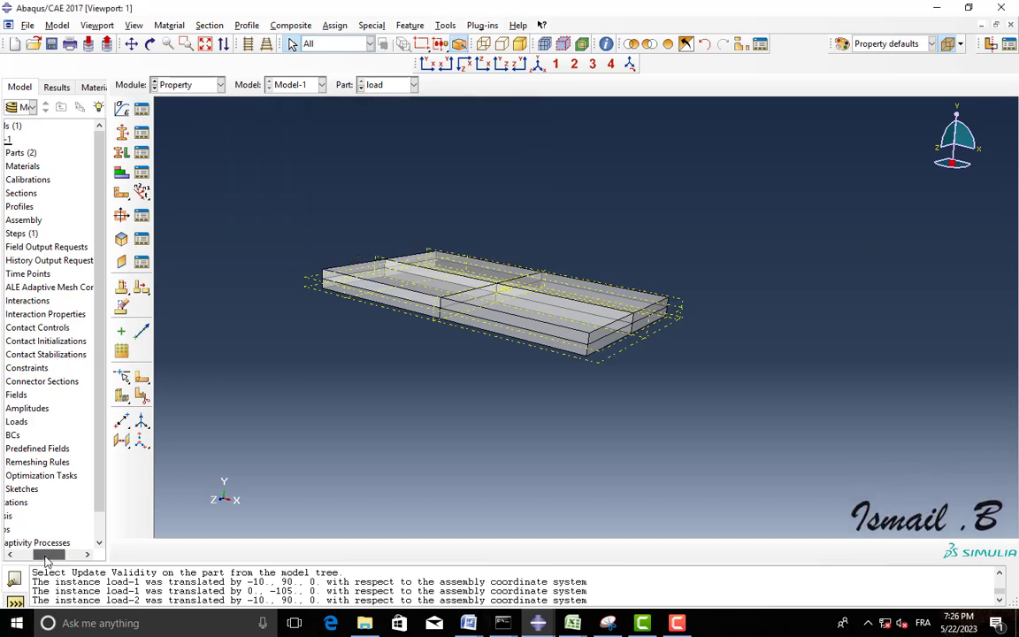
drag(46, 555, 6, 555)
click(95, 87)
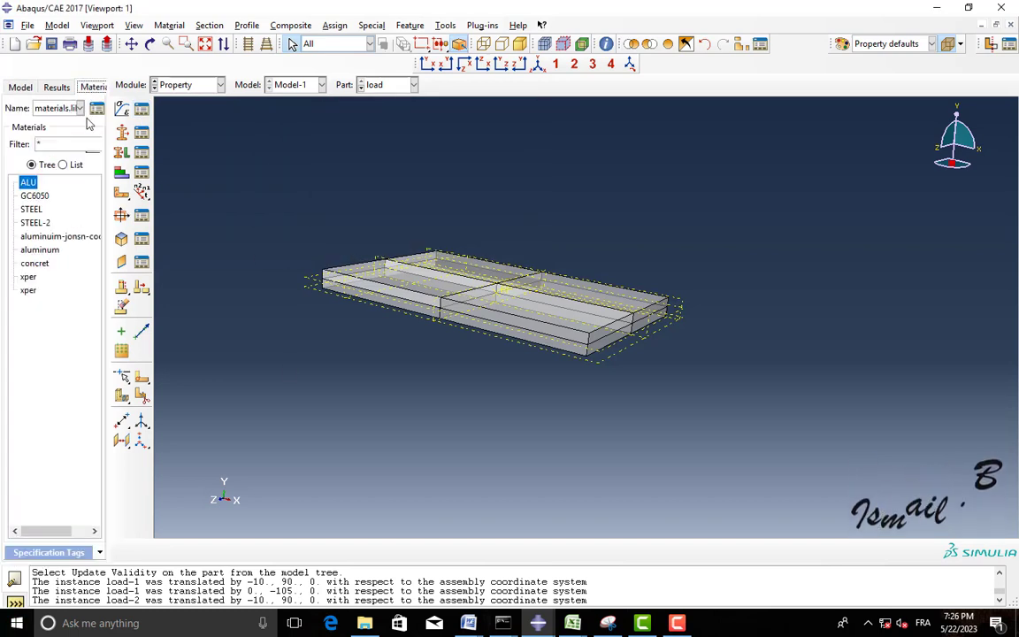
double_click(31, 210)
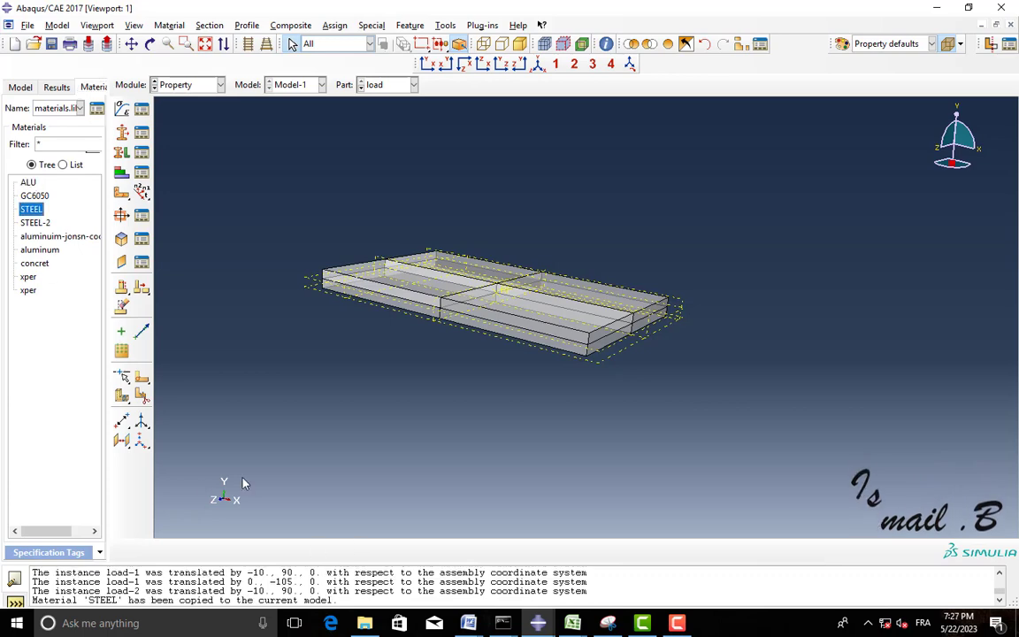
Examine the density, elastic and plastic data of the STEEL material in the material editor
click(122, 108)
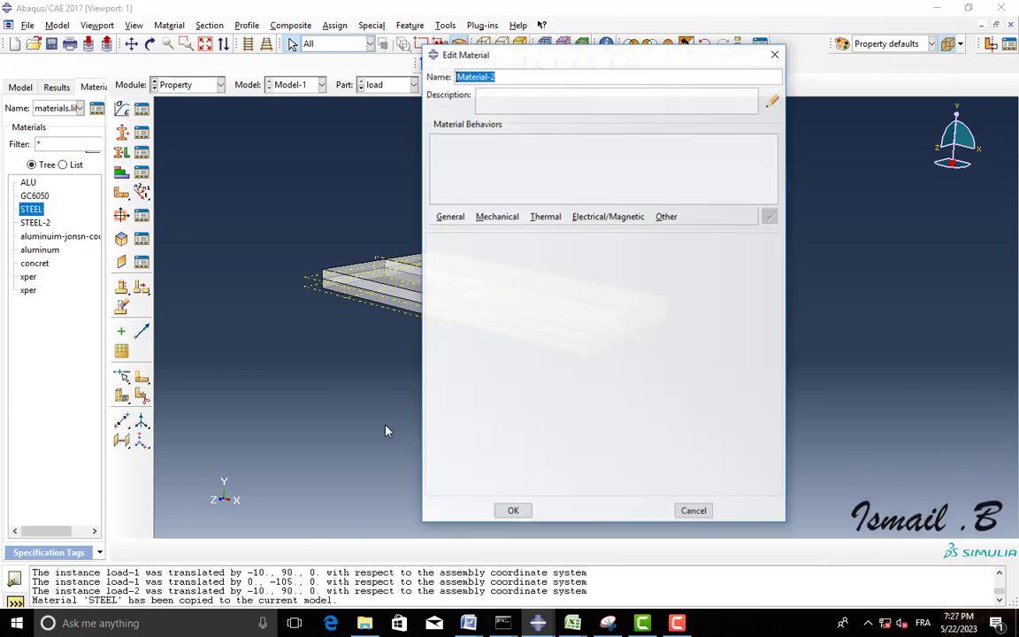
click(771, 51)
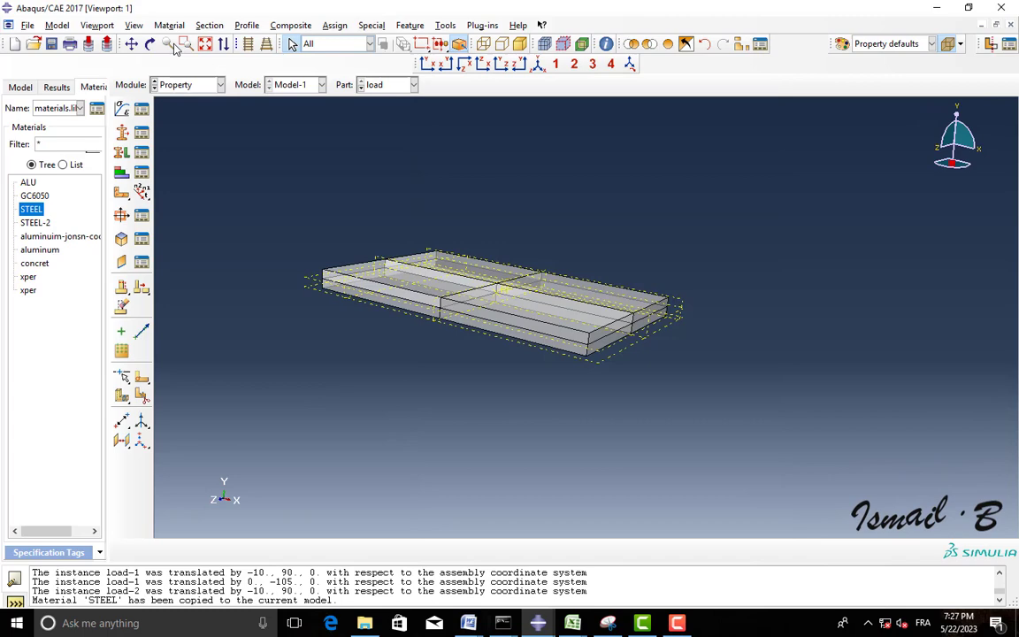
click(142, 108)
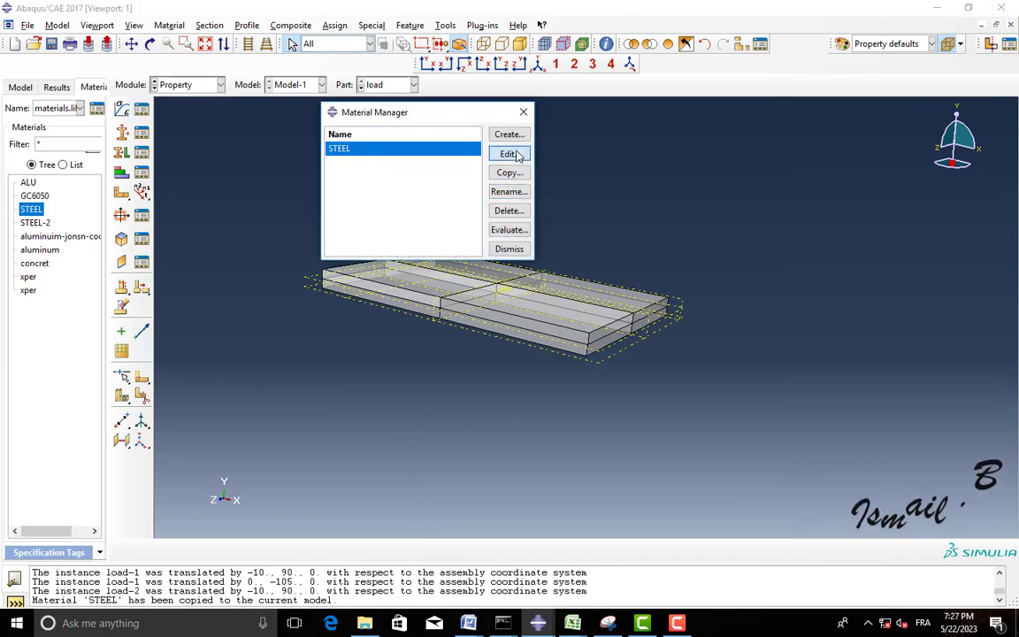
click(508, 154)
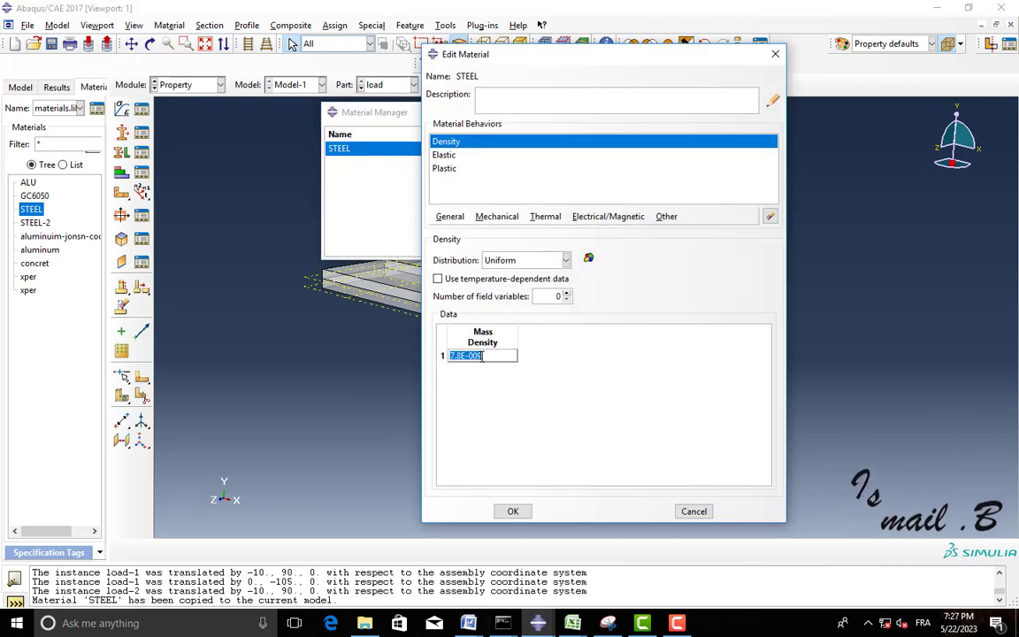
click(446, 157)
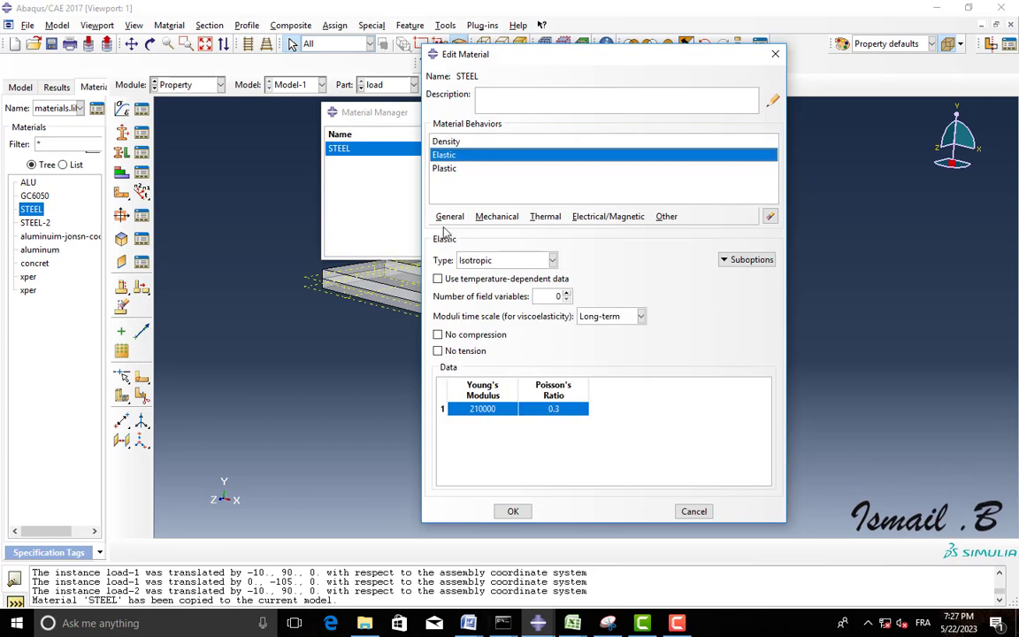
click(446, 168)
drag(482, 371, 548, 485)
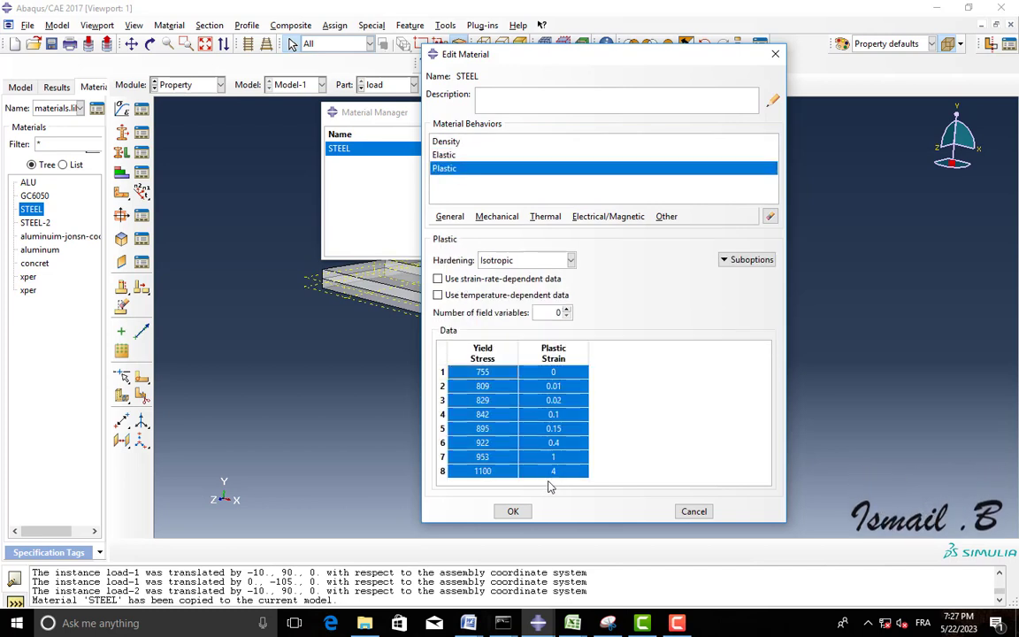
click(512, 513)
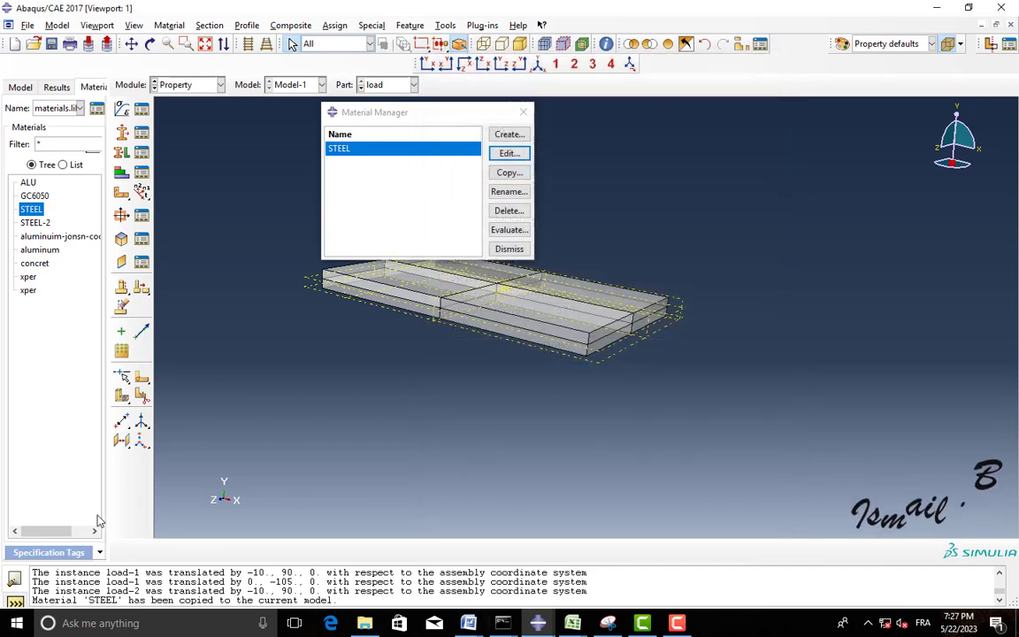
click(20, 87)
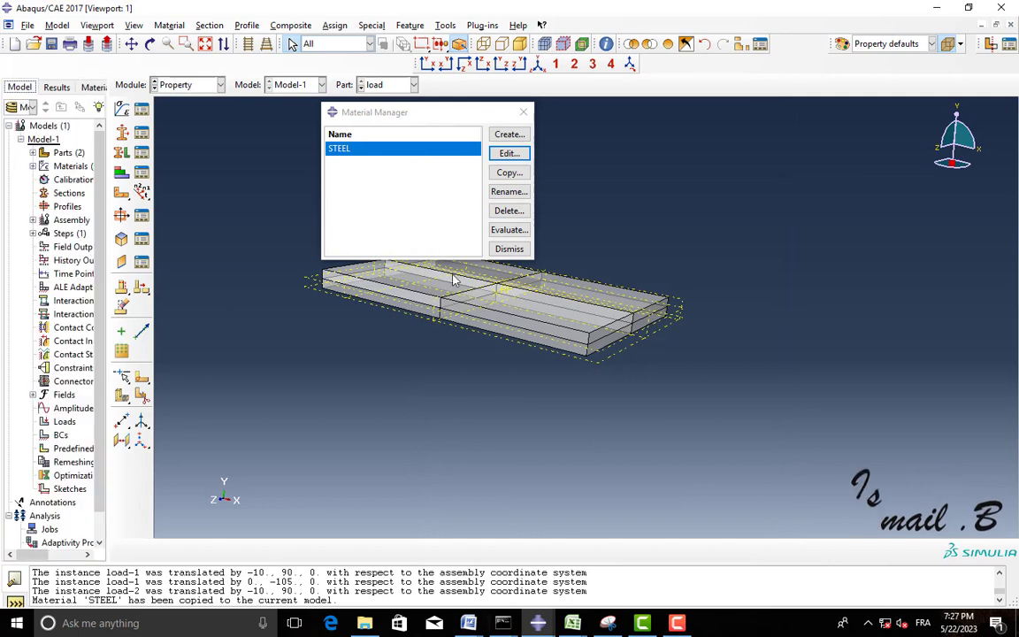
click(510, 249)
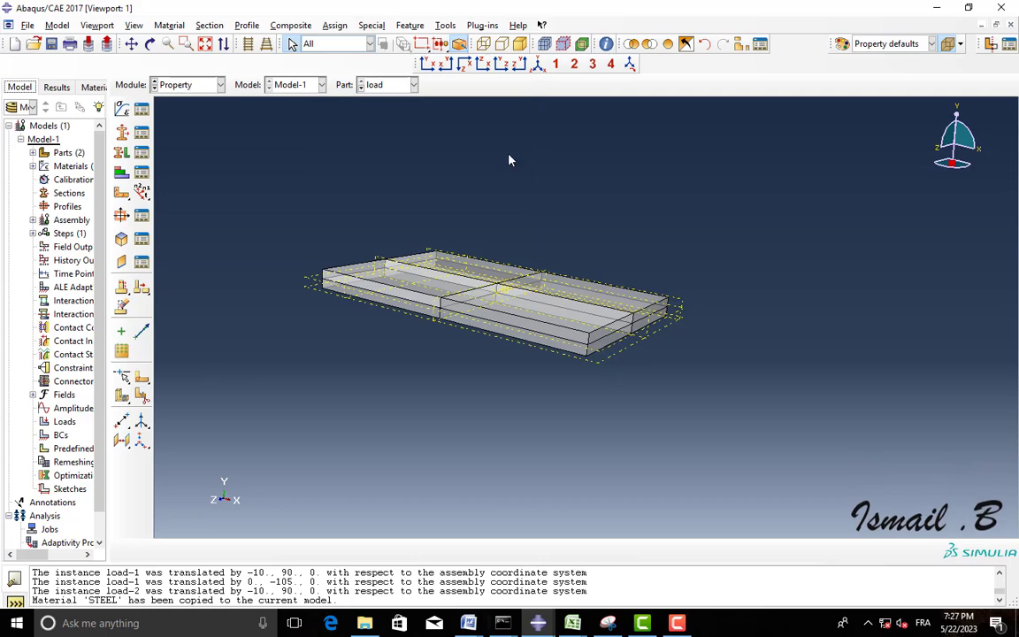
scroll(508, 353, up, 2)
scroll(482, 320, up, 2)
scroll(494, 295, down, 3)
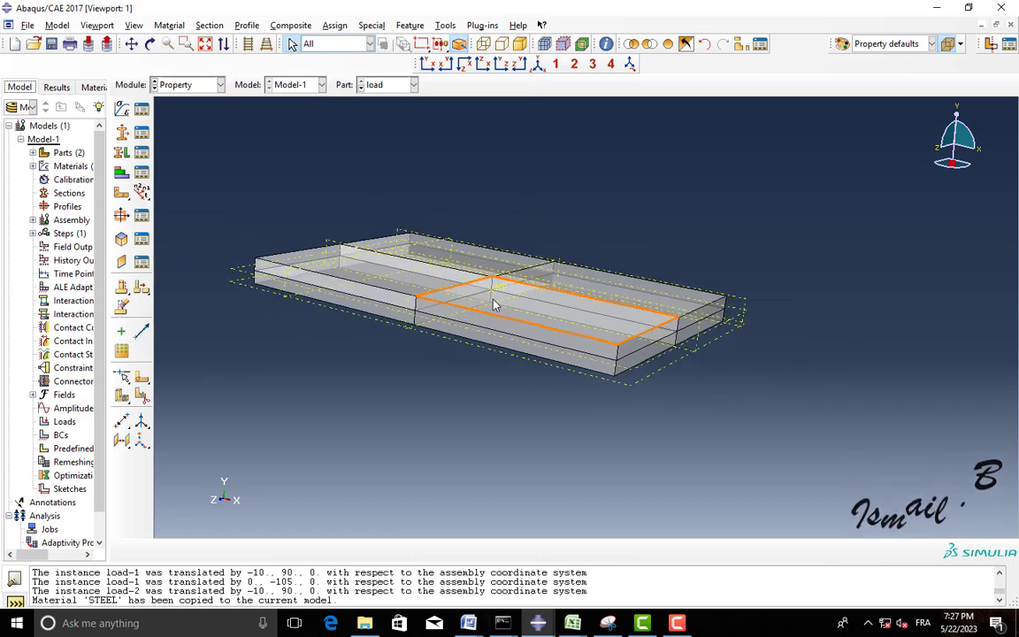
click(184, 85)
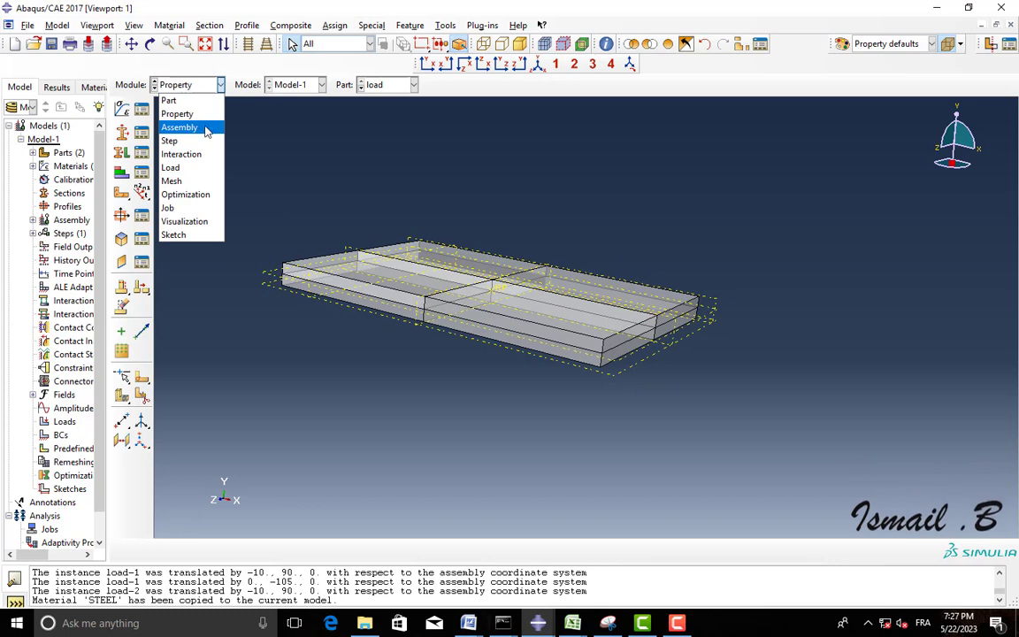
click(201, 86)
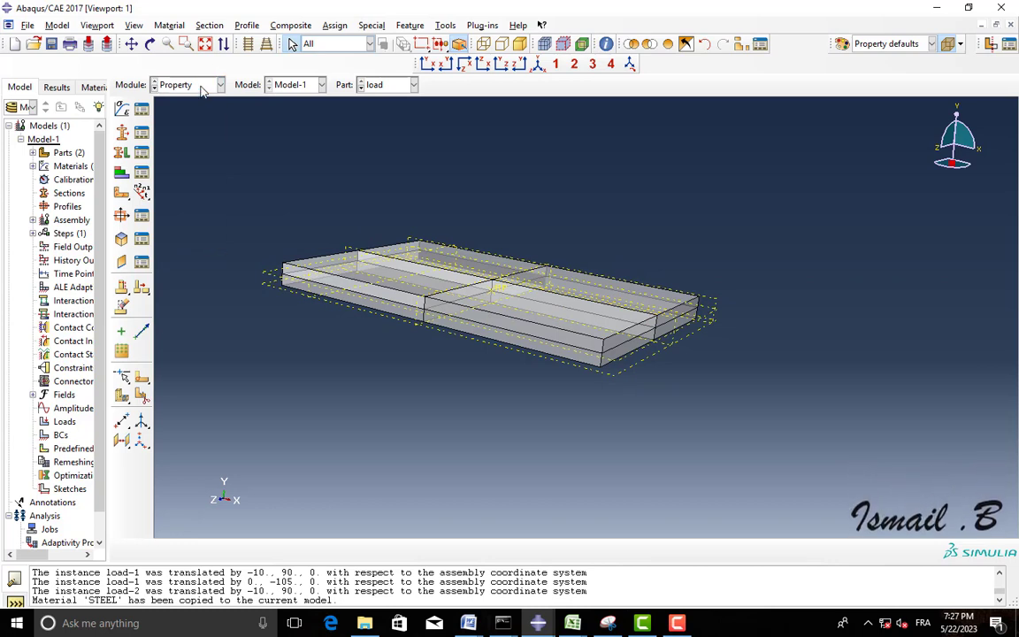
Create a truss section named steel that uses the STEEL material
click(201, 85)
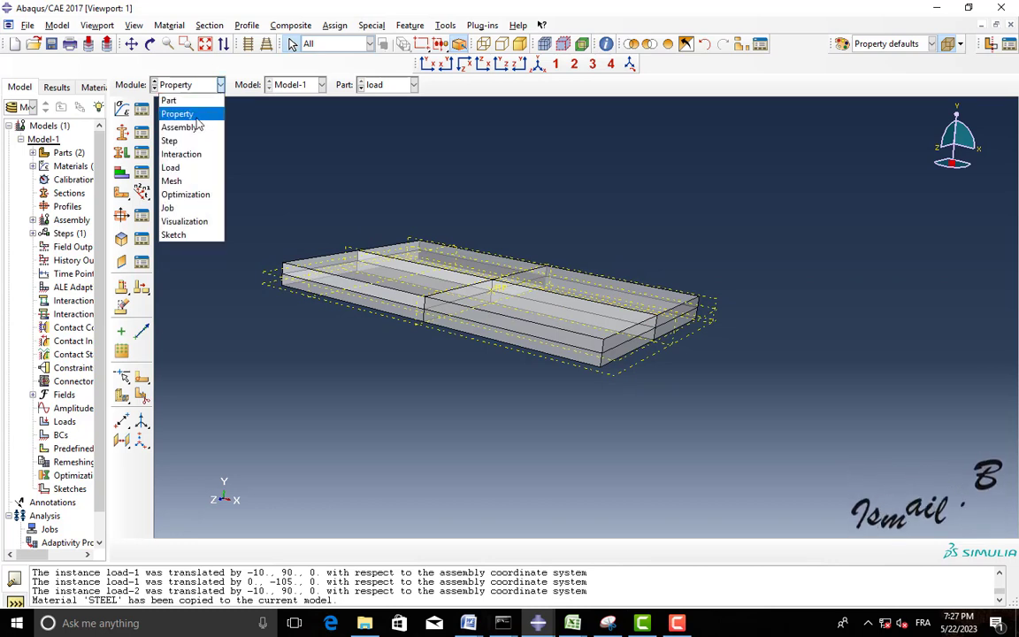
click(320, 148)
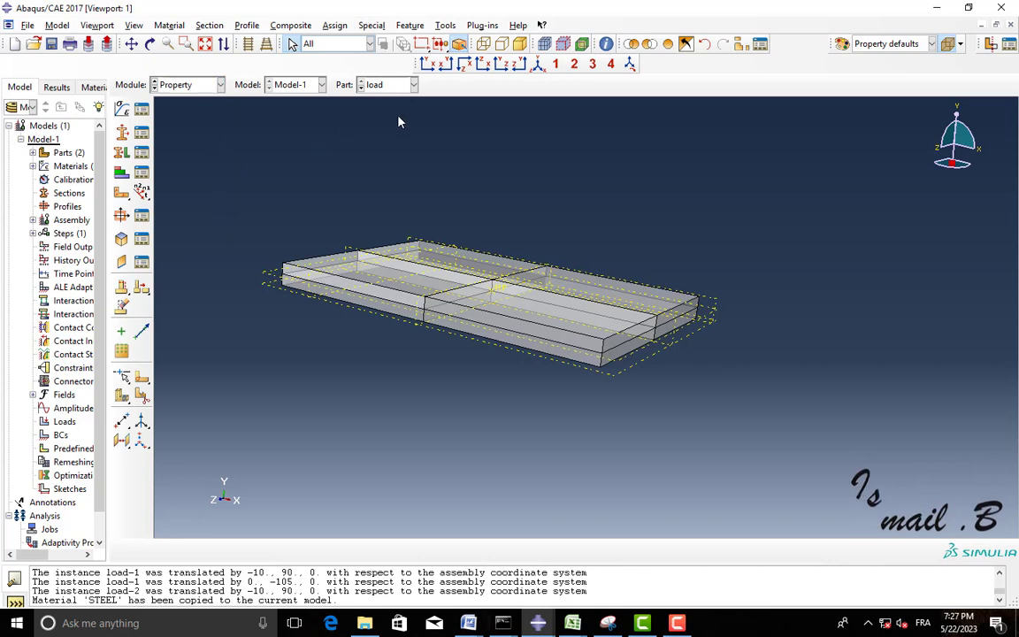
click(121, 132)
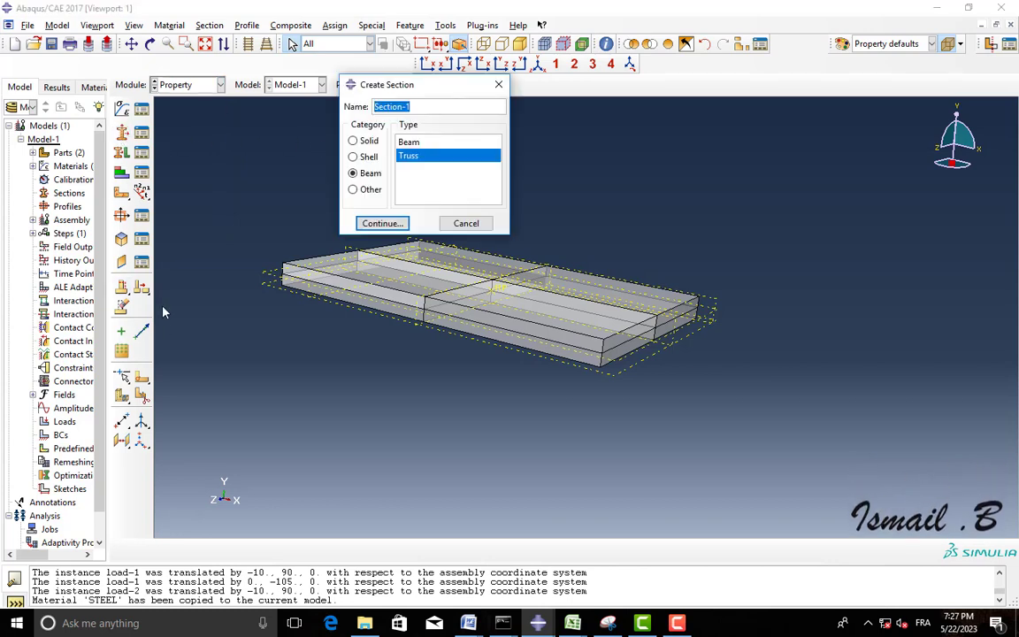
key(BackSpace)
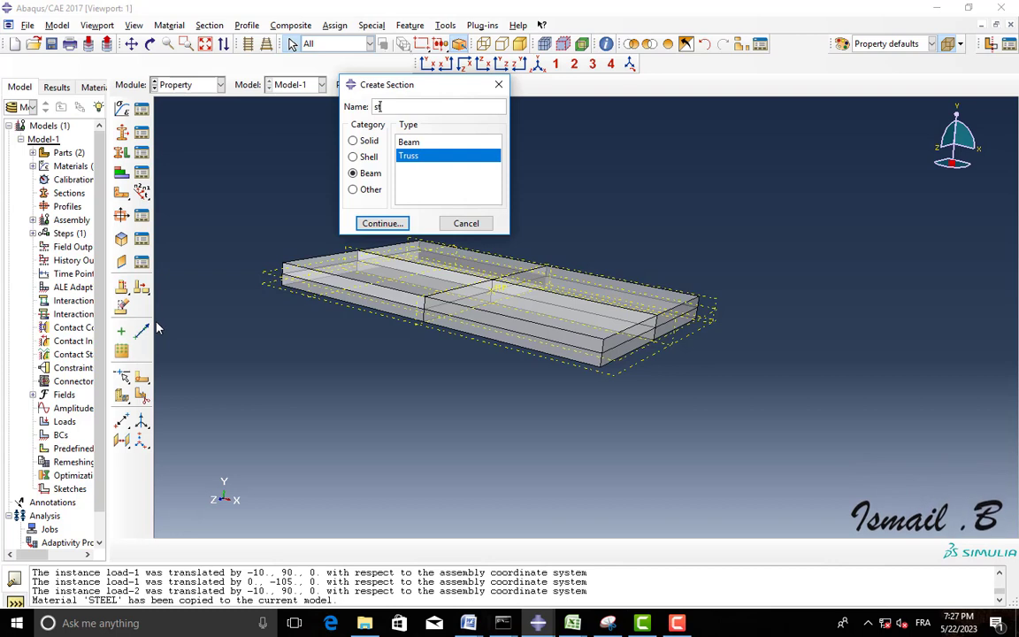
text(steel)
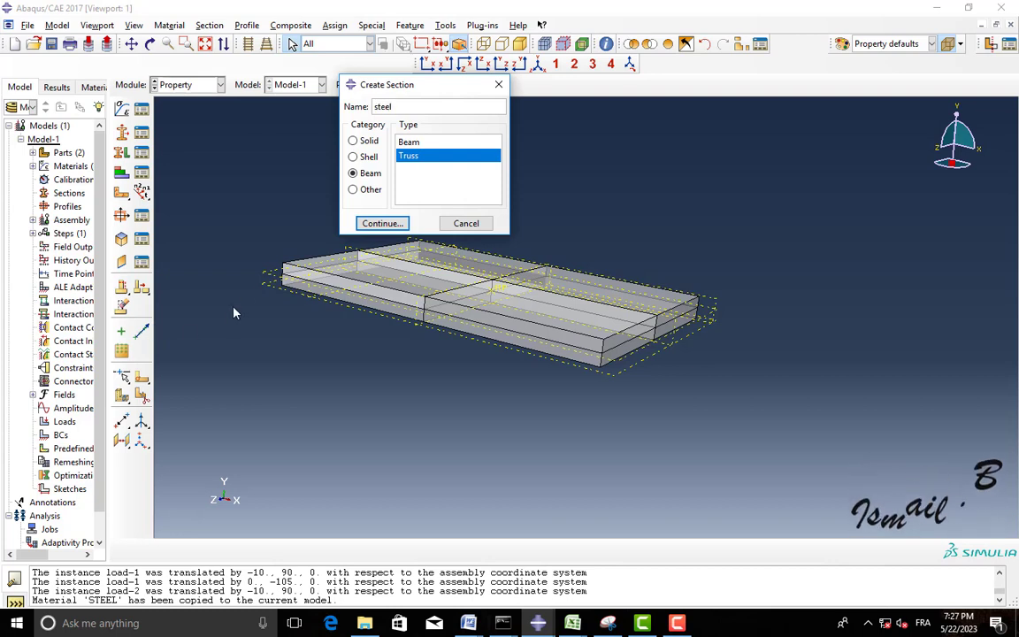
click(398, 223)
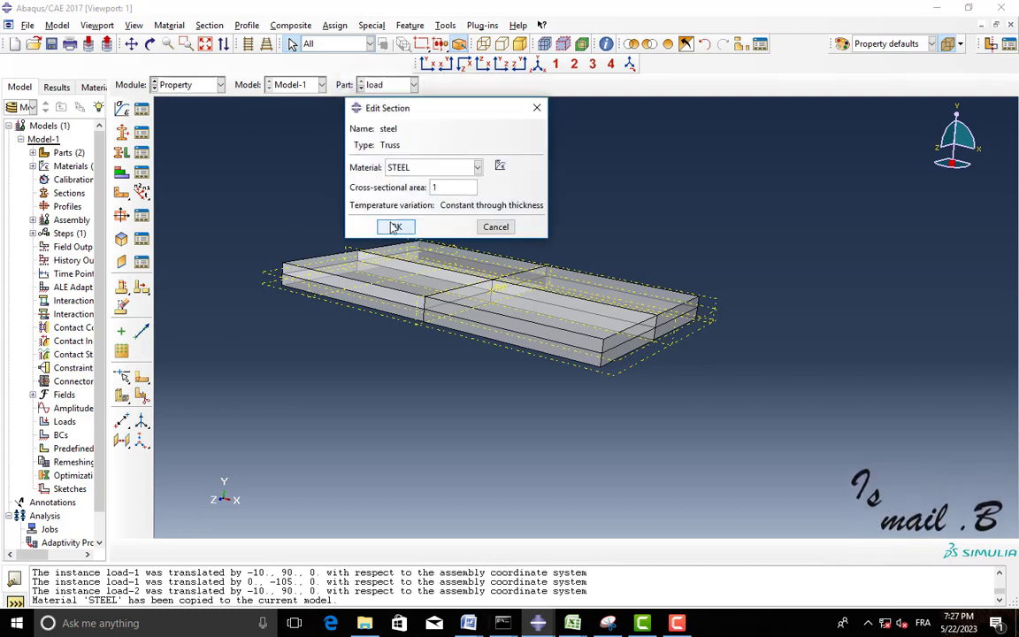
click(393, 224)
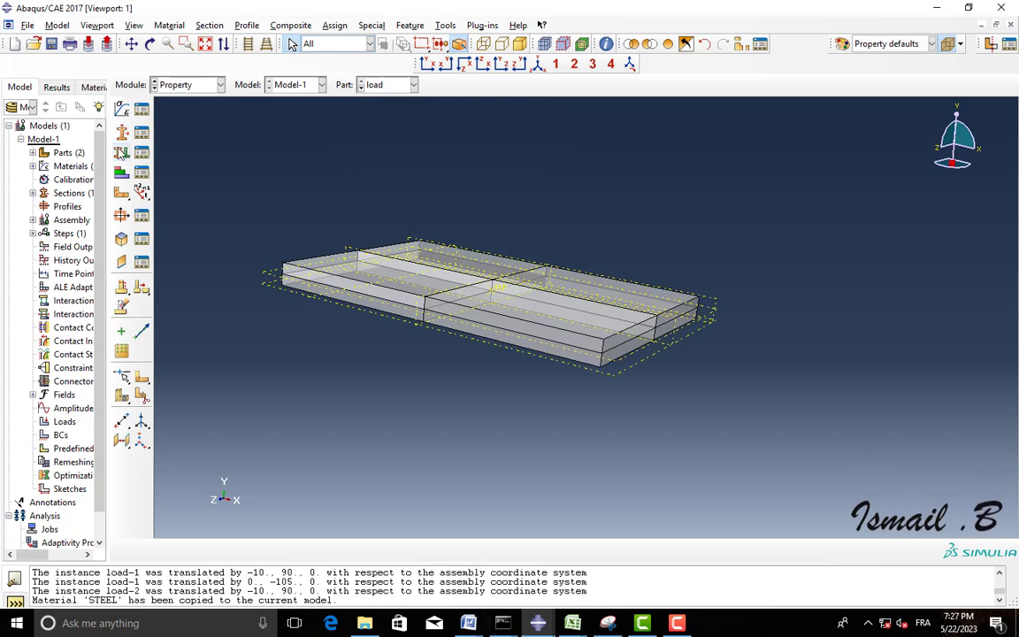
Switch the Property module from the load plate to part p for section assignment
click(122, 152)
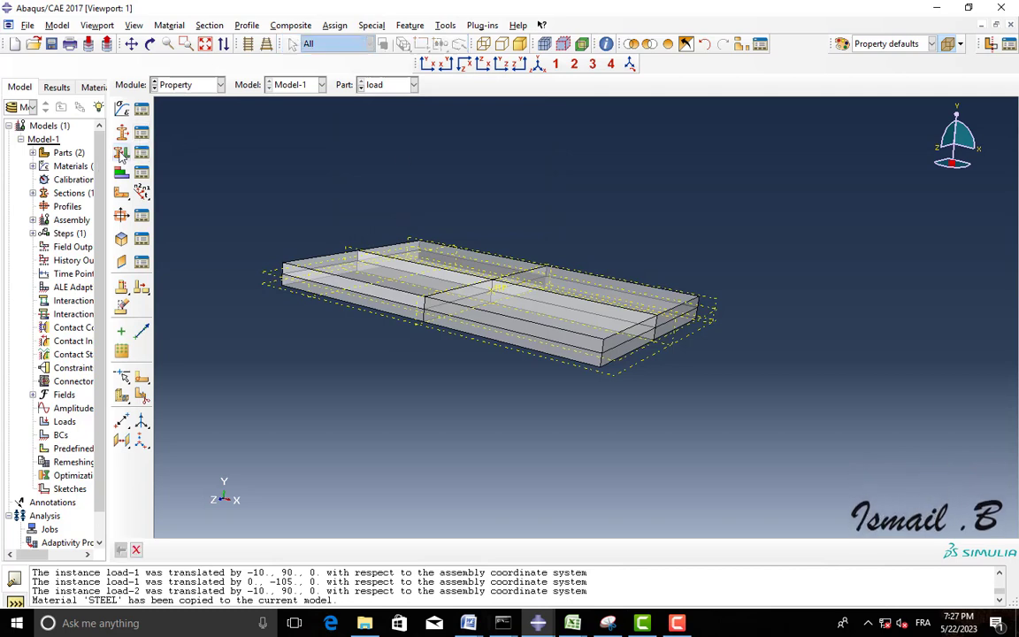
click(510, 343)
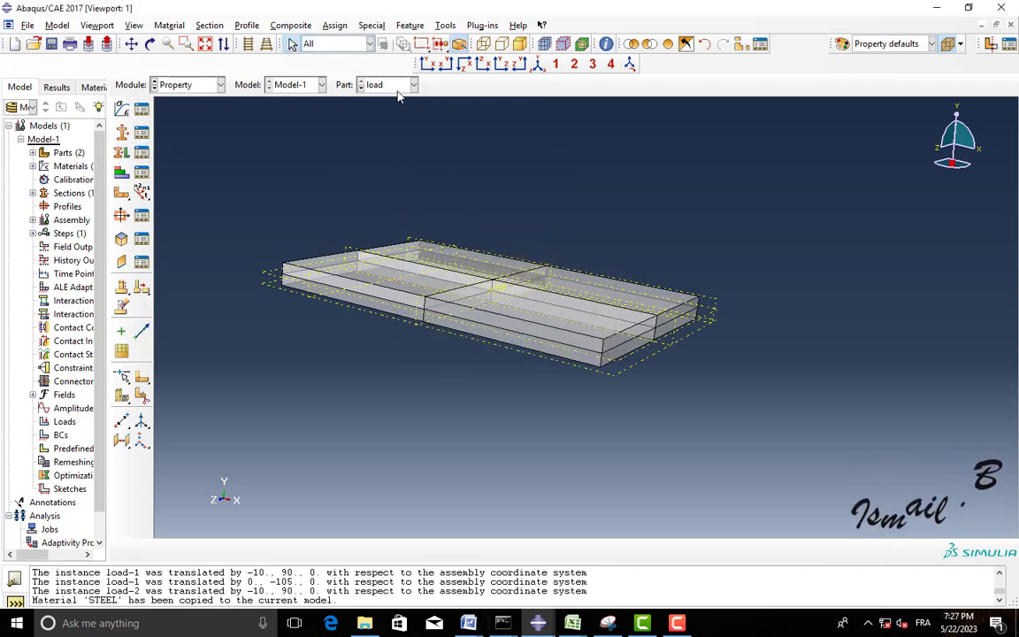
click(413, 84)
click(382, 109)
scroll(475, 268, down, 3)
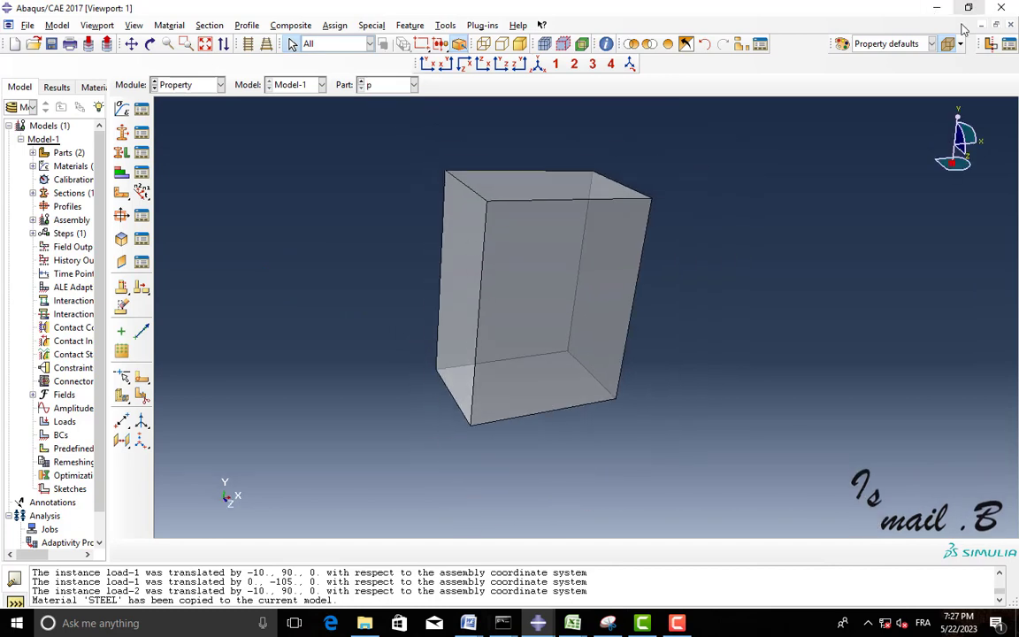
Try to assign a section to the whole block of part p
click(123, 153)
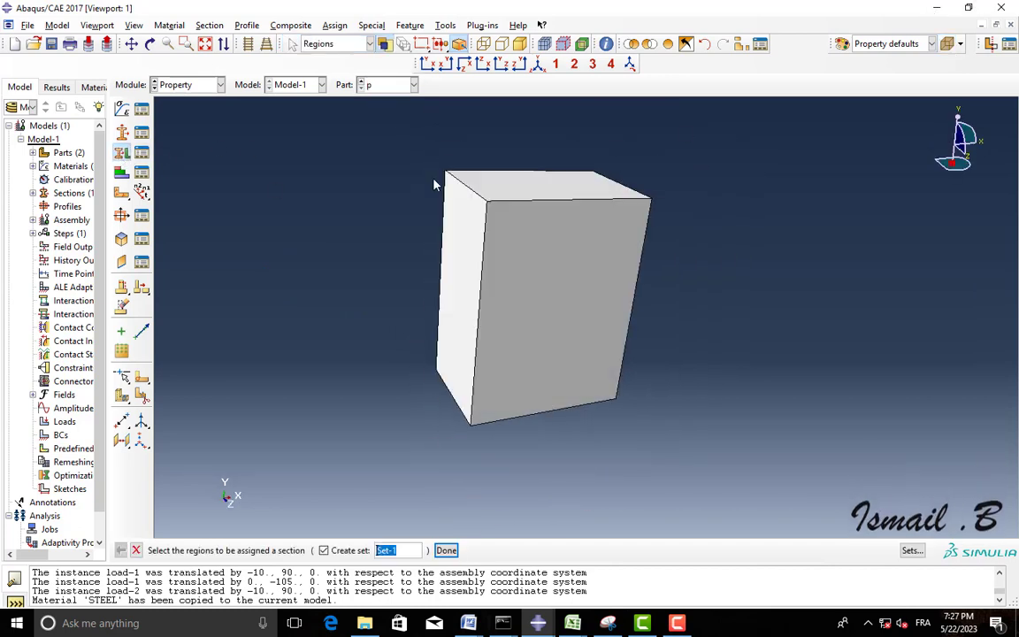
drag(397, 109, 700, 445)
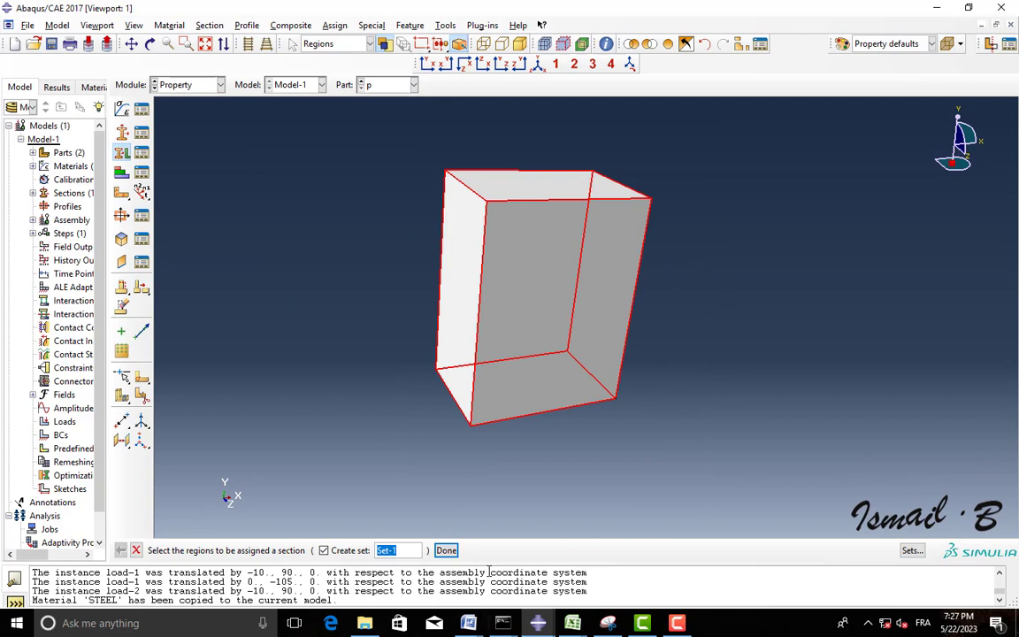
click(445, 550)
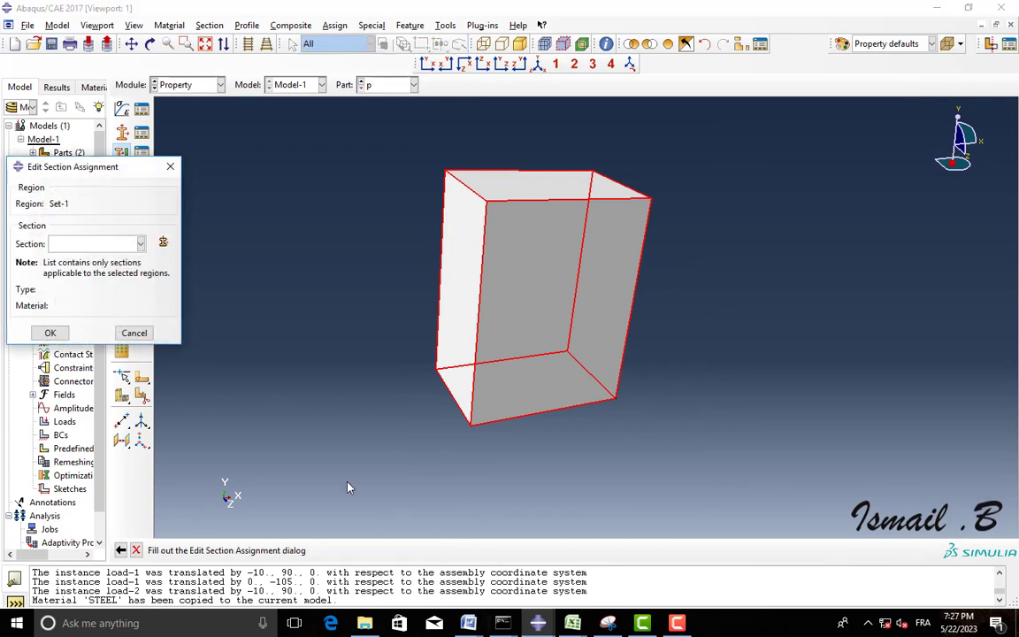
click(169, 166)
click(135, 276)
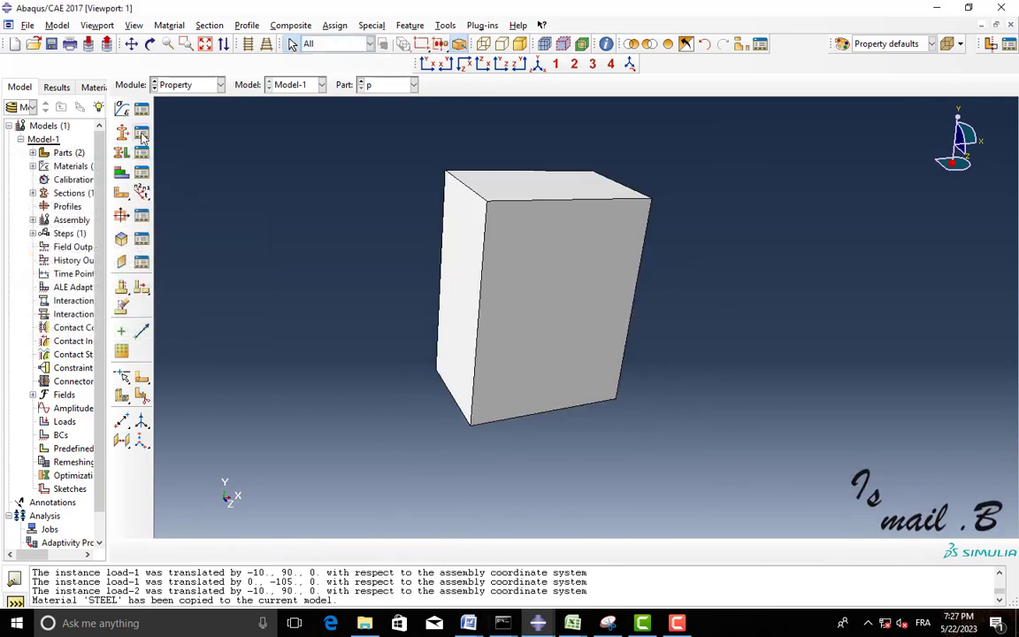
Delete the steel truss section in the Section Manager
click(141, 131)
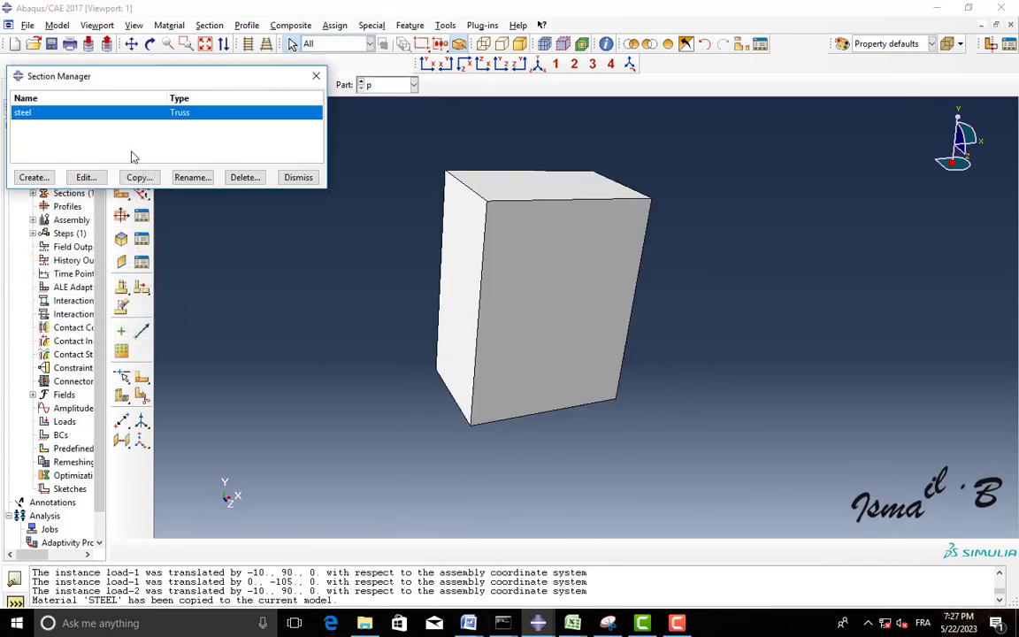
click(232, 178)
click(480, 326)
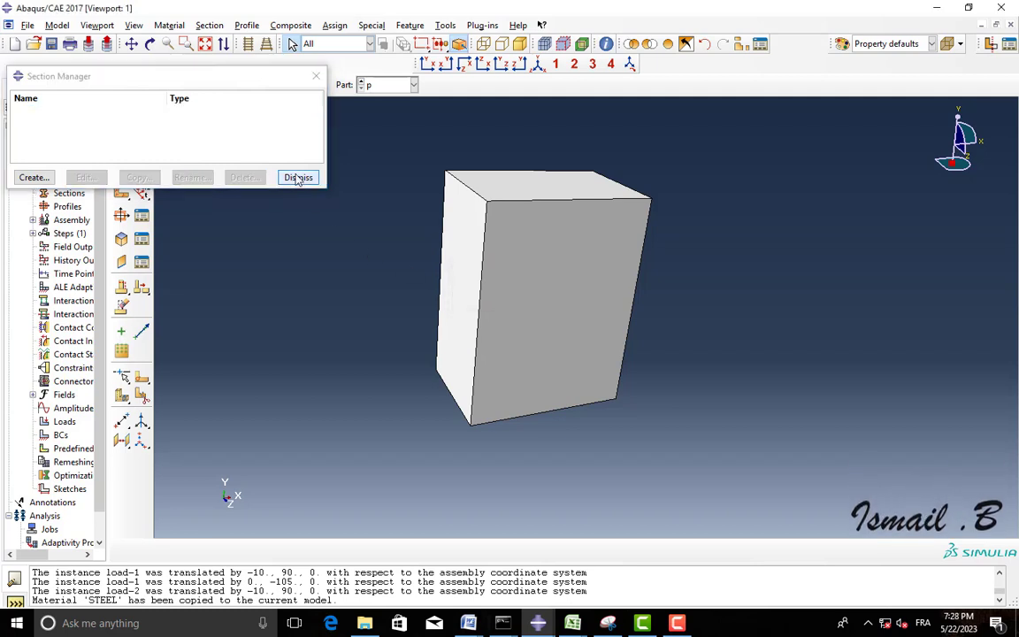
click(298, 178)
Create a homogeneous solid section with the STEEL material, keeping the default name Section-1
click(122, 130)
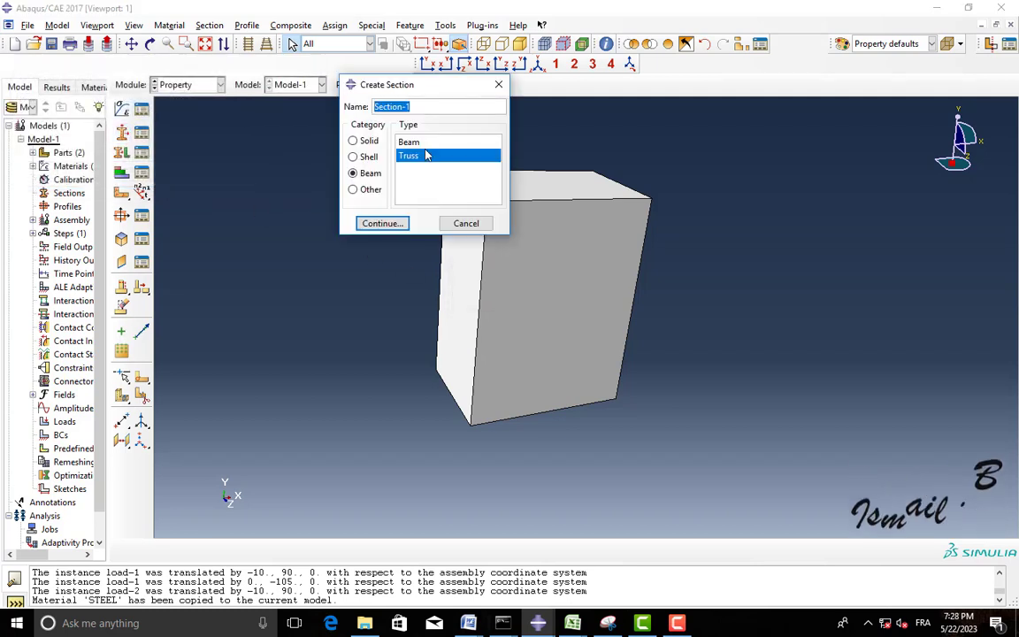
click(354, 142)
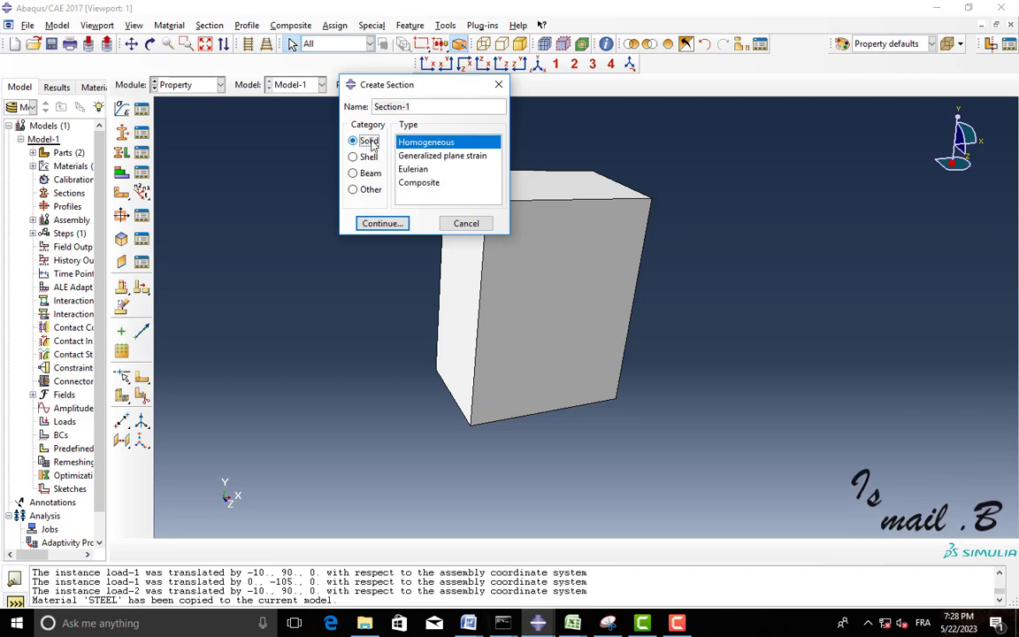
click(389, 223)
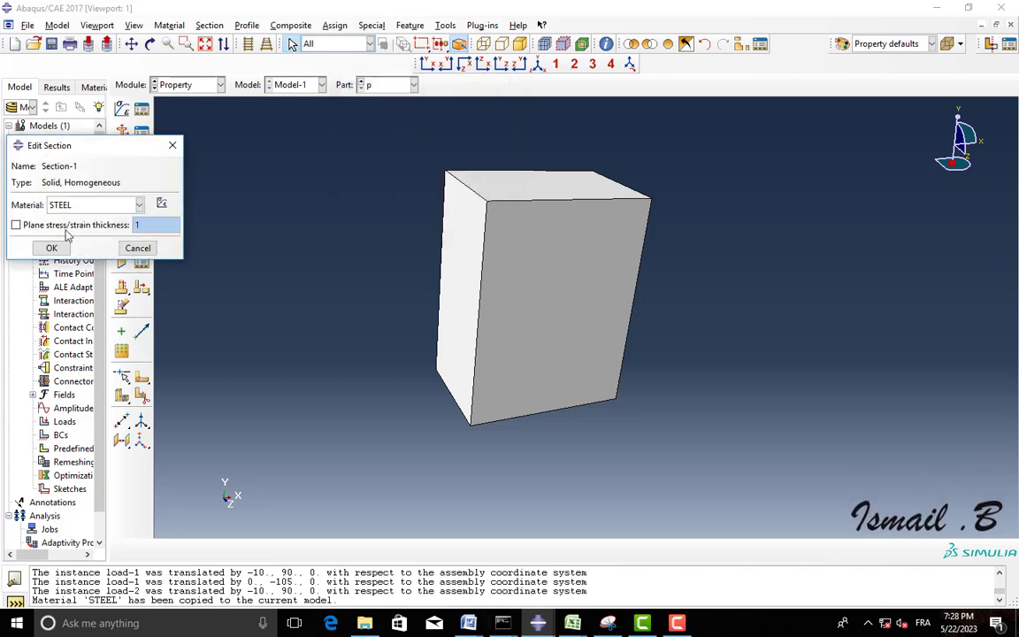
click(52, 248)
Assign the homogeneous solid Section-1 to the whole block of part p, with the region stored as Set-1
click(122, 152)
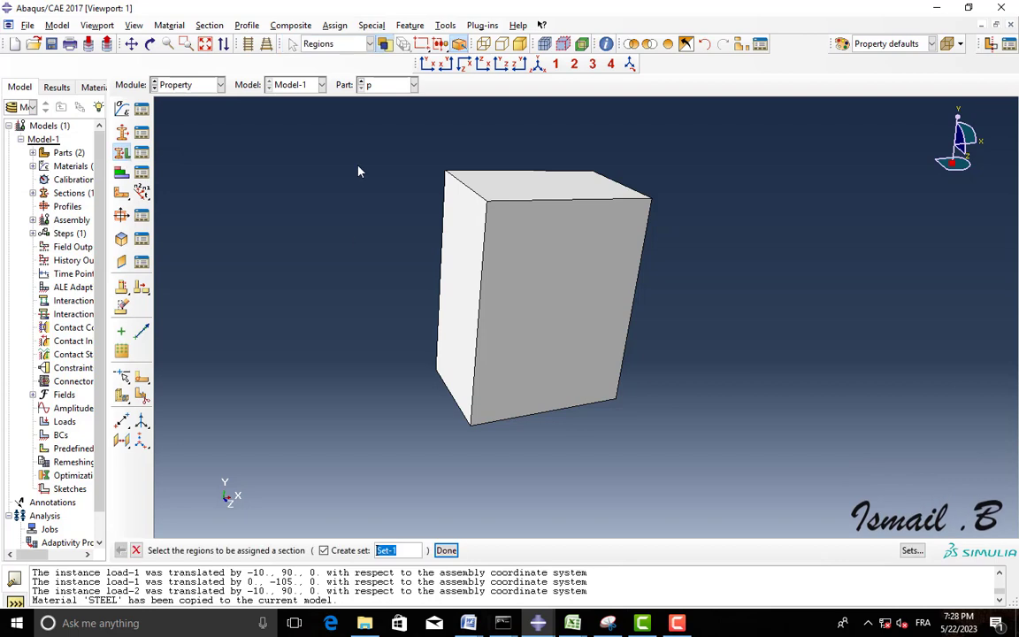
drag(393, 124, 705, 442)
click(446, 550)
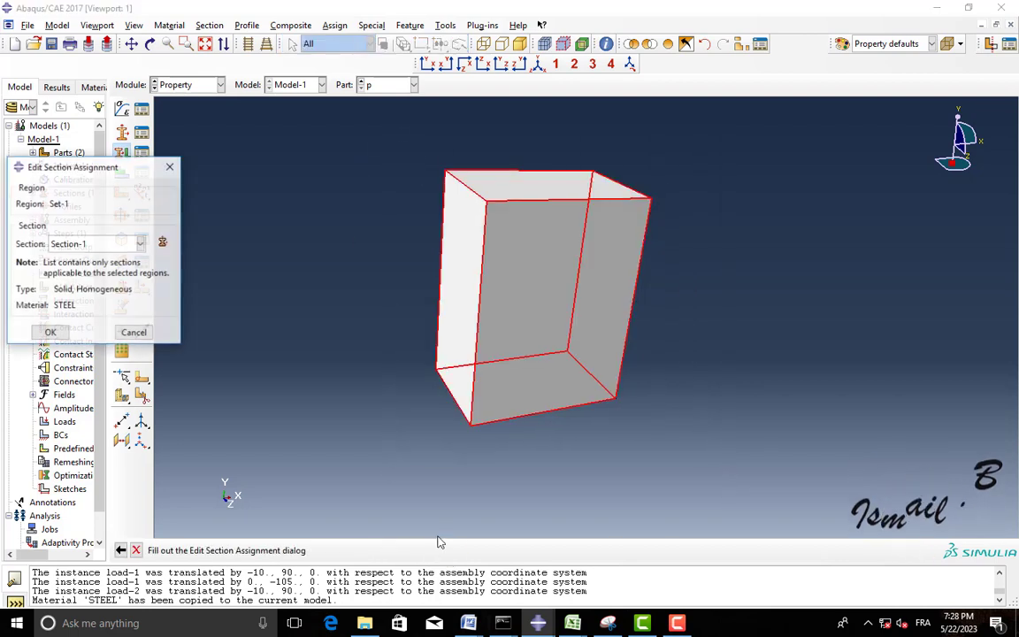
click(45, 329)
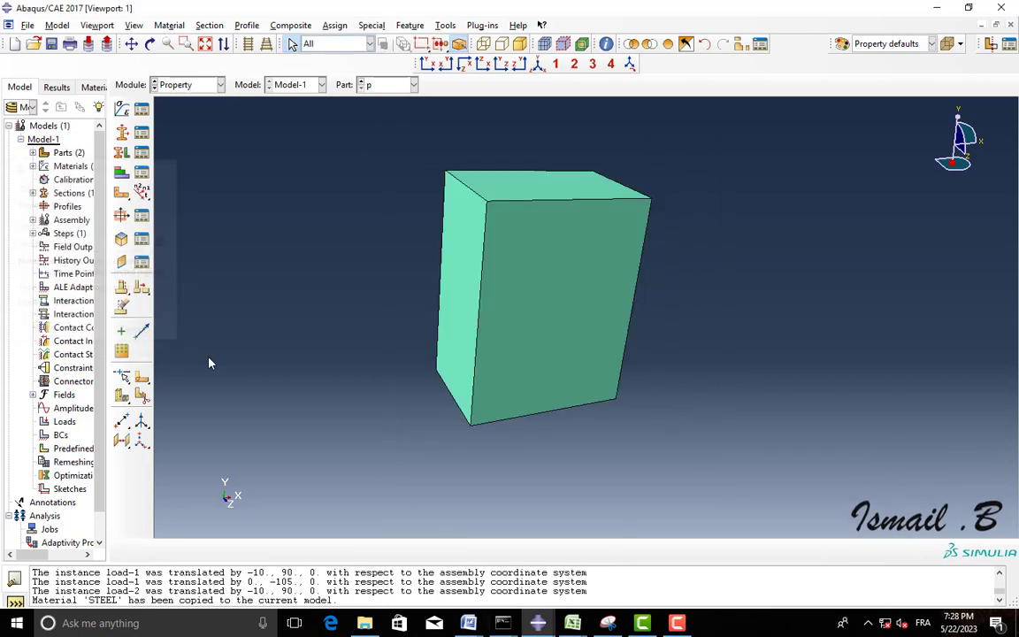
click(392, 85)
click(165, 77)
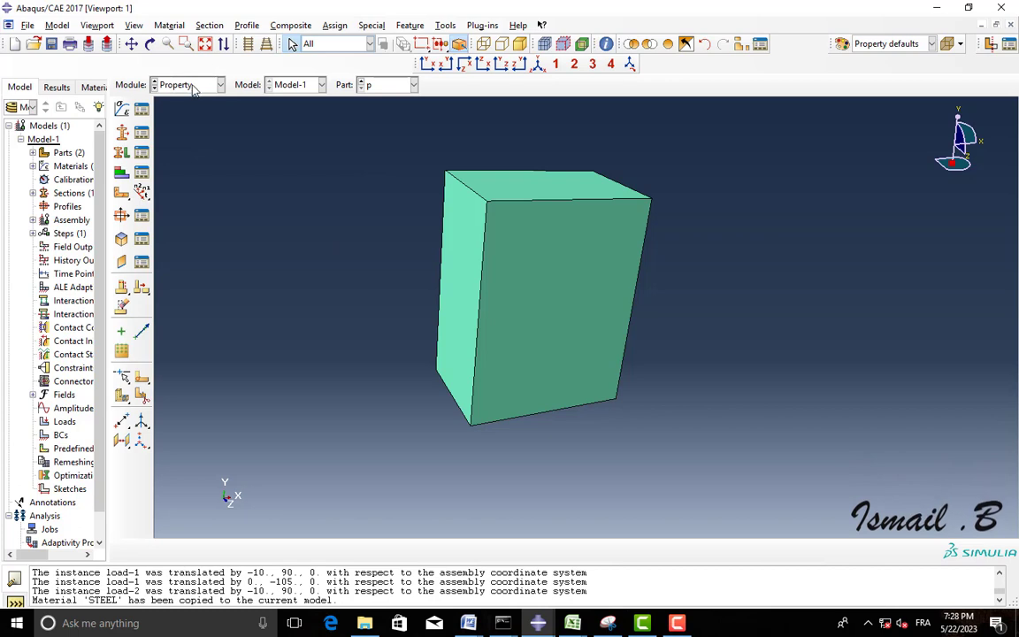
Create a Static, General step after Initial with Nlgeom on and automatic stabilization by specified dissipated energy fraction
click(193, 89)
click(179, 119)
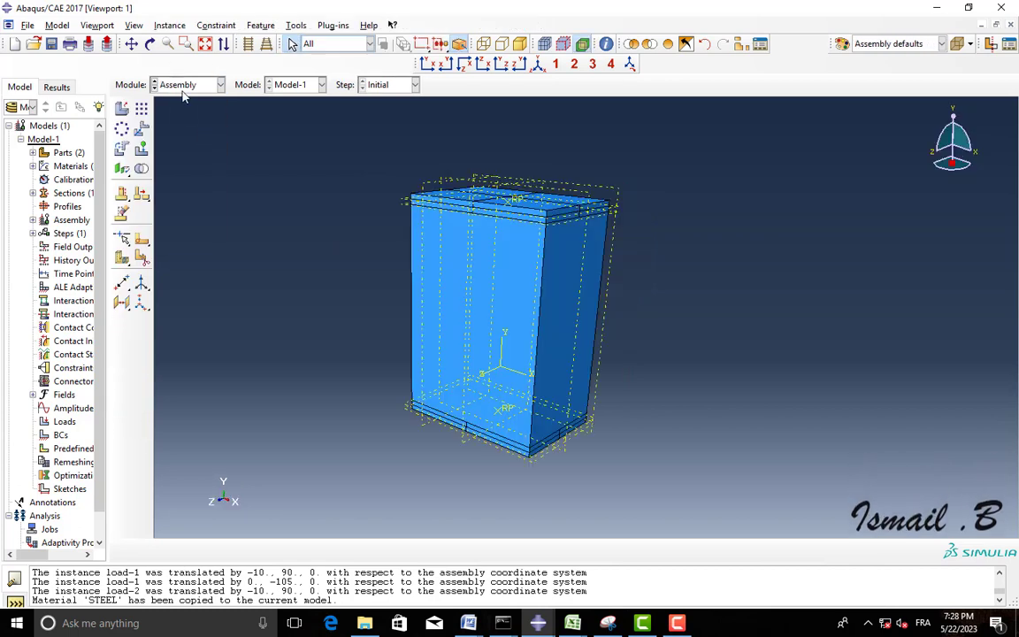
click(187, 86)
click(177, 134)
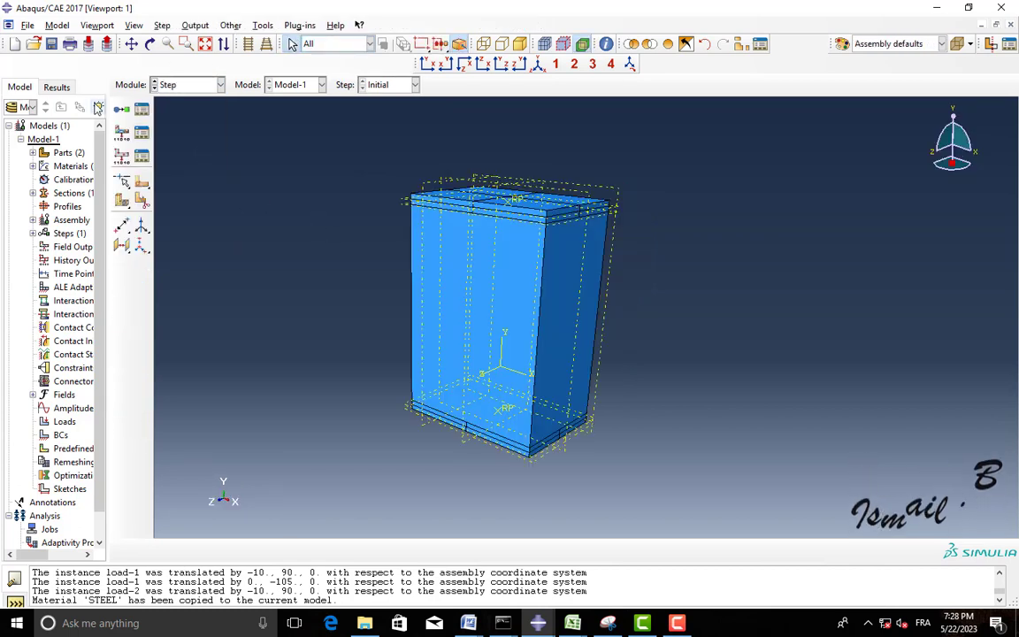
click(121, 109)
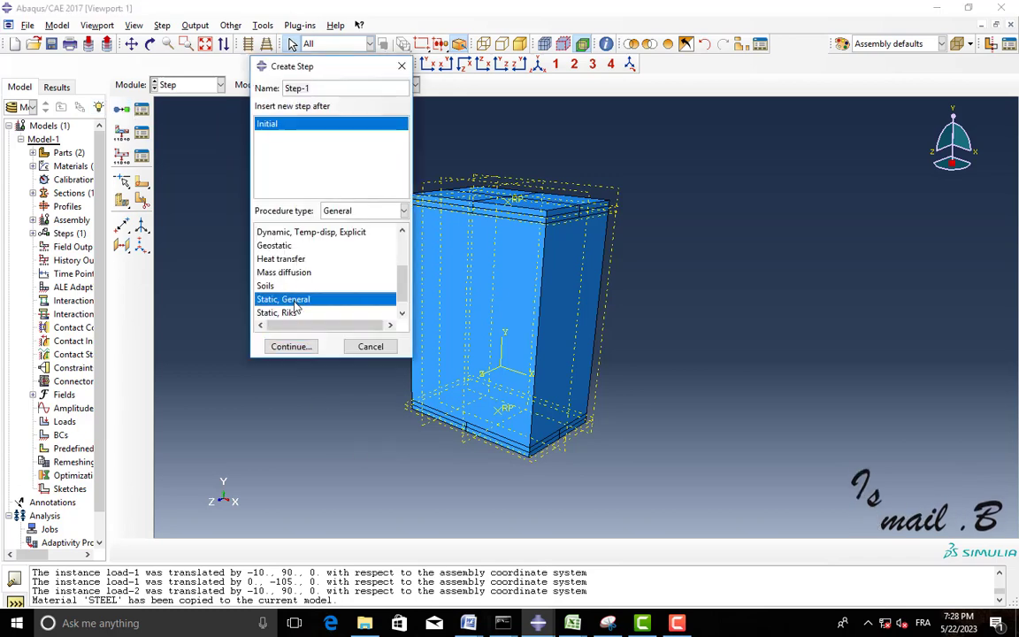
click(287, 346)
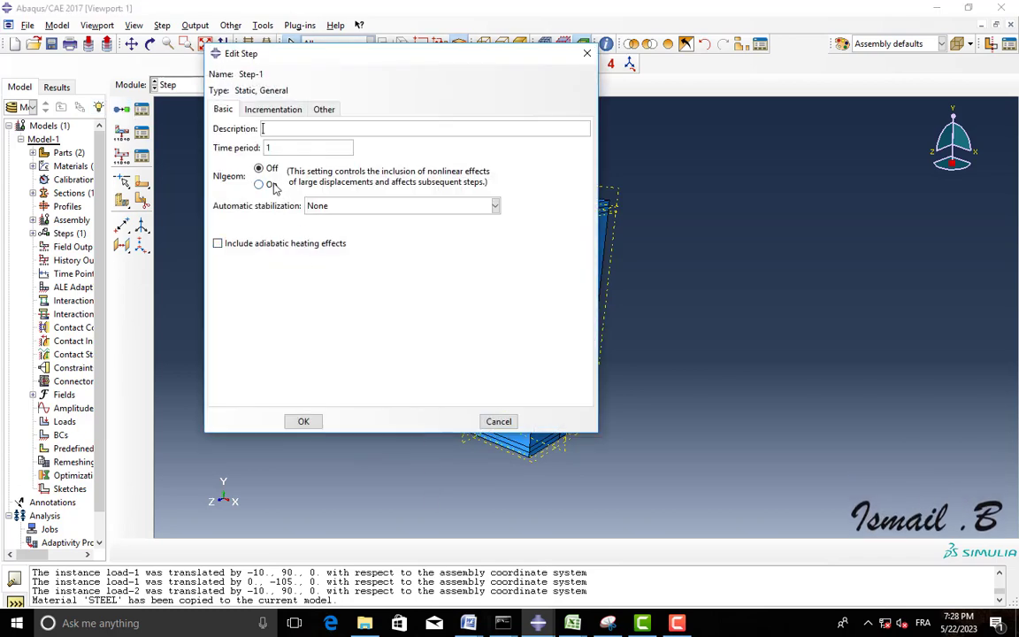
click(337, 206)
click(354, 233)
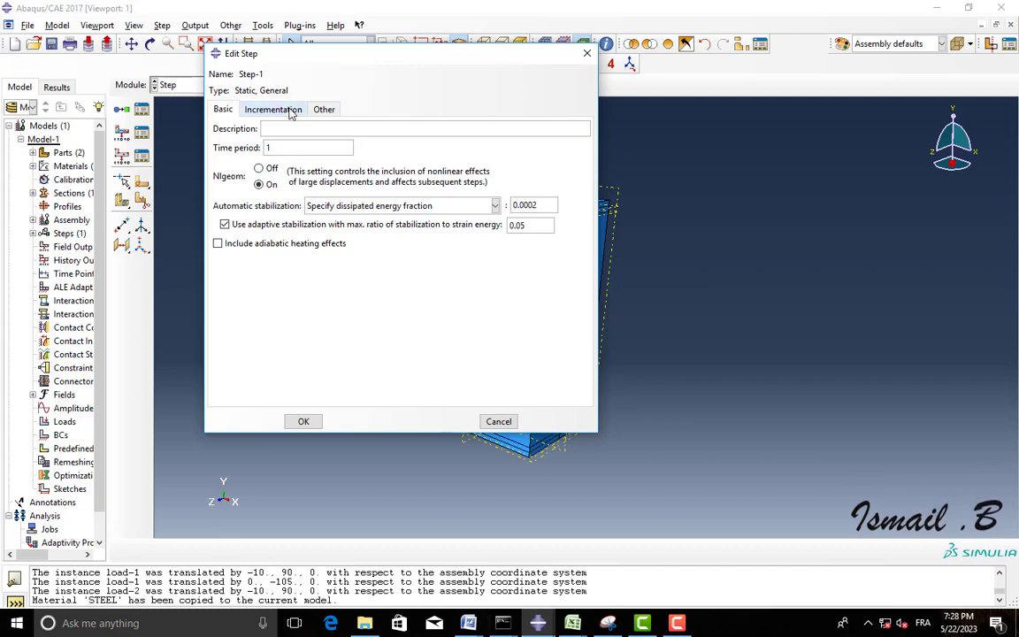
Set the minimum increment size to 1E-025, reduce the initial increment size, edit the maximum number of increments and save the step
click(274, 110)
drag(358, 179, 339, 179)
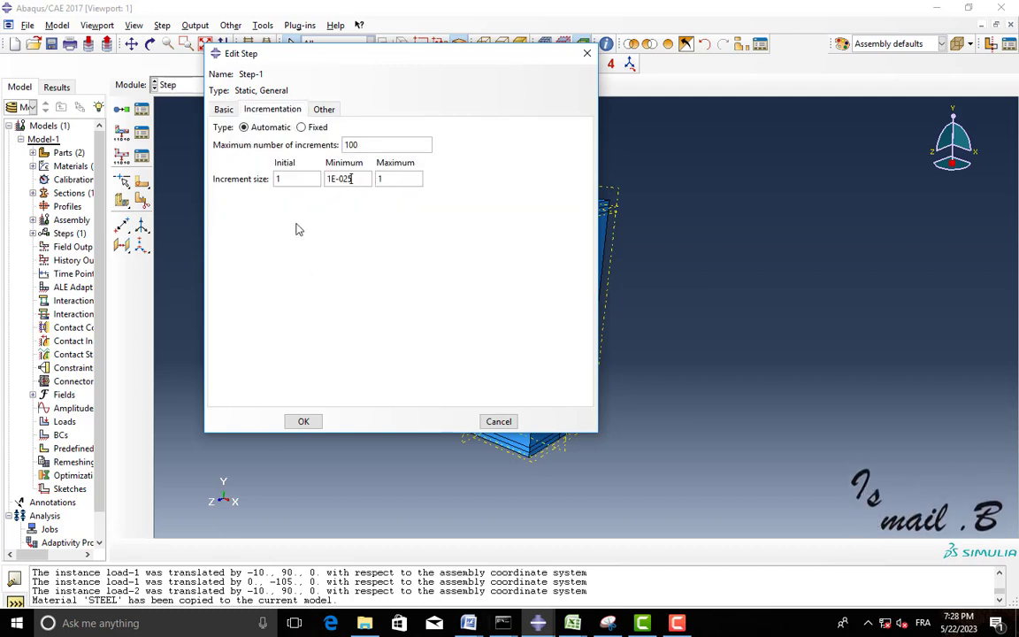
double_click(276, 179)
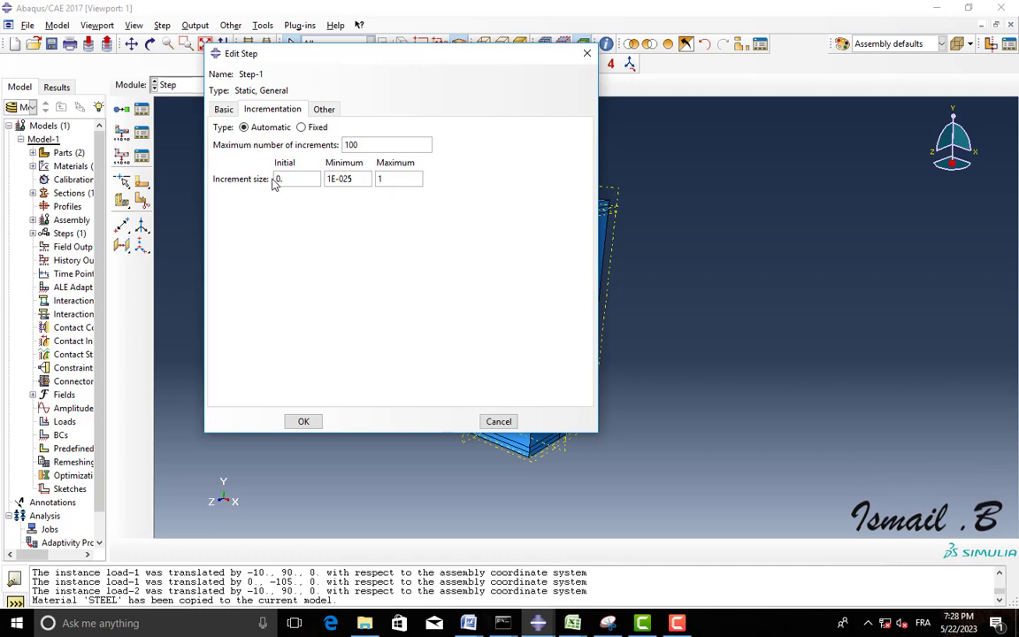
click(427, 145)
click(303, 421)
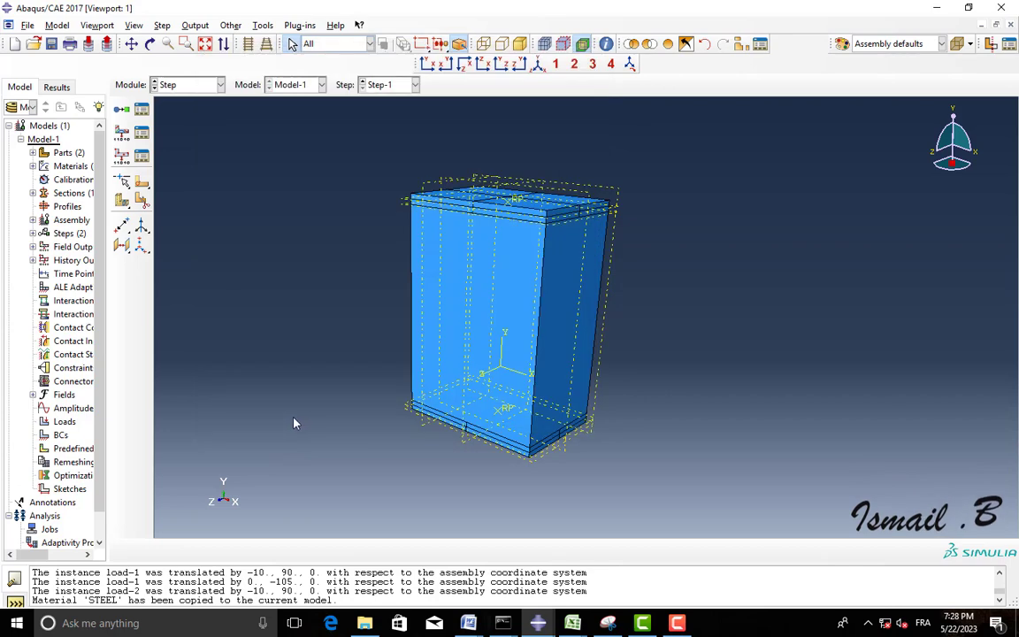
Examine the output variables of the field output request F-Output-1 for Step-1
click(150, 44)
drag(464, 378, 425, 438)
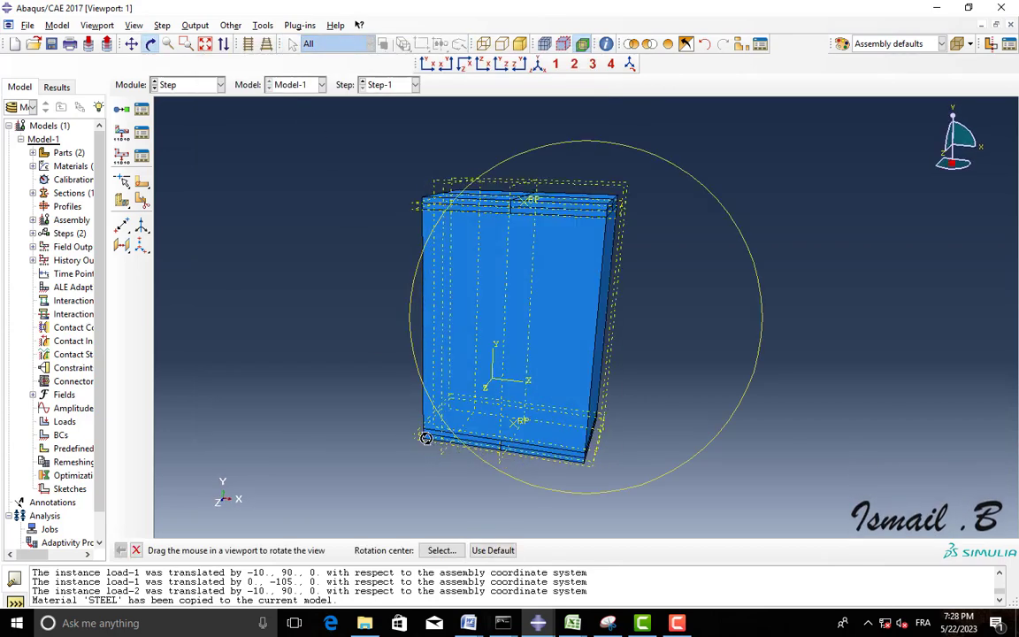
click(142, 132)
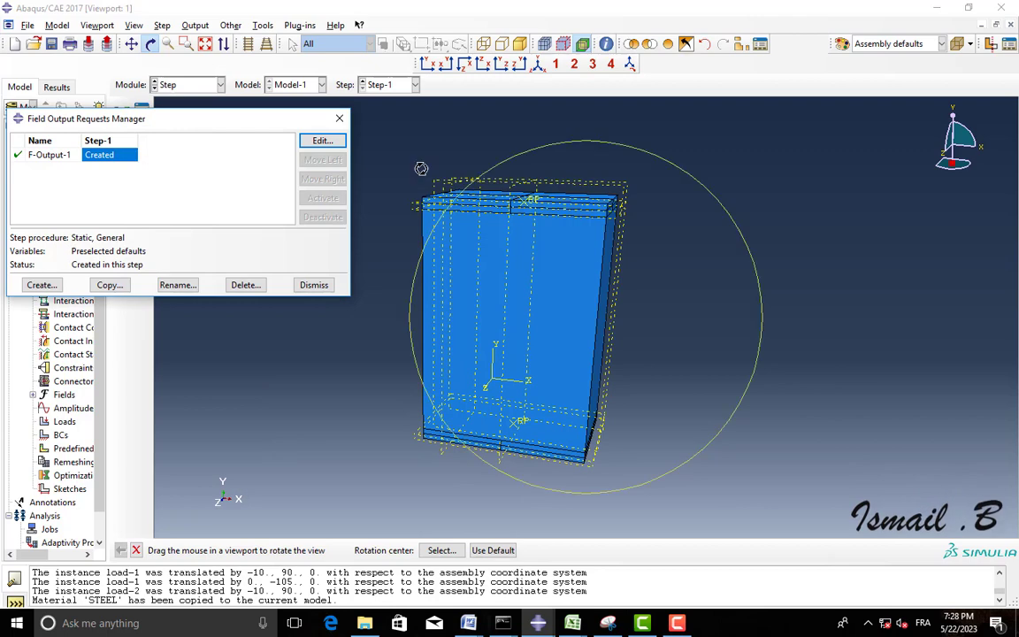
click(338, 145)
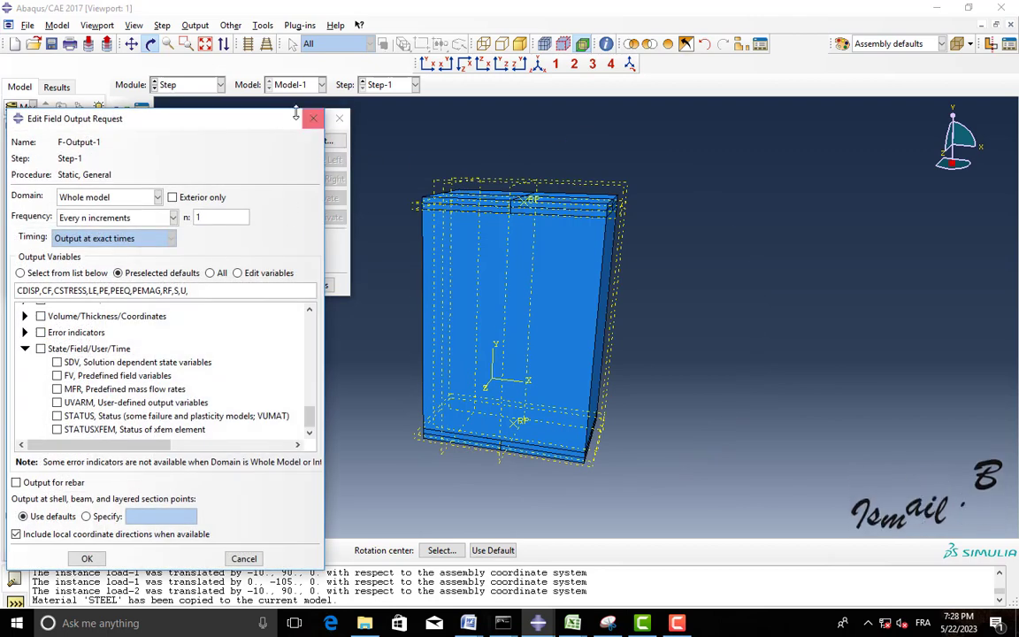
click(338, 121)
Create a geometry set named rf containing the reference point of the lower plate
click(262, 25)
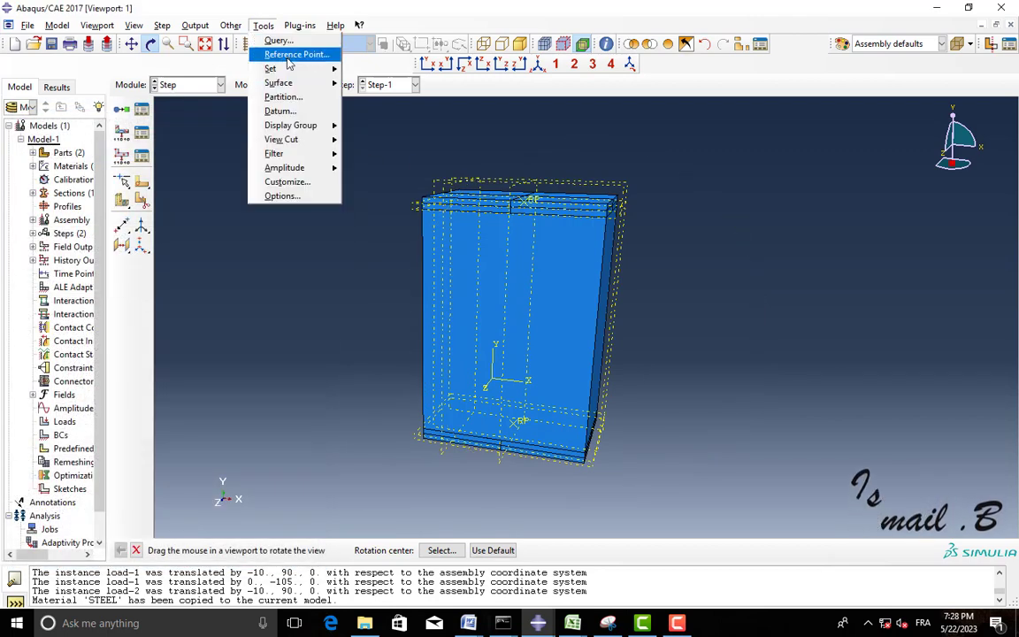
mouse_move(299, 72)
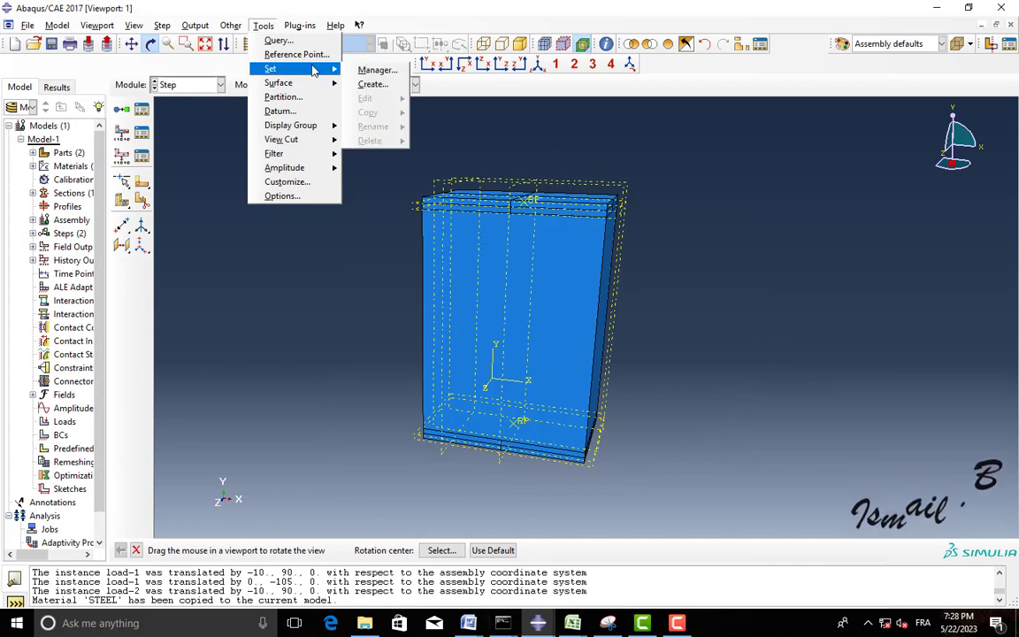
click(370, 85)
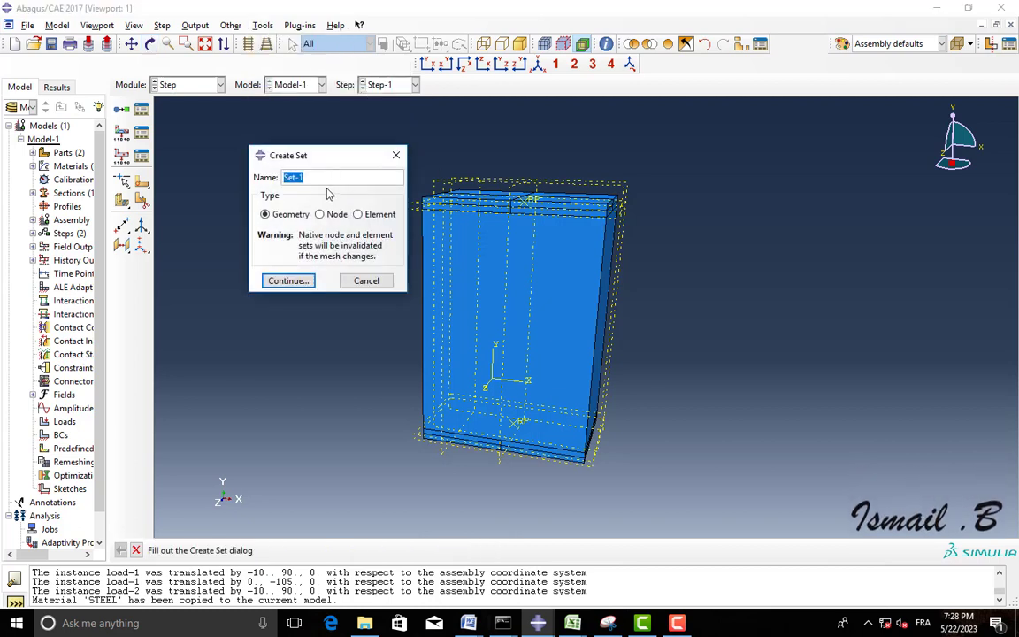
key(BackSpace)
text(f)
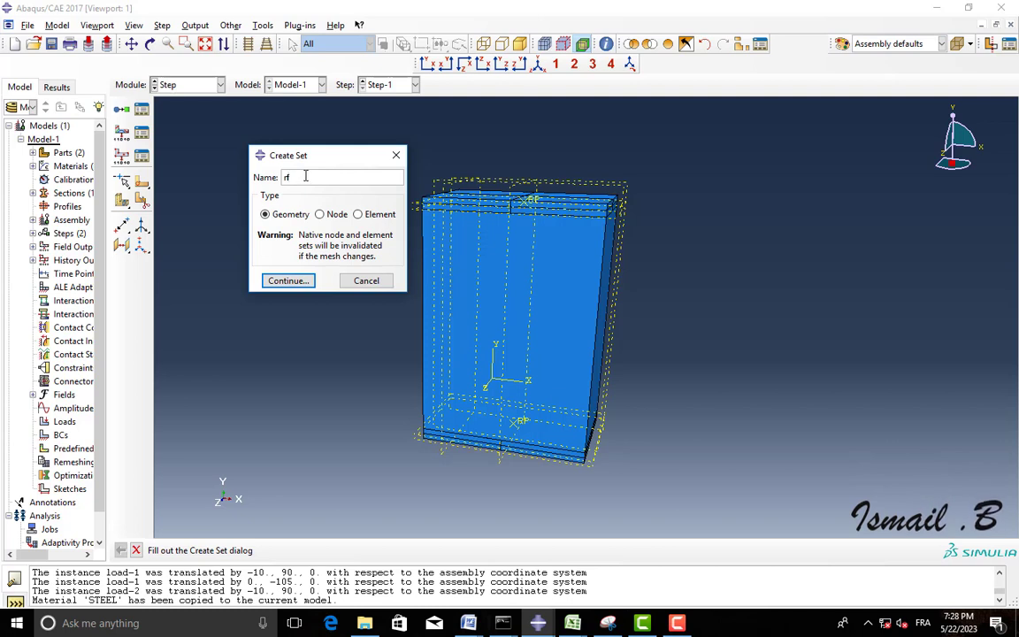
click(292, 280)
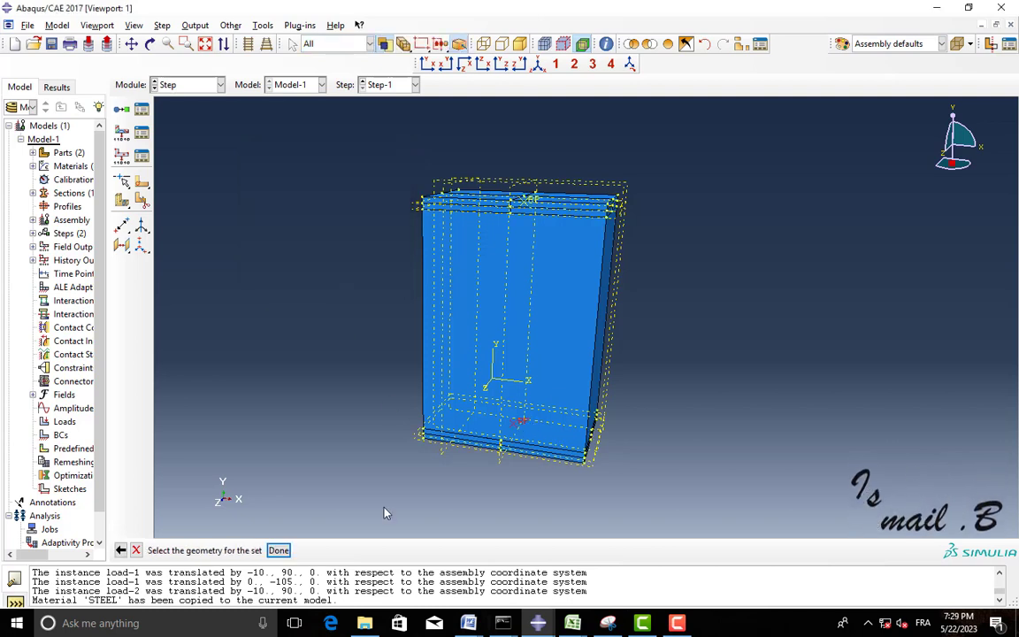
click(279, 550)
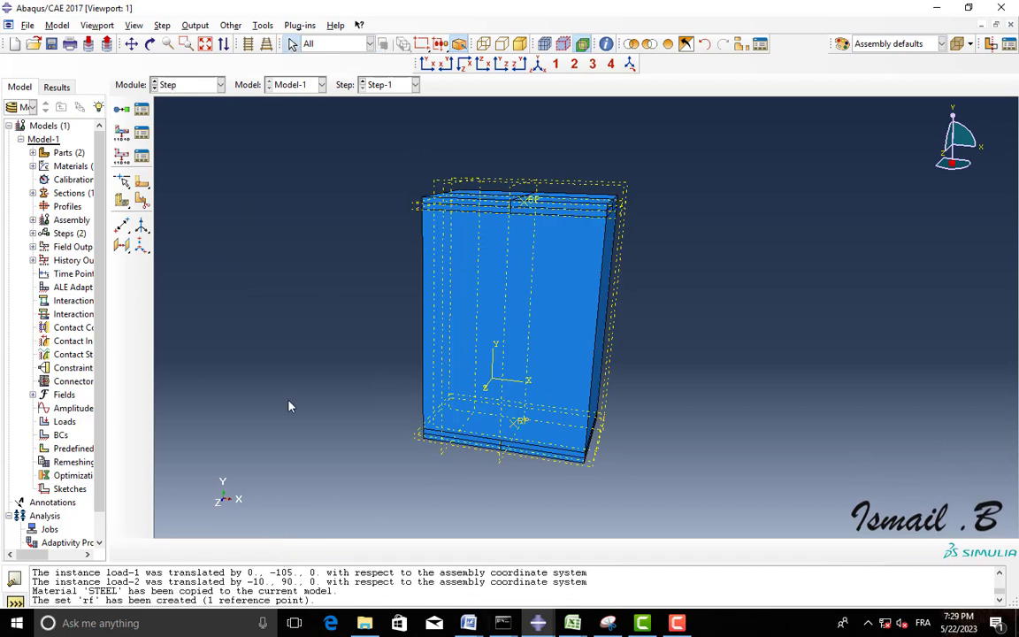
click(142, 109)
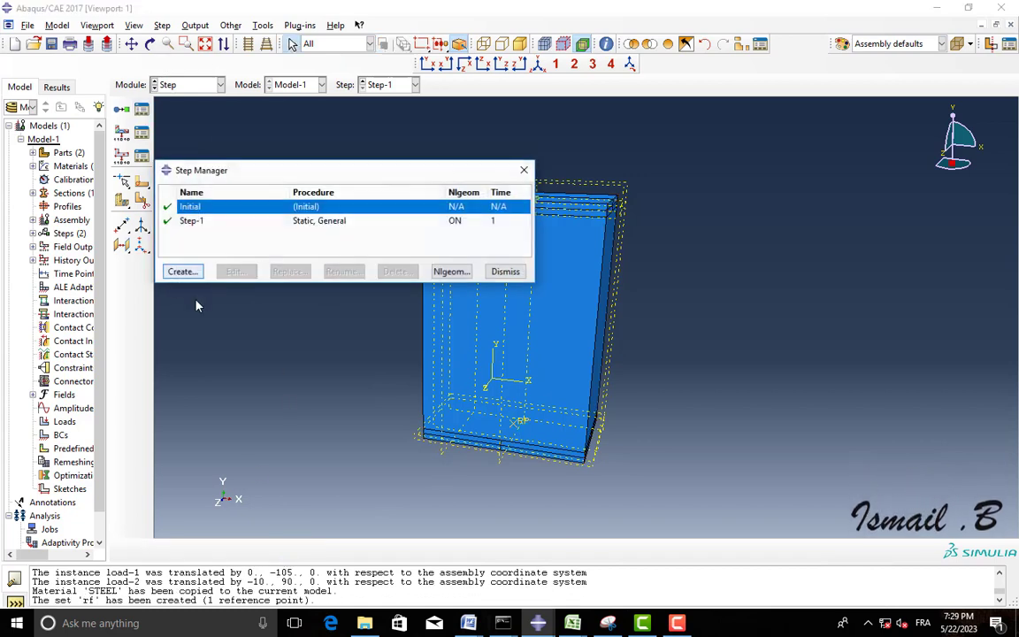
click(523, 170)
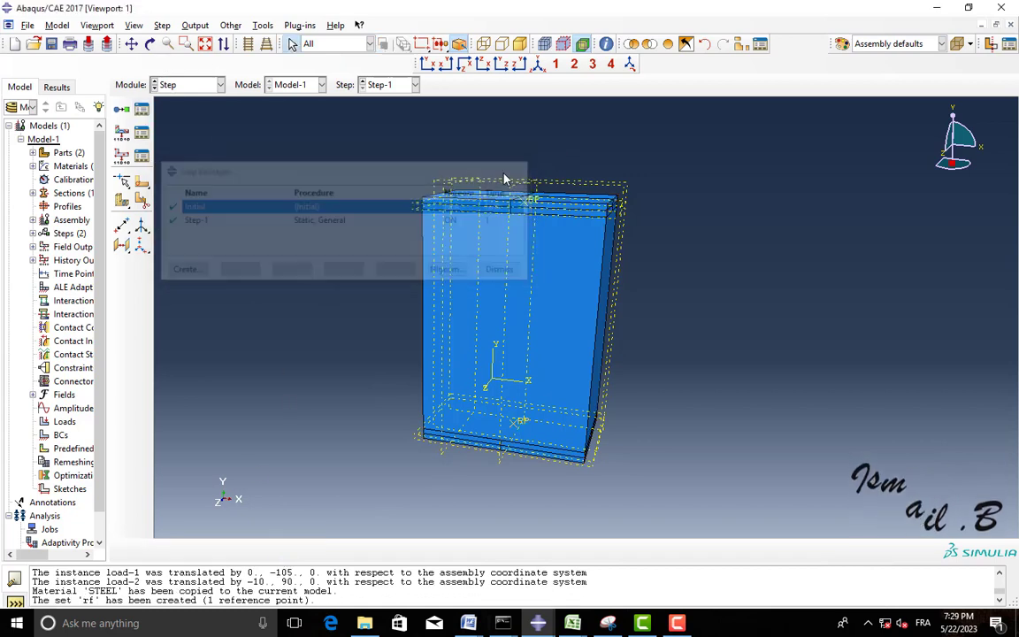
click(142, 155)
click(649, 145)
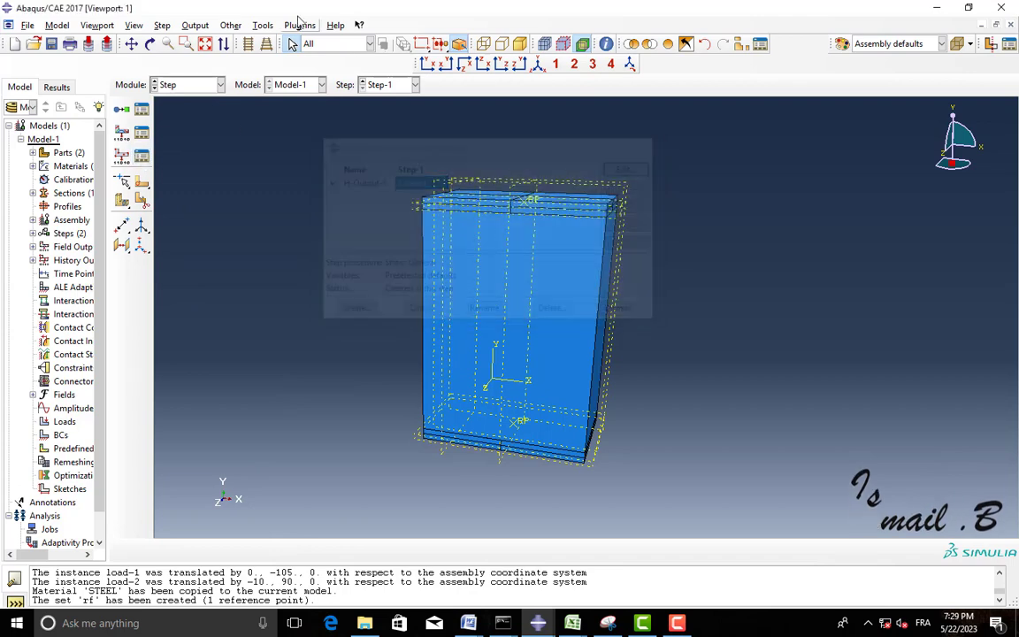
Create a geometry set named u1 containing the reference point of the upper plate
click(263, 24)
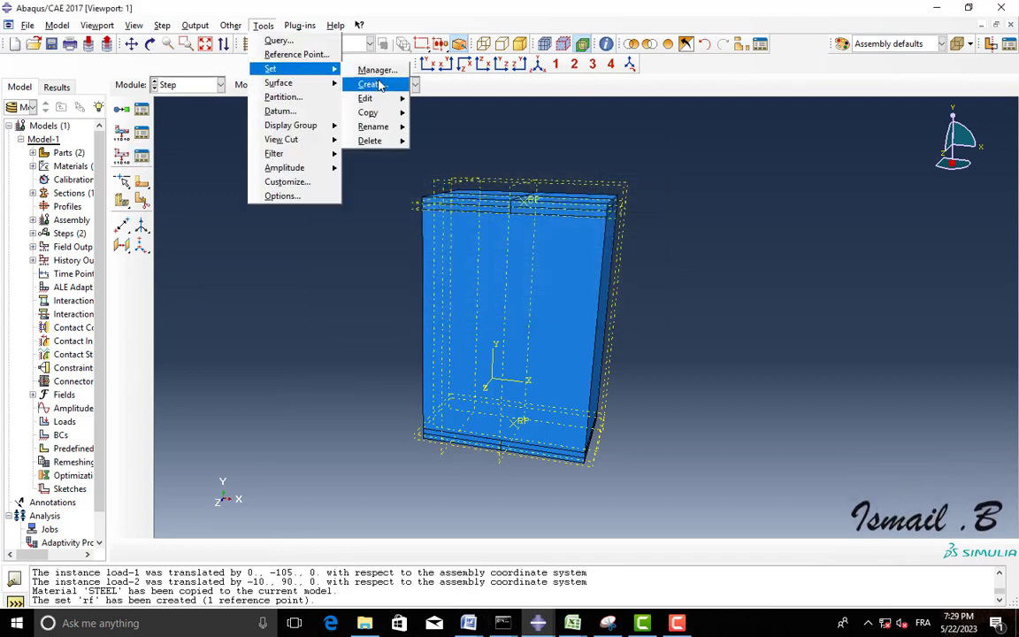
click(366, 84)
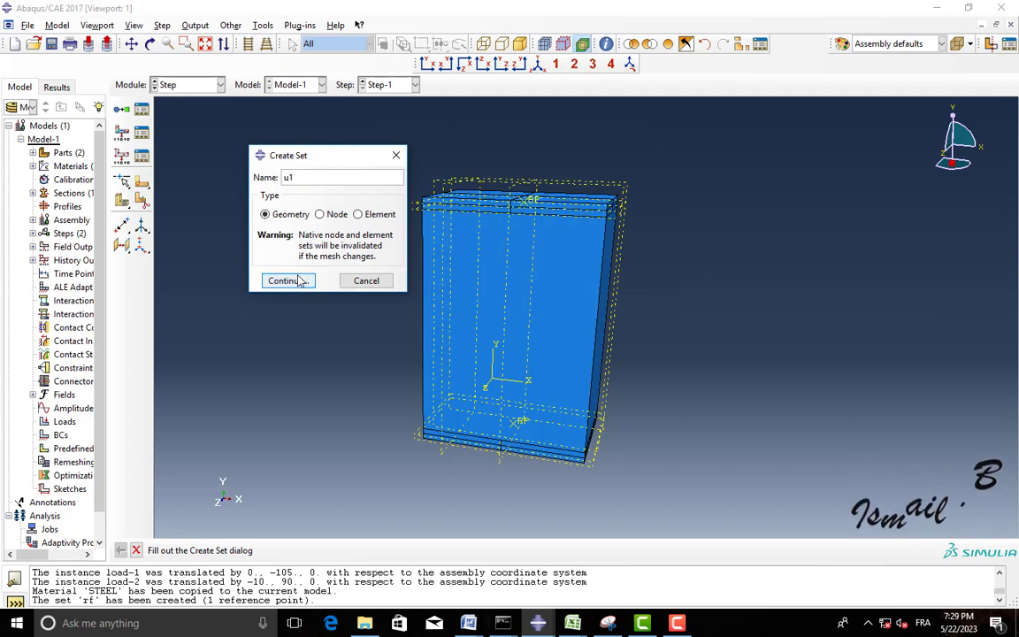
click(305, 281)
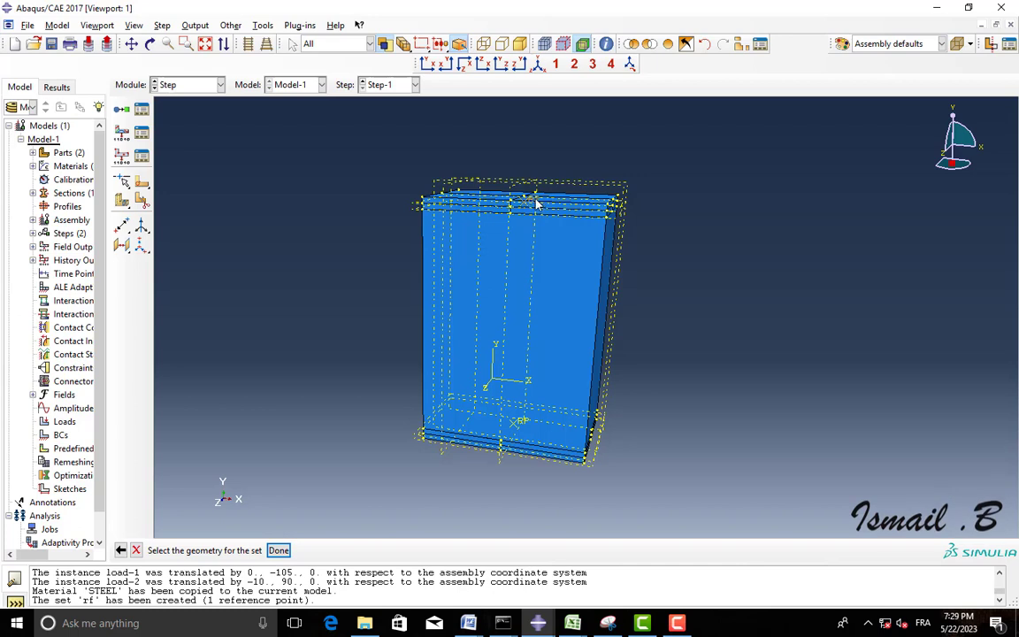
click(277, 550)
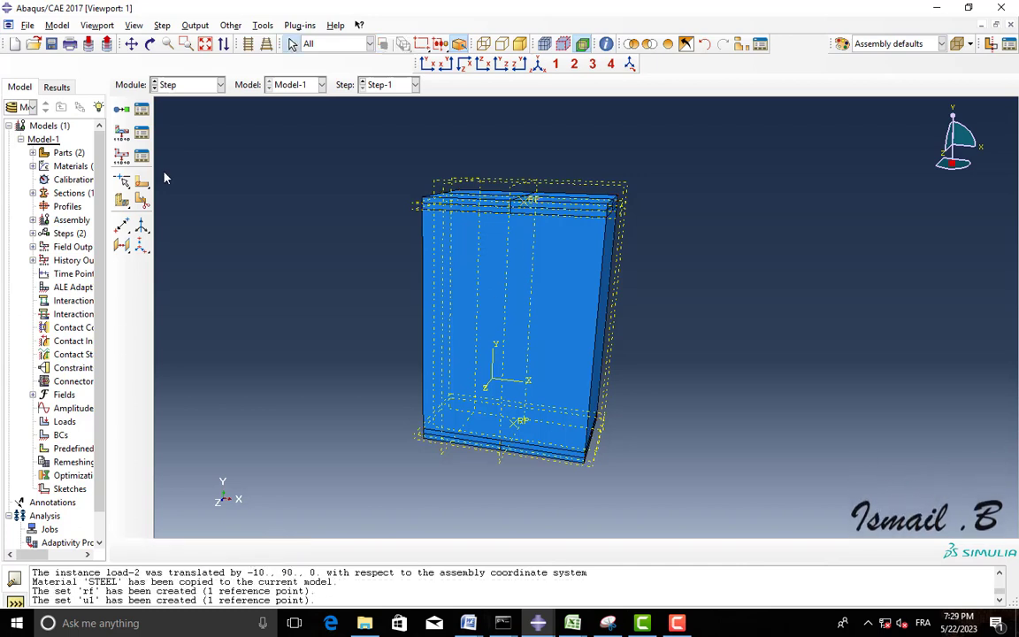
click(141, 156)
click(351, 311)
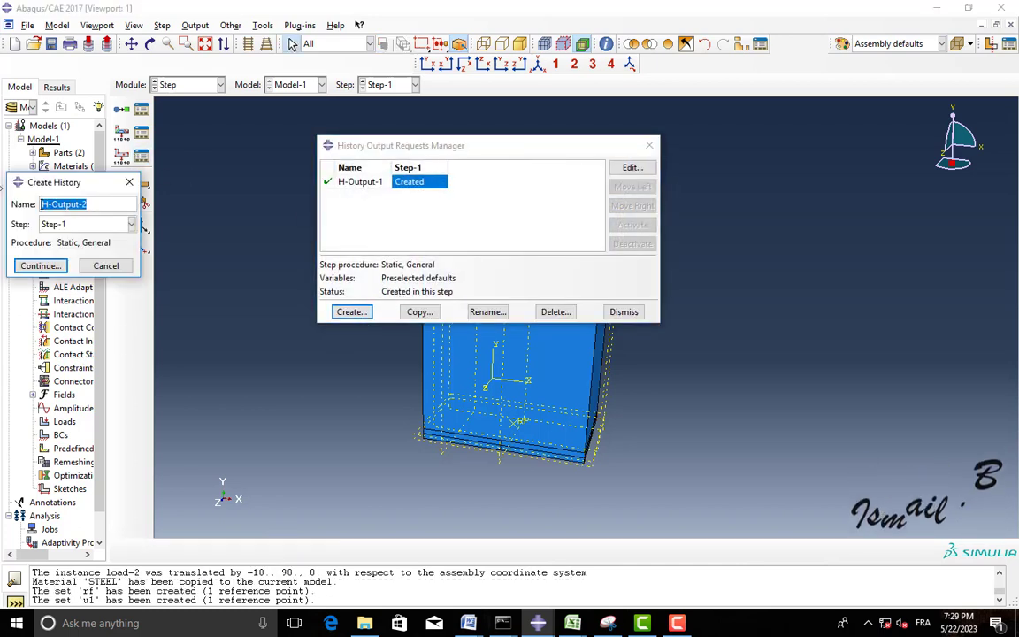
click(129, 182)
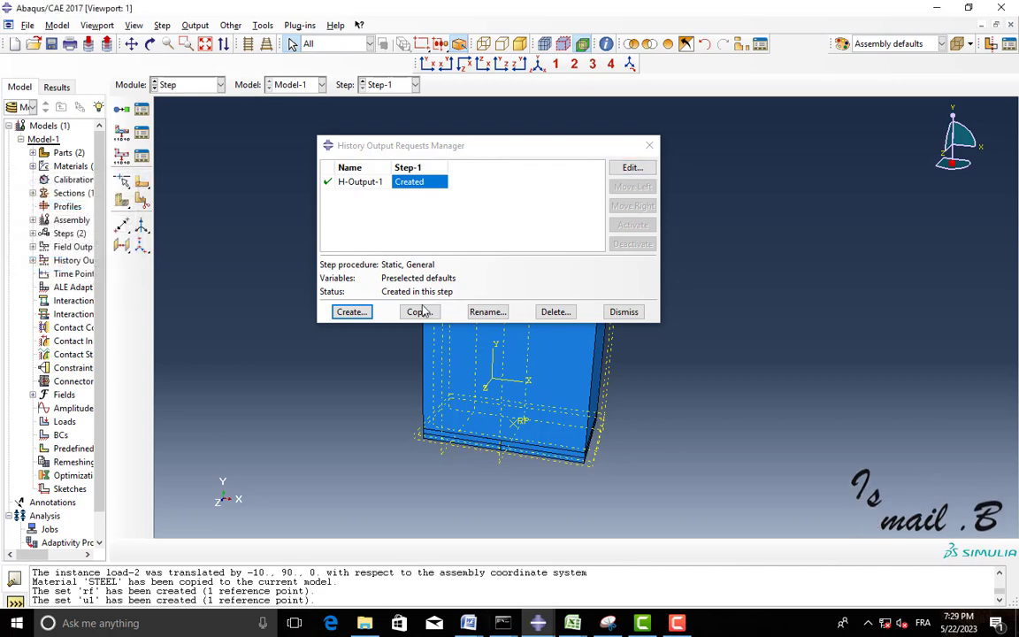
click(351, 311)
click(37, 264)
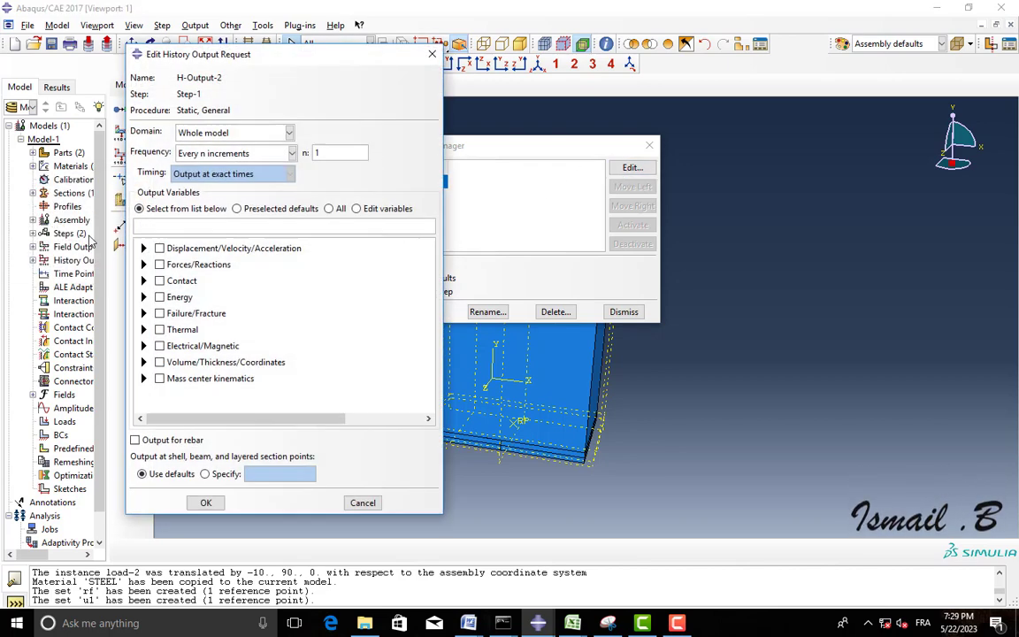
click(144, 249)
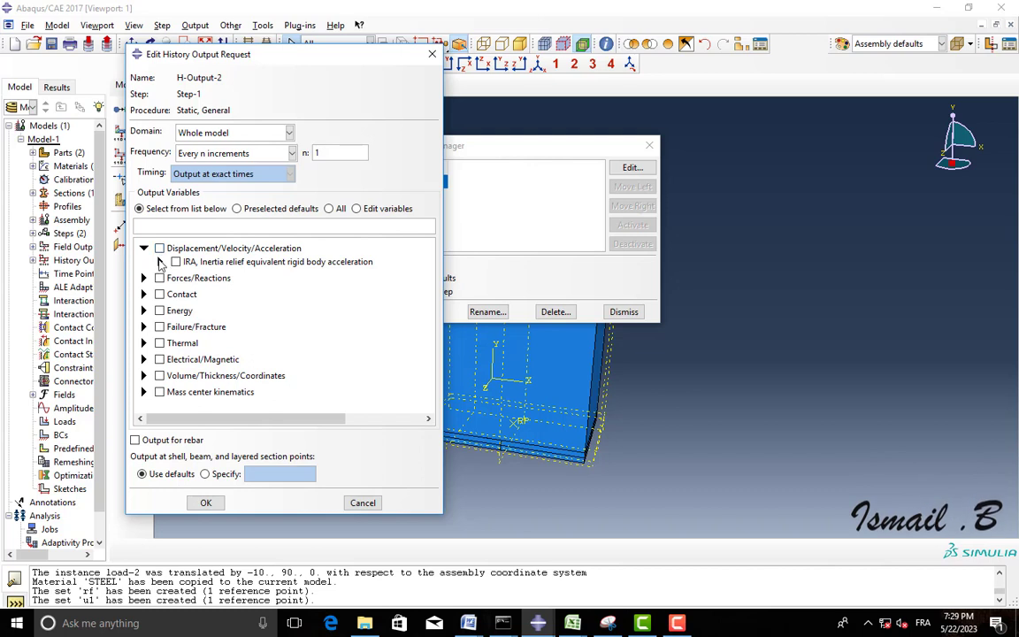
click(159, 262)
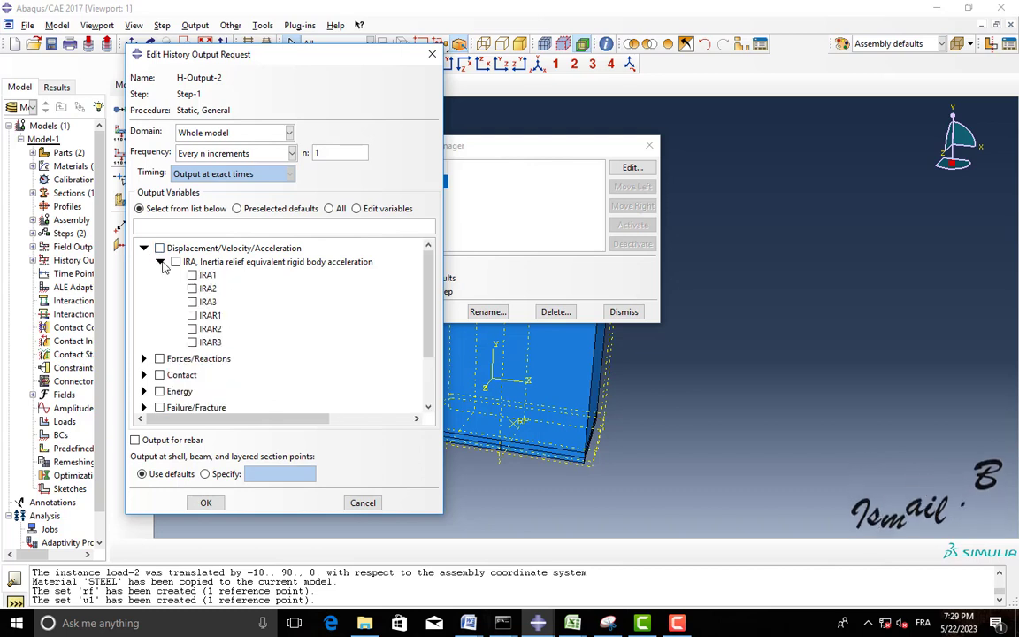
click(159, 261)
click(144, 249)
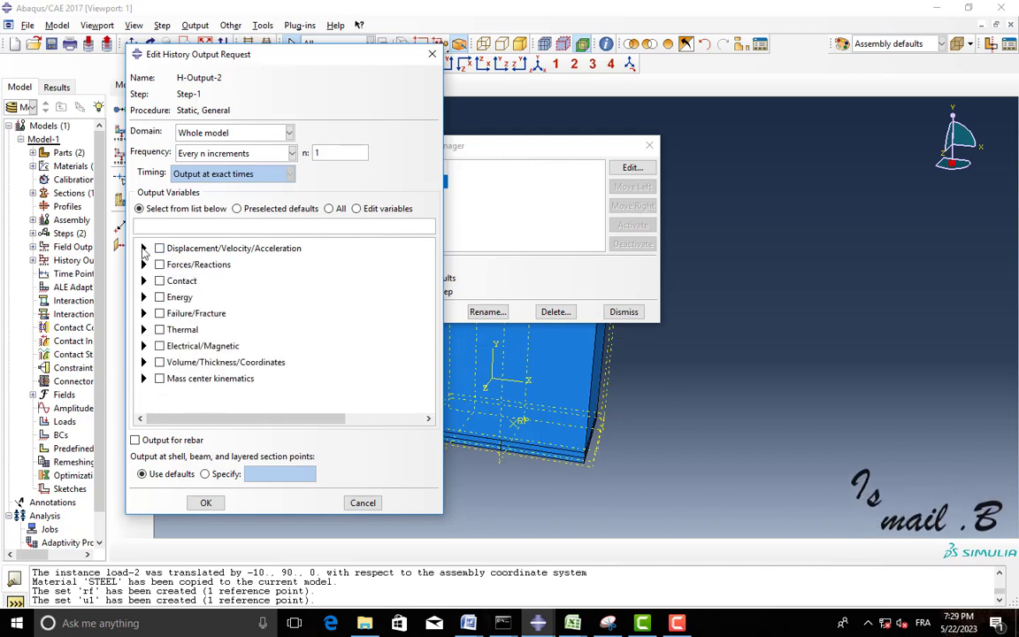
drag(371, 76, 321, 70)
drag(475, 156, 587, 110)
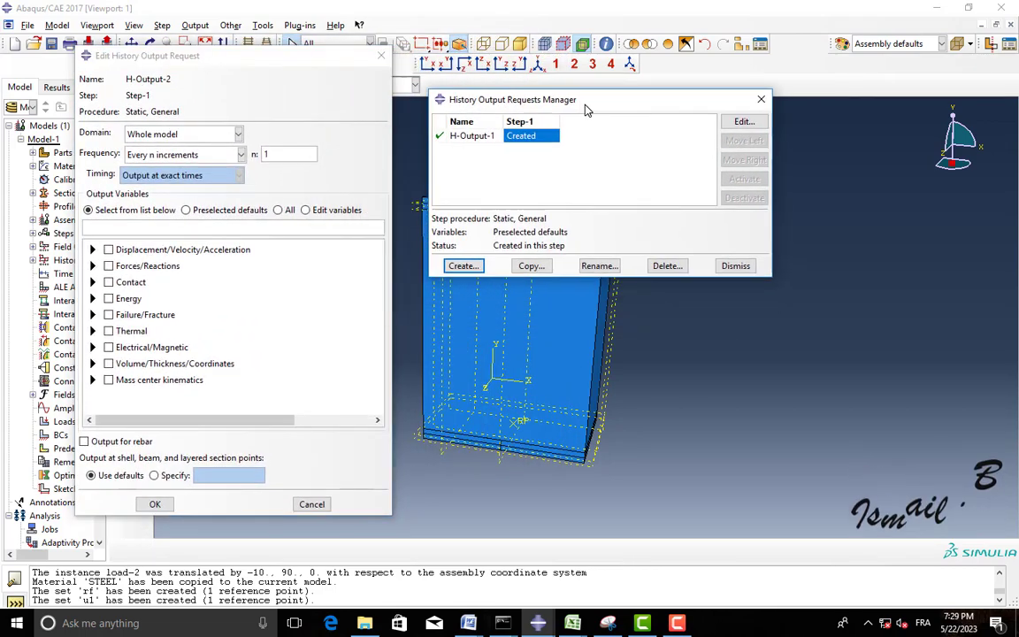
click(386, 58)
click(142, 108)
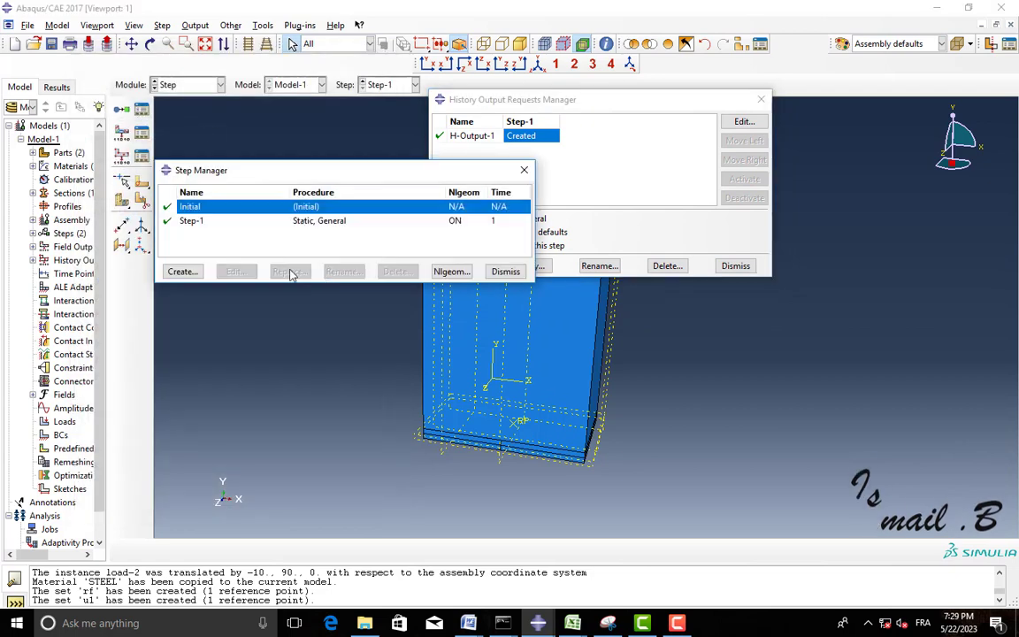
click(334, 223)
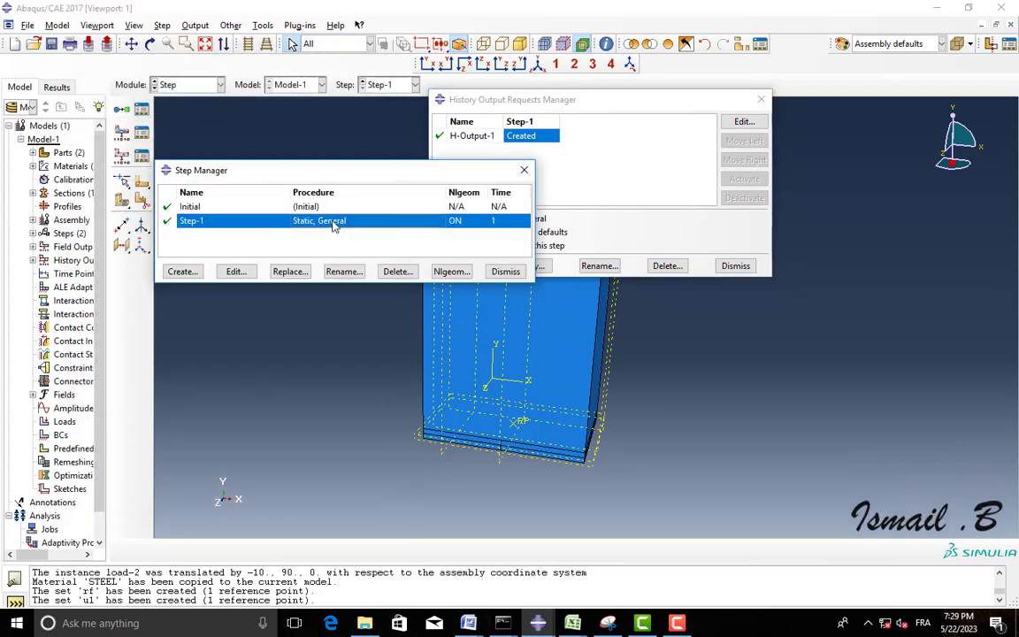
click(523, 170)
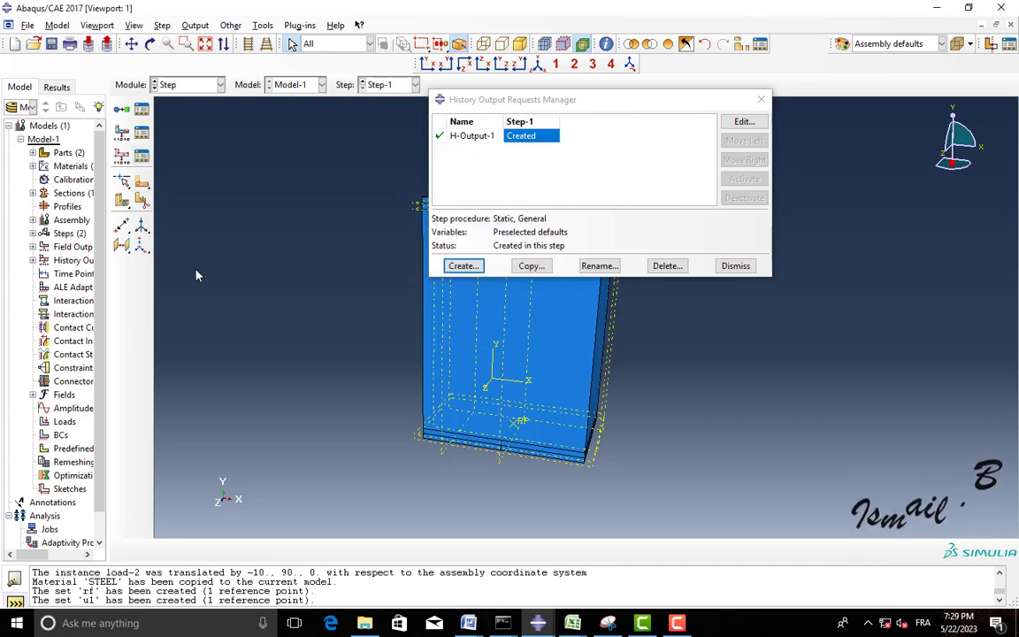
click(735, 265)
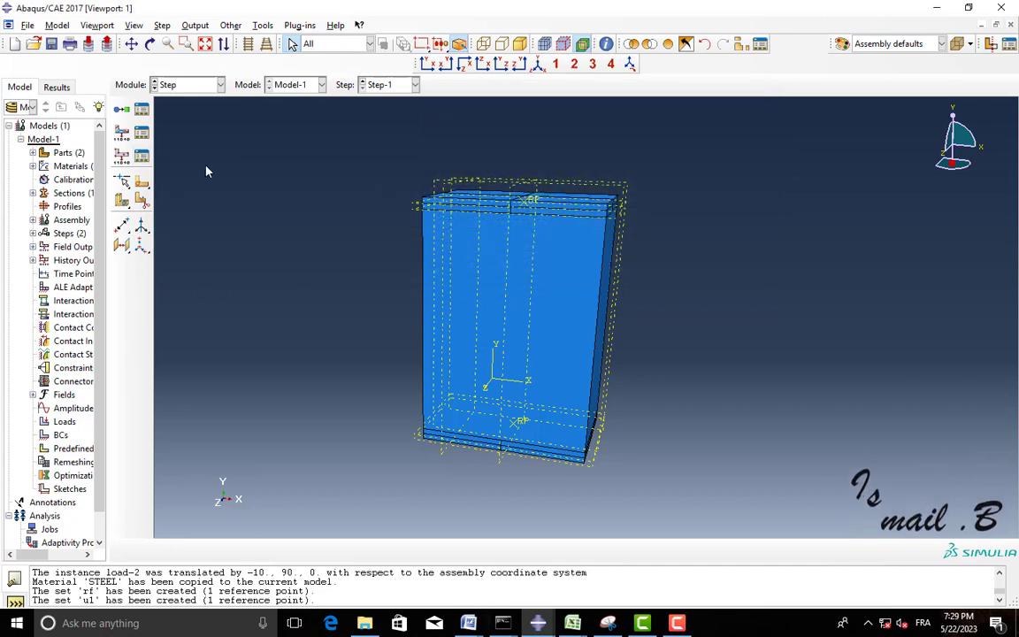
Create a history output request in Step-1 for set rf that records only the reaction force RF1
click(141, 155)
click(462, 265)
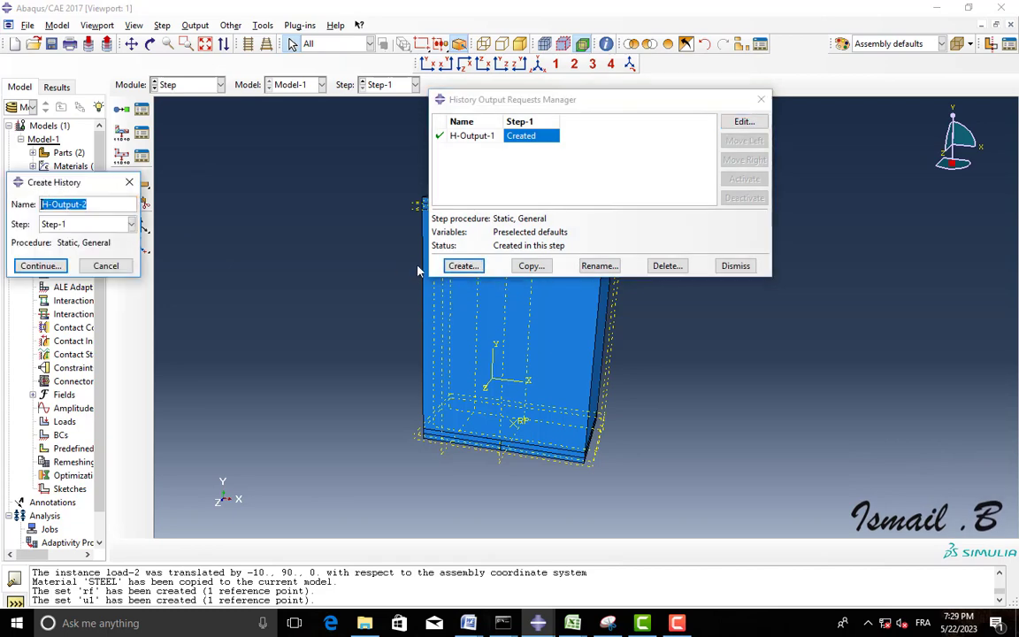
click(41, 265)
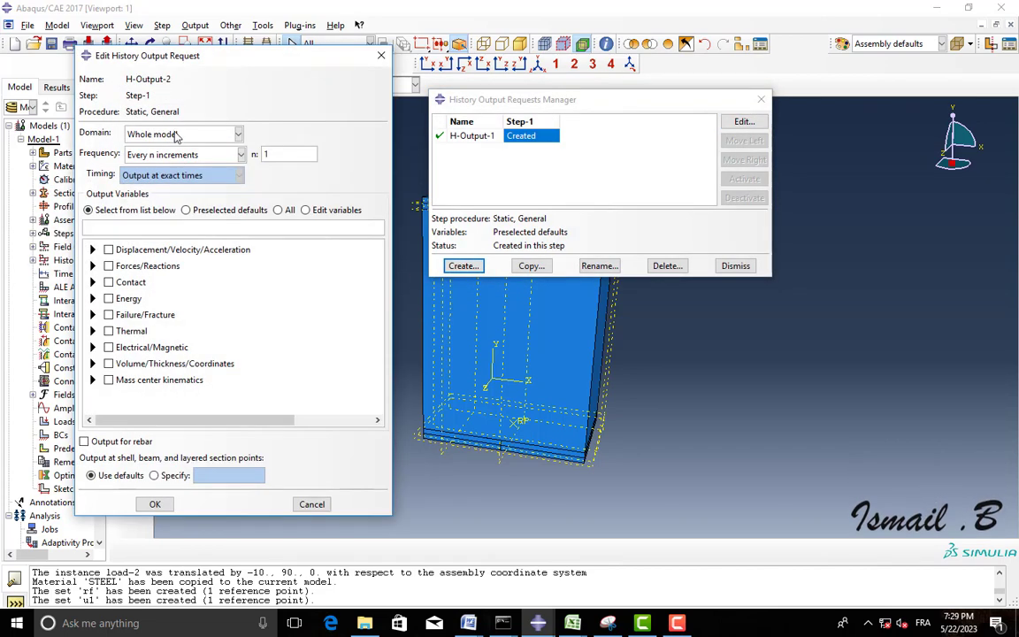
click(176, 135)
click(155, 160)
click(300, 133)
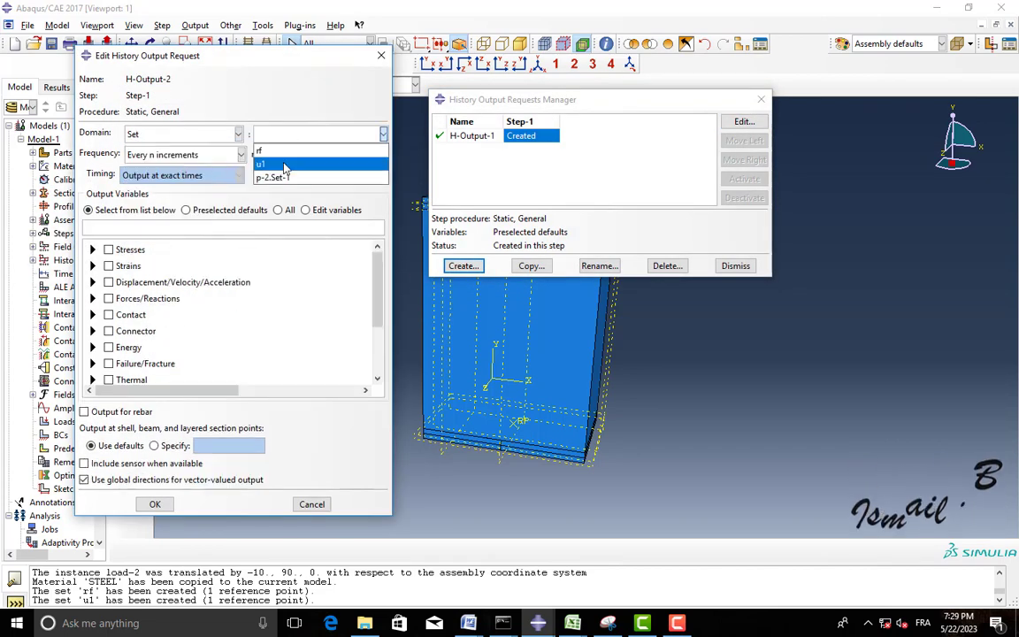
click(280, 153)
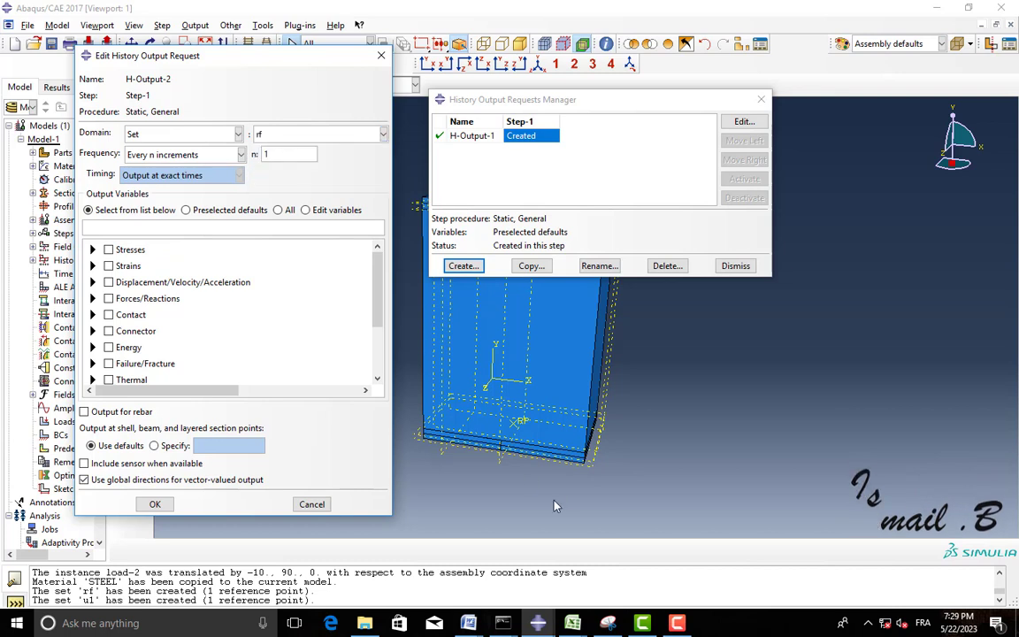
click(92, 298)
click(108, 312)
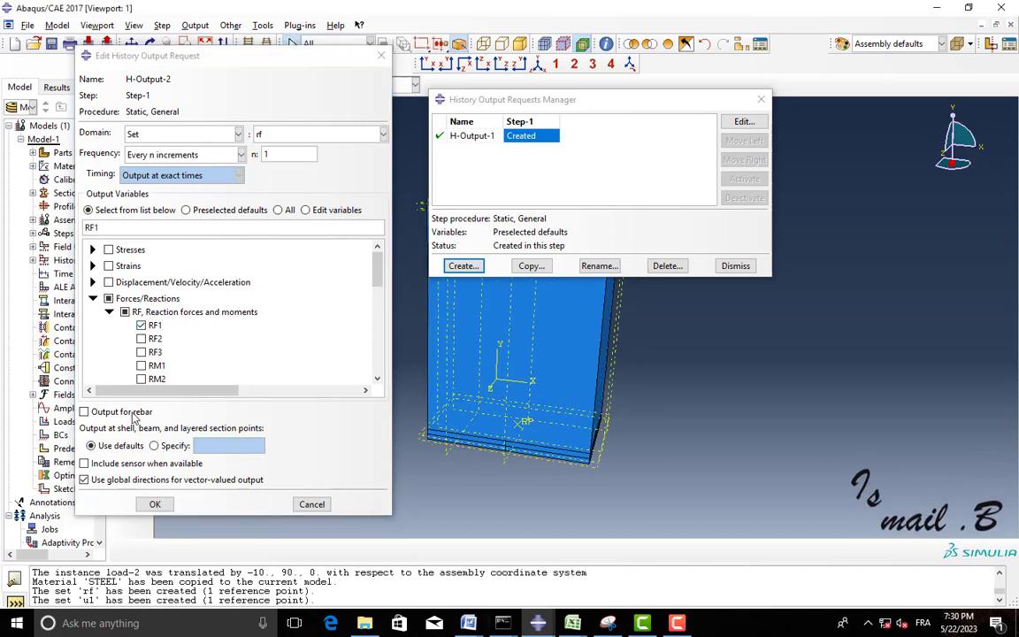
click(155, 503)
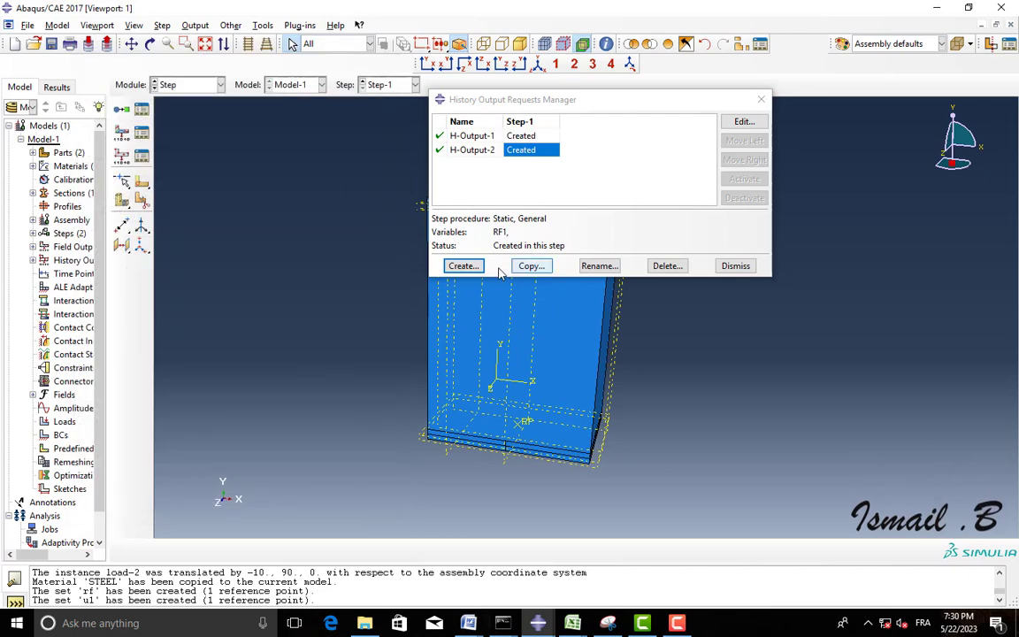
Create a history output request in Step-1 for set u1 that records only the displacement U1
click(464, 265)
click(40, 265)
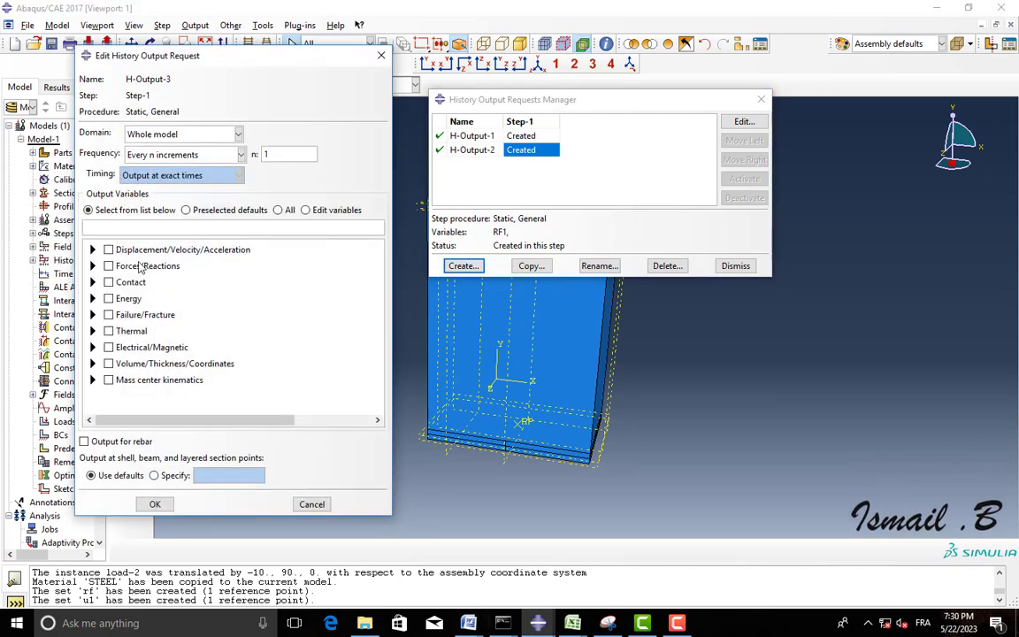
click(92, 250)
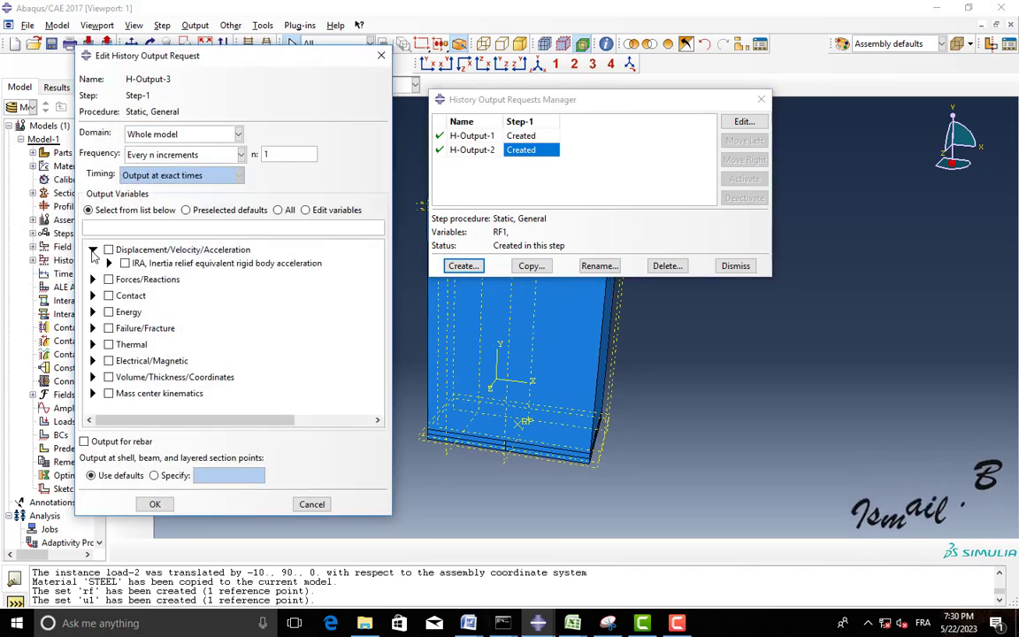
click(179, 131)
click(187, 170)
click(382, 134)
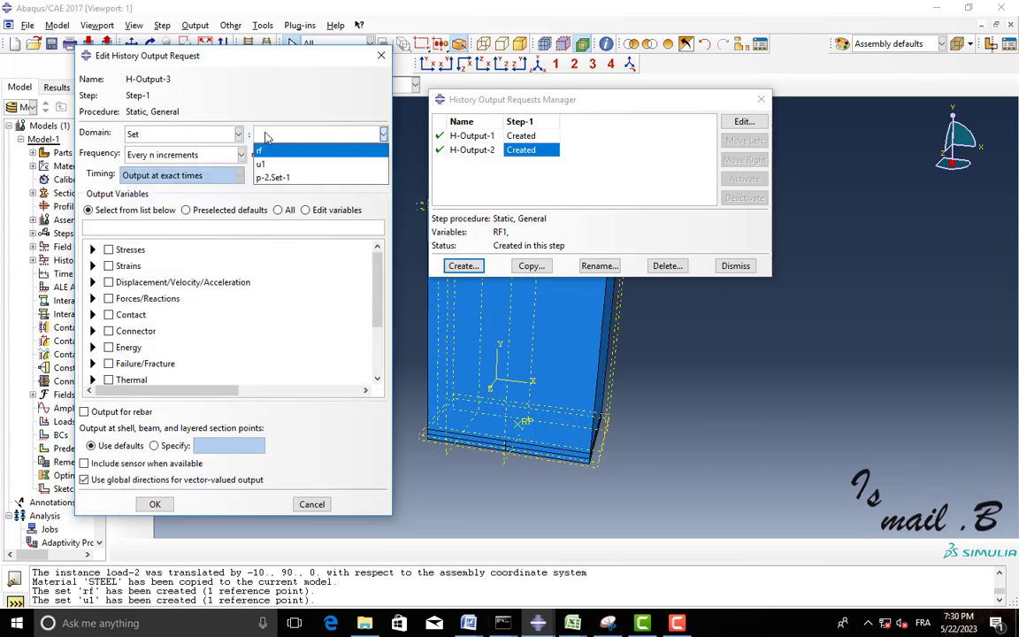
click(265, 168)
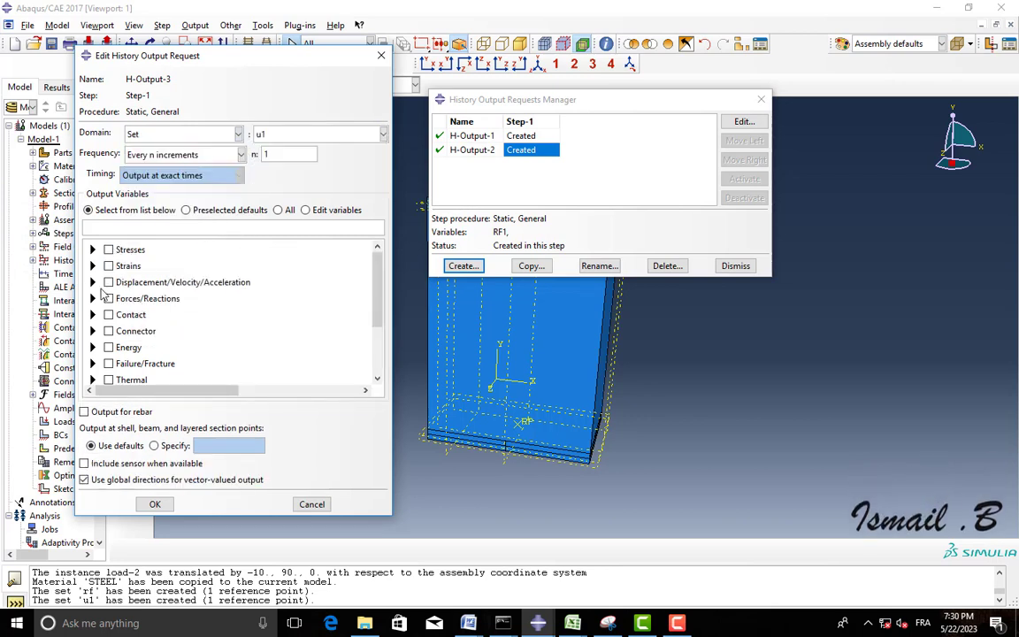
click(93, 282)
click(109, 295)
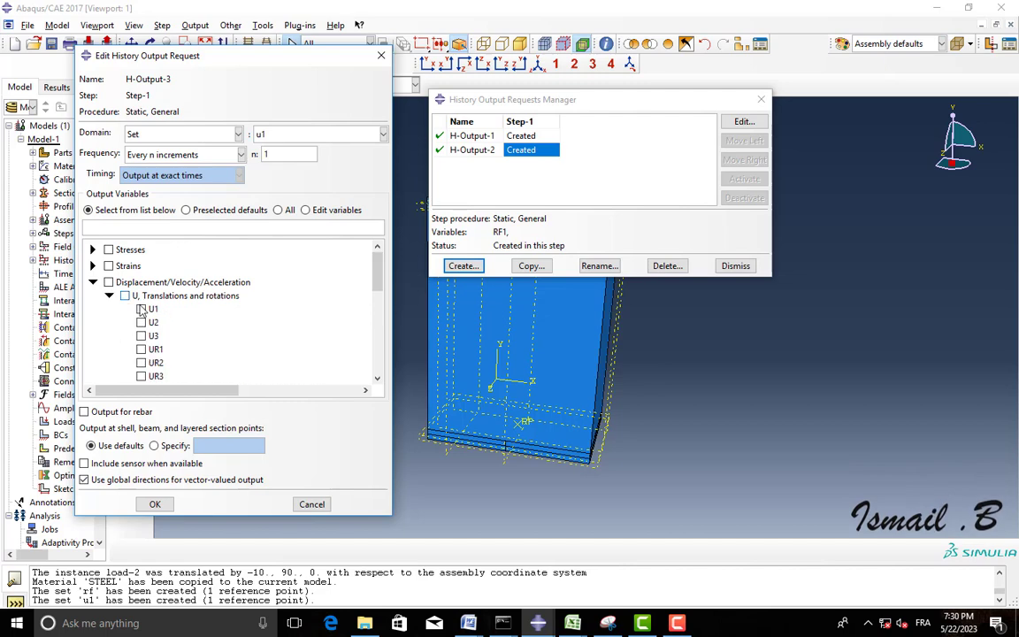
click(140, 309)
click(154, 504)
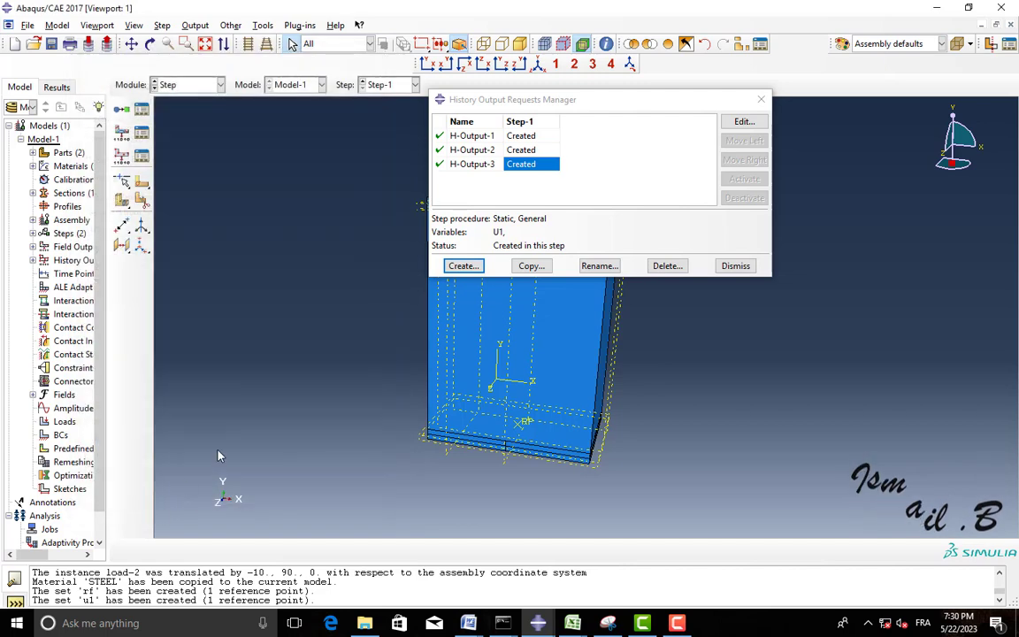
click(734, 266)
click(212, 87)
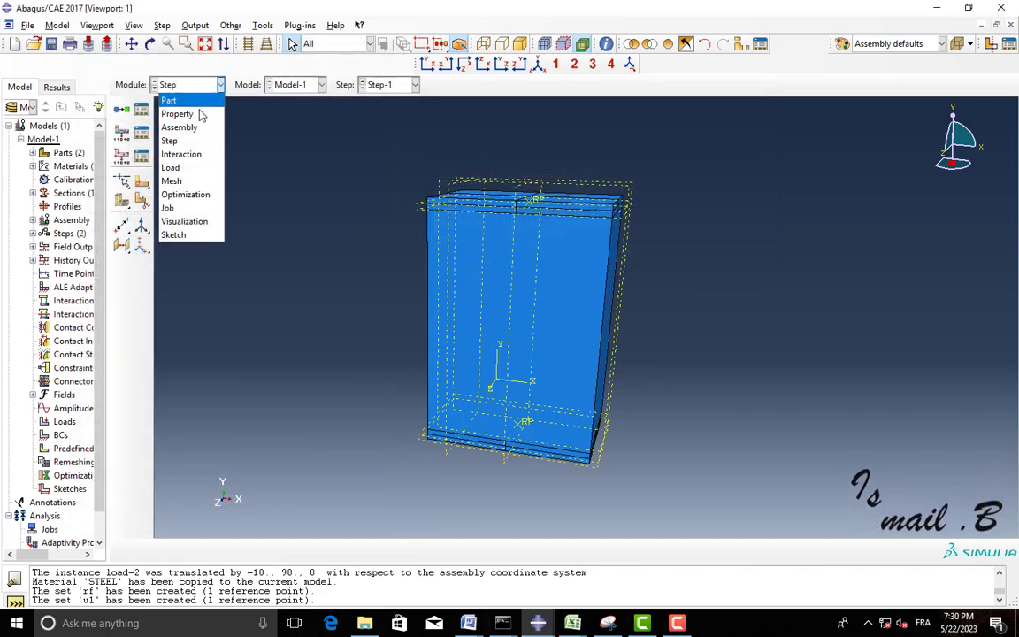
click(196, 153)
scroll(619, 354, down, 1)
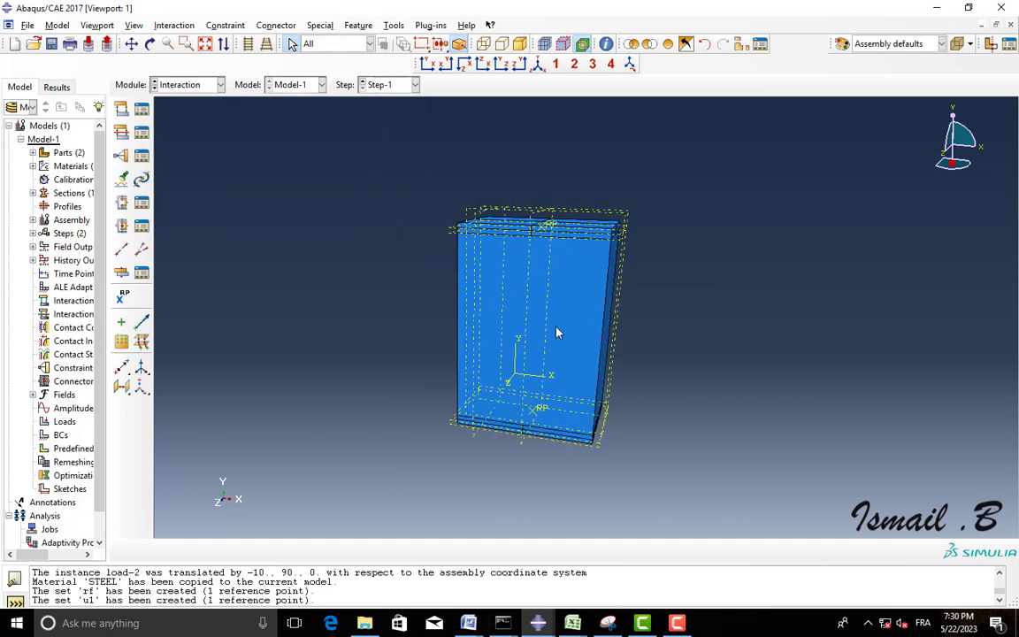
click(195, 84)
click(188, 138)
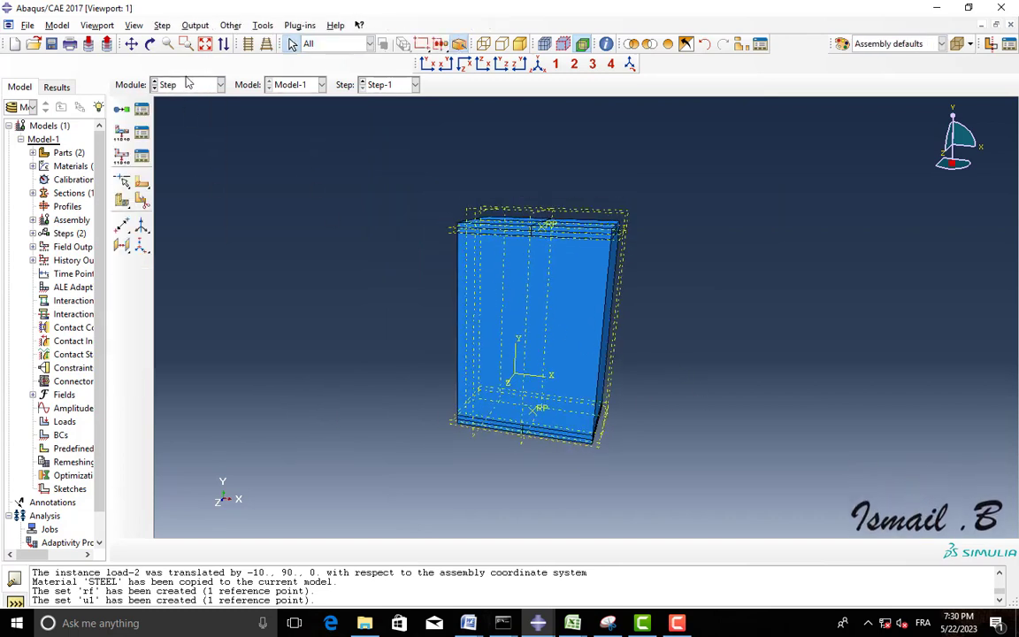
Specify custom general solution controls for Step-1 with the time incrementation parameter IA set to 10
click(231, 24)
mouse_move(289, 84)
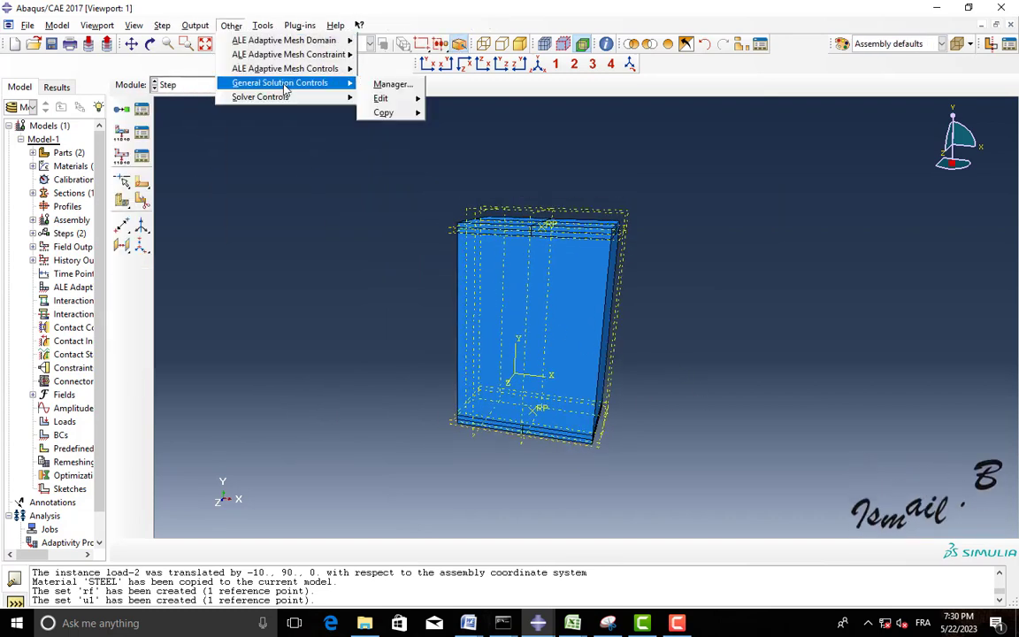
click(454, 115)
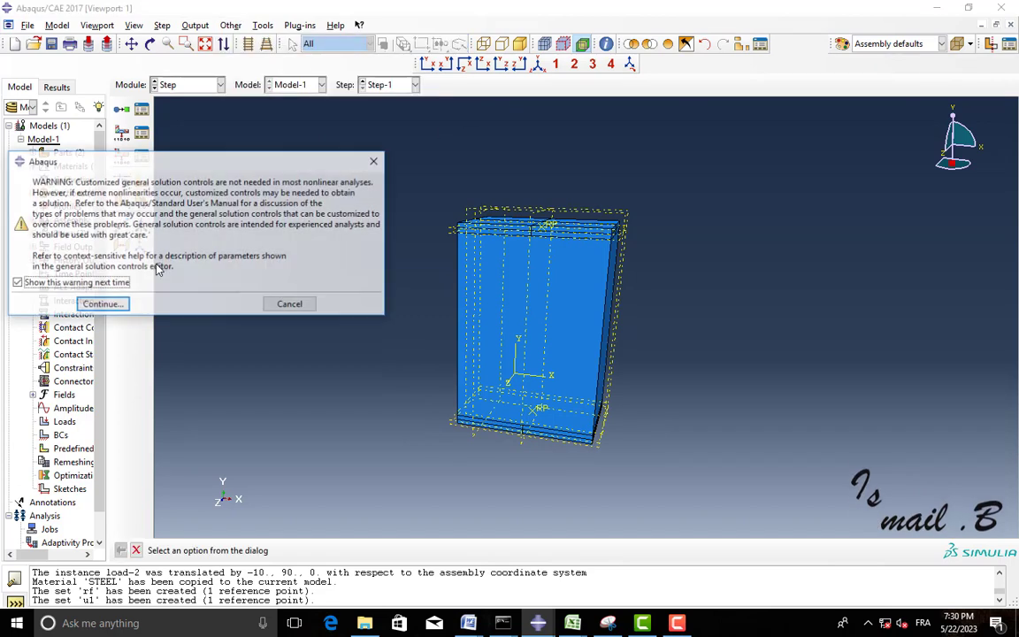
click(102, 302)
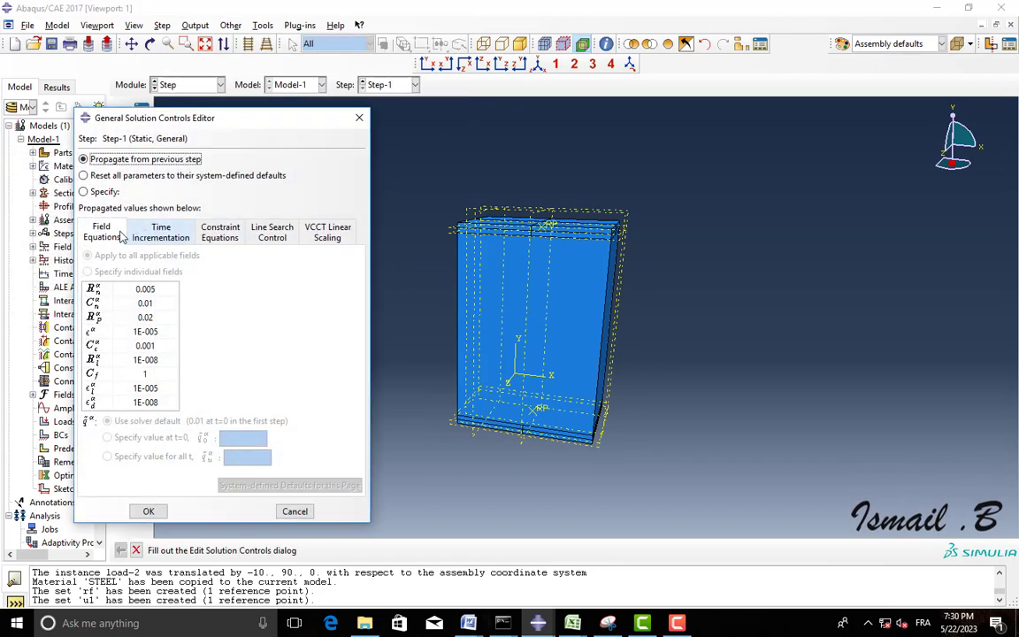
click(102, 193)
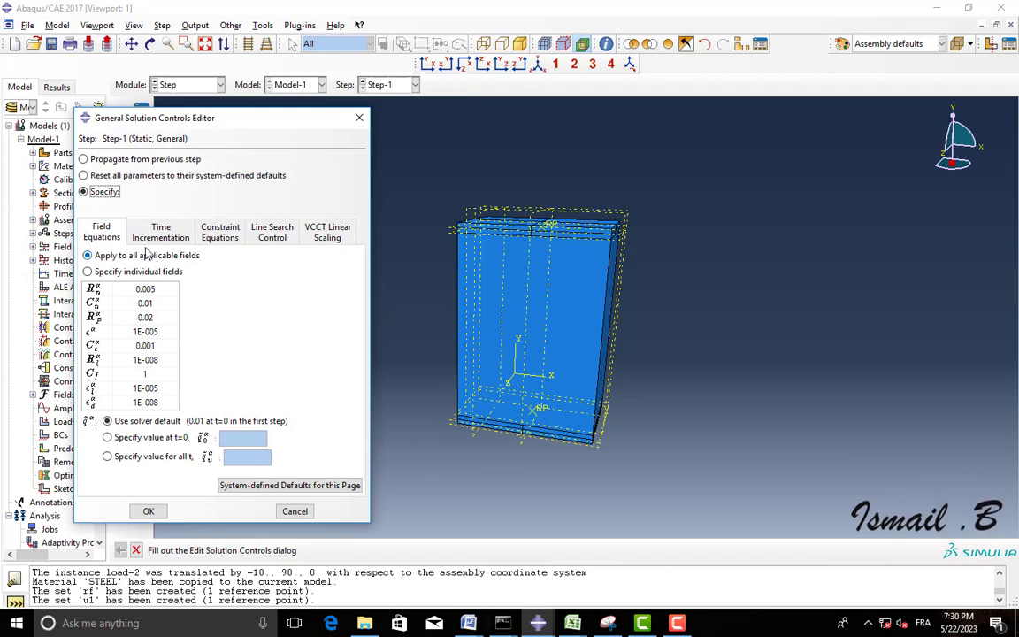
click(152, 235)
click(102, 285)
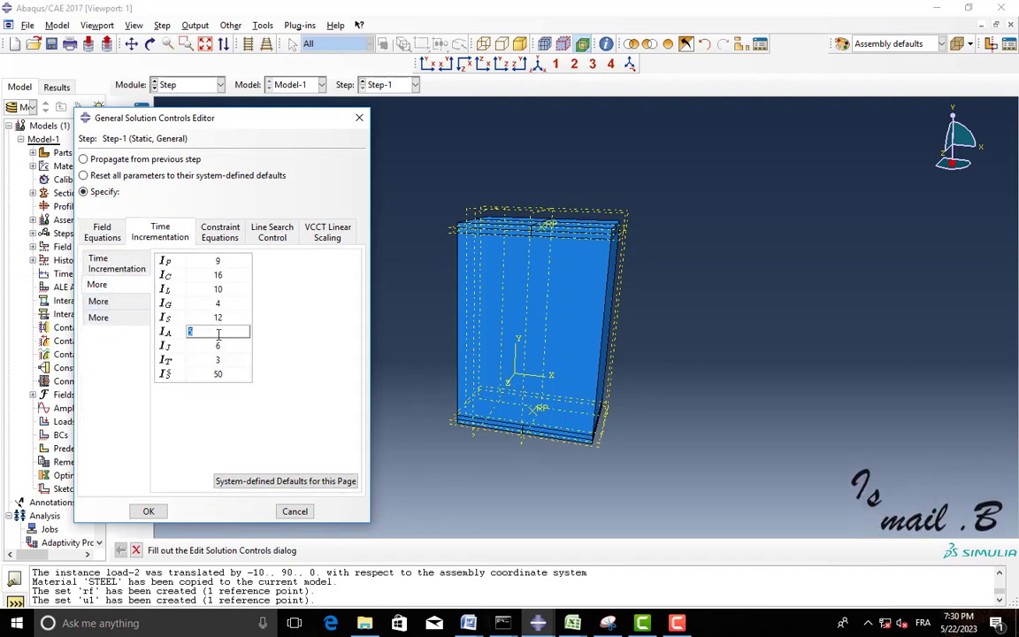
text(10)
click(149, 511)
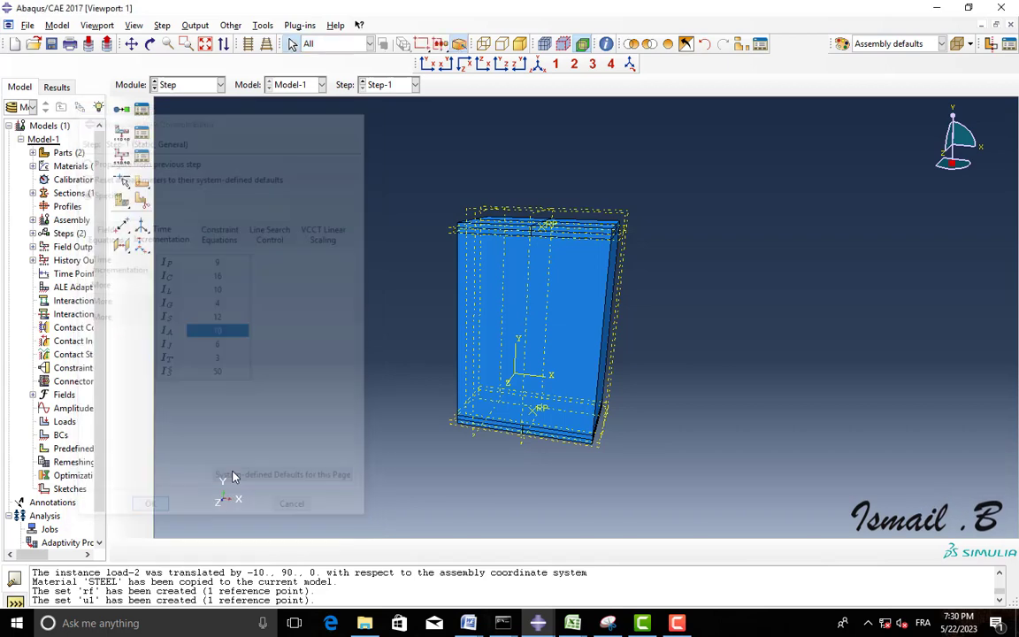
In the Load module, create an encastre boundary condition in Step-1 at the reference point of the lower plate
click(150, 43)
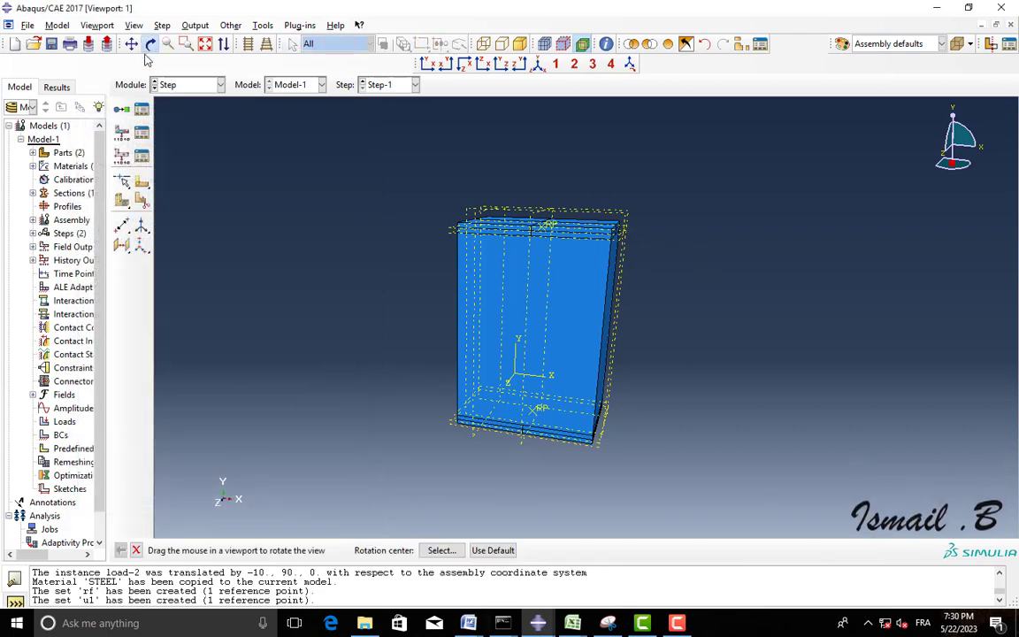
drag(613, 362, 572, 403)
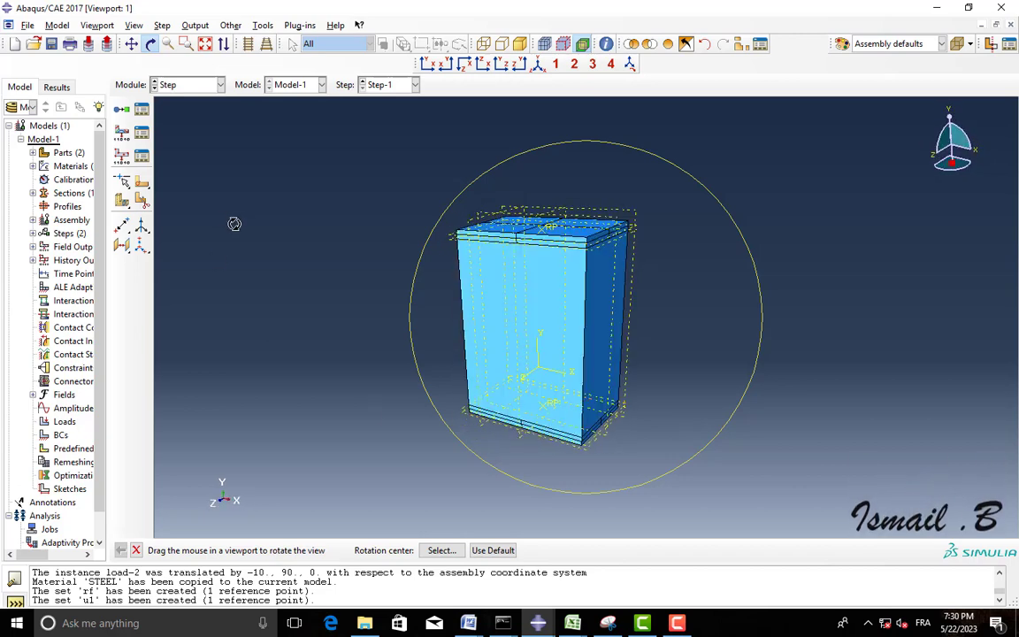
click(188, 84)
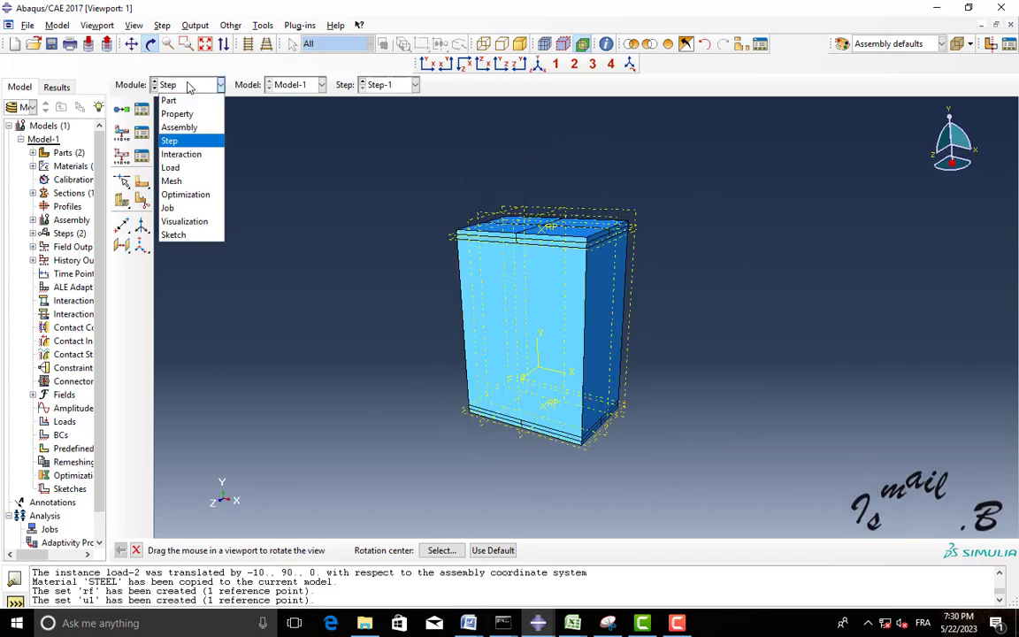
click(175, 167)
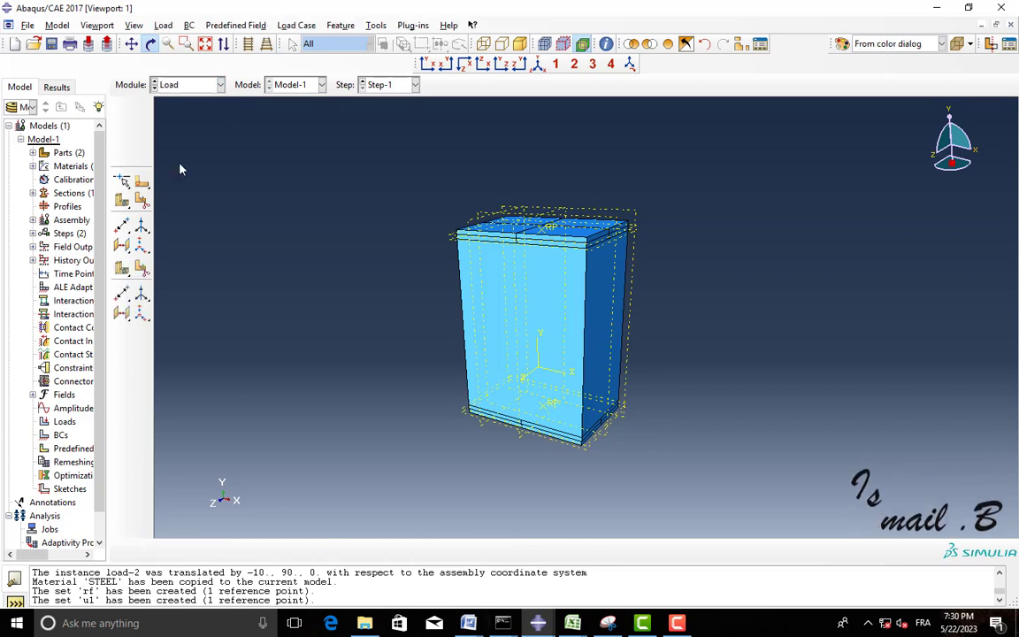
ctrl+alt+drag(541, 289, 657, 477)
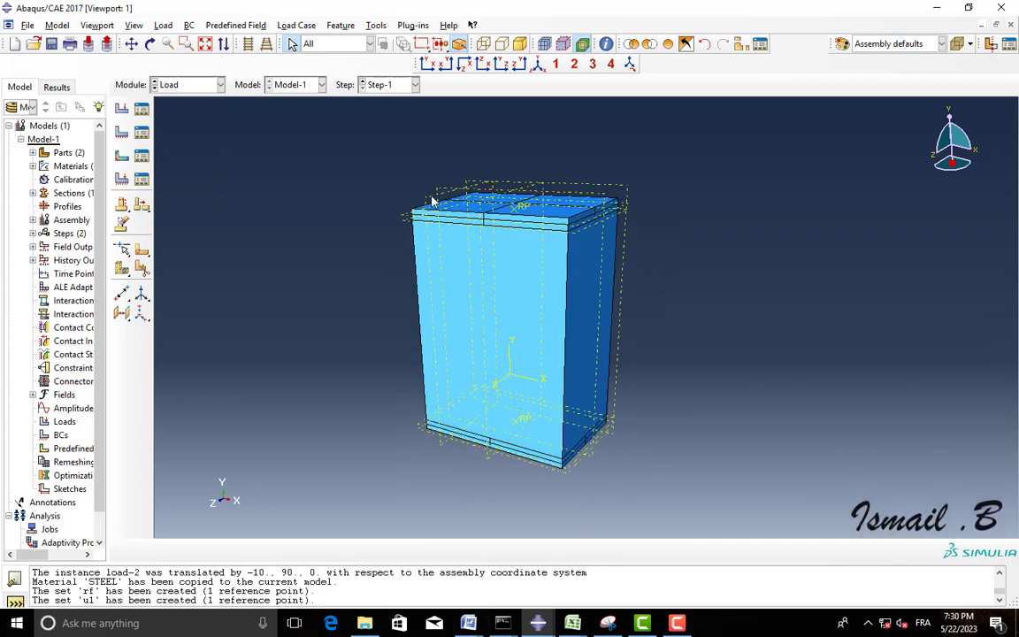
click(143, 132)
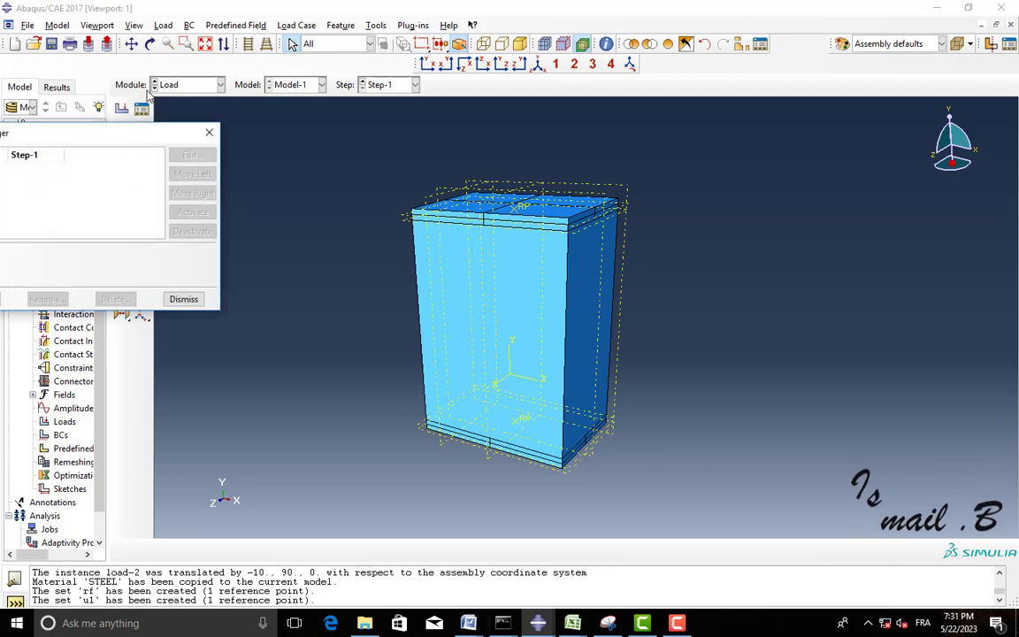
click(57, 303)
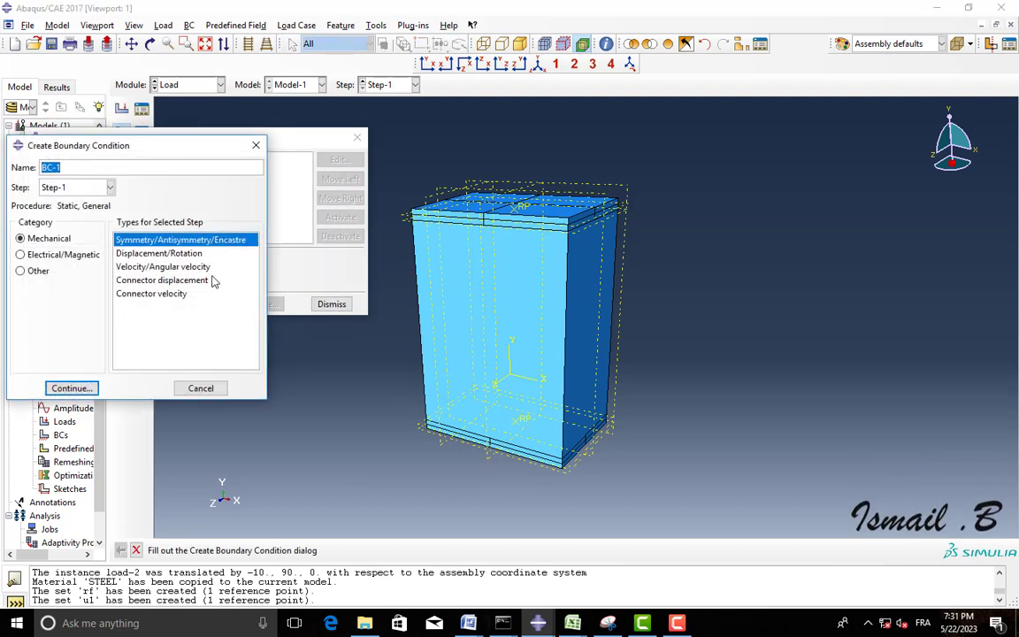
click(71, 387)
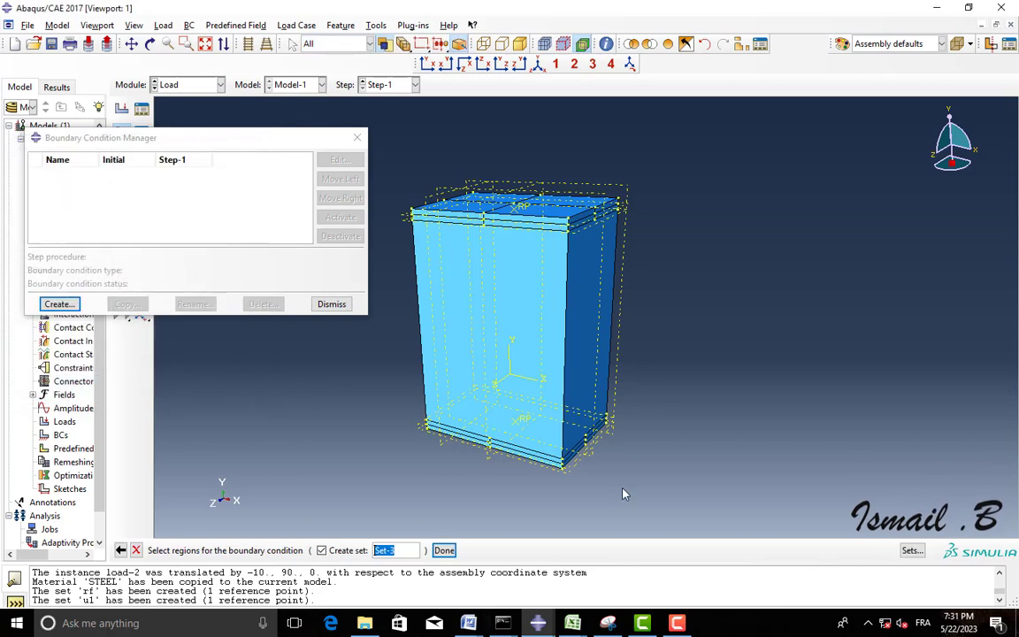
click(522, 419)
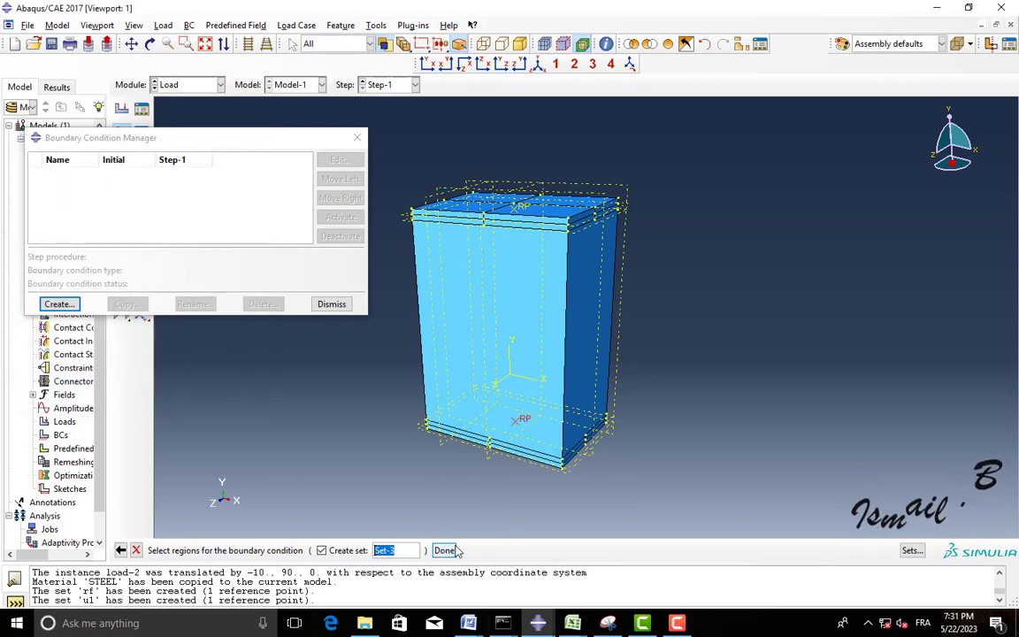
middle_click(522, 419)
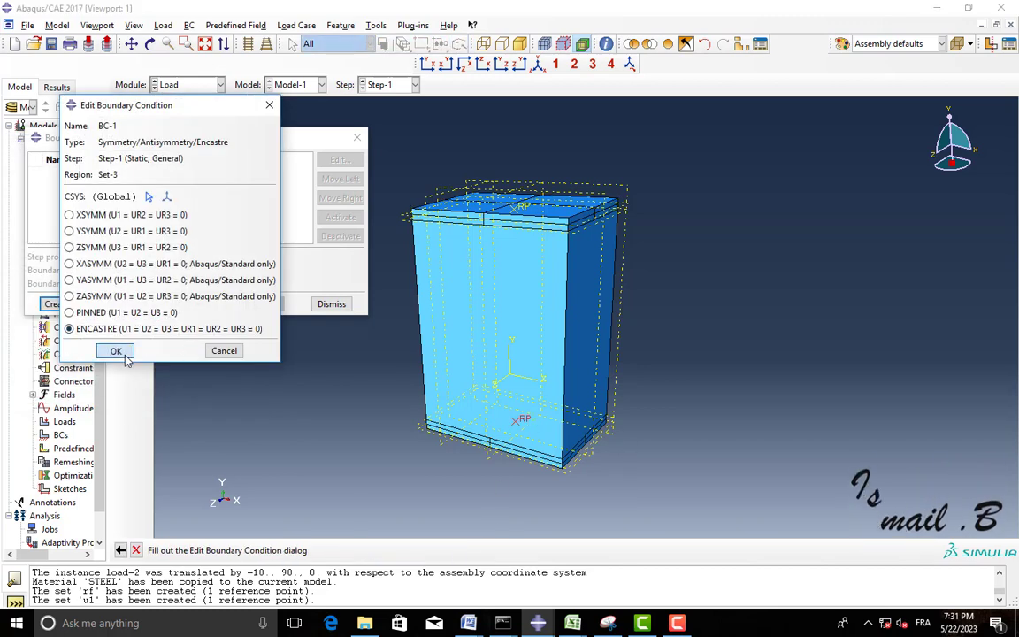
click(124, 350)
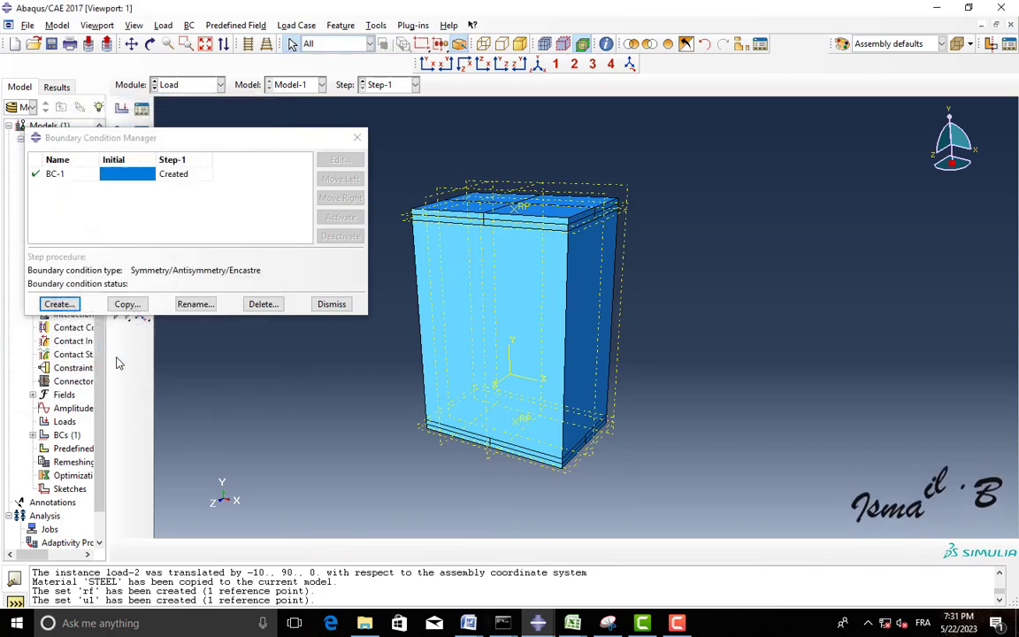
click(181, 173)
click(340, 159)
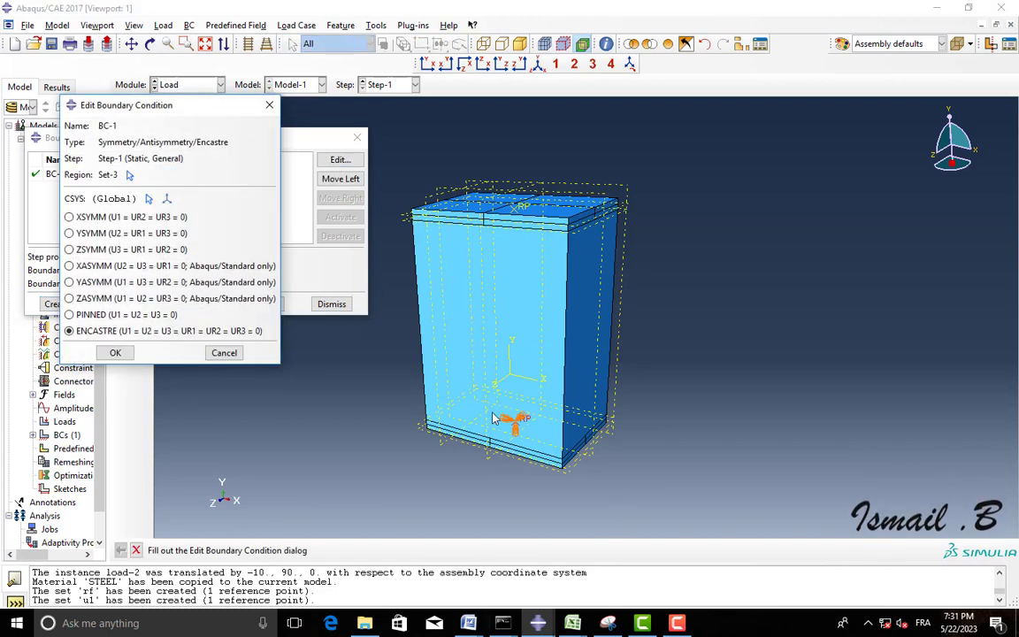
click(269, 105)
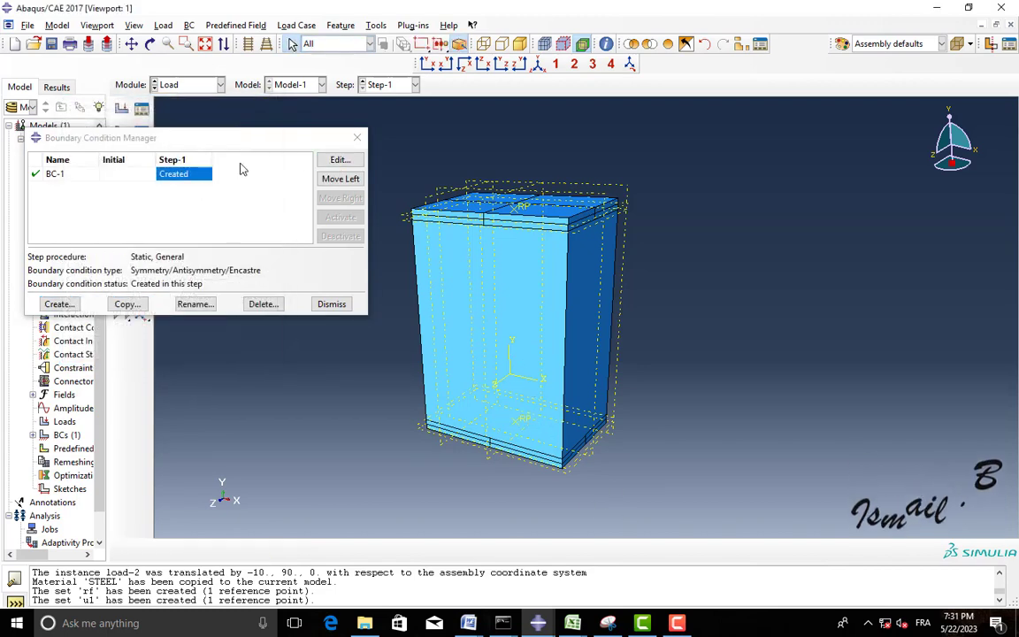
Create a displacement/rotation boundary condition in Step-1 at the upper plate's reference point with U1 = 4 and U2, U3, UR1, UR2, UR3 = 0
click(55, 304)
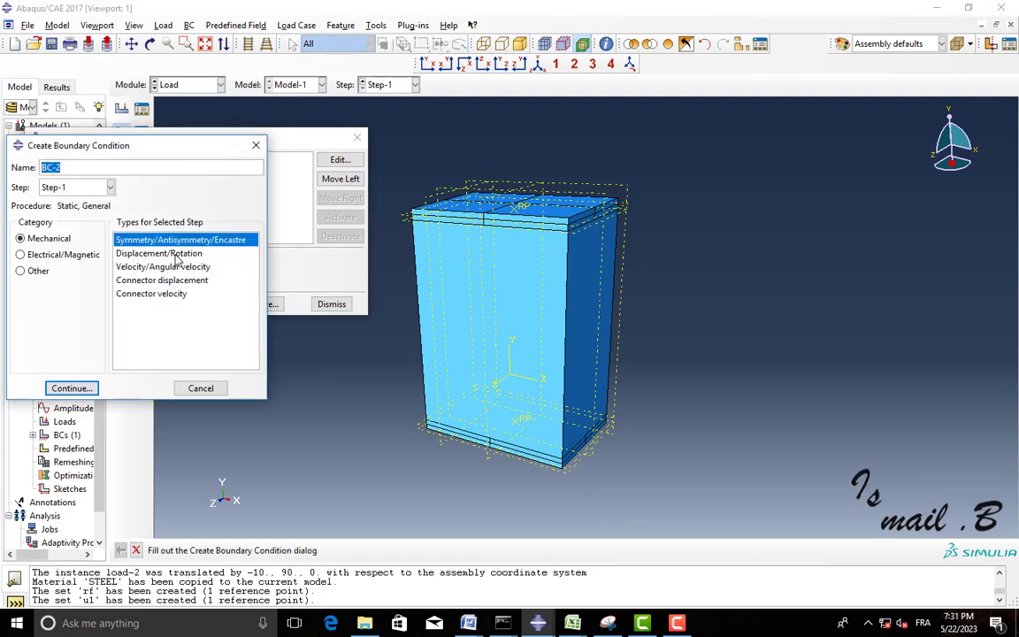
click(177, 255)
click(71, 387)
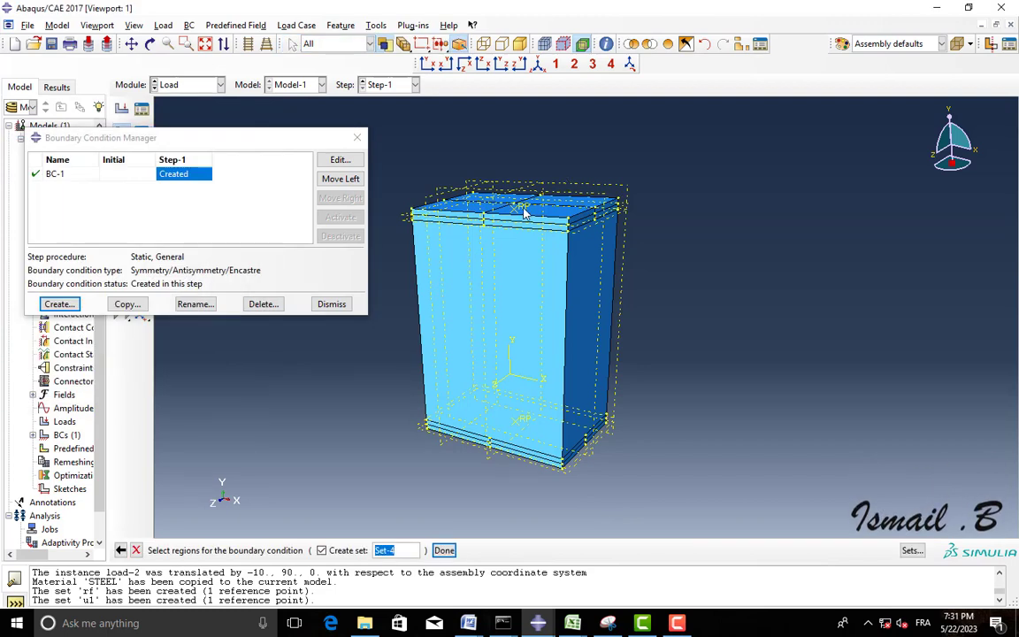
click(524, 210)
click(444, 550)
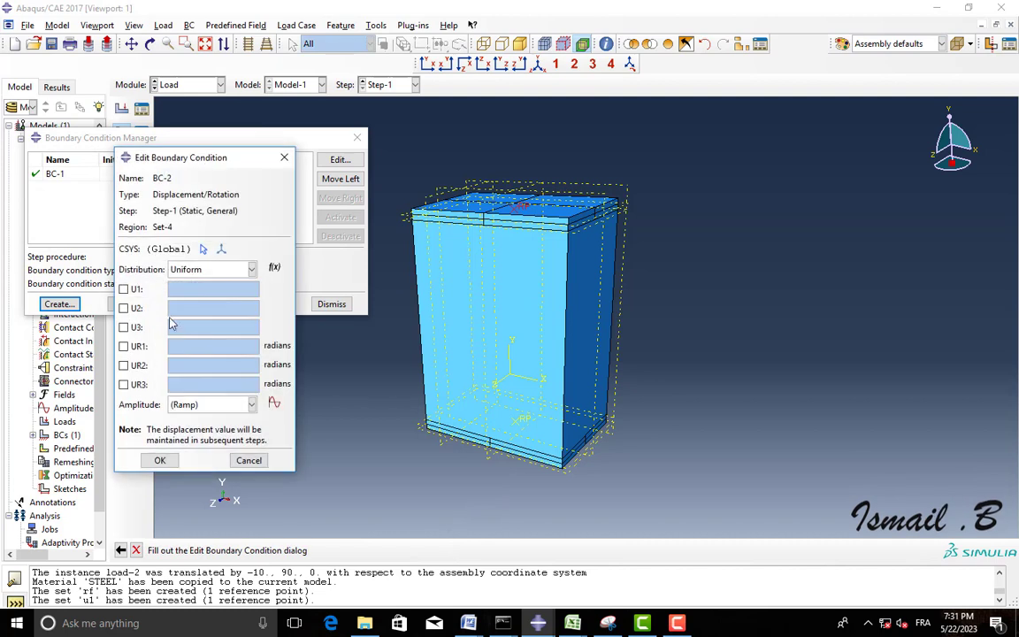
click(123, 327)
click(124, 345)
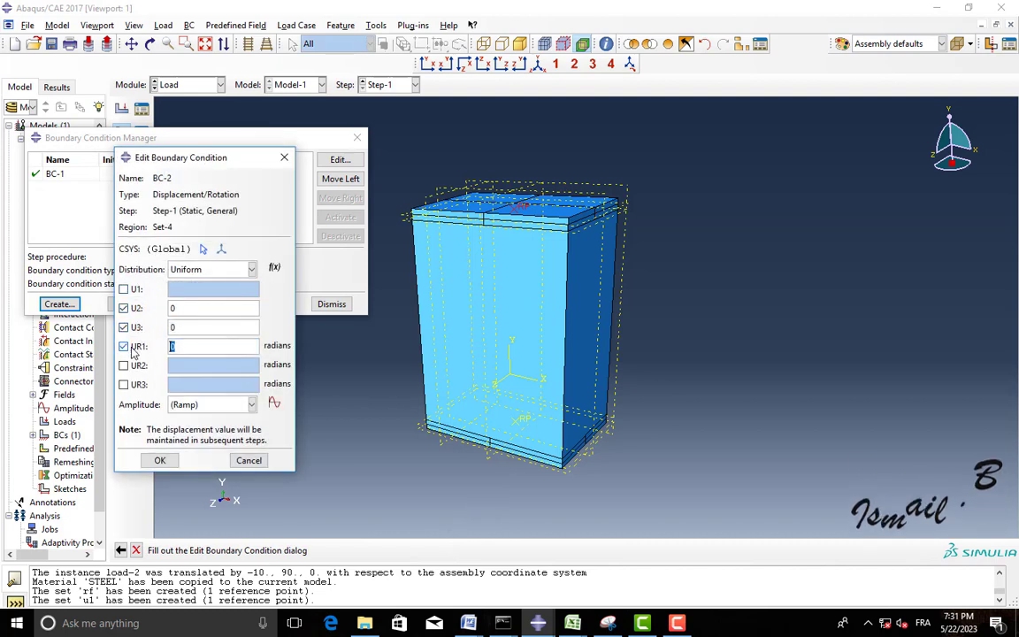
click(123, 365)
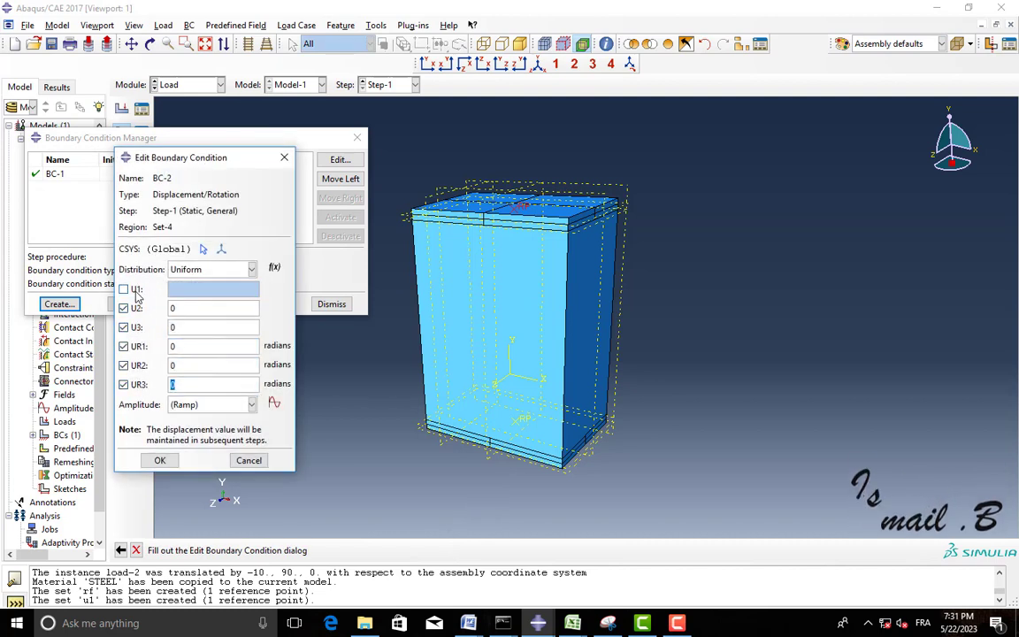
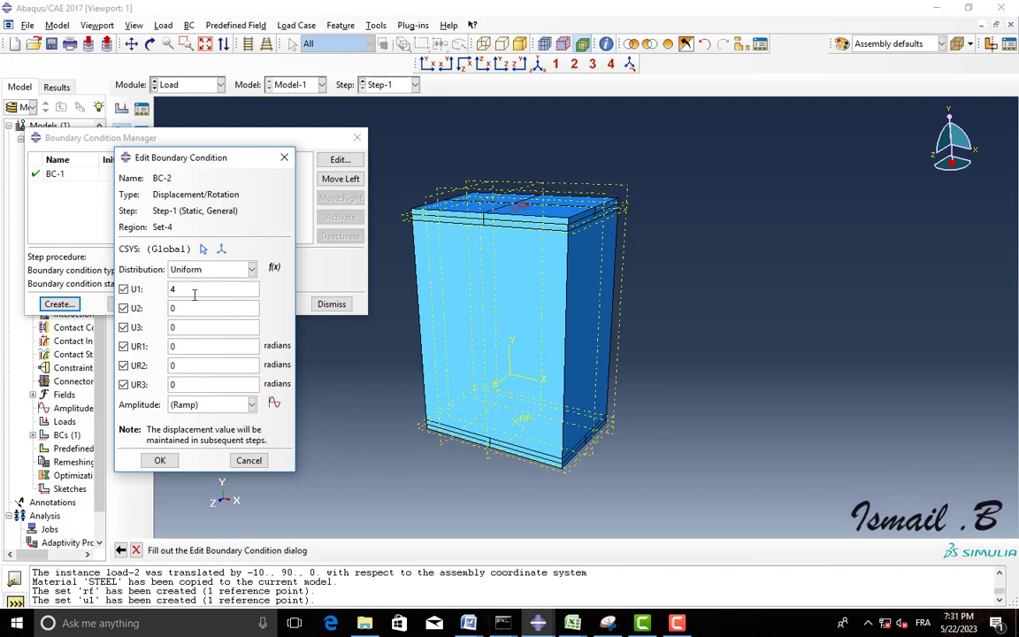
click(159, 460)
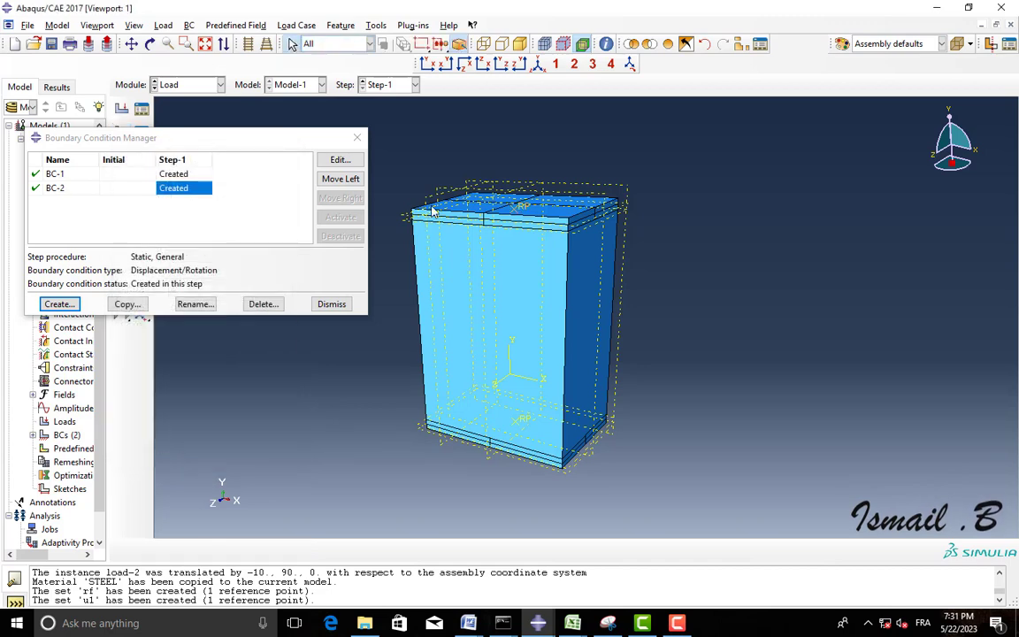
Check the settings of boundary condition BC-2 and switch to the Interaction module
click(340, 159)
click(284, 158)
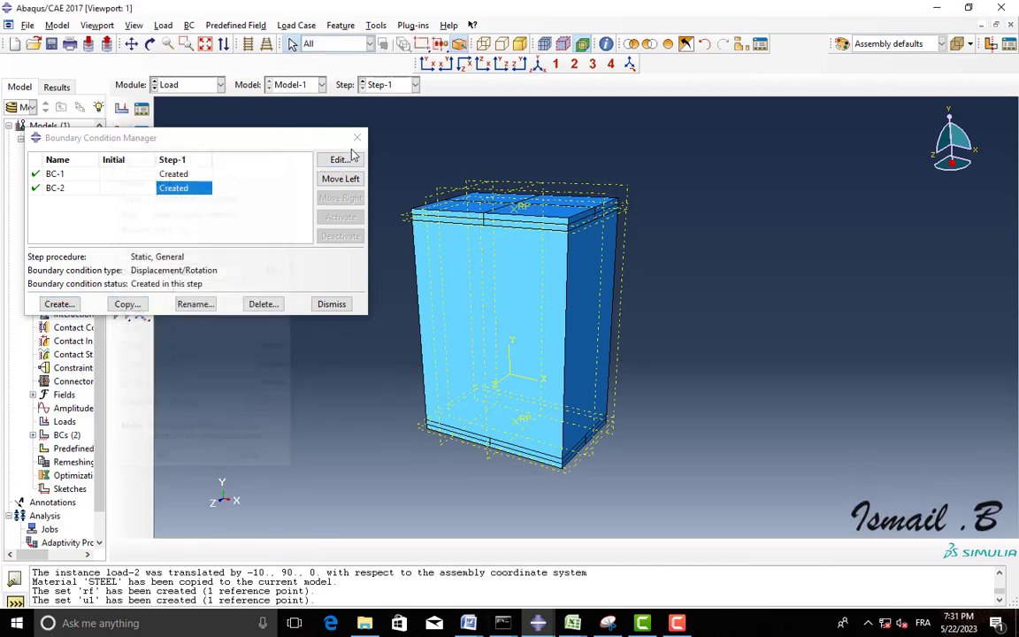
click(332, 303)
click(190, 84)
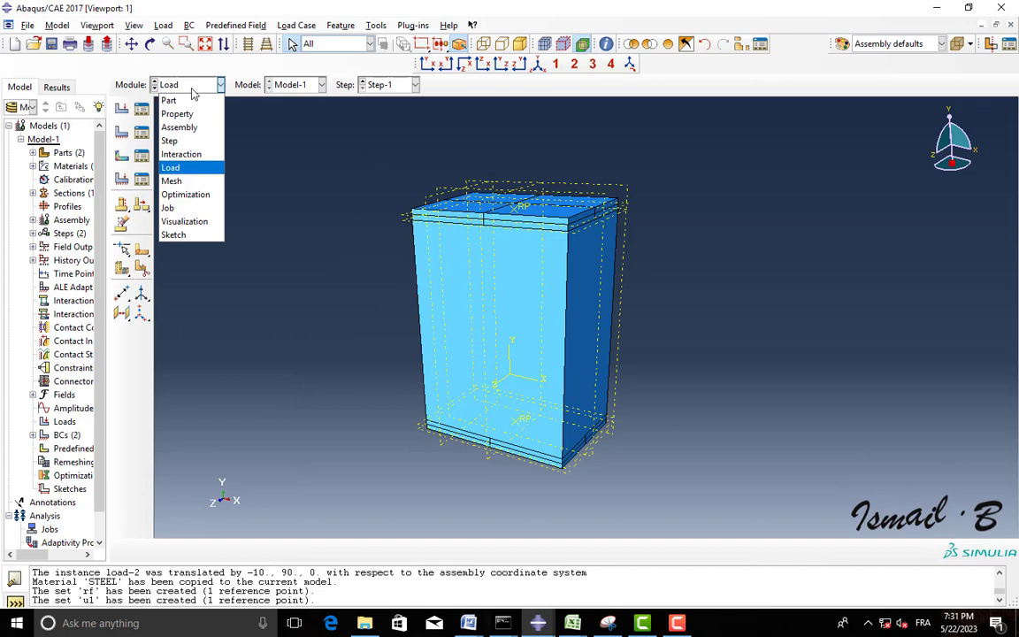
click(189, 160)
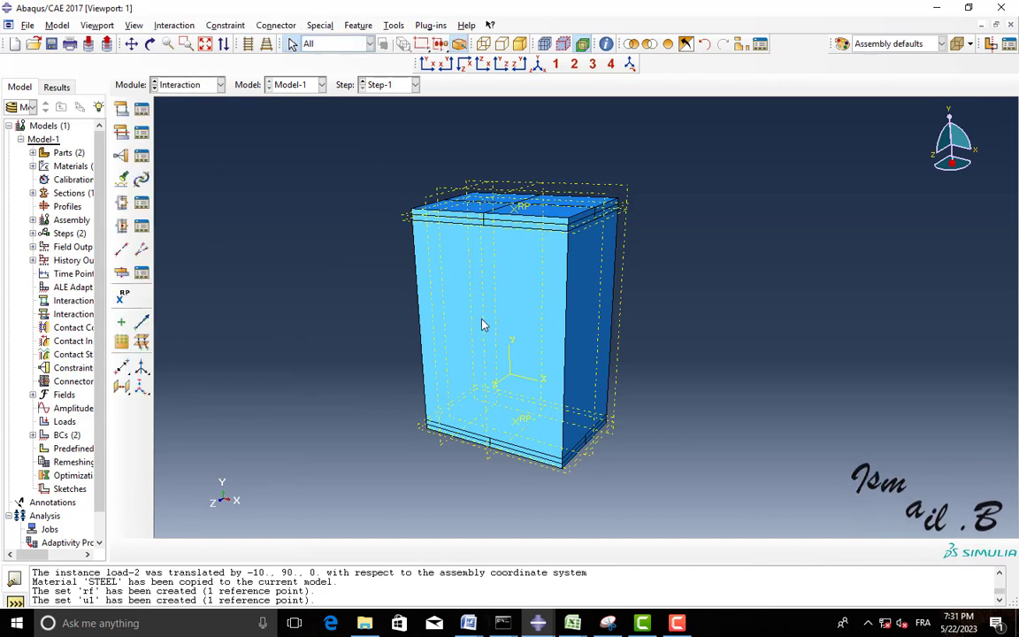
click(142, 133)
click(33, 261)
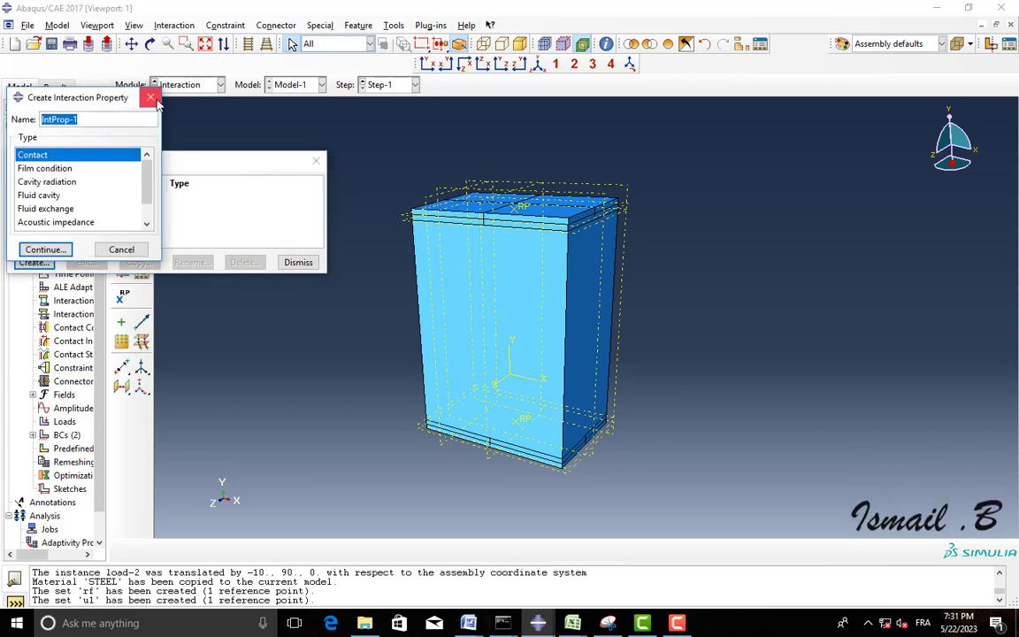
click(152, 99)
click(314, 161)
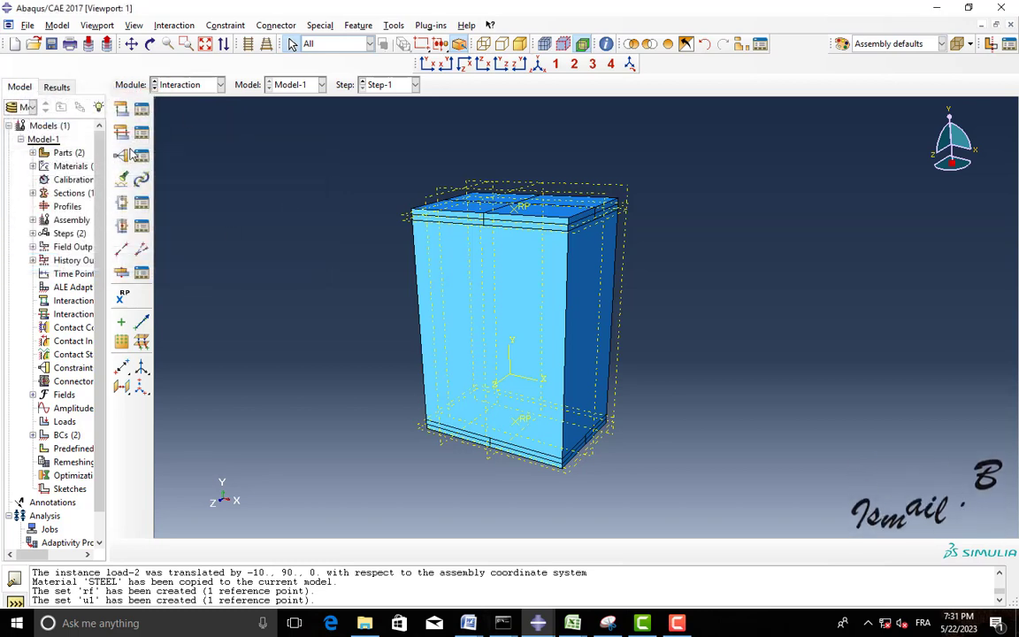
Find the contact pairs in the whole model and create both plate-to-block pairs as Tie constraints
click(123, 180)
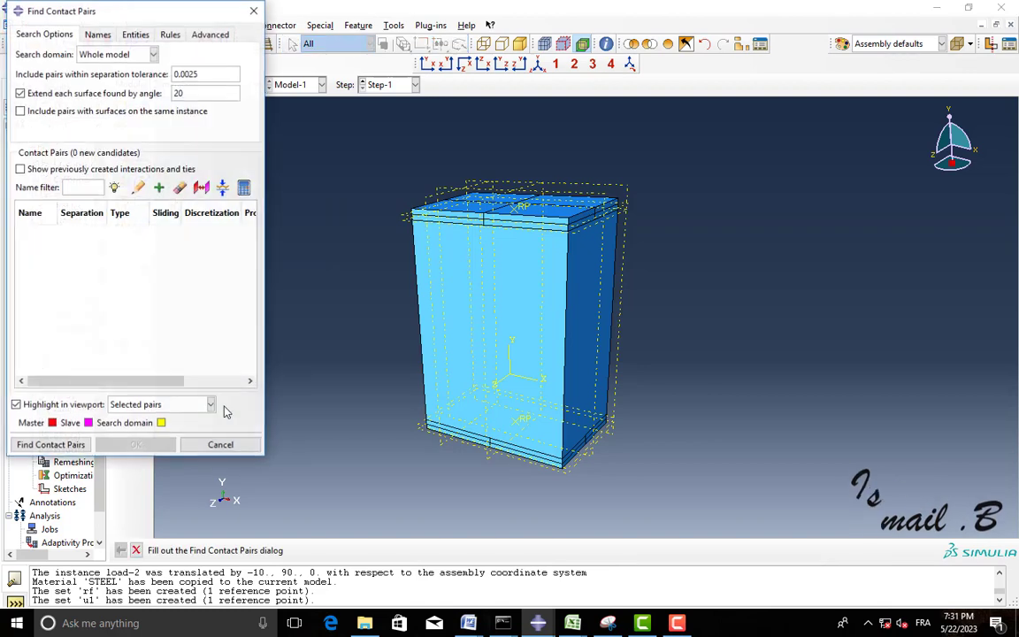
click(51, 445)
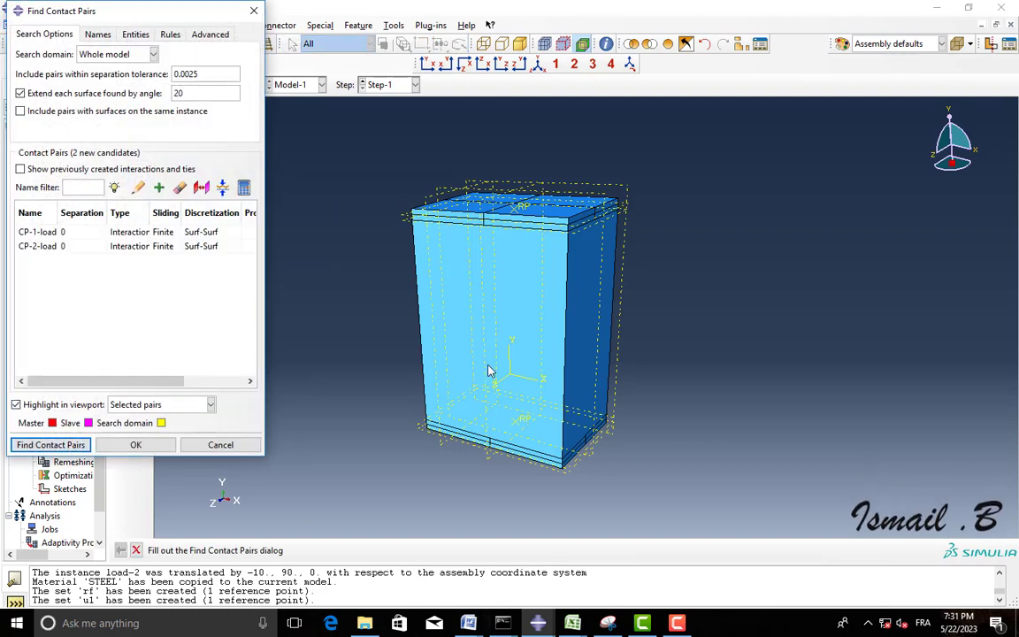
click(128, 233)
click(141, 246)
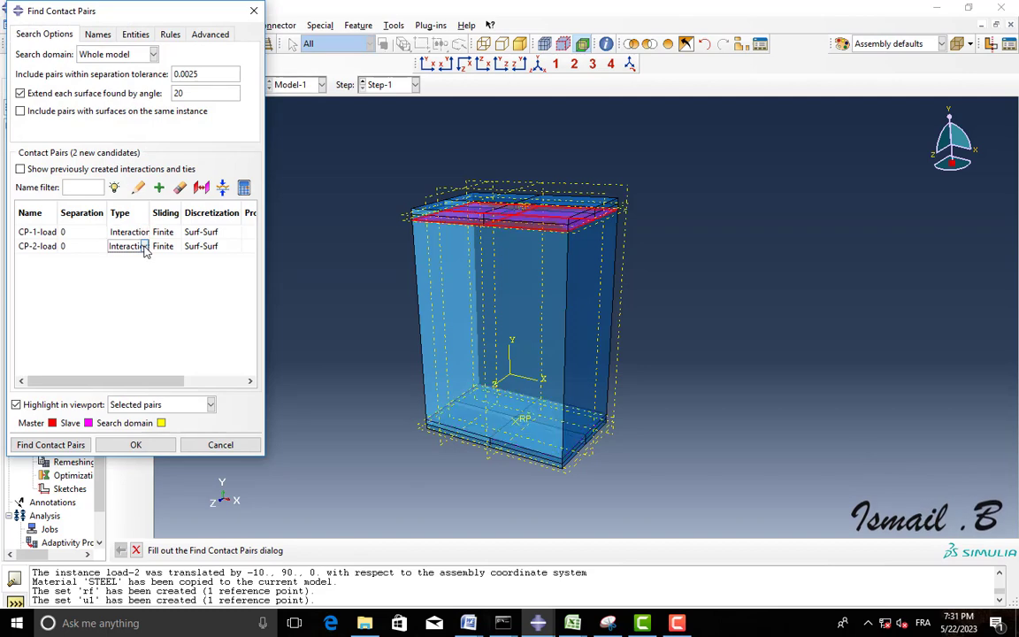
click(143, 233)
click(117, 256)
click(128, 245)
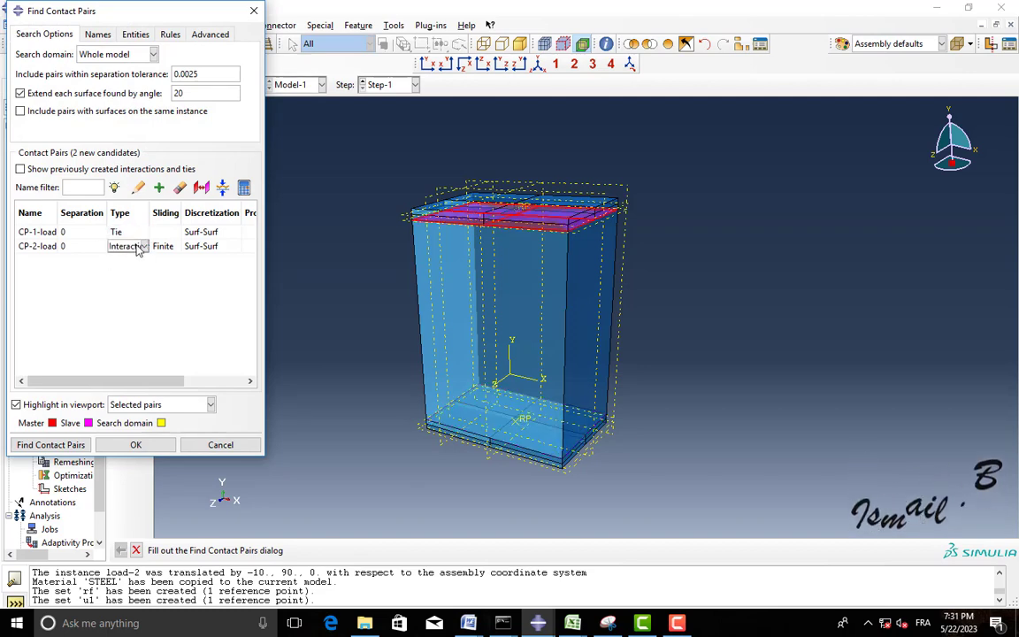
click(144, 246)
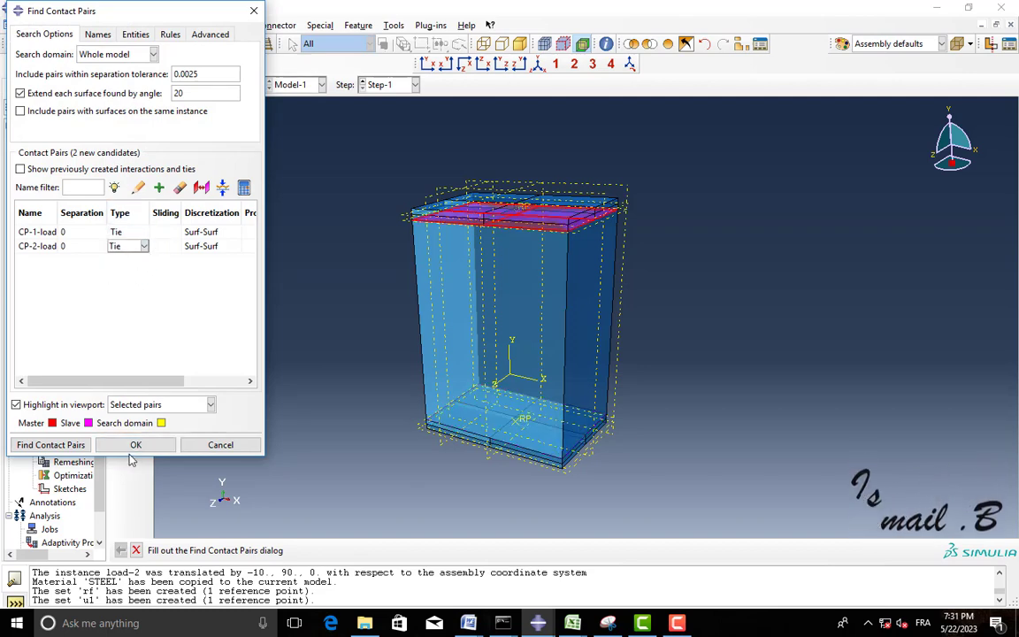
click(133, 447)
Inspect the master and slave surfaces of the tie constraints CP-1-load-1-p-2 and CP-2-load-2-p-2
click(142, 156)
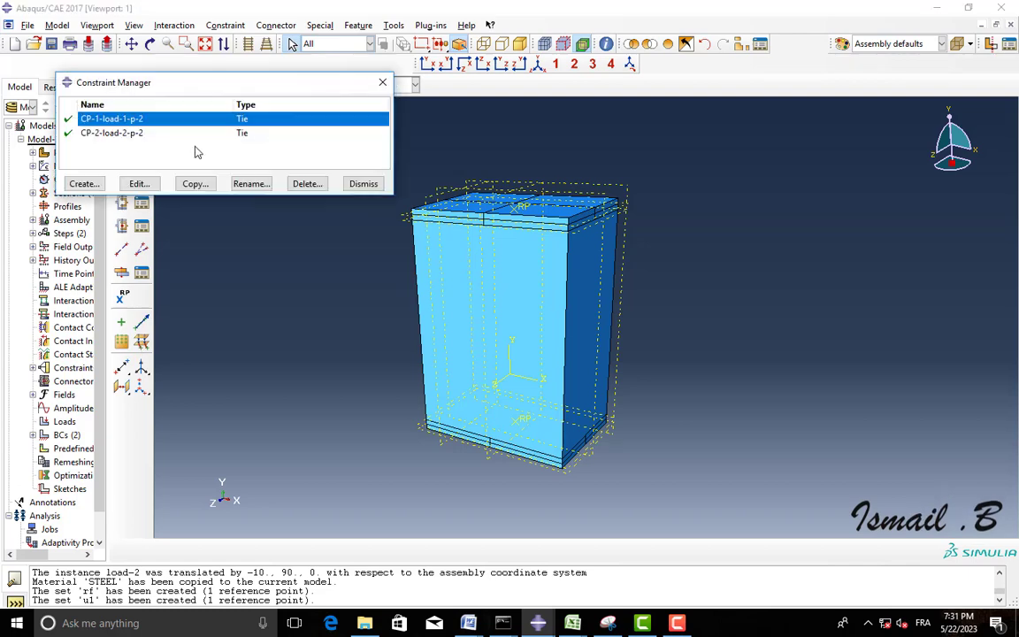
click(139, 184)
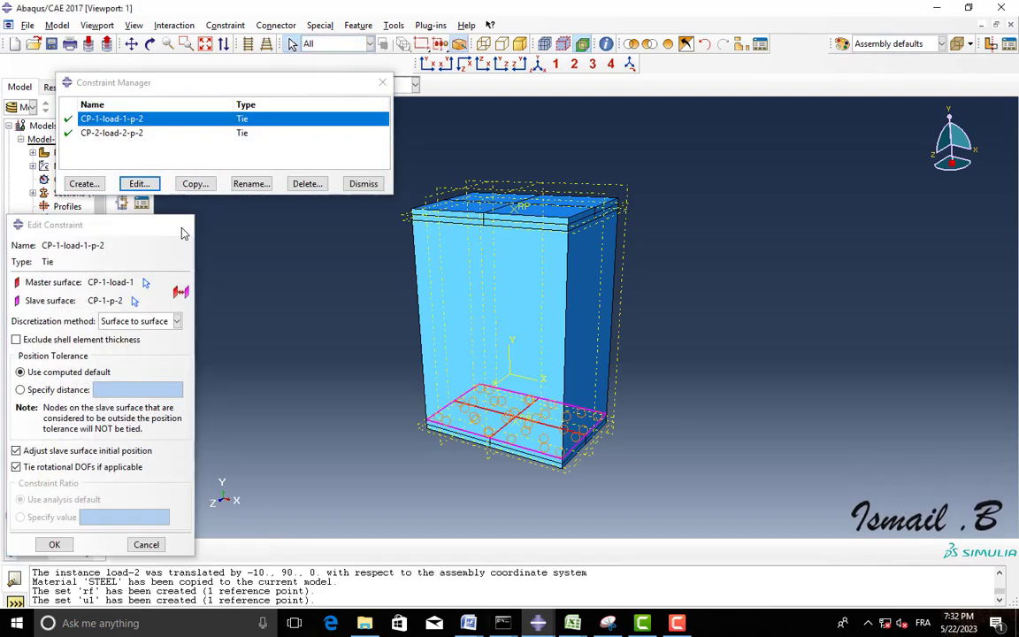
click(183, 229)
click(131, 133)
click(138, 184)
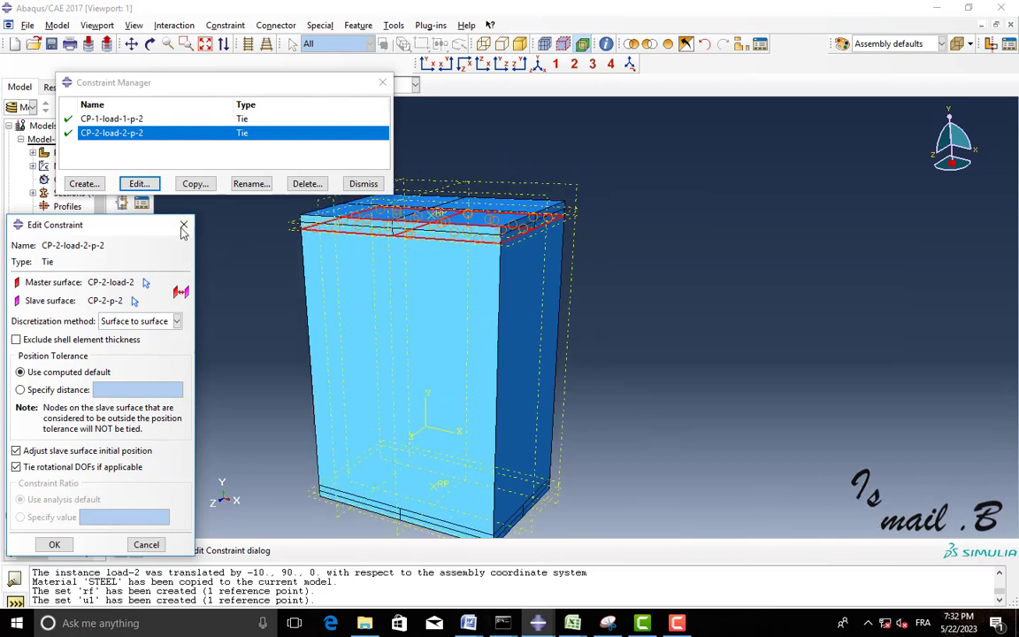
click(183, 229)
click(363, 184)
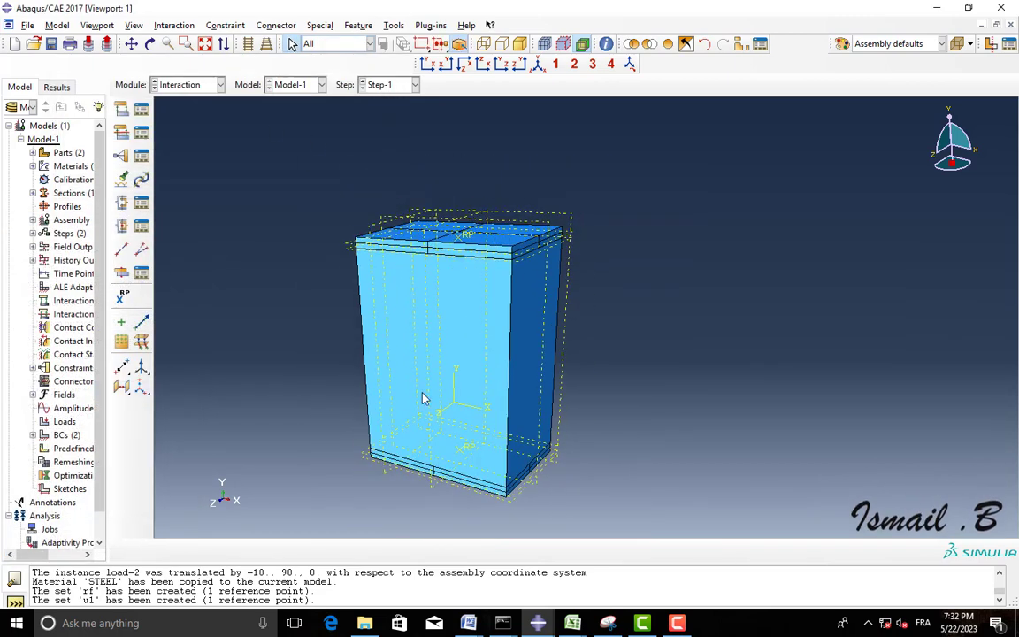
In the Mesh module, seed the load part with an approximate global size of 3 and mesh it
click(220, 84)
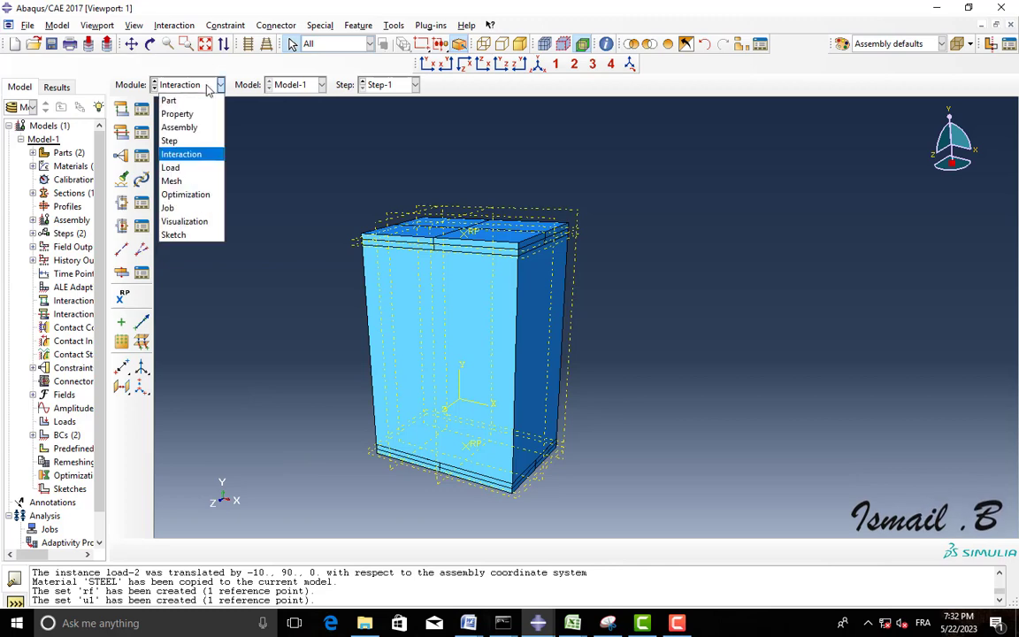
click(177, 181)
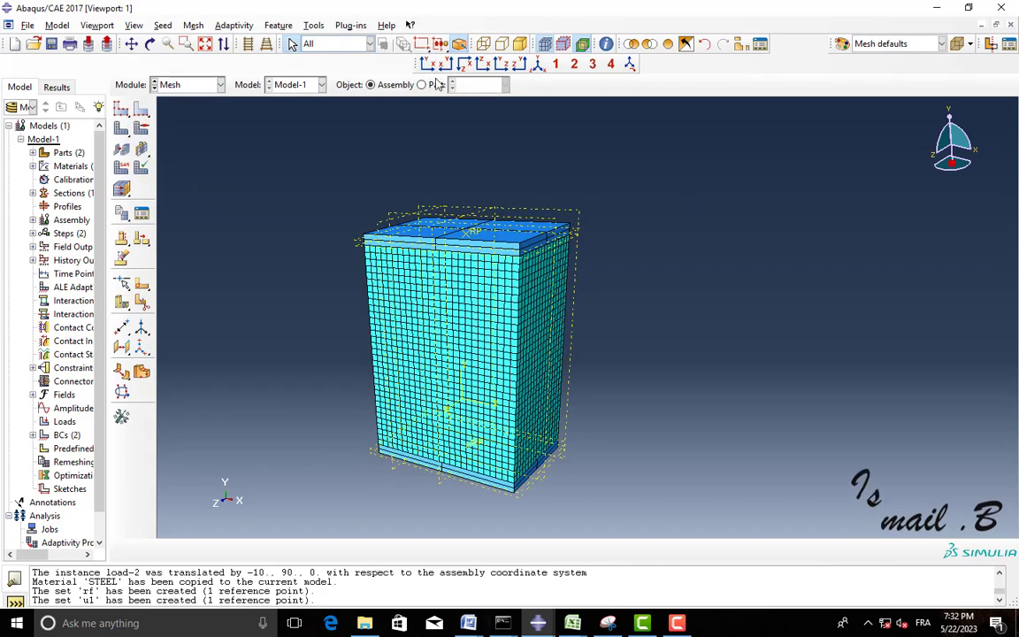
click(435, 84)
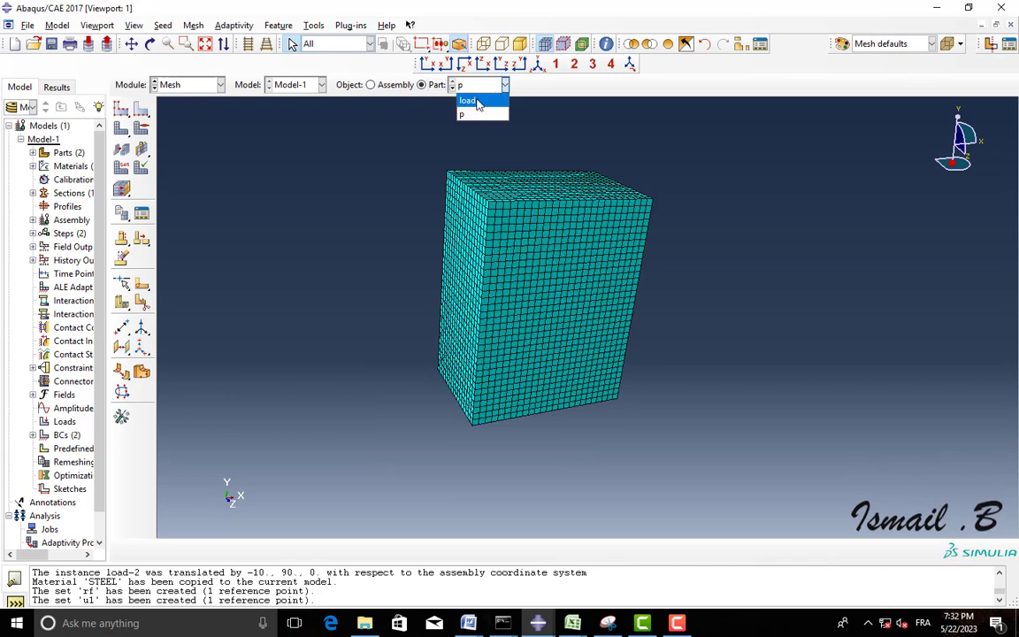
click(469, 101)
click(121, 108)
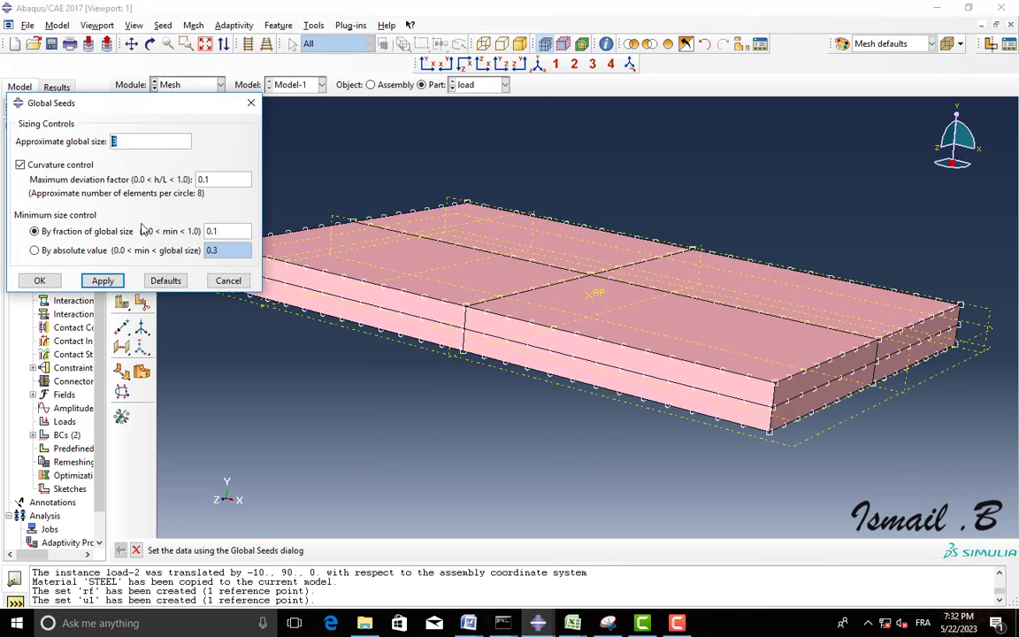
click(40, 280)
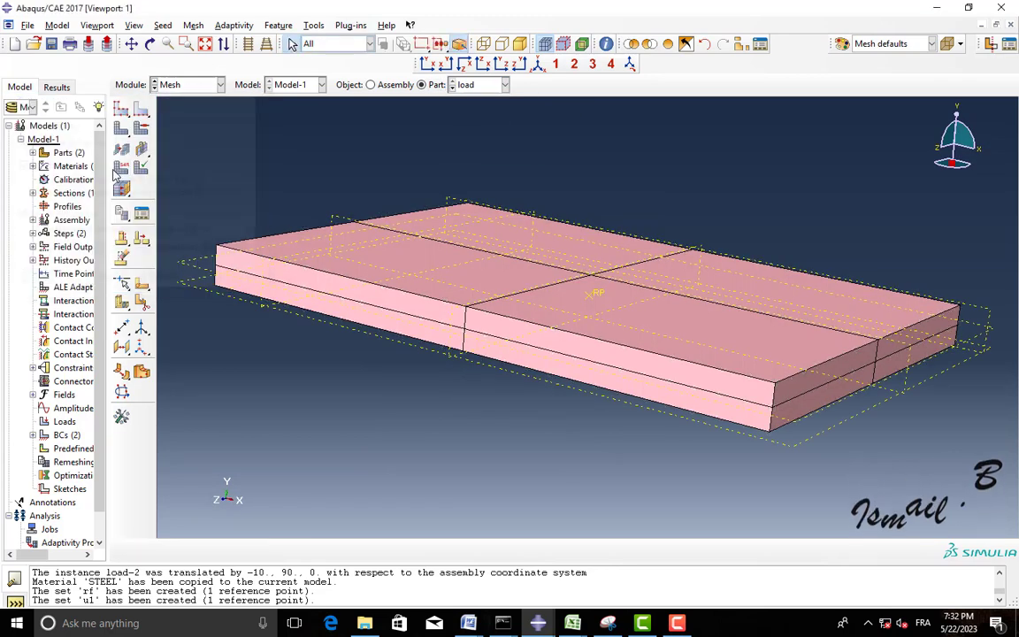
click(121, 189)
click(238, 549)
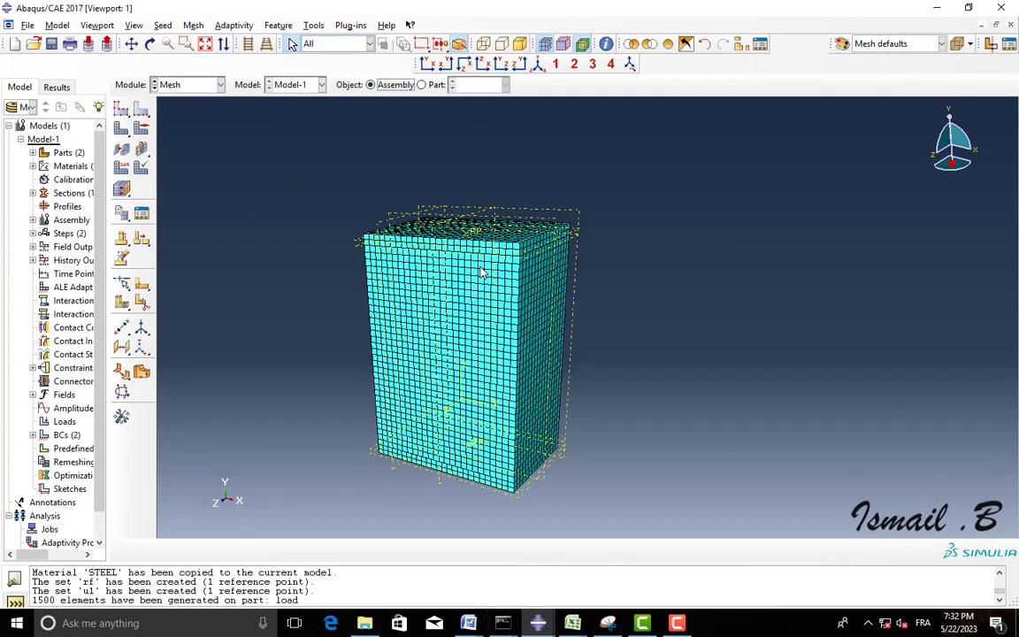
Color-code the meshed assembly by parts
scroll(482, 272, up, 3)
scroll(553, 195, down, 2)
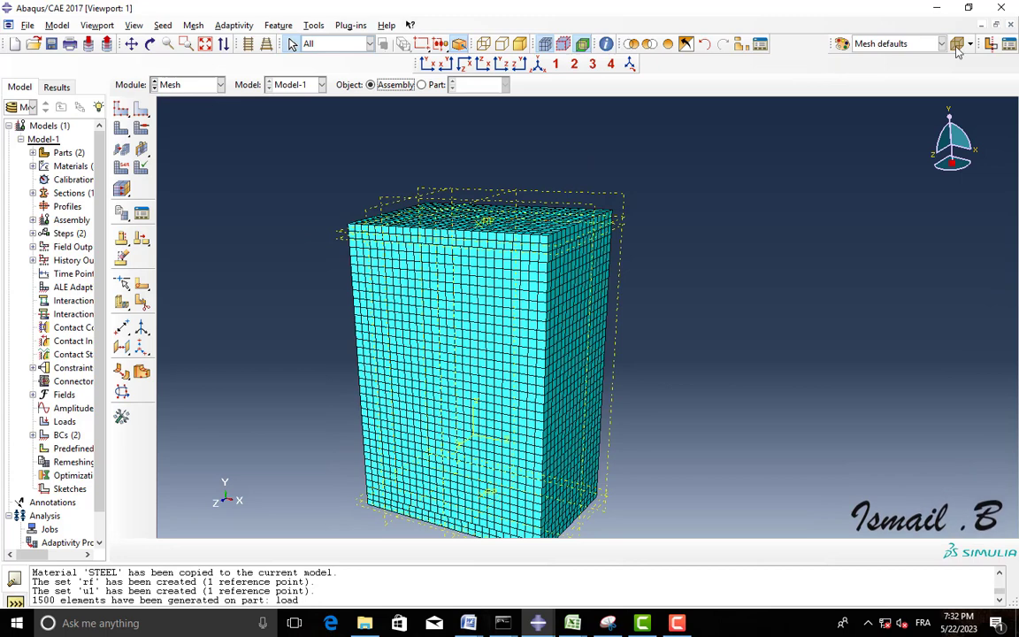
click(923, 48)
click(834, 71)
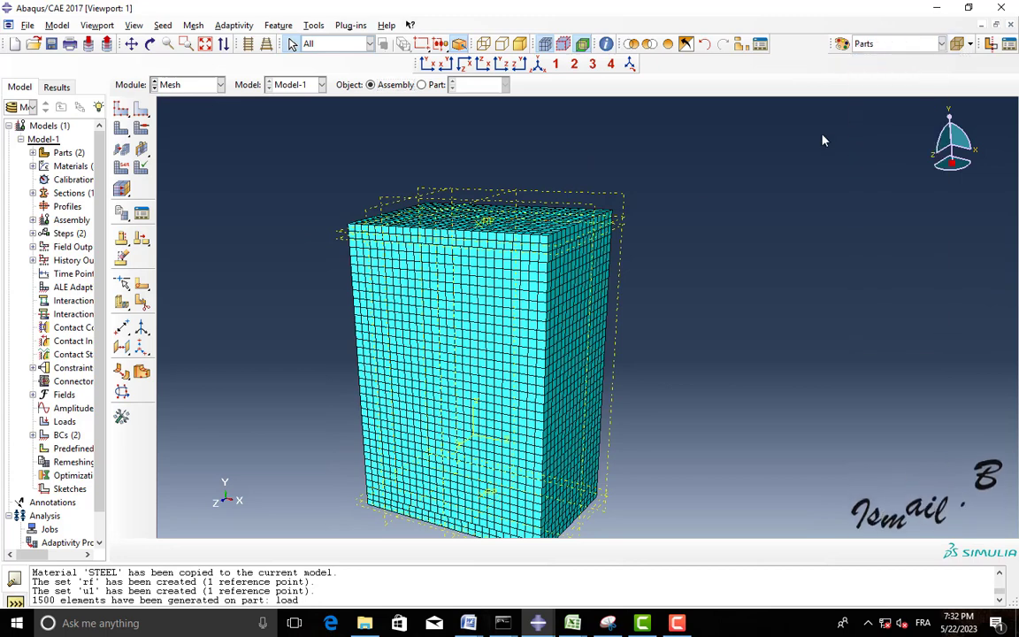
In the Job module, create a job named shear for Model-1 with default settings and submit it
click(184, 84)
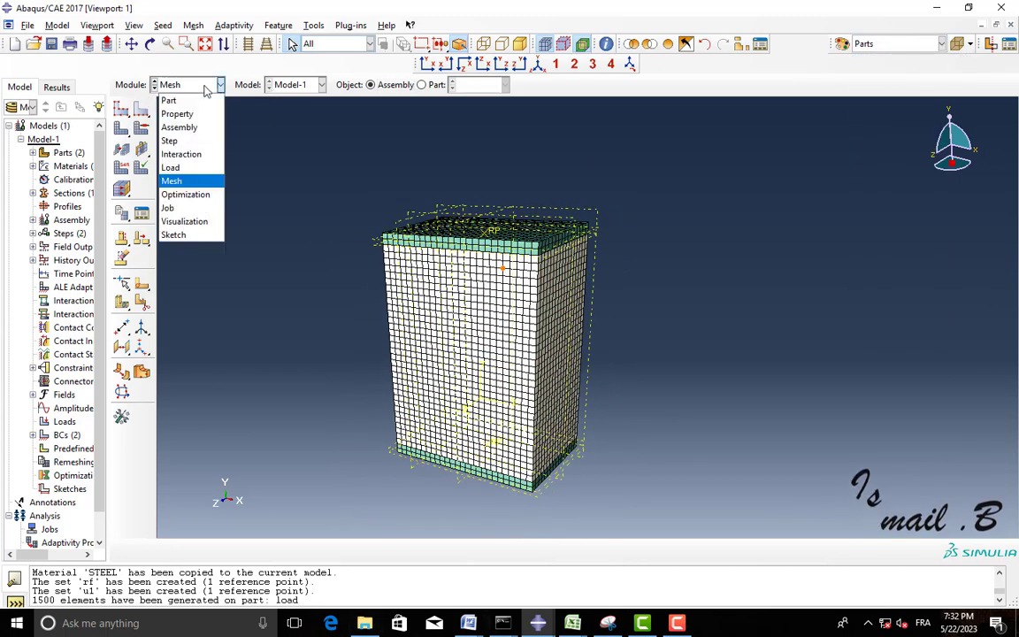
click(177, 205)
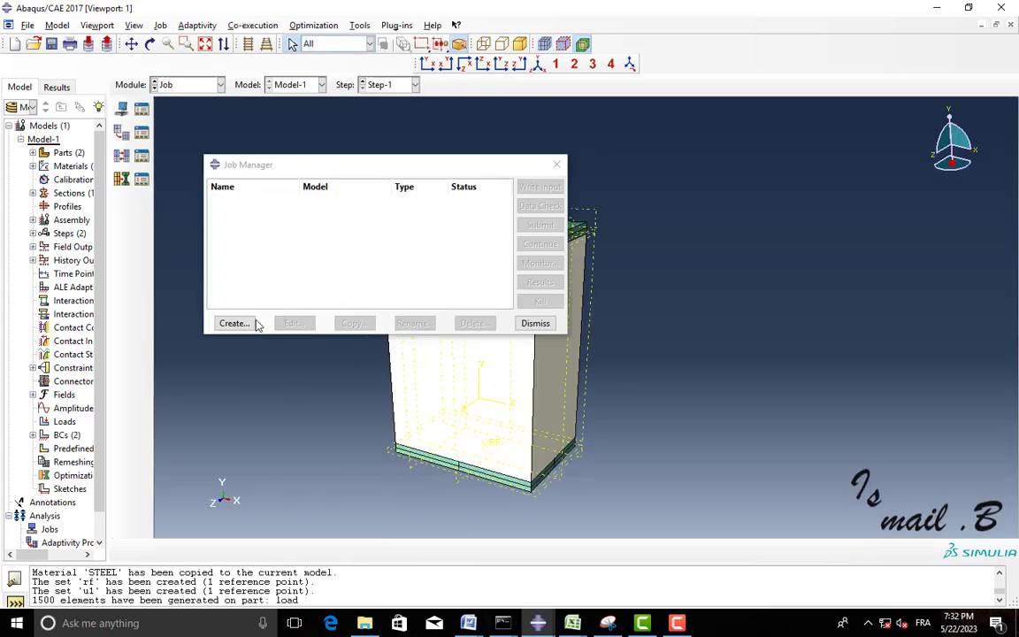
click(253, 323)
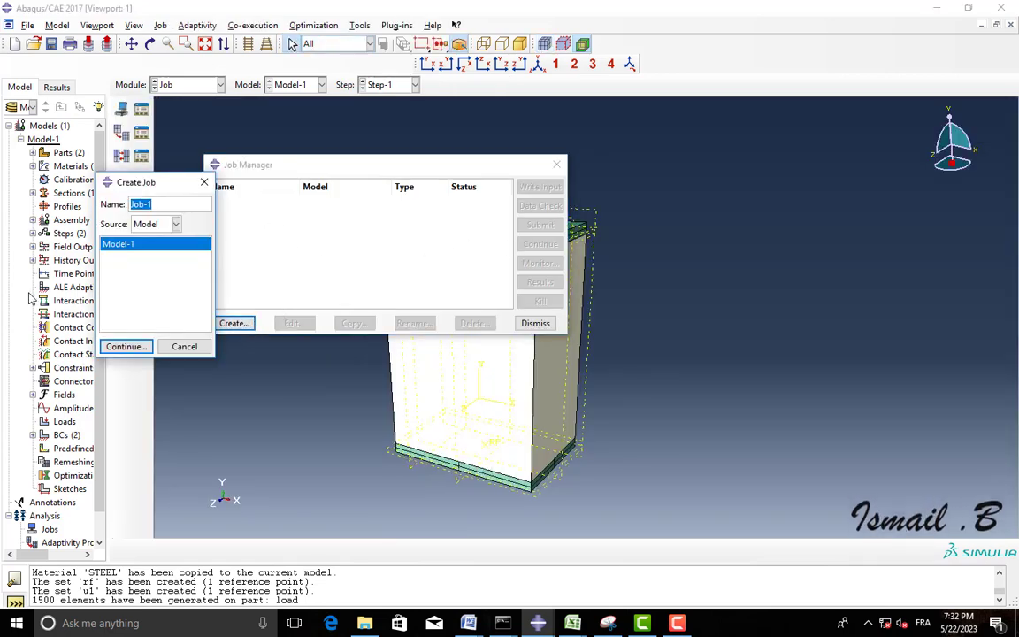
text(shear)
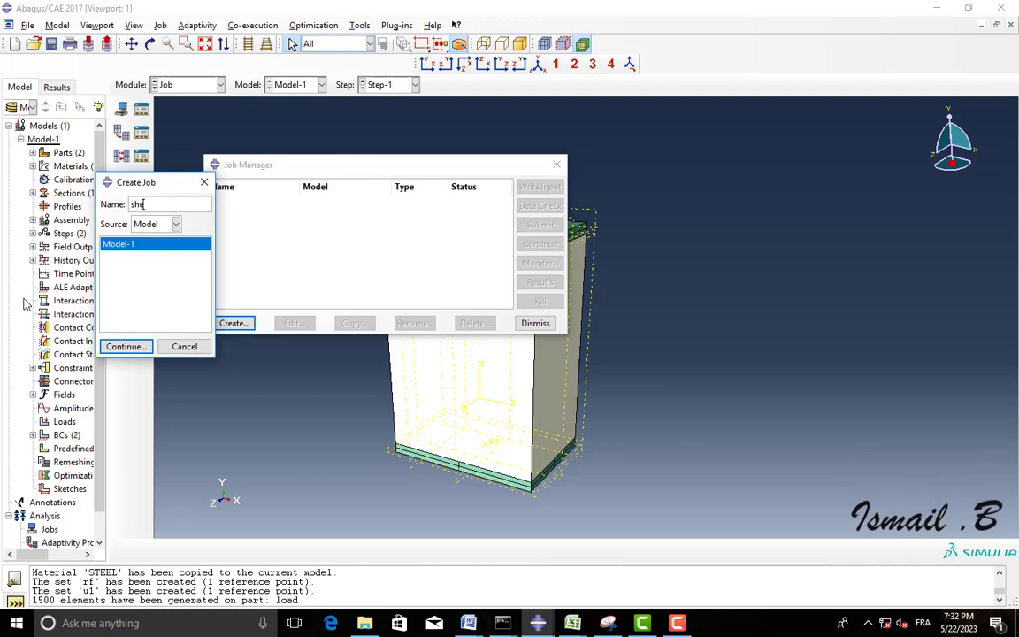
click(146, 345)
click(87, 418)
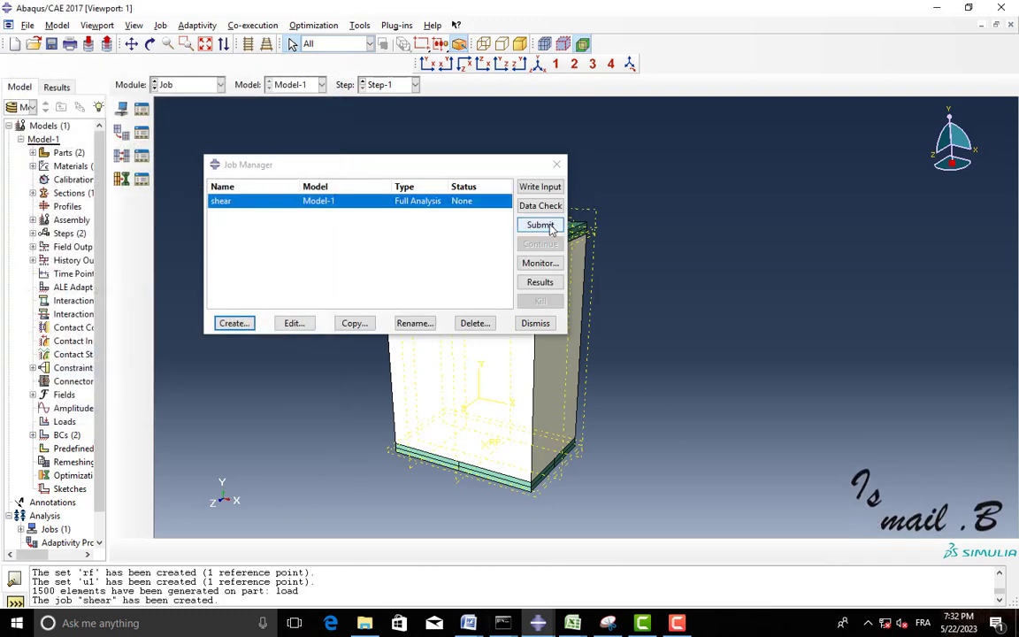
click(540, 224)
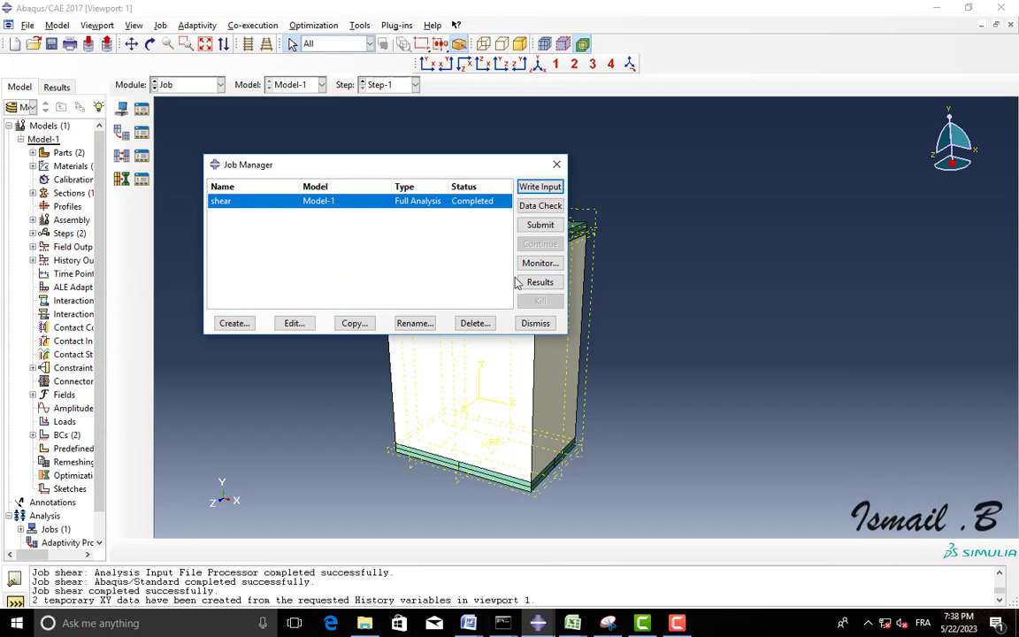
Plot the shear job's results as contours on the deformed shape in the XY view and animate their time history
click(539, 281)
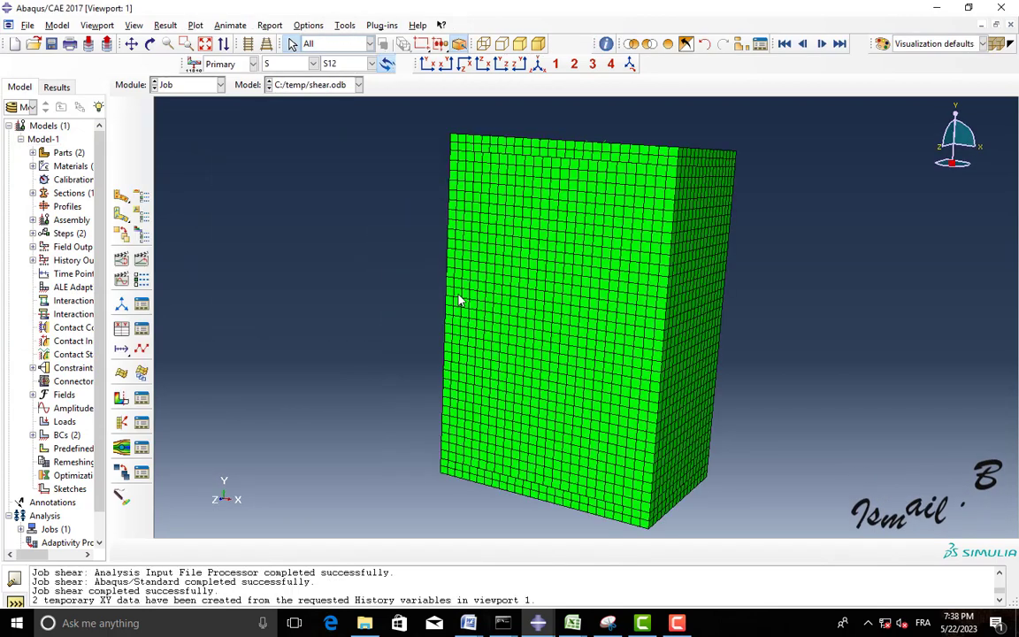
click(124, 179)
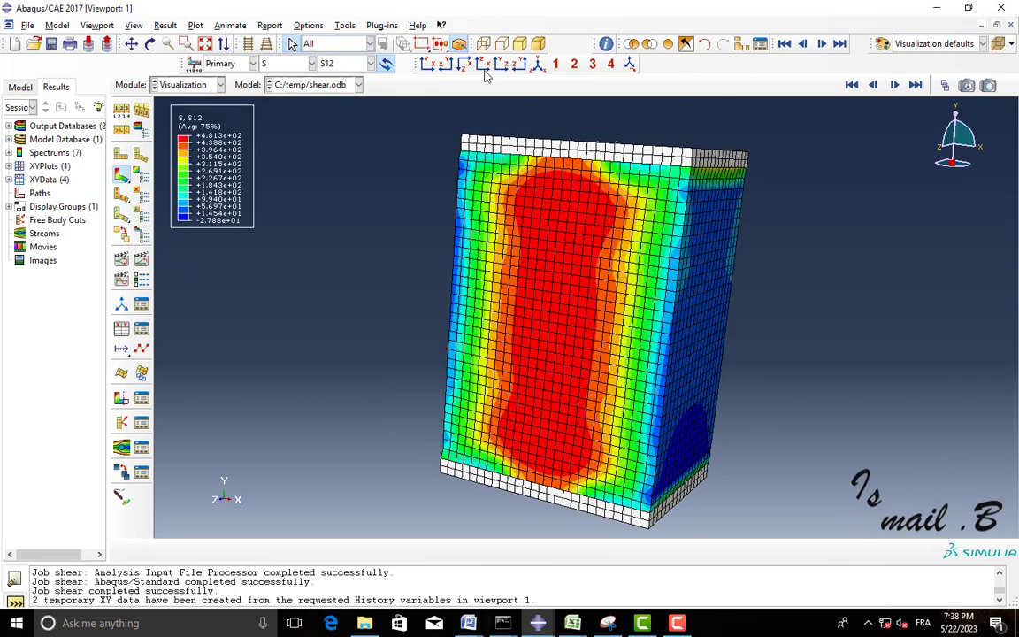
click(428, 65)
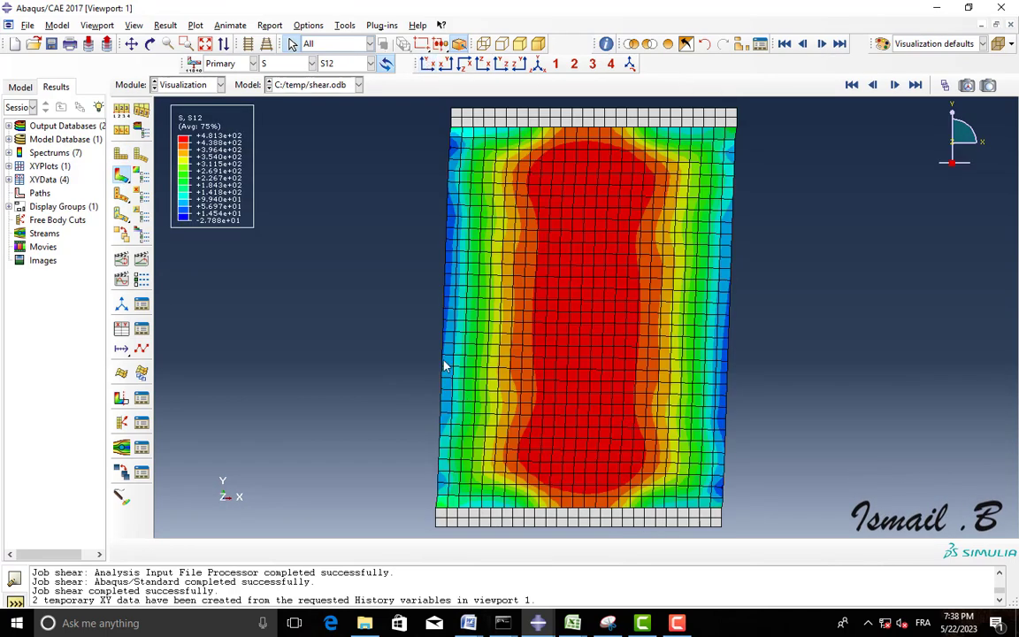
click(141, 259)
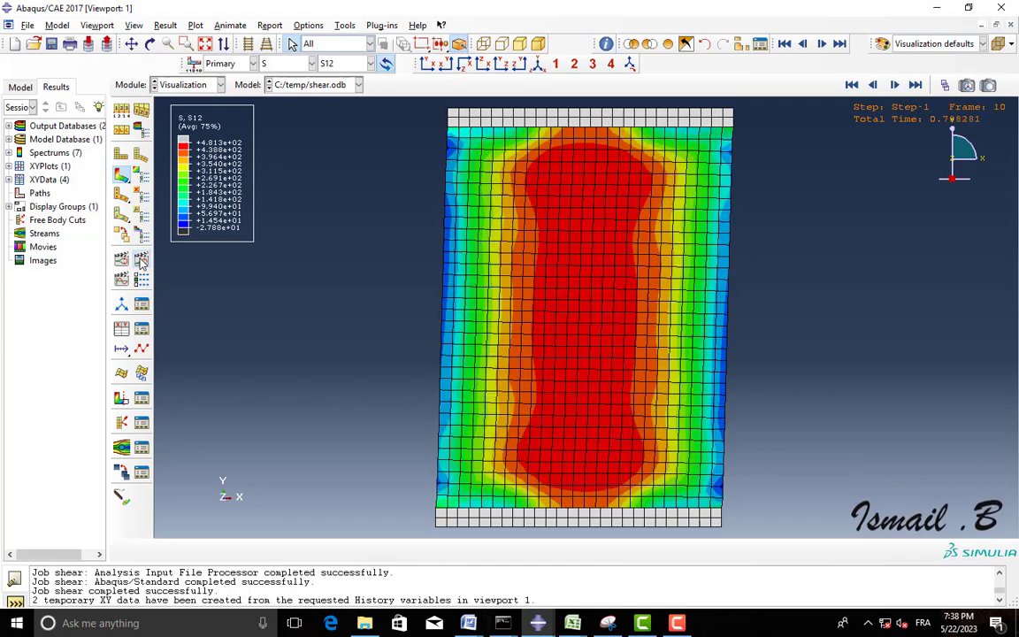
Change the contour plot's stress component to Mises
click(311, 63)
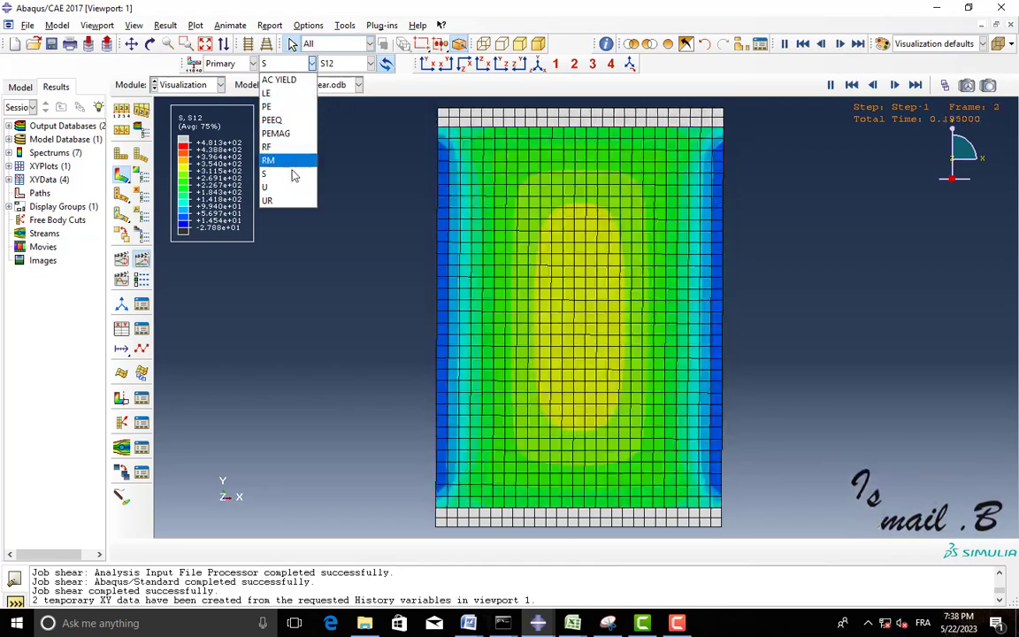
click(291, 173)
click(361, 66)
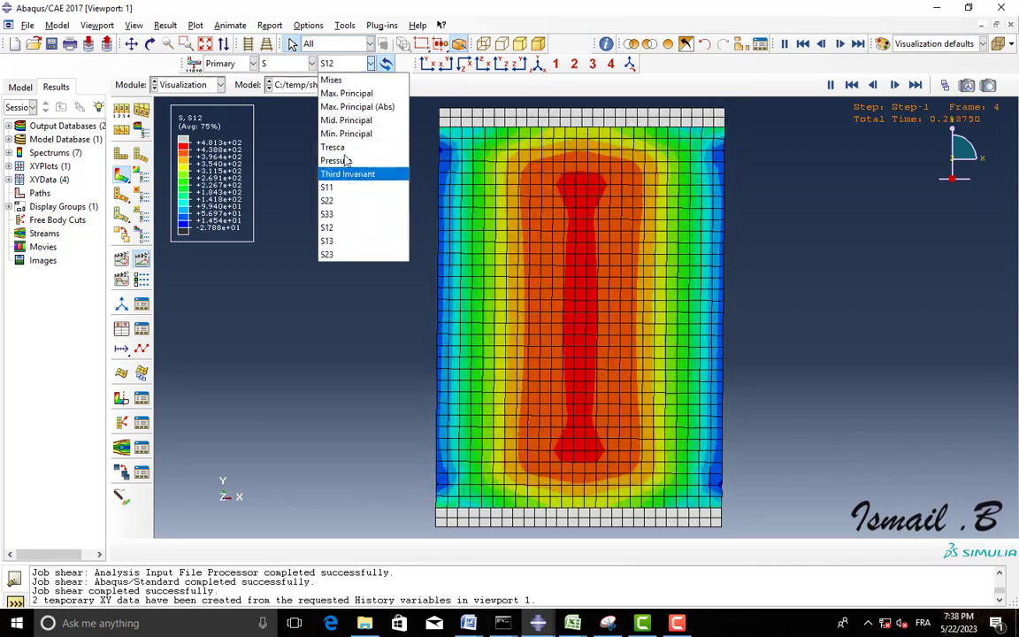
click(340, 81)
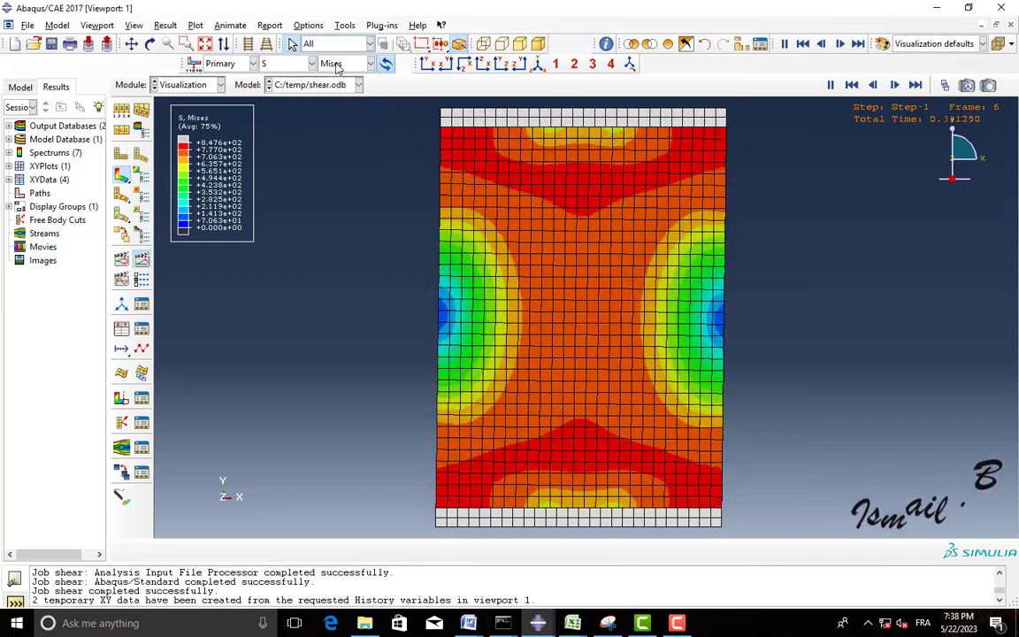
Show the last frame of the Mises results and change the contoured field output variable to AC YIELD
click(915, 85)
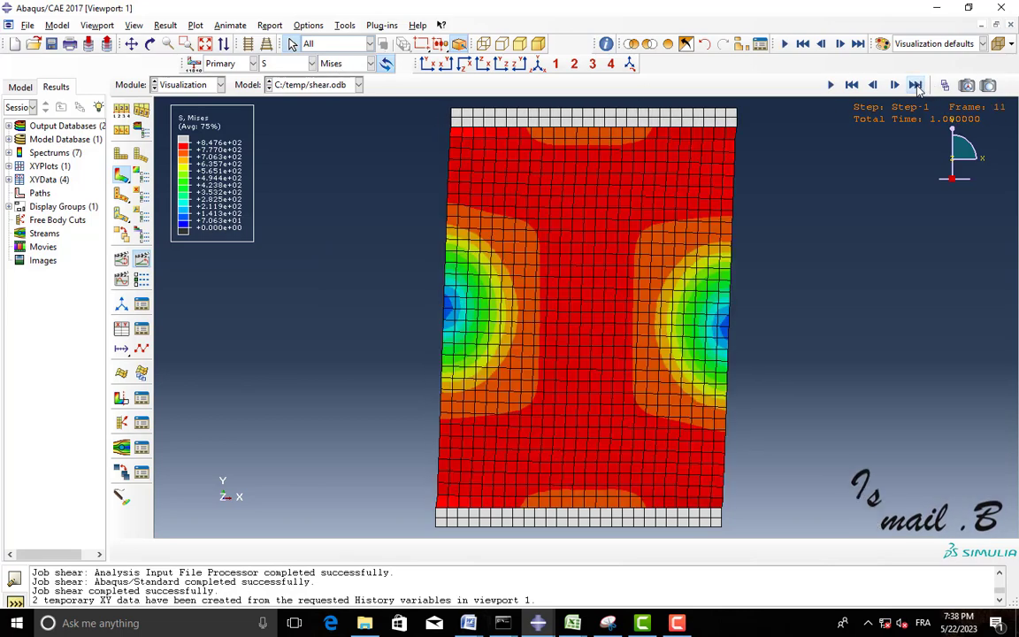
scroll(481, 370, down, 1)
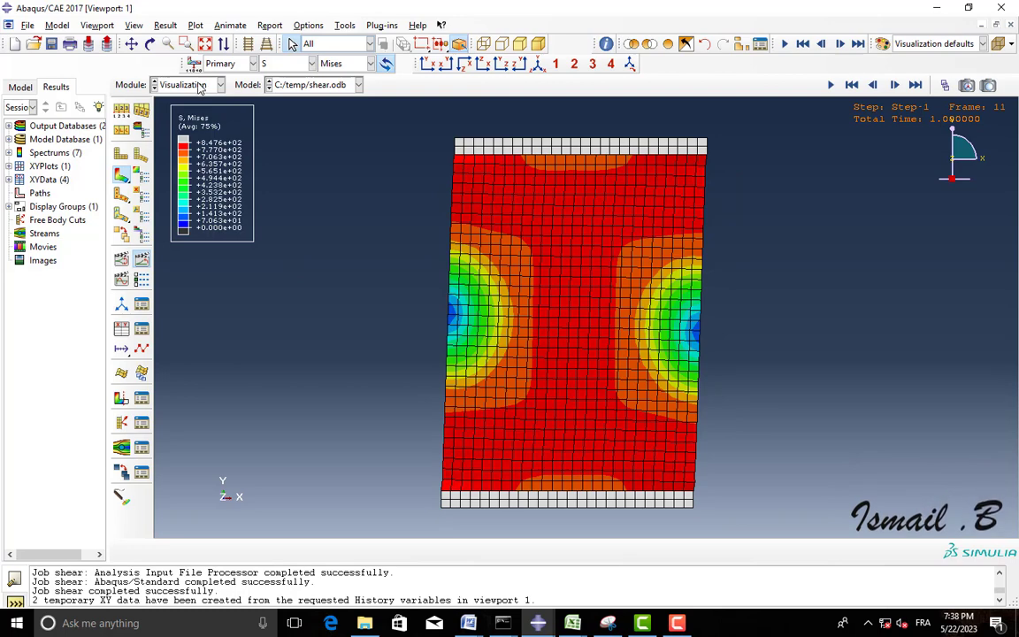
click(332, 63)
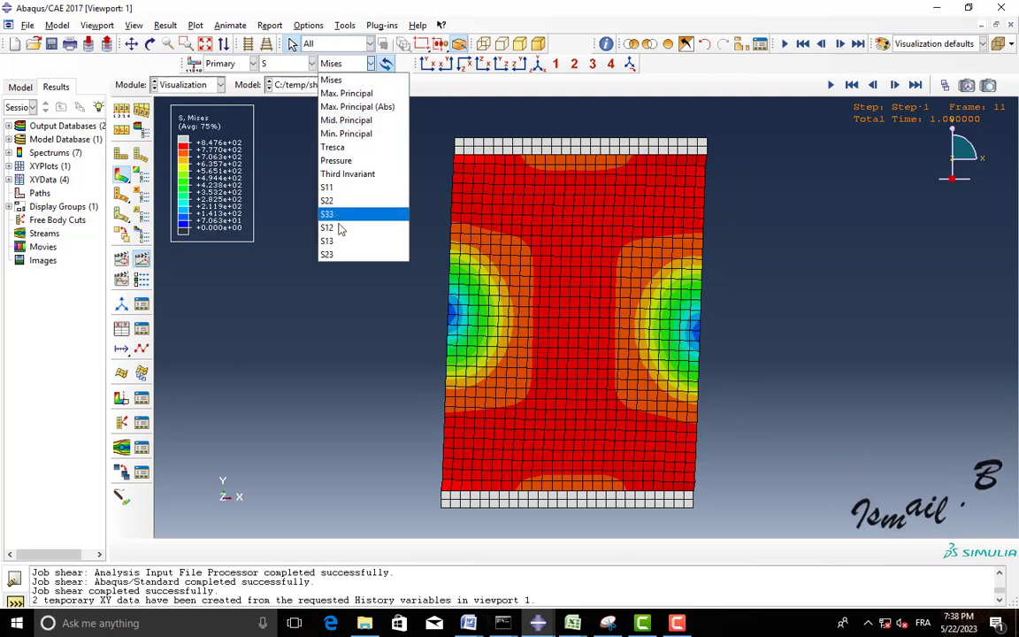
click(274, 66)
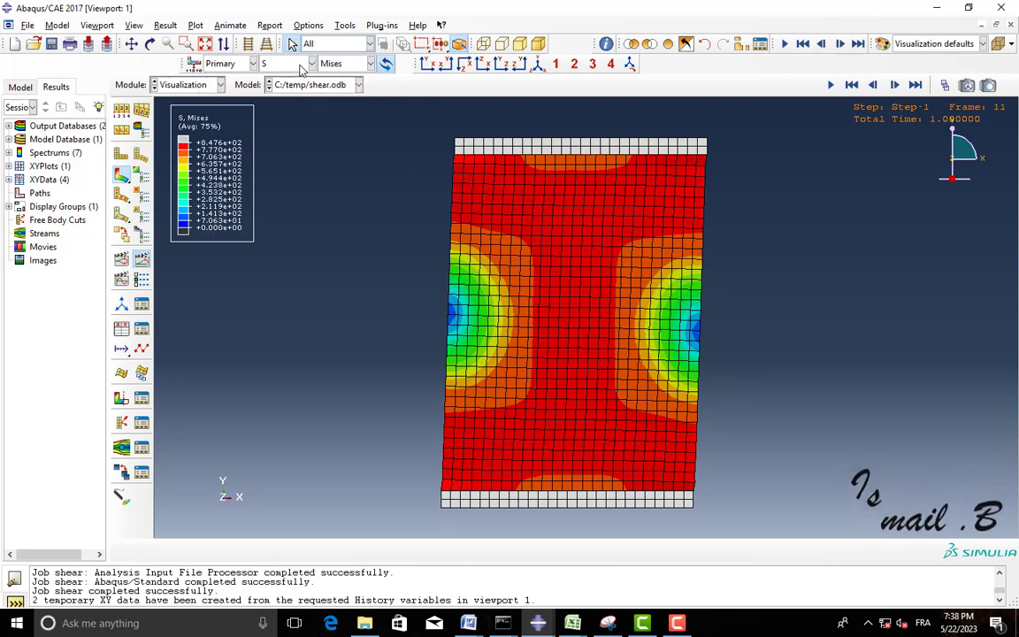
click(283, 64)
click(279, 80)
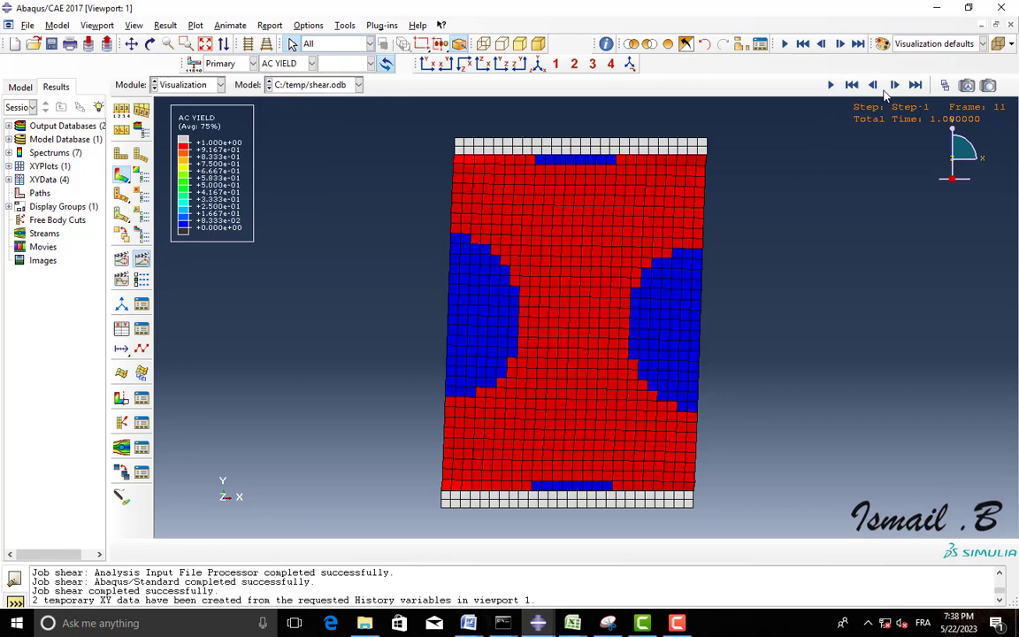
Step backward and forward through the result frames to examine how the AC YIELD zone spreads through the block
click(871, 87)
click(871, 87)
click(871, 87)
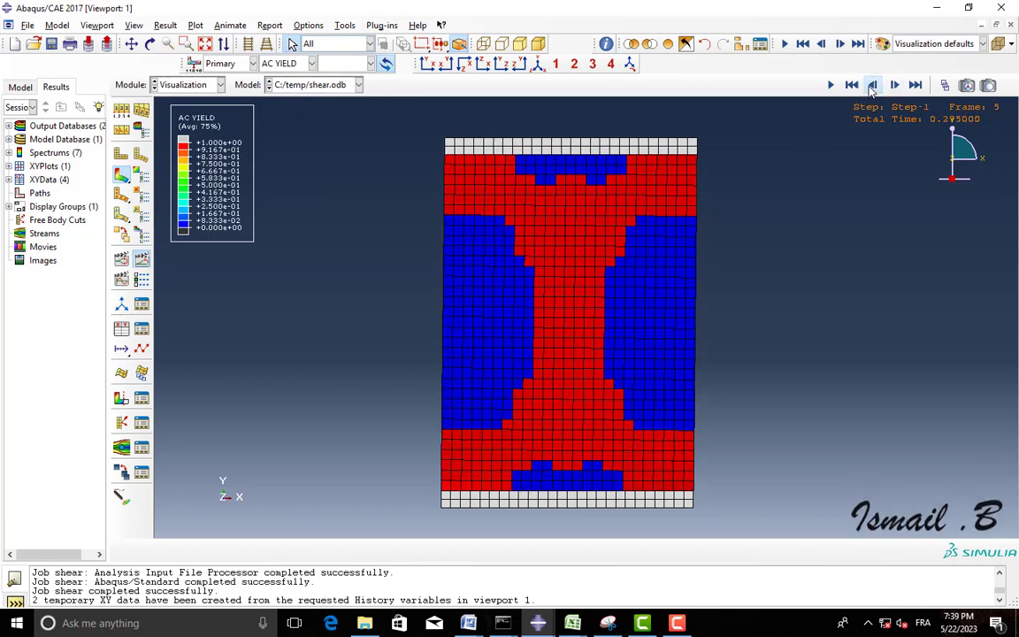
click(871, 86)
click(893, 86)
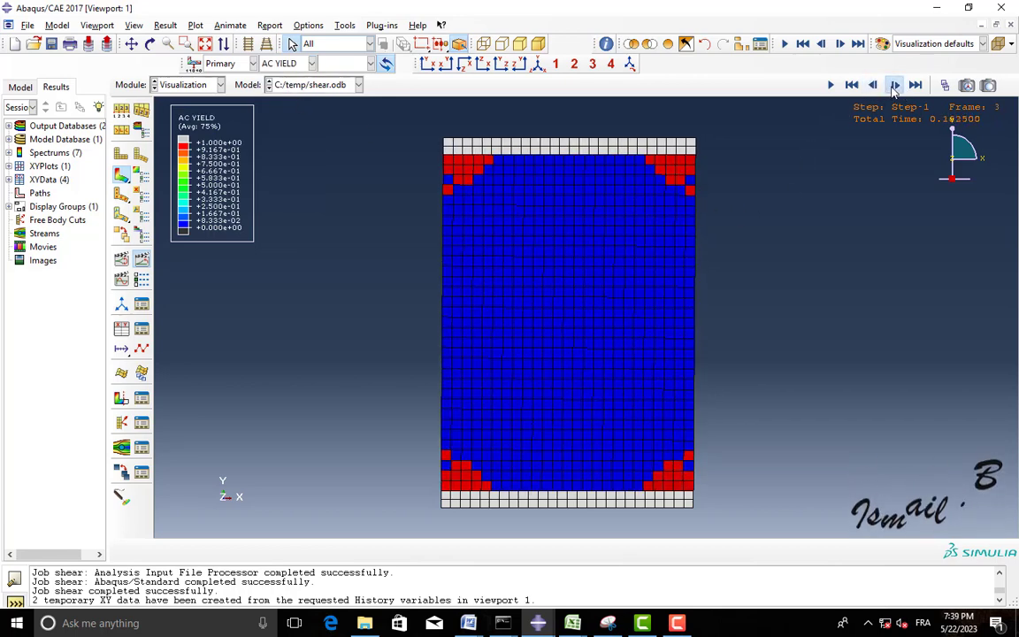
click(893, 87)
click(893, 87)
click(893, 87)
click(893, 86)
click(893, 87)
click(893, 86)
click(893, 86)
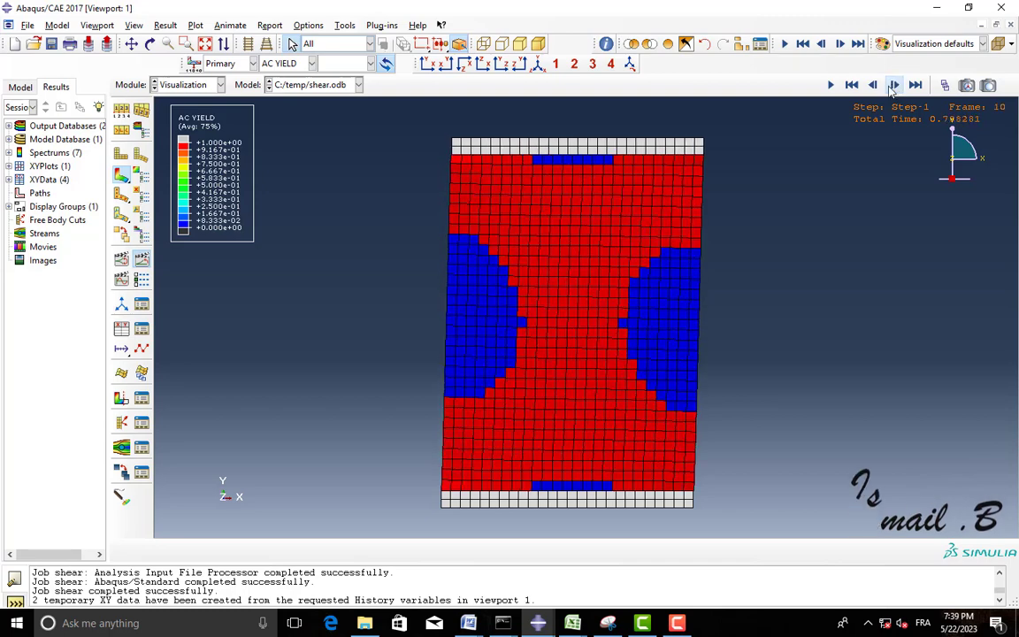
click(142, 279)
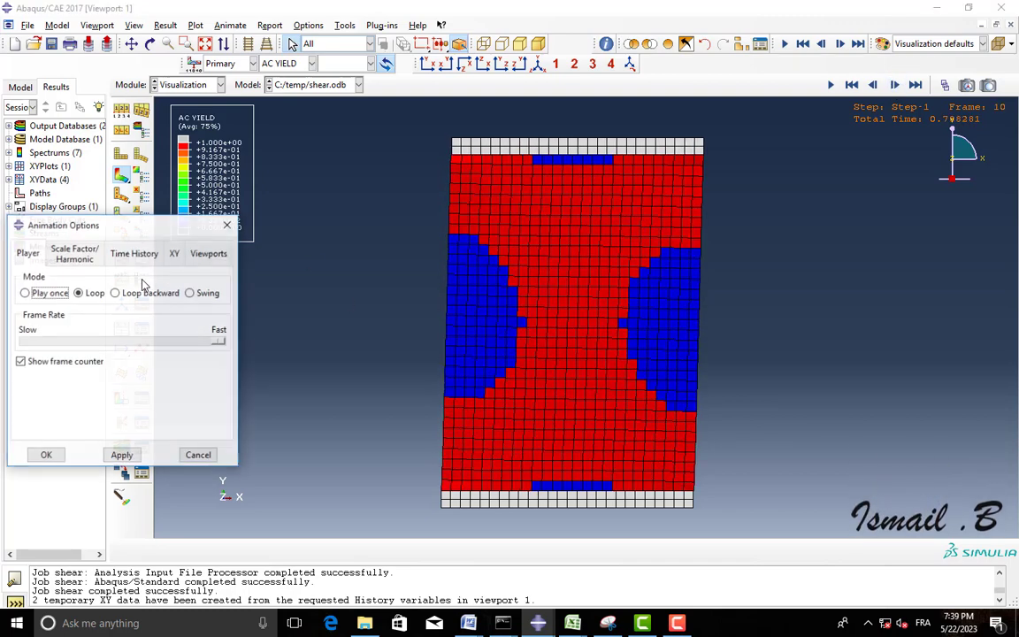
click(227, 220)
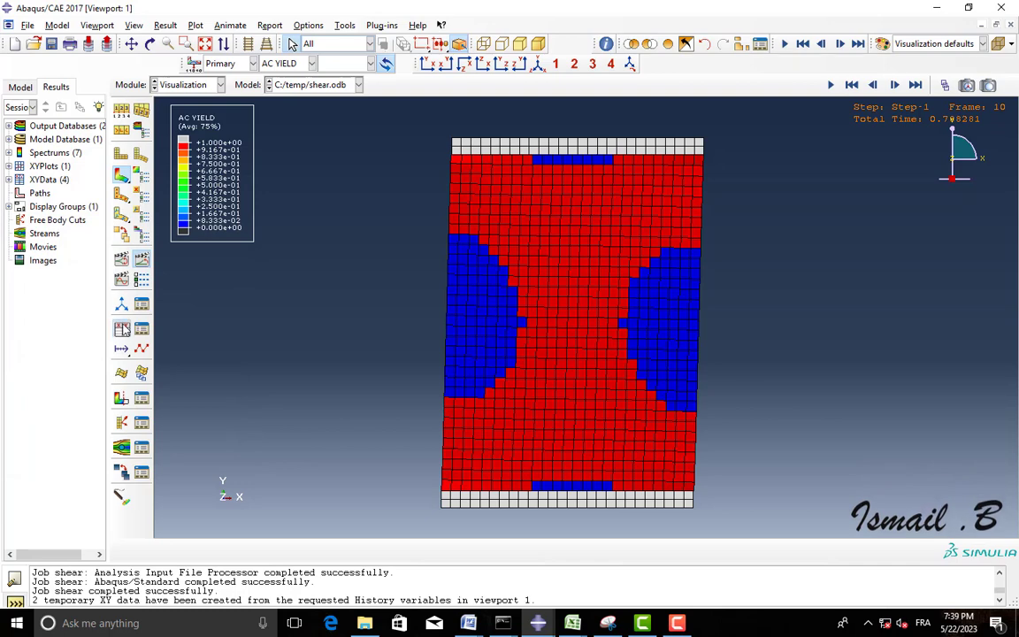
Plot the RF1 reaction force and U1 spatial displacement of node 1378 over time from the ODB history output
click(123, 328)
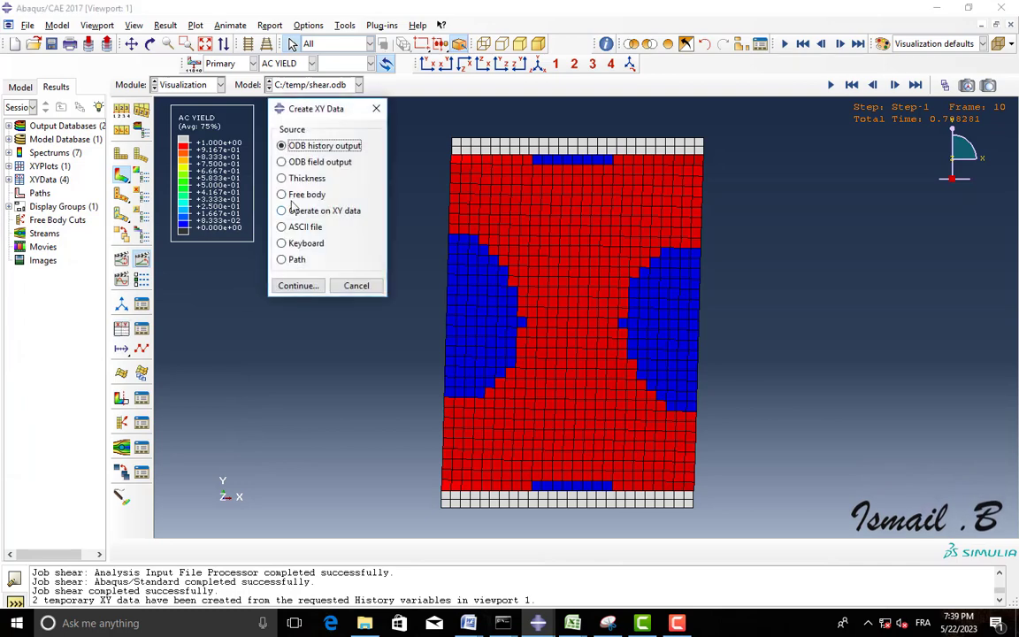
click(297, 285)
scroll(432, 336, down, 4)
drag(354, 316, 389, 330)
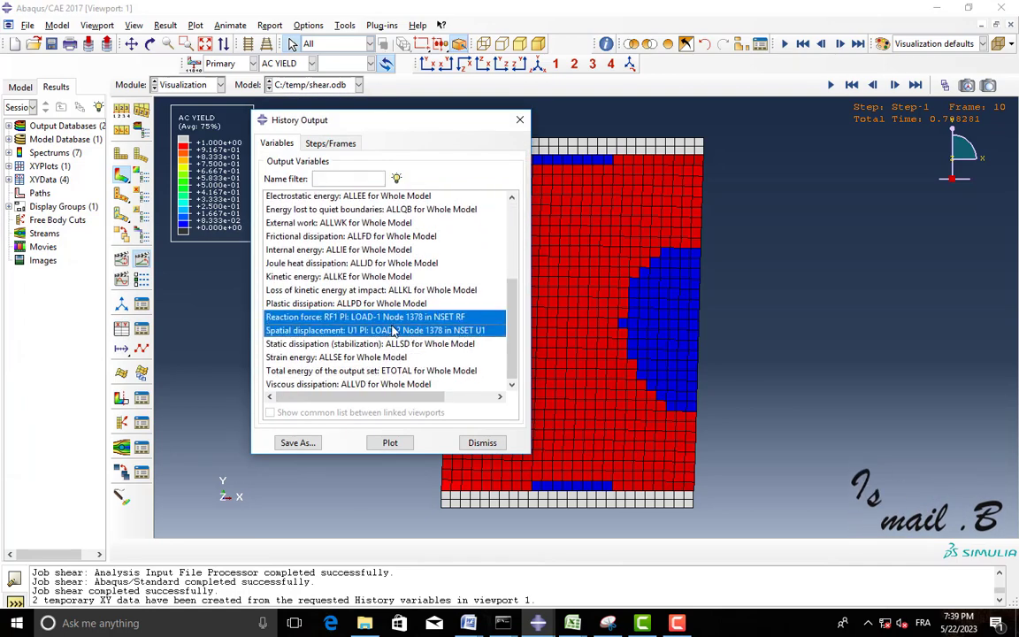
click(390, 443)
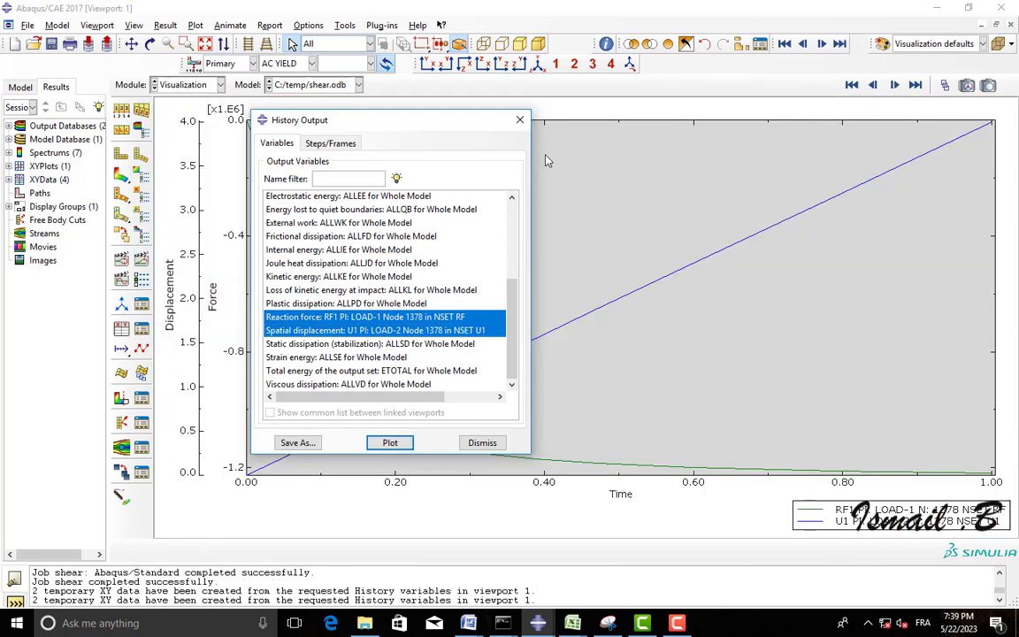
click(520, 121)
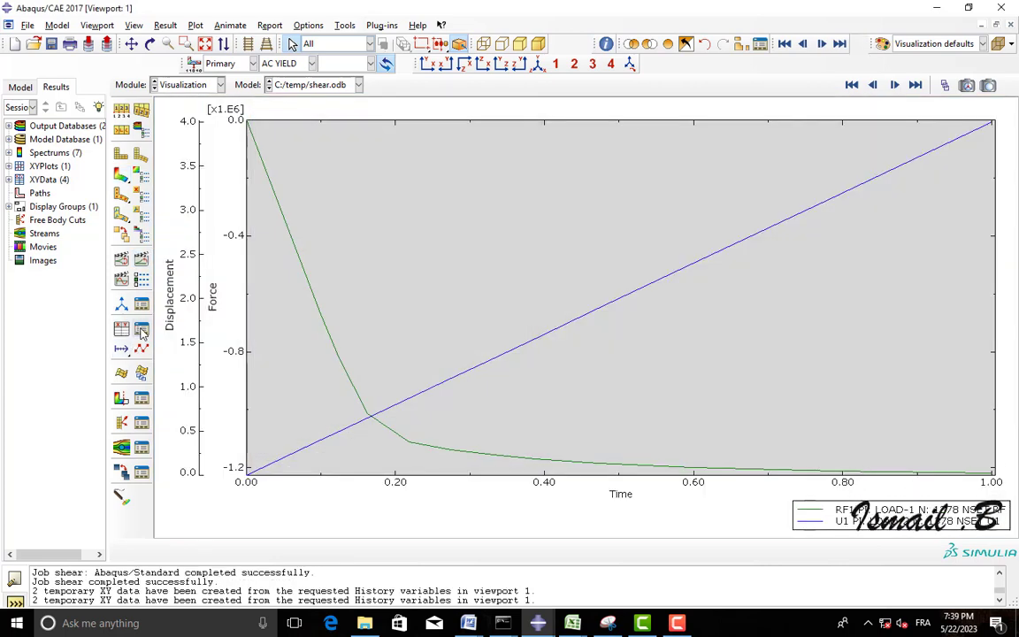
Delete all XY data stored in the current session, including the rf and u2 curves
click(141, 330)
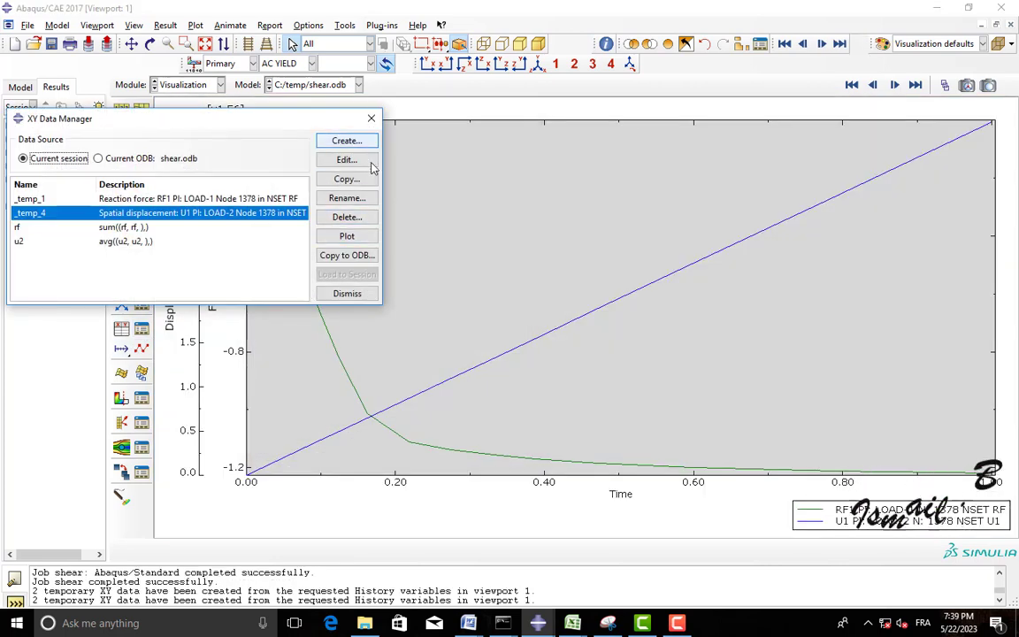
drag(256, 191, 248, 235)
click(334, 217)
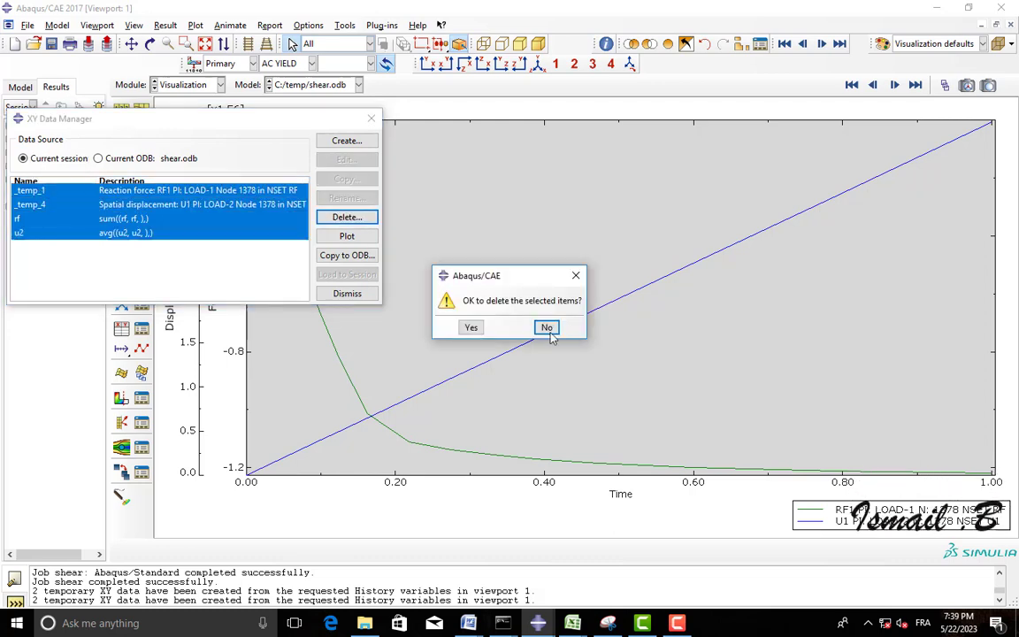
click(469, 328)
click(370, 118)
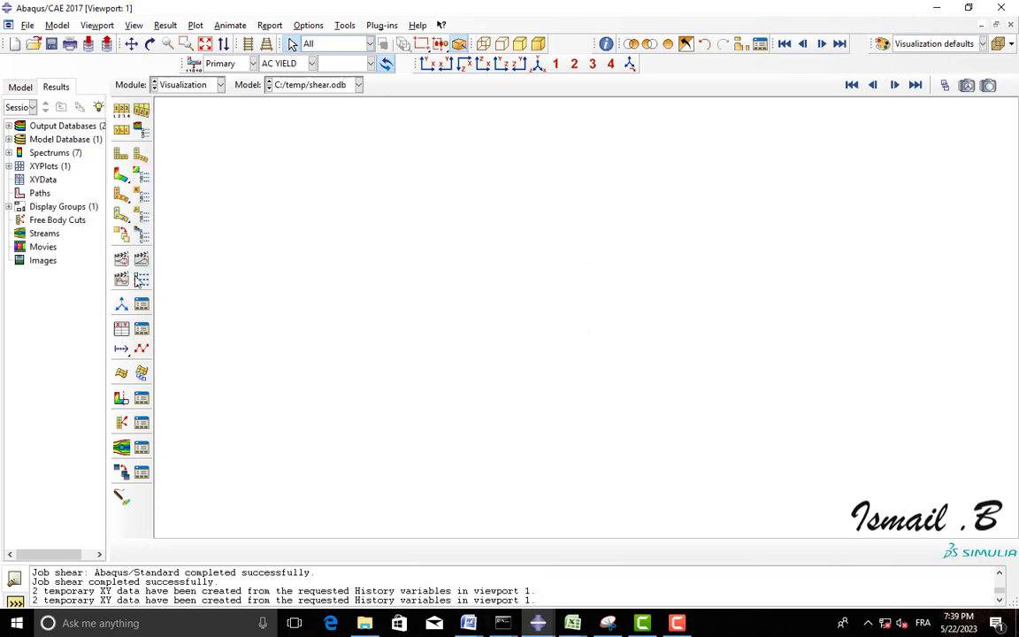
Plot the RF1 reaction force and U1 displacement history outputs of node 1378 and save both as is as XY data
click(122, 177)
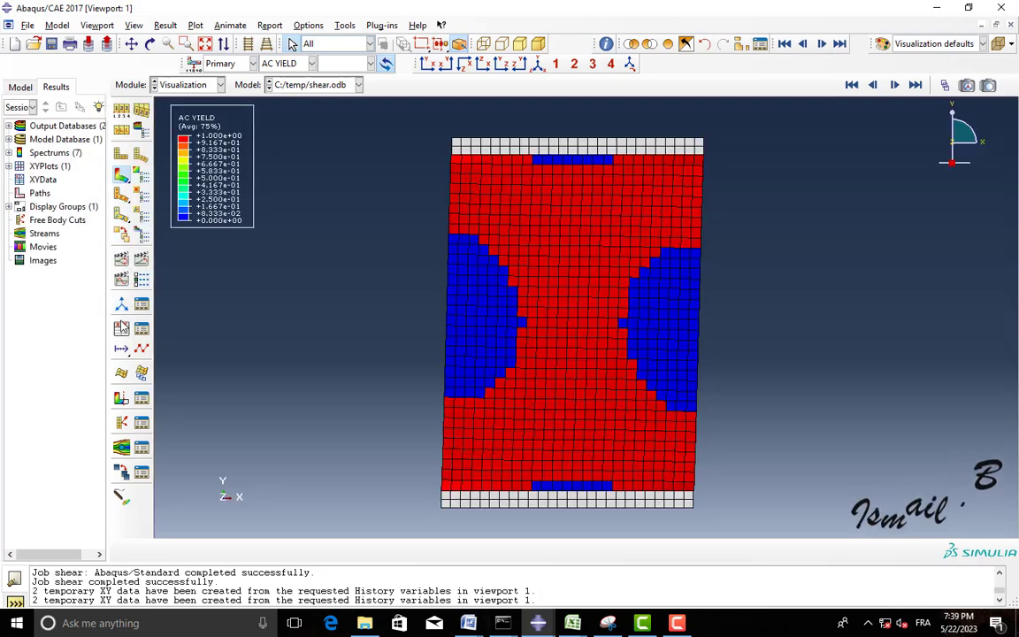
click(124, 328)
click(297, 286)
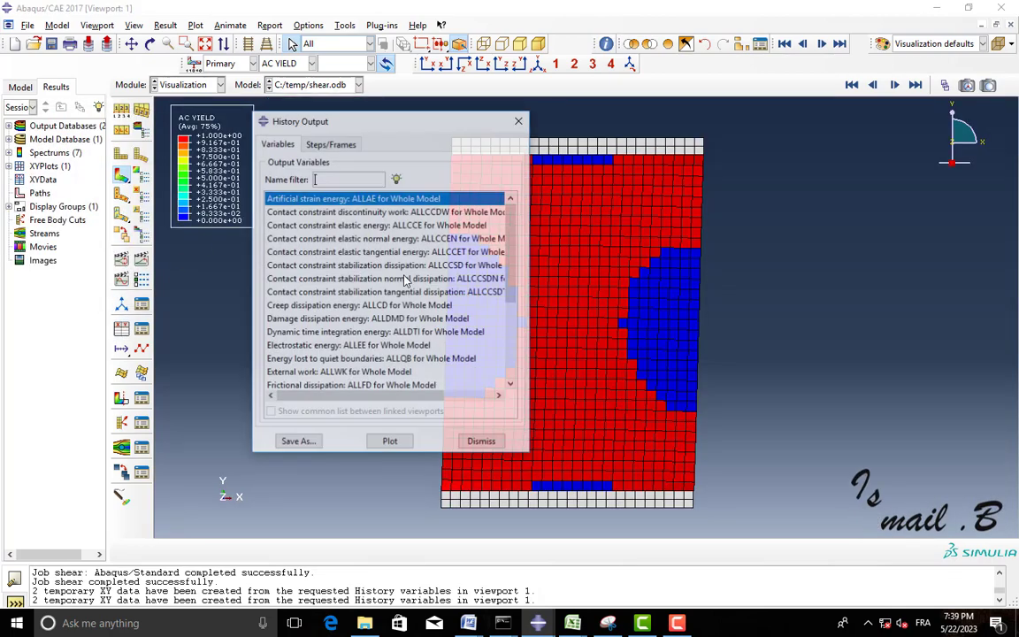
scroll(380, 367, down, 3)
scroll(376, 369, down, 3)
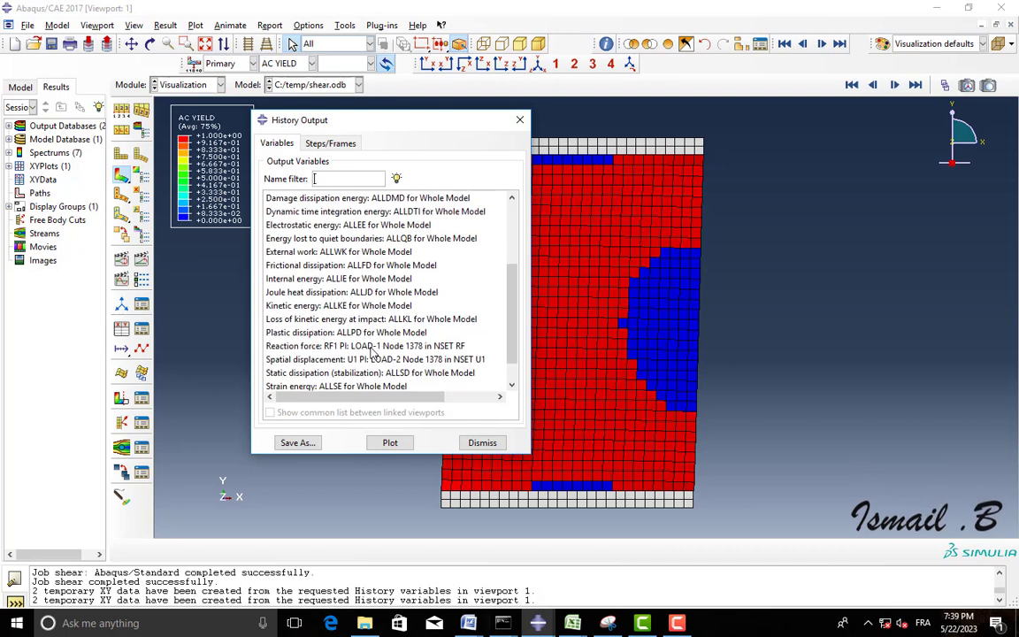
drag(371, 346, 371, 359)
click(389, 443)
click(299, 443)
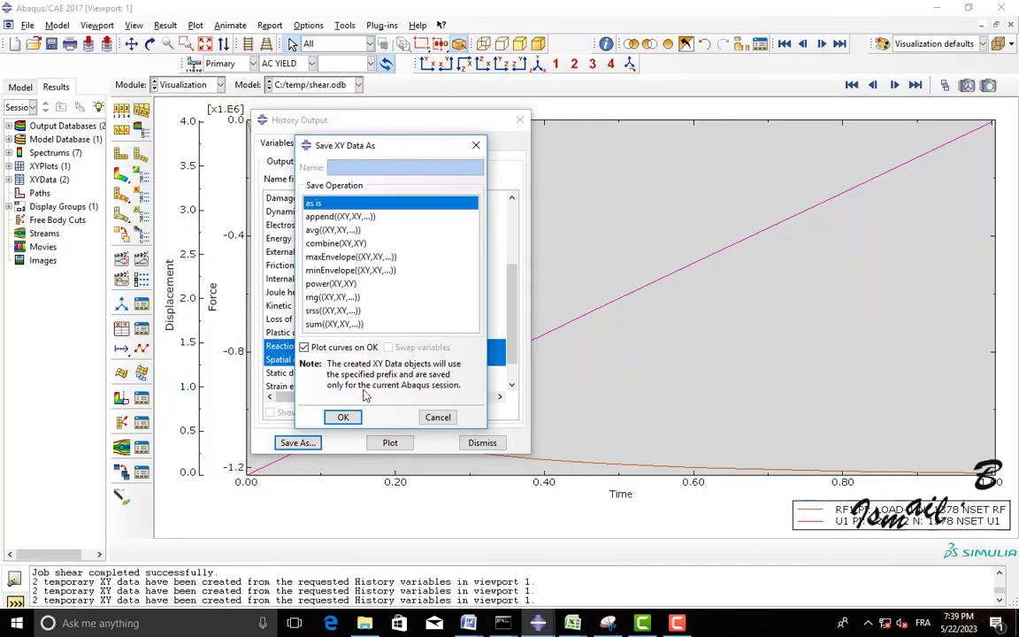
click(343, 417)
click(482, 443)
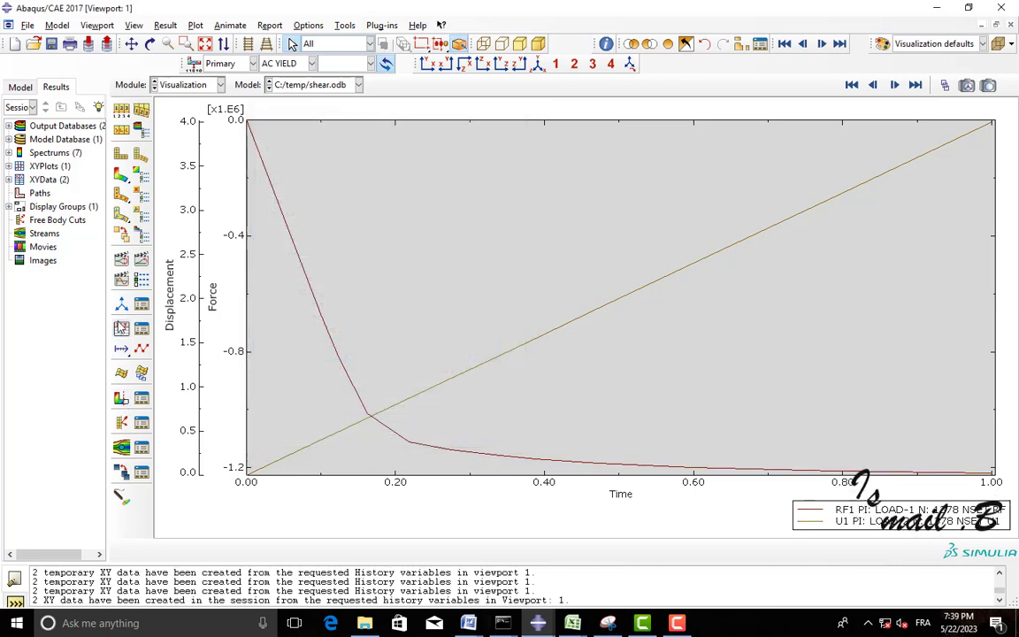
Operate on the XY data to multiply the RF1 reaction force curve by -1 and plot the expression
click(122, 328)
click(315, 283)
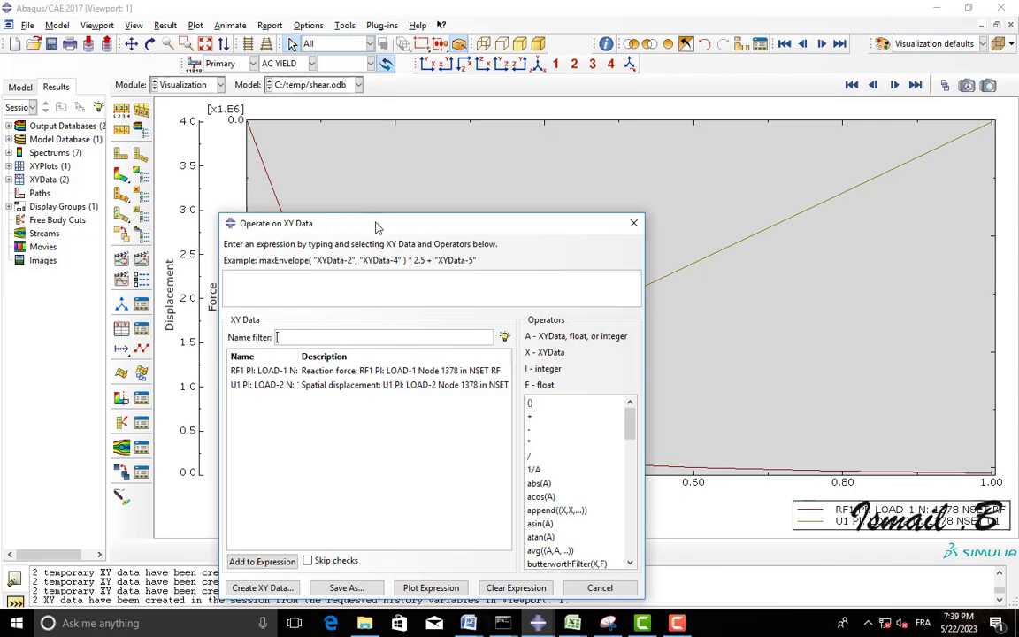
drag(375, 227, 301, 178)
click(246, 324)
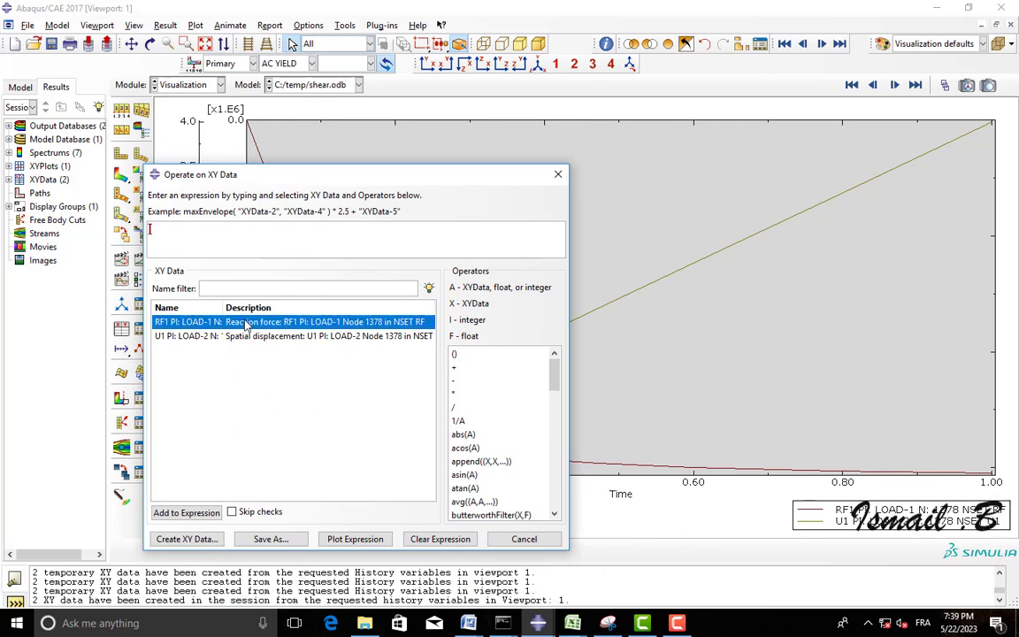
click(452, 394)
text(-)
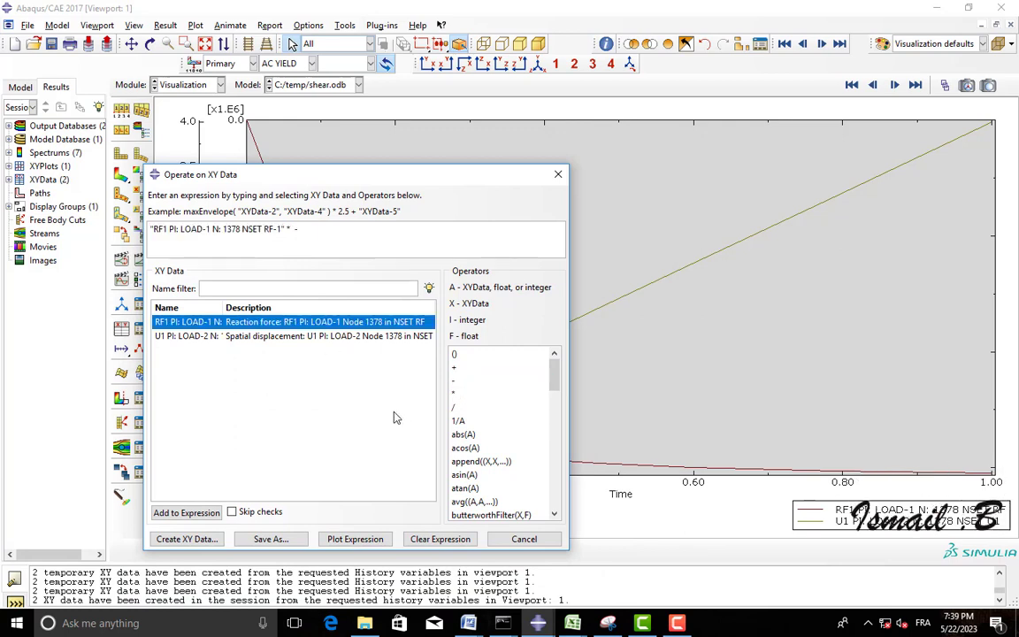
text( 14)
key(BackSpace)
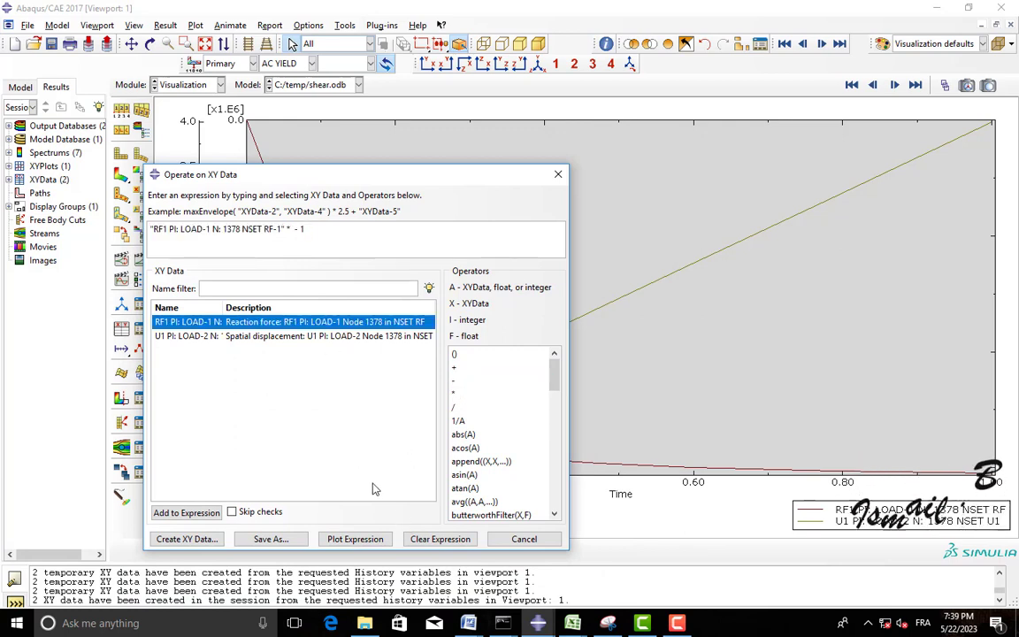
click(354, 538)
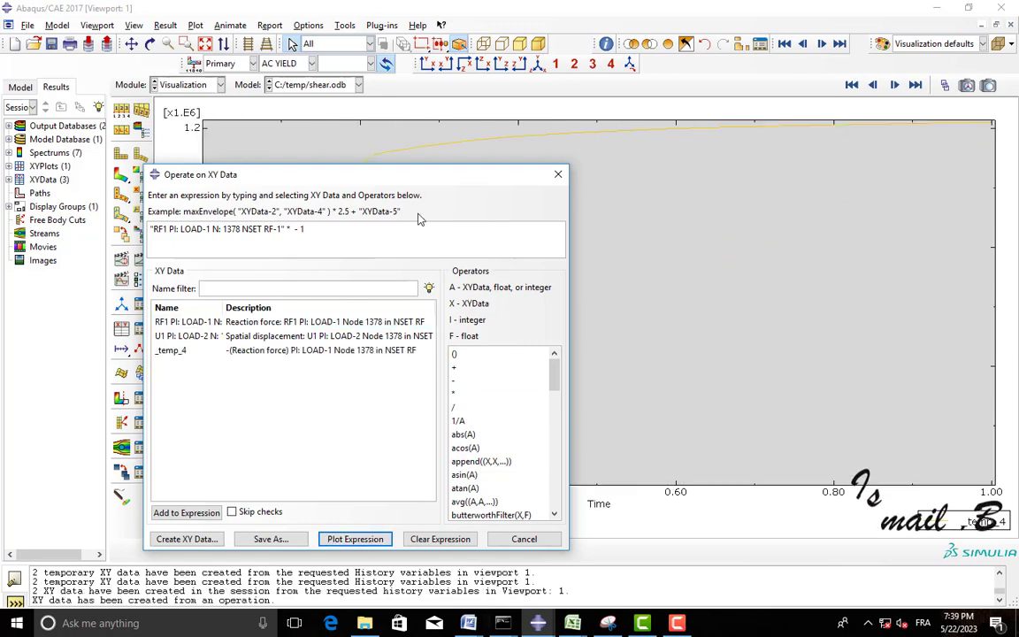
Combine the U1 displacement curve with the negated reaction force curve and plot the resulting force-displacement expression
mouse_move(420, 181)
mouse_down()
mouse_move(221, 579)
mouse_move(411, 273)
mouse_move(419, 161)
mouse_up()
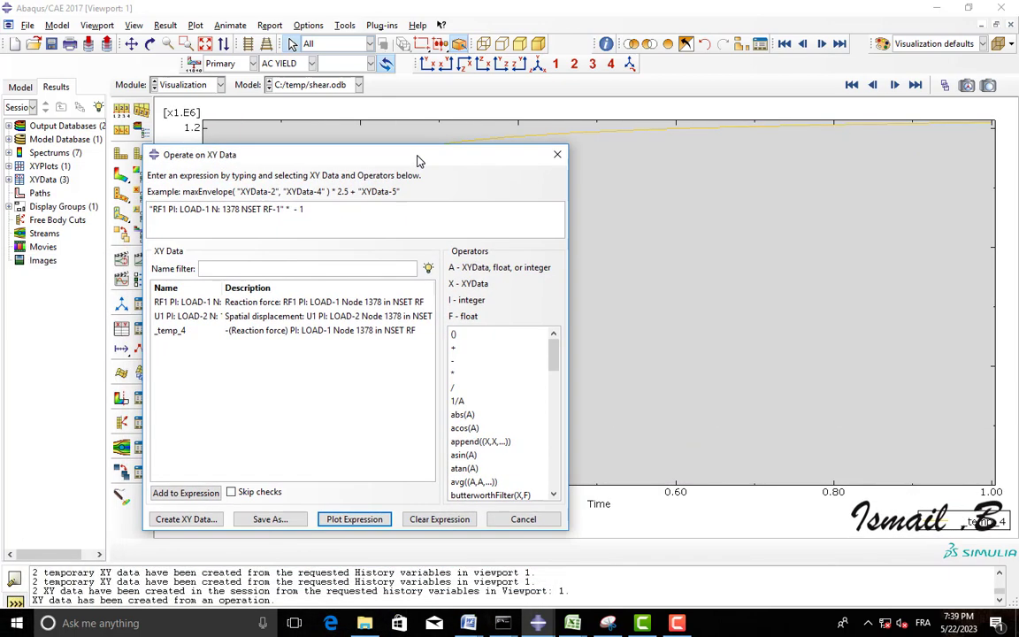
click(440, 519)
scroll(489, 446, down, 3)
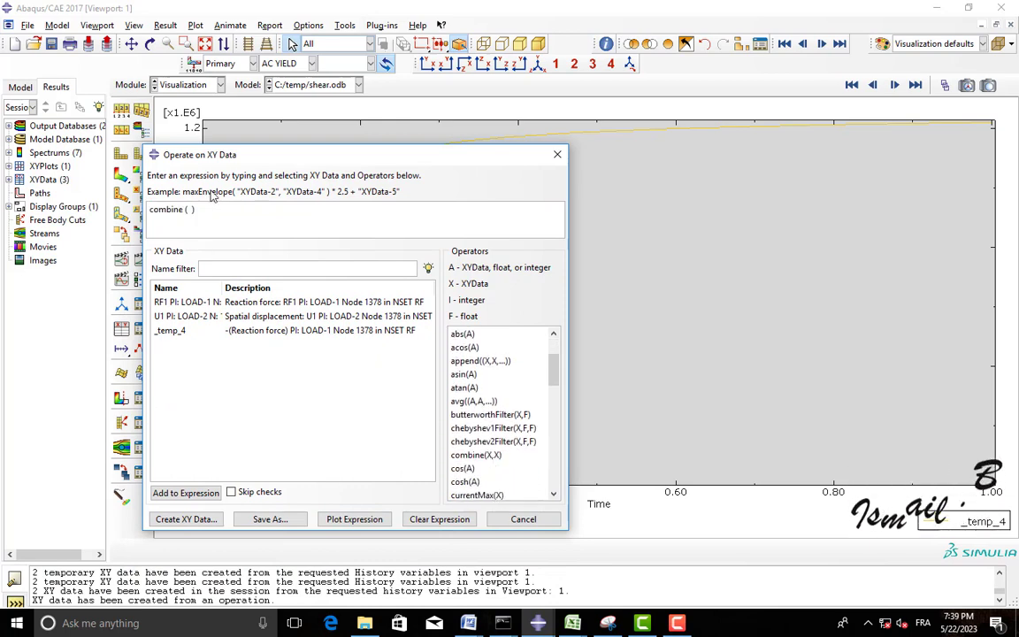
click(278, 317)
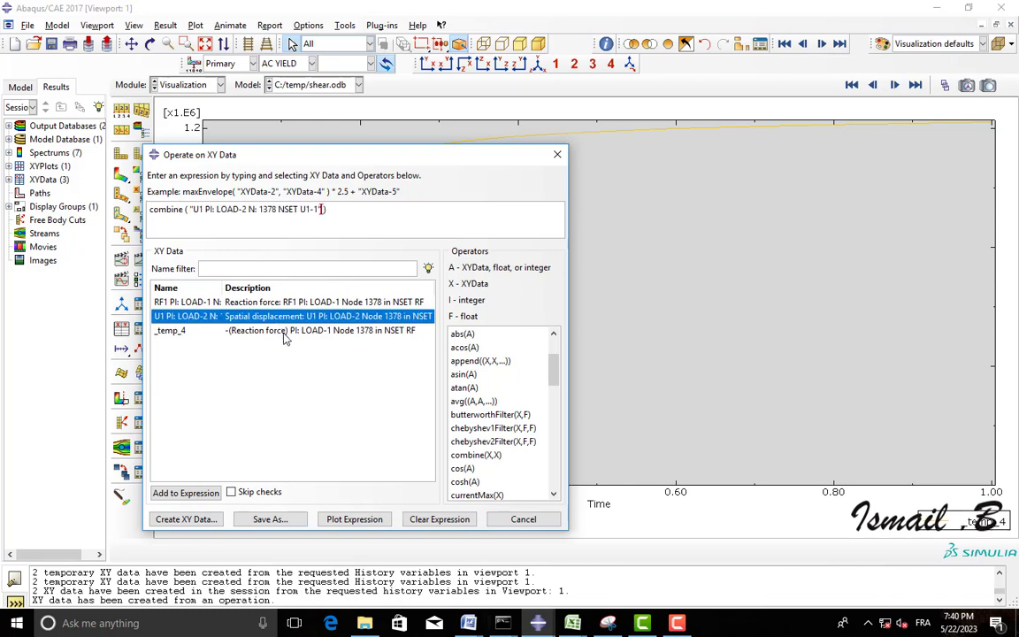
click(285, 331)
click(354, 519)
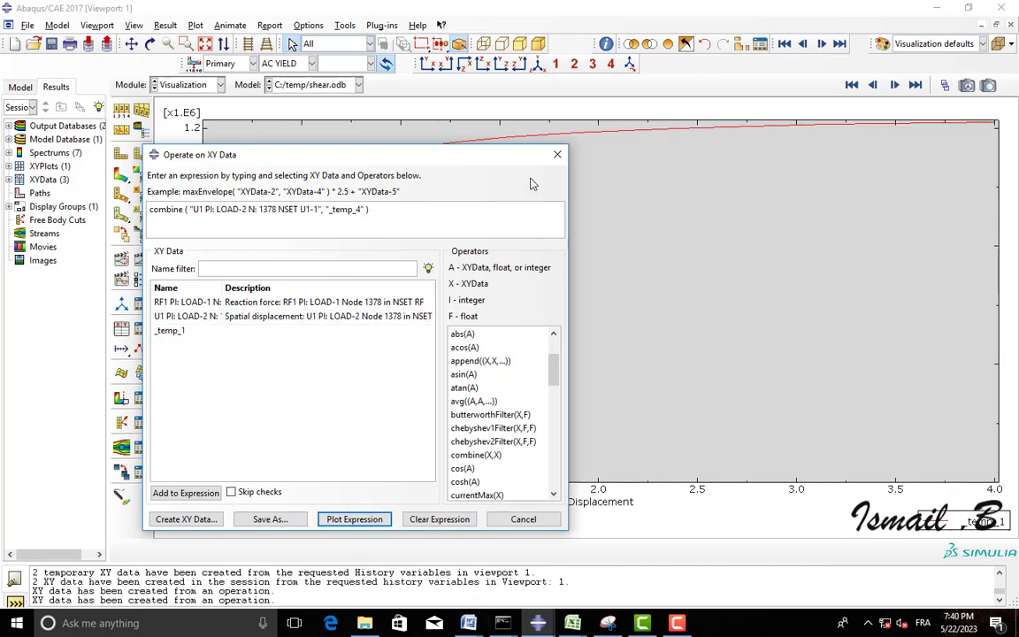
click(557, 155)
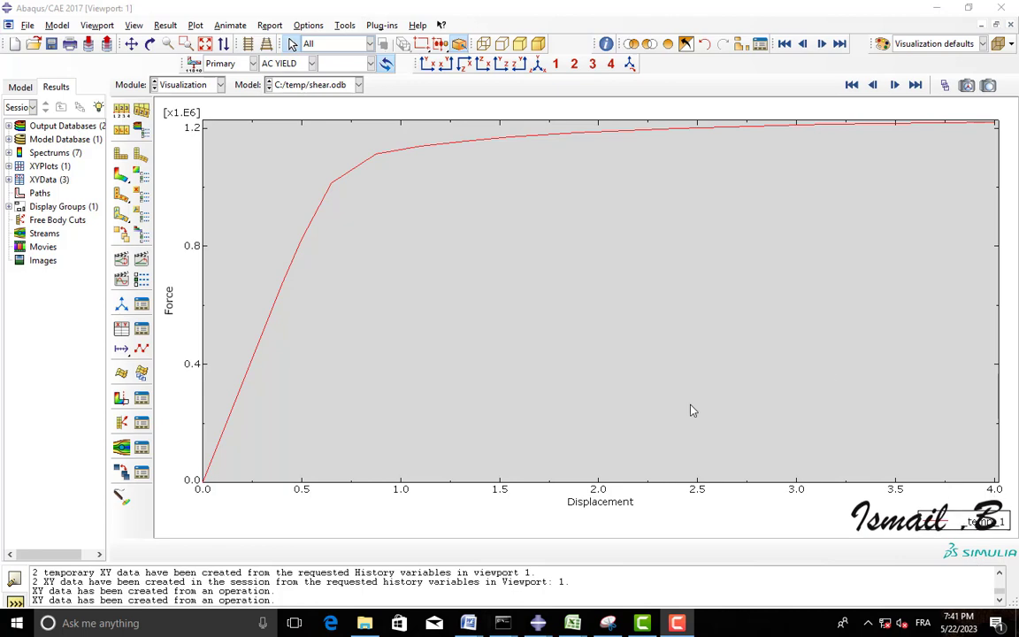
Review the definitions of boundary conditions BC-1 and BC-2 in the Load module, leaving both unmodified
click(221, 85)
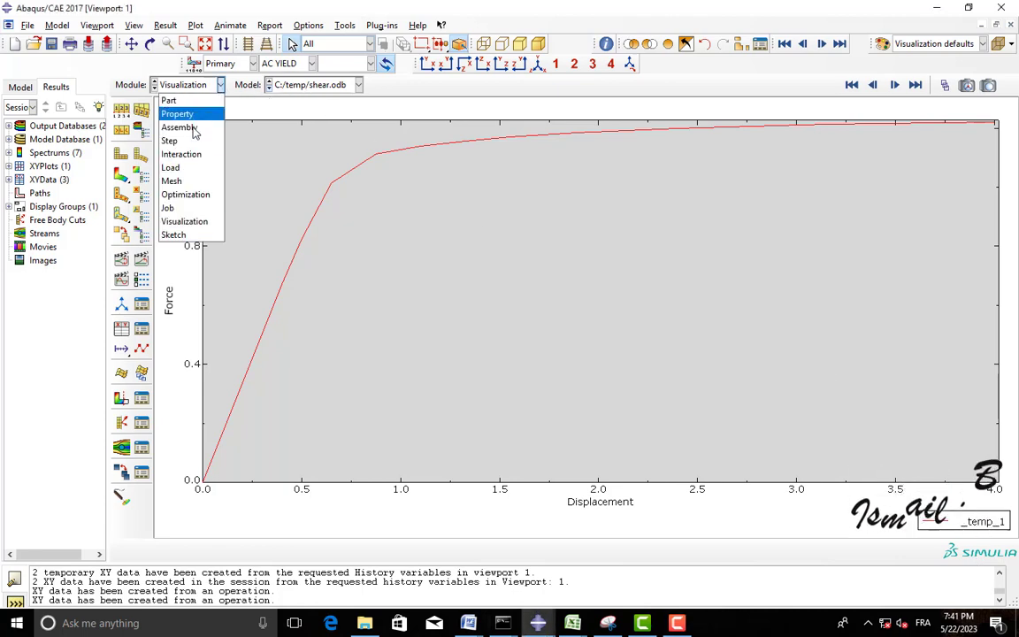
click(199, 168)
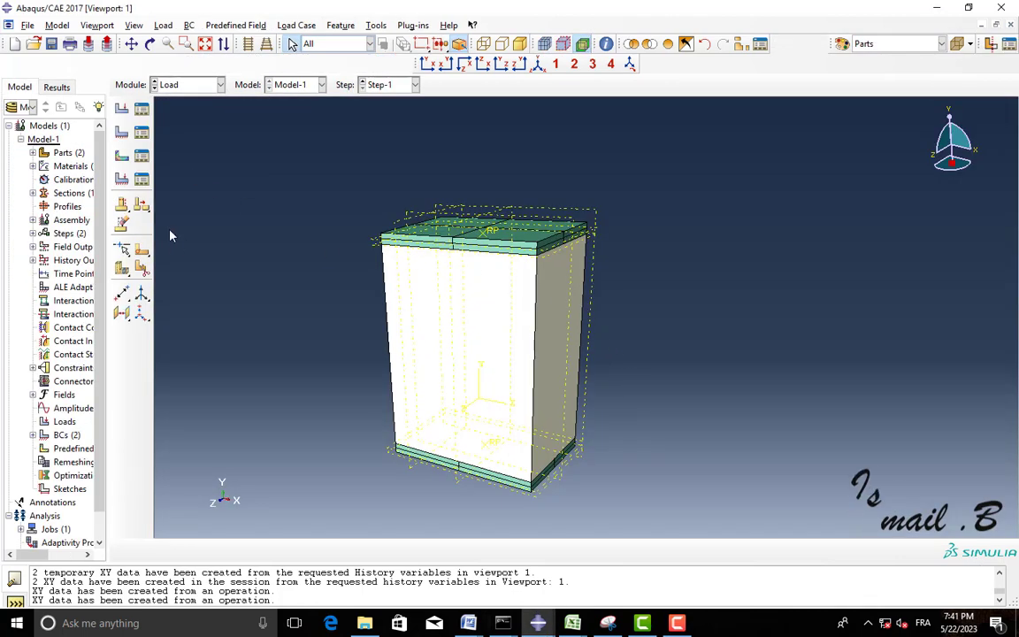
click(141, 131)
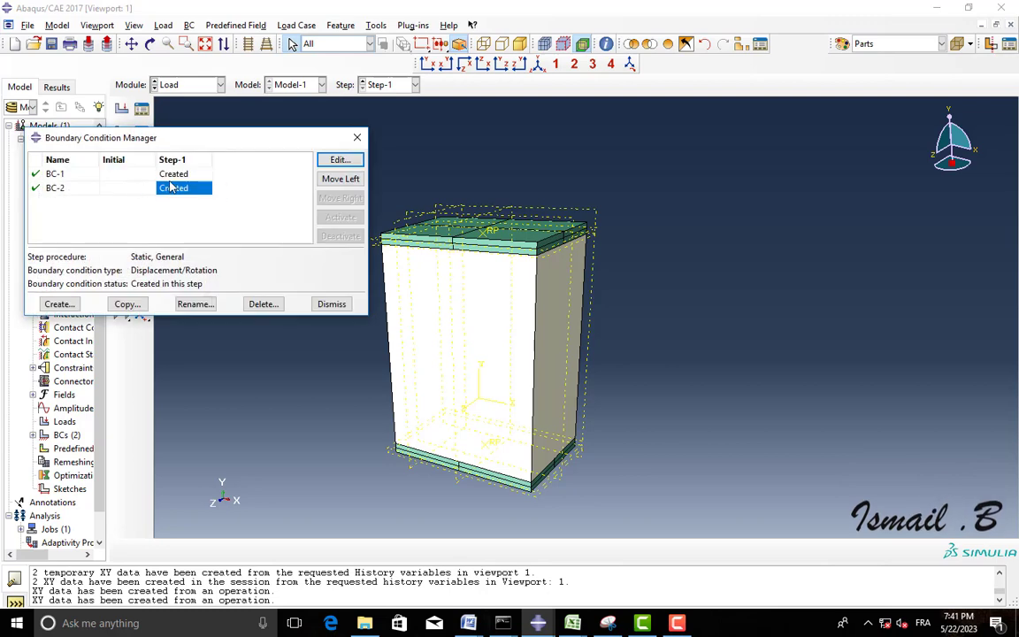
click(173, 173)
click(340, 159)
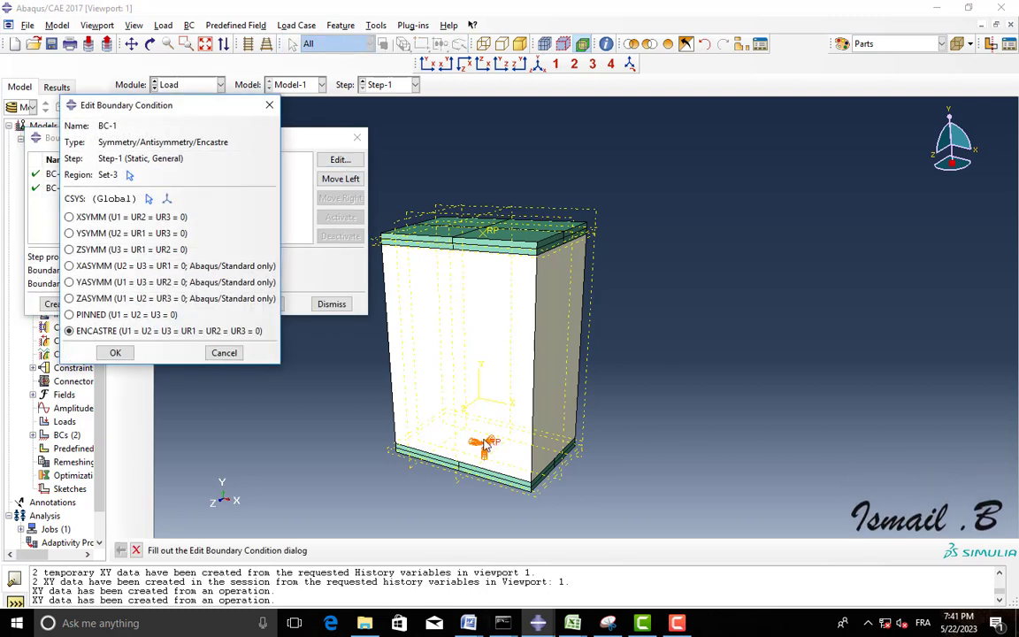
click(271, 108)
click(186, 189)
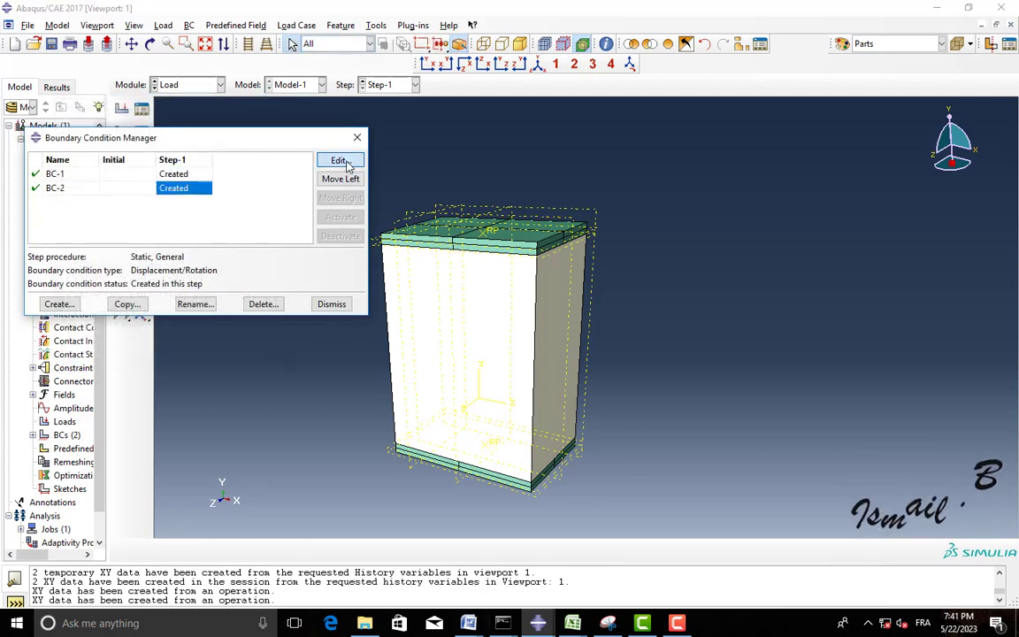
click(340, 159)
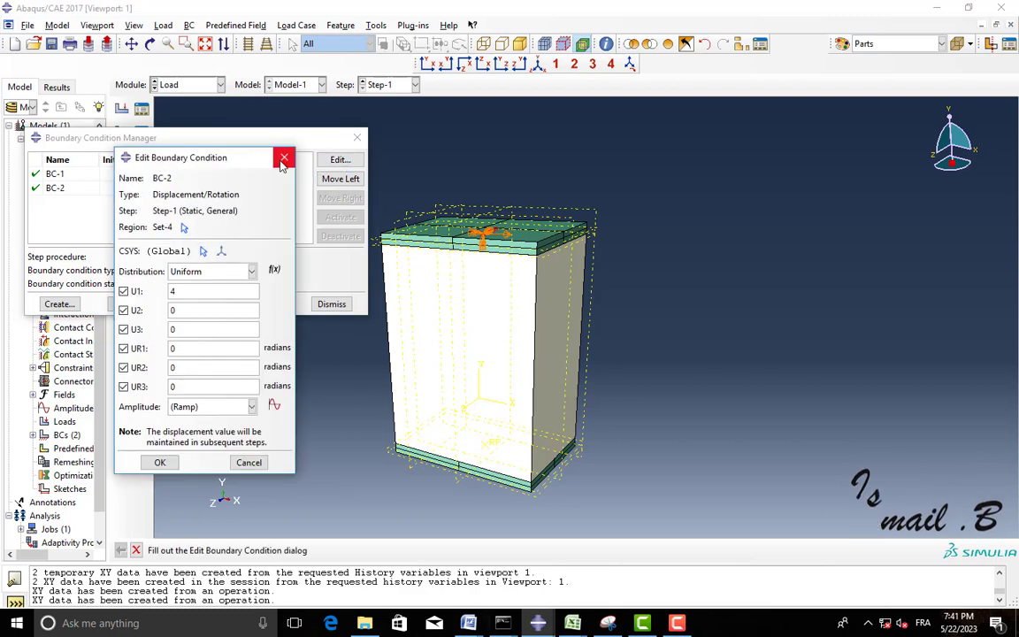
click(283, 159)
Recheck the encastre definition of BC-1 and suppress that boundary condition
click(202, 175)
click(339, 160)
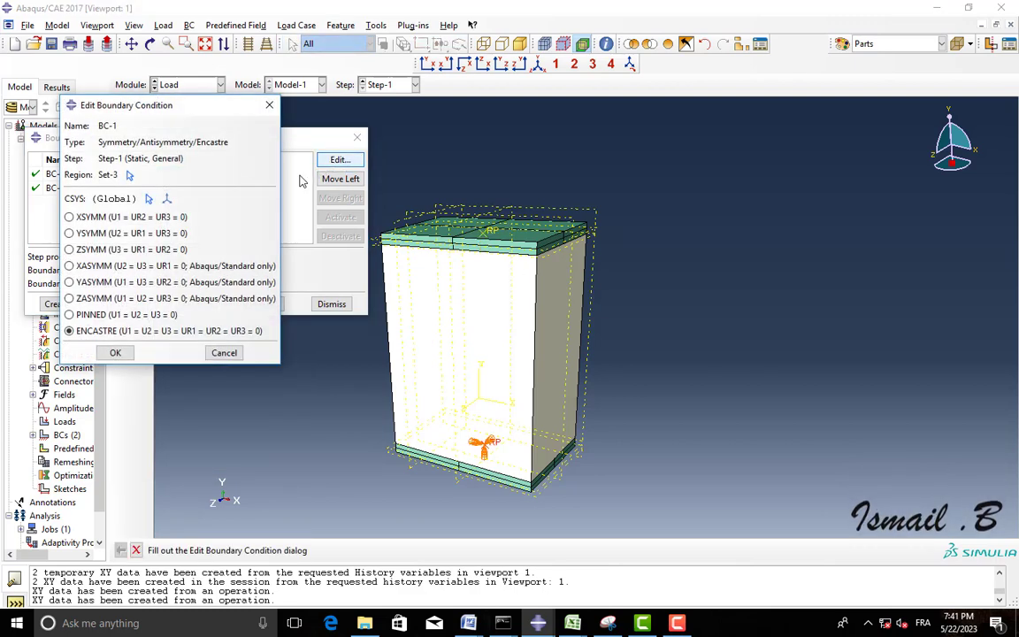
click(269, 104)
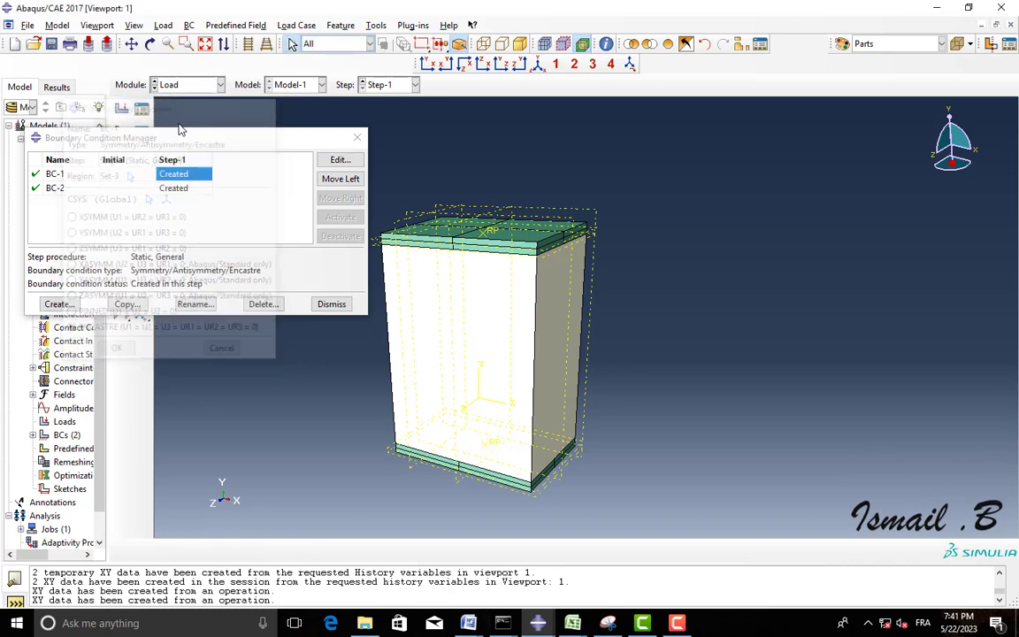
Start a Displacement/Rotation boundary condition named BC-3 in Step-1 on the lower plate's reference point
click(59, 303)
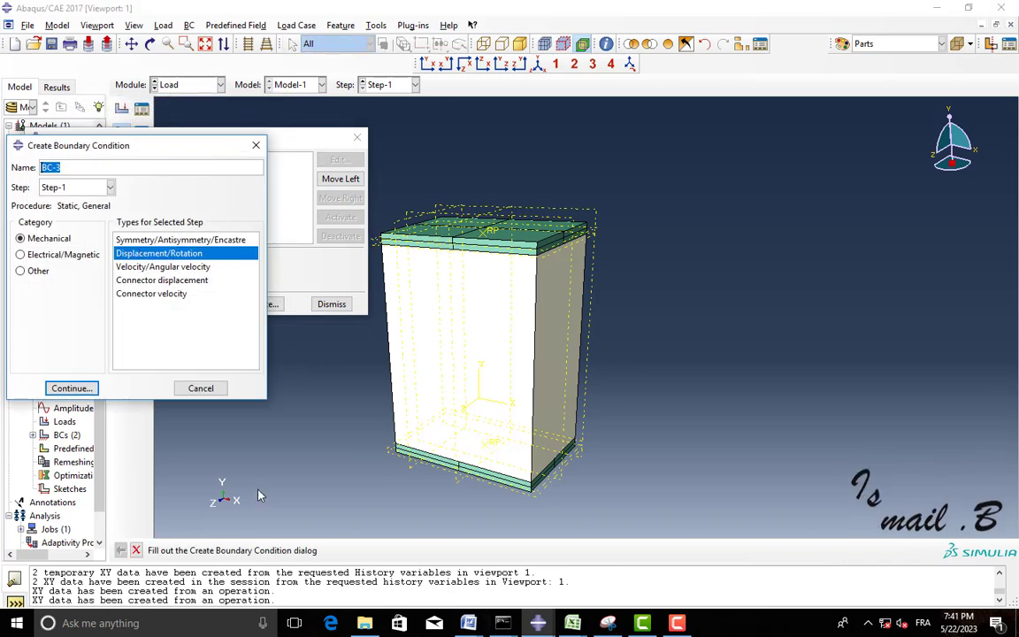
click(86, 387)
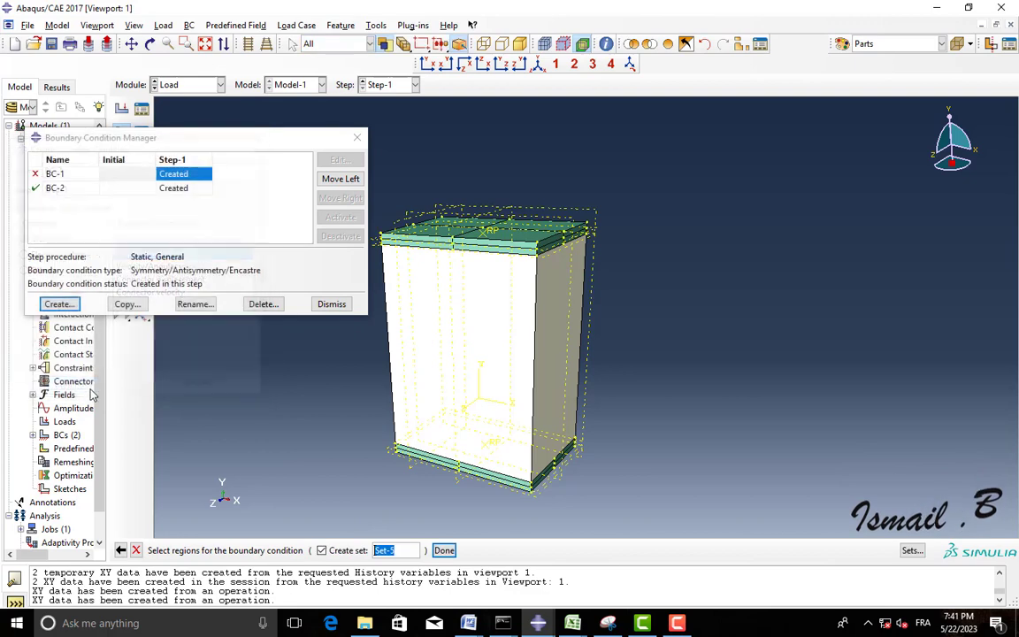
click(495, 451)
click(444, 550)
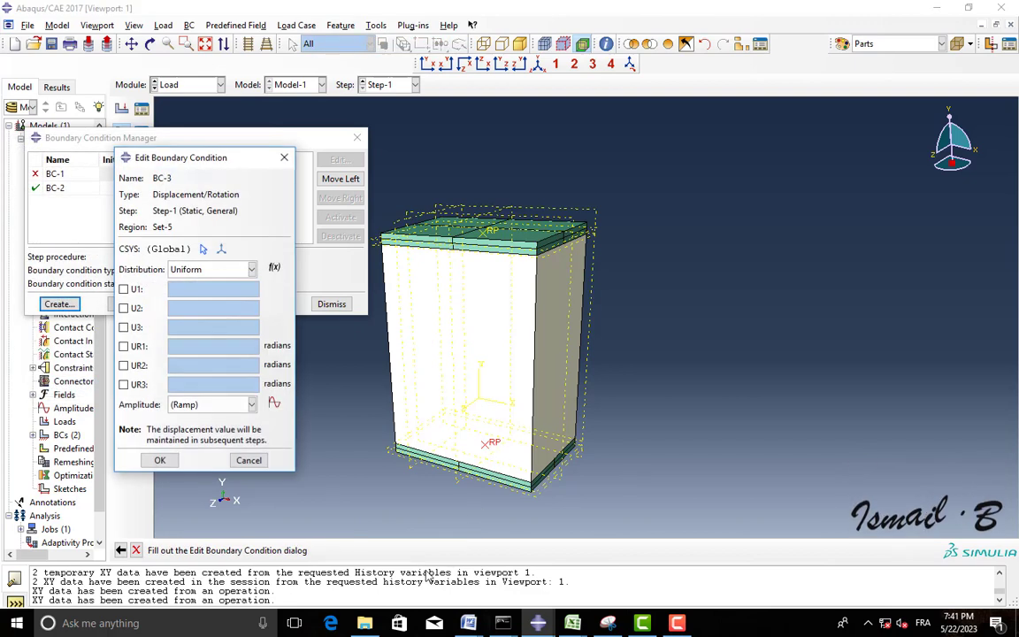
Set BC-3's U1 to -6 and U2, U3, UR1, UR2 and UR3 to 0, and create it
double_click(177, 297)
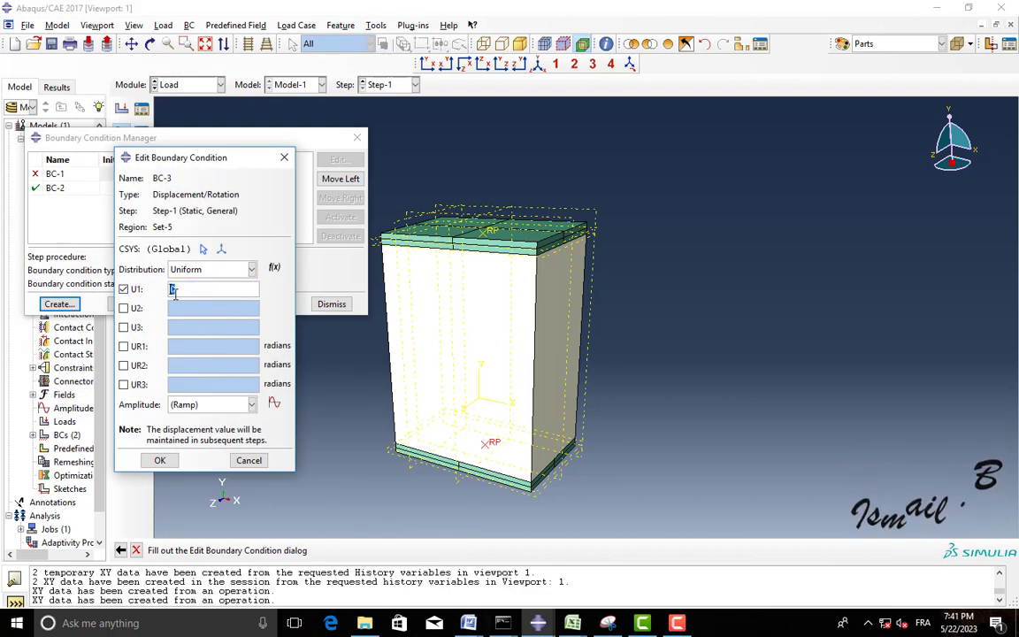
key(BackSpace)
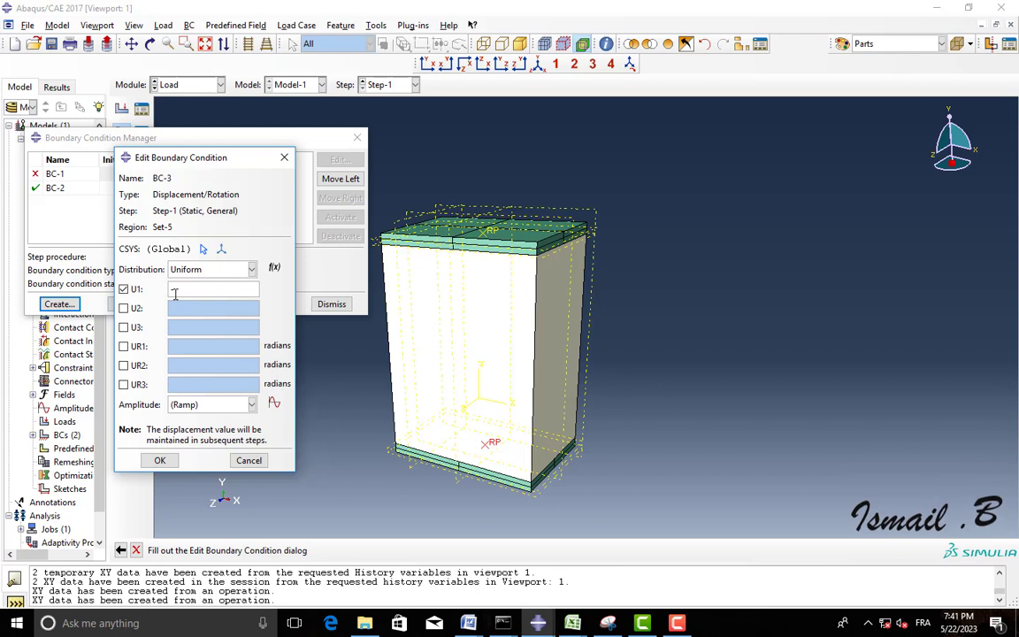
text(-)
click(124, 307)
click(124, 327)
click(124, 345)
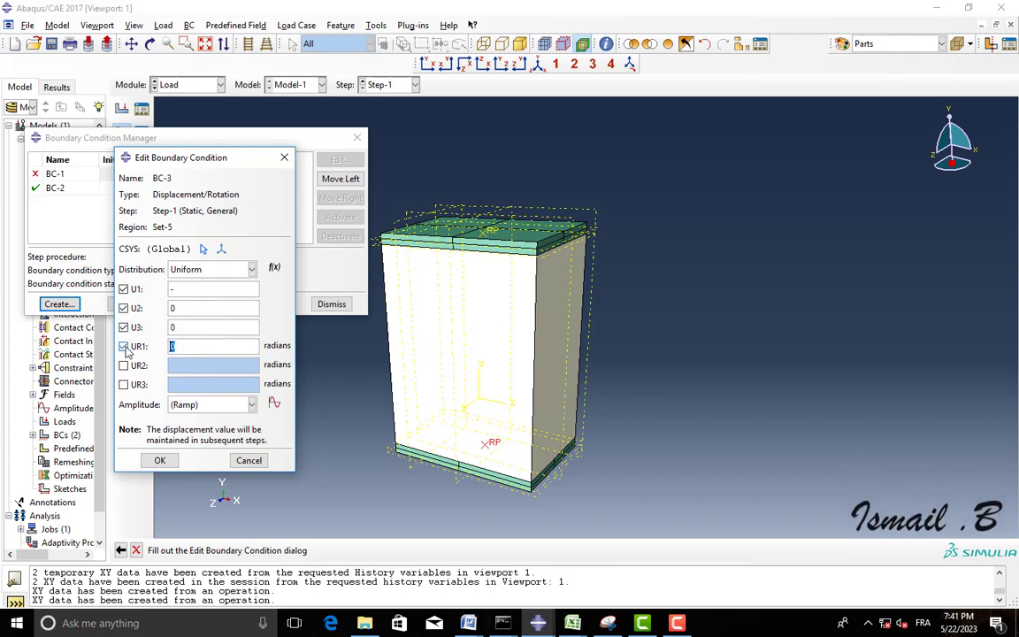
click(124, 384)
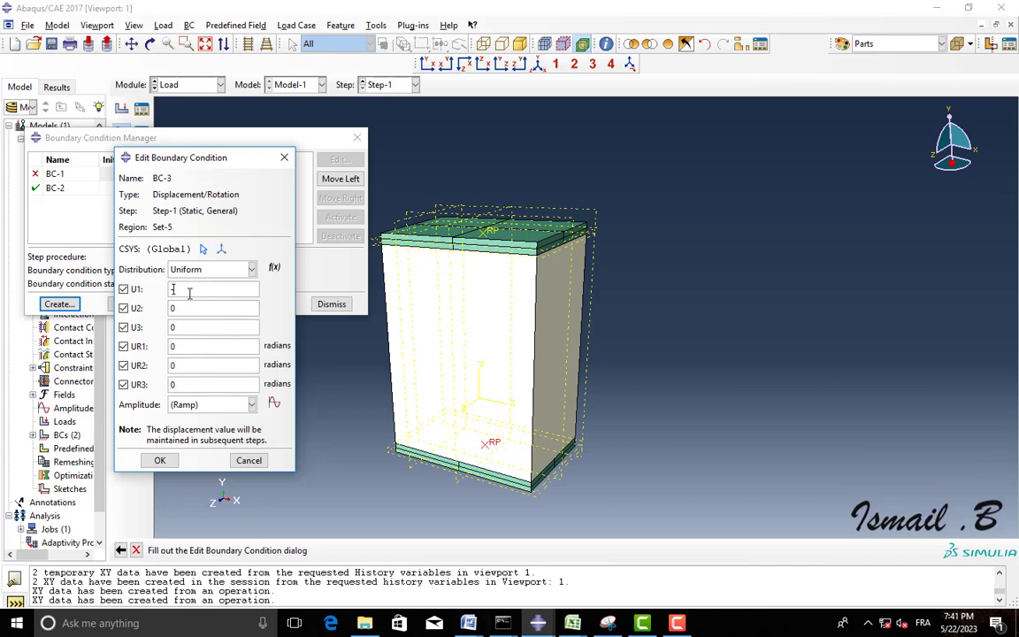
click(159, 460)
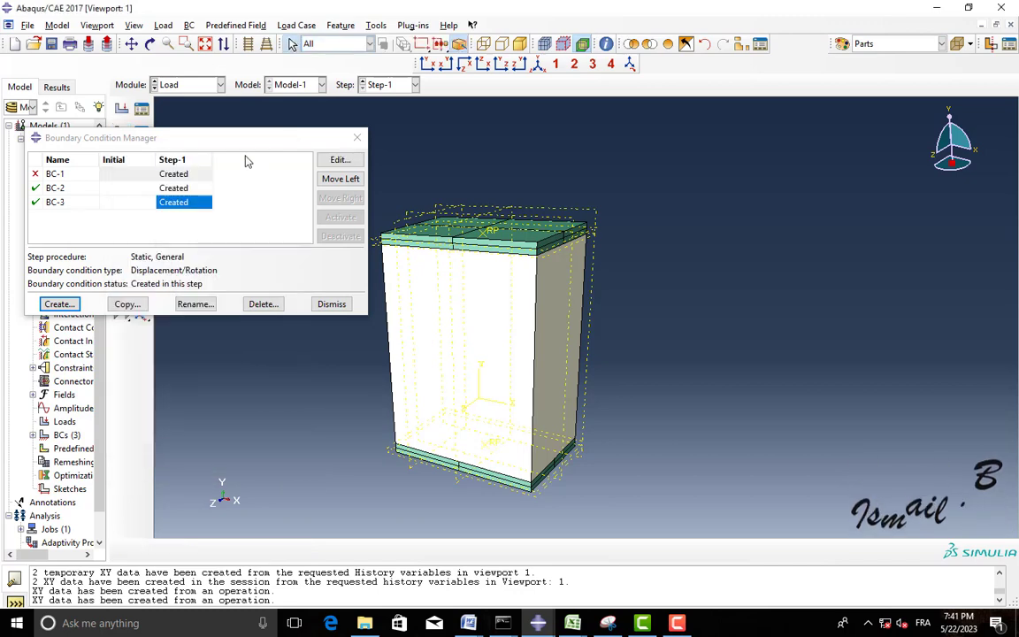
Edit the U1 displacement of BC-2 on the upper plate's reference point and apply the definition
click(186, 191)
click(341, 162)
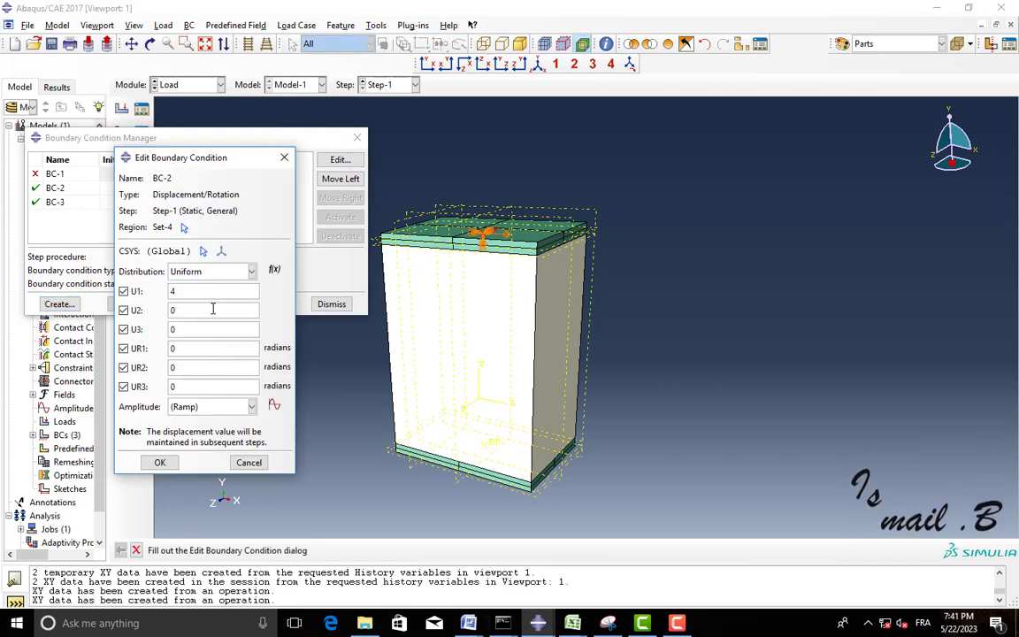
double_click(171, 290)
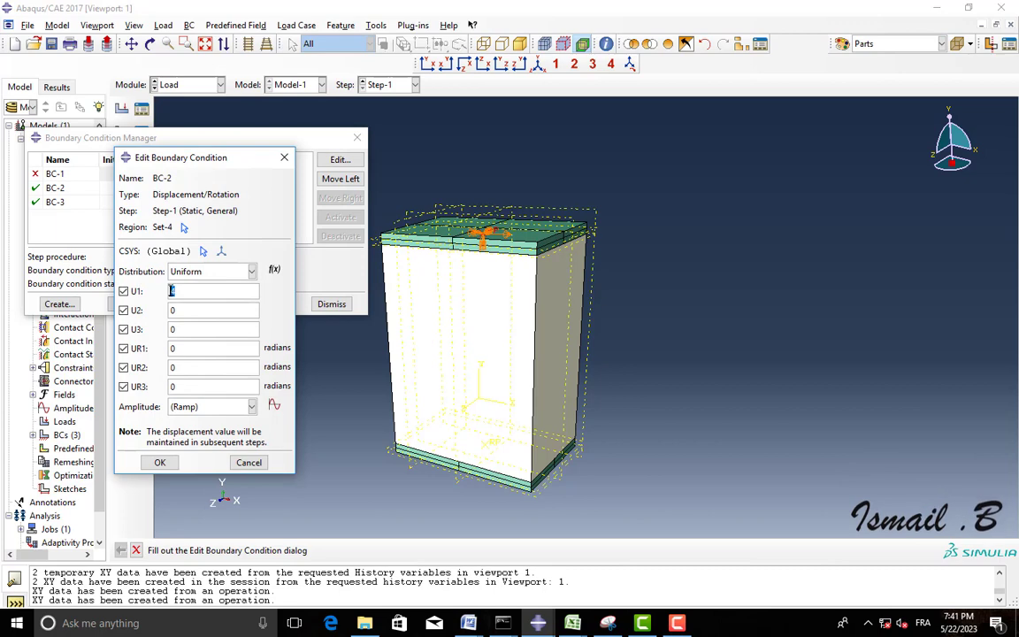
click(159, 461)
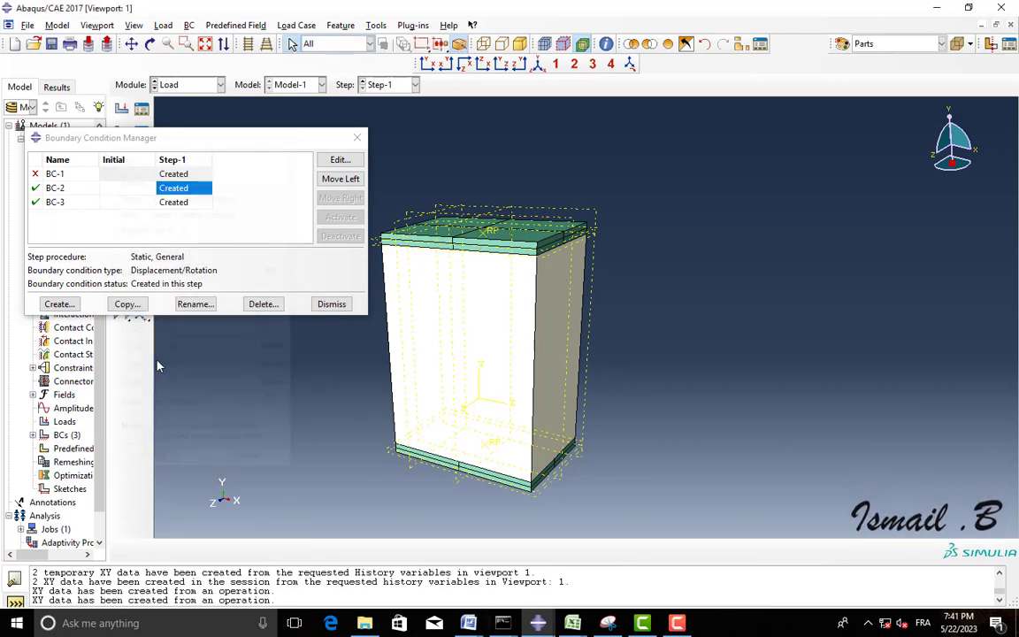
Check the displacement values of BC-3 and close the boundary condition manager
click(176, 203)
click(340, 160)
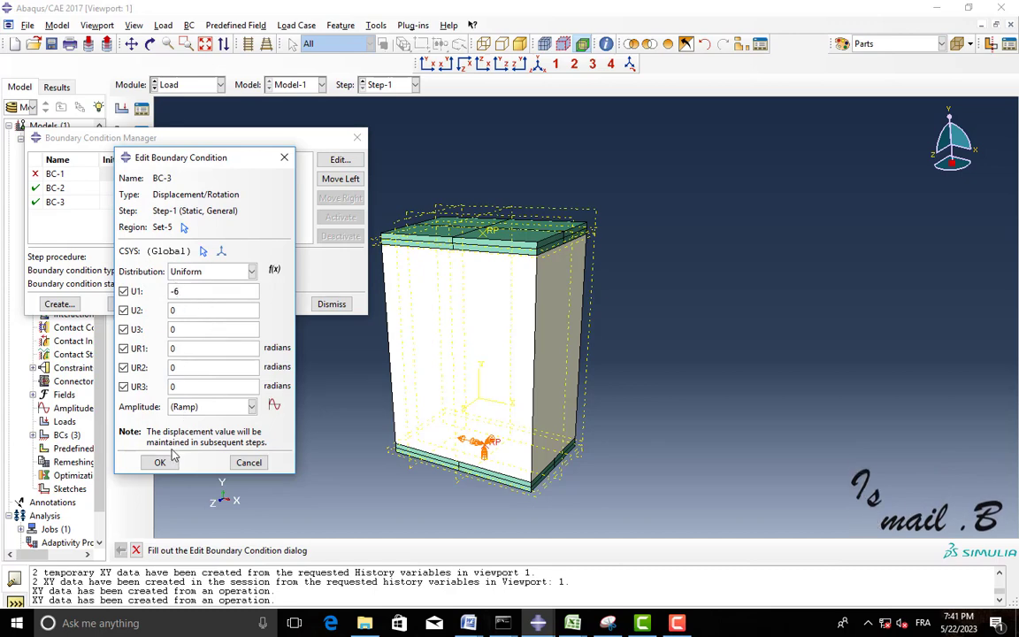
click(159, 462)
click(332, 303)
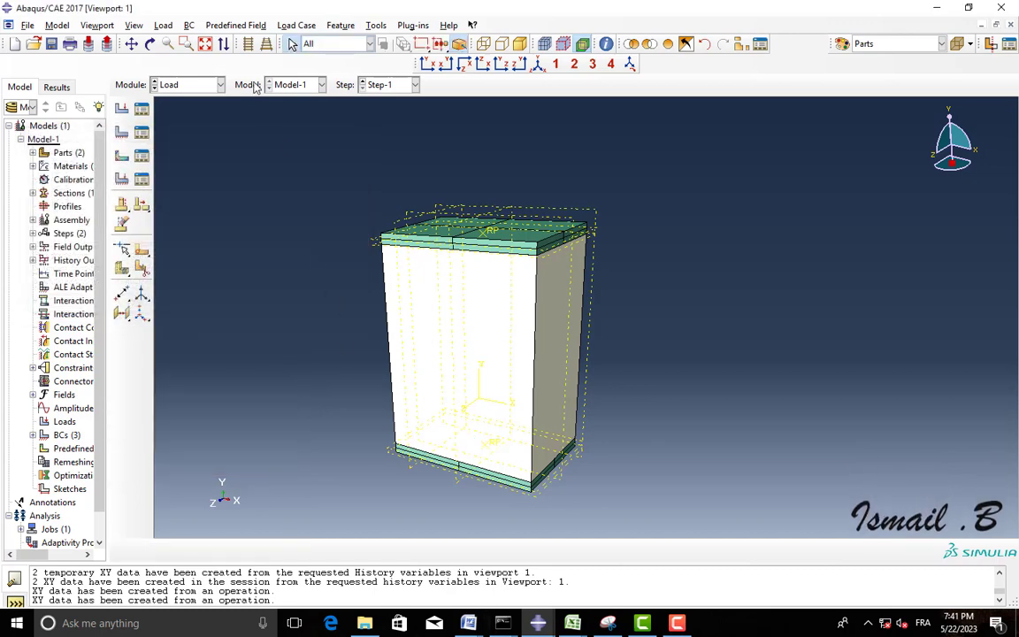
Switch to the Job module and try to create a second job named shear from Model-1
click(221, 84)
click(182, 204)
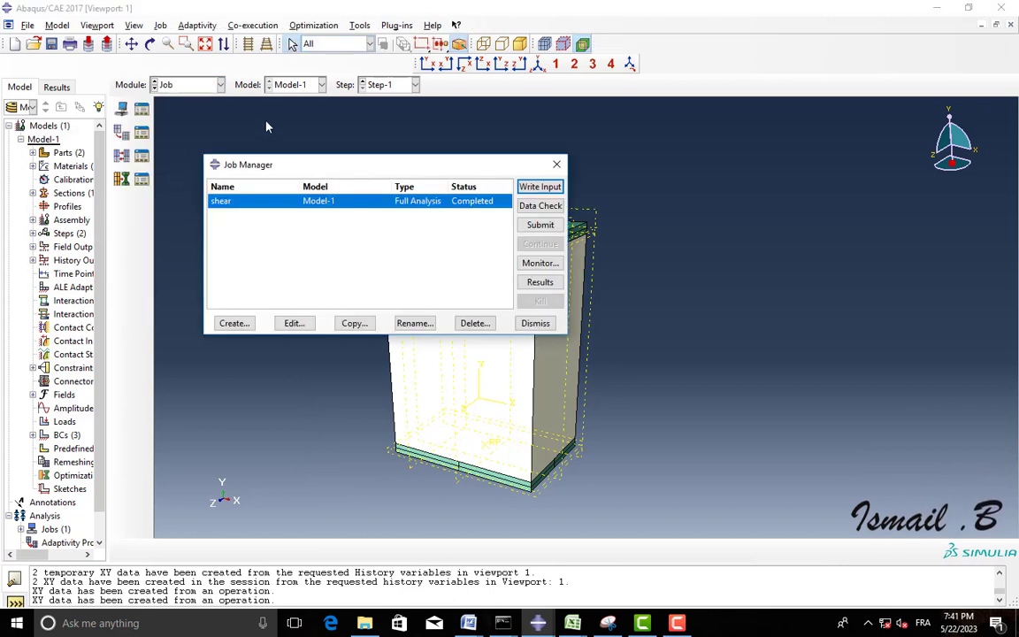
click(240, 323)
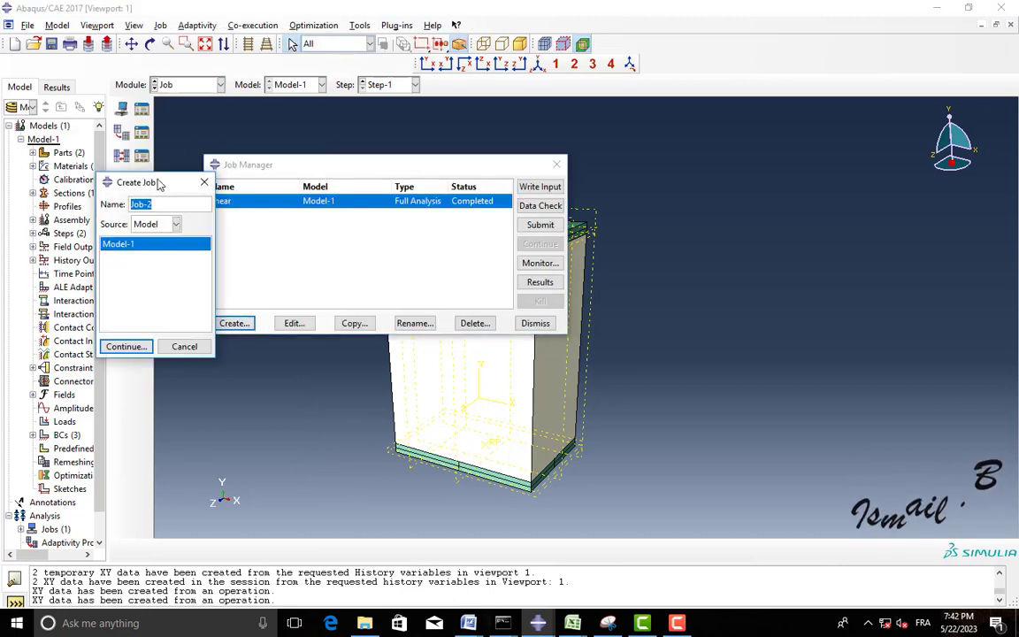
drag(200, 201, 191, 192)
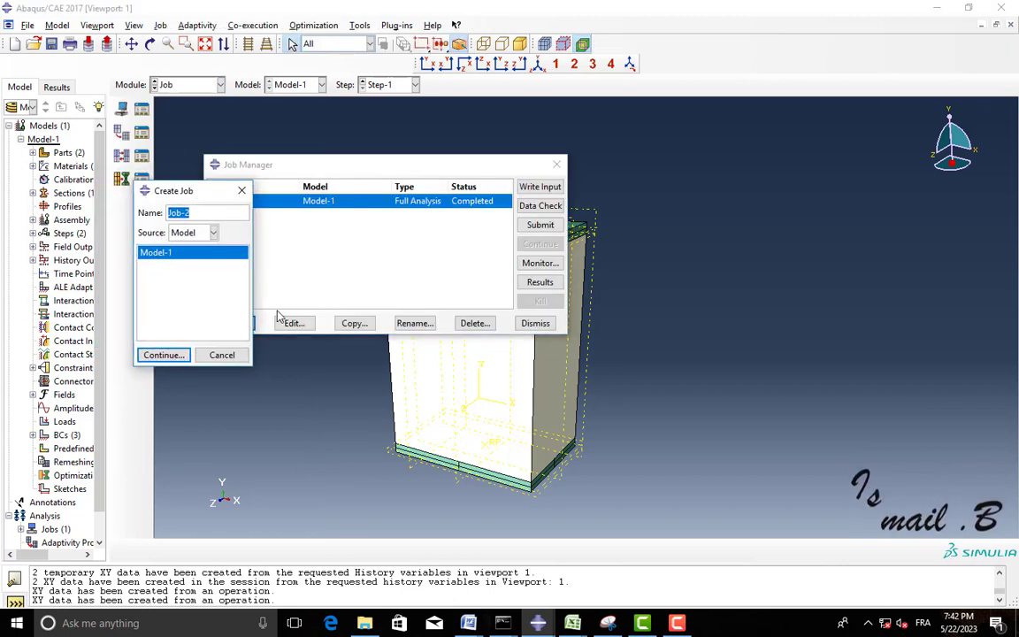
text(2)
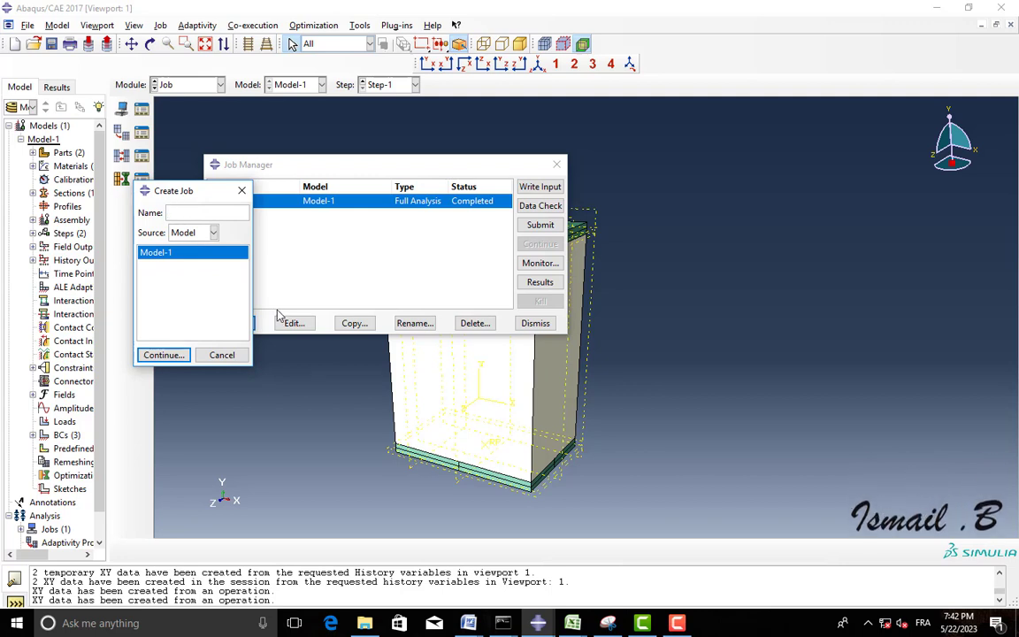
text(shear)
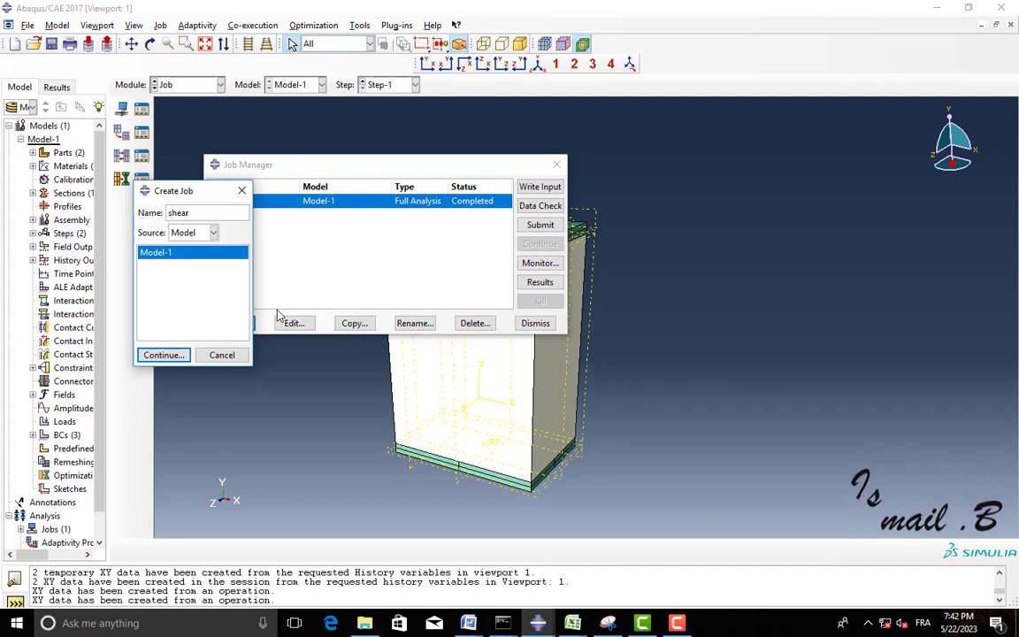
click(168, 355)
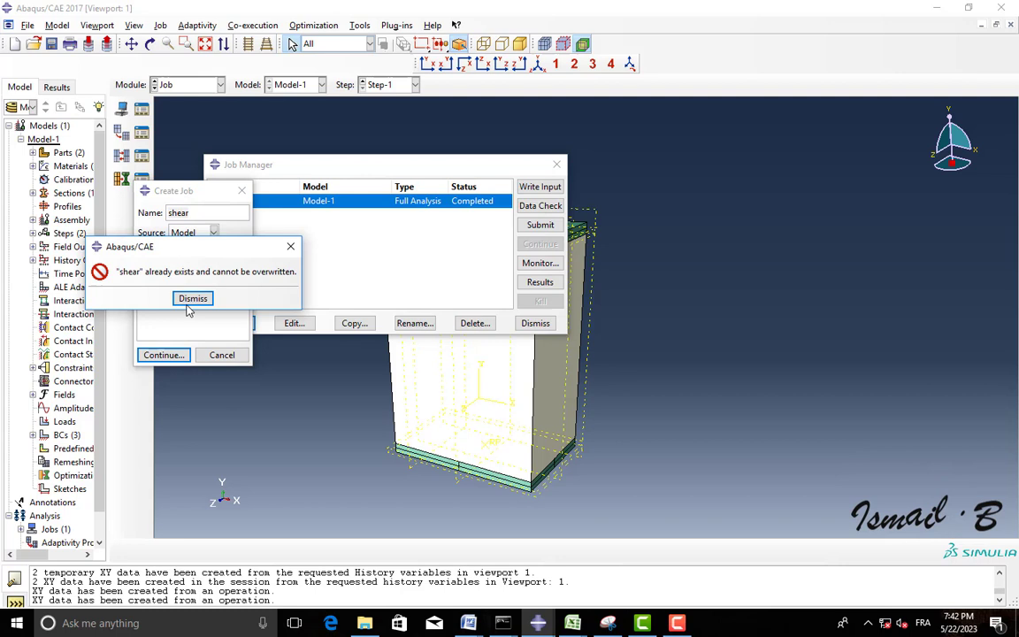
click(290, 246)
Change the new job's name to shear-2-axes and create it as a full analysis
click(210, 215)
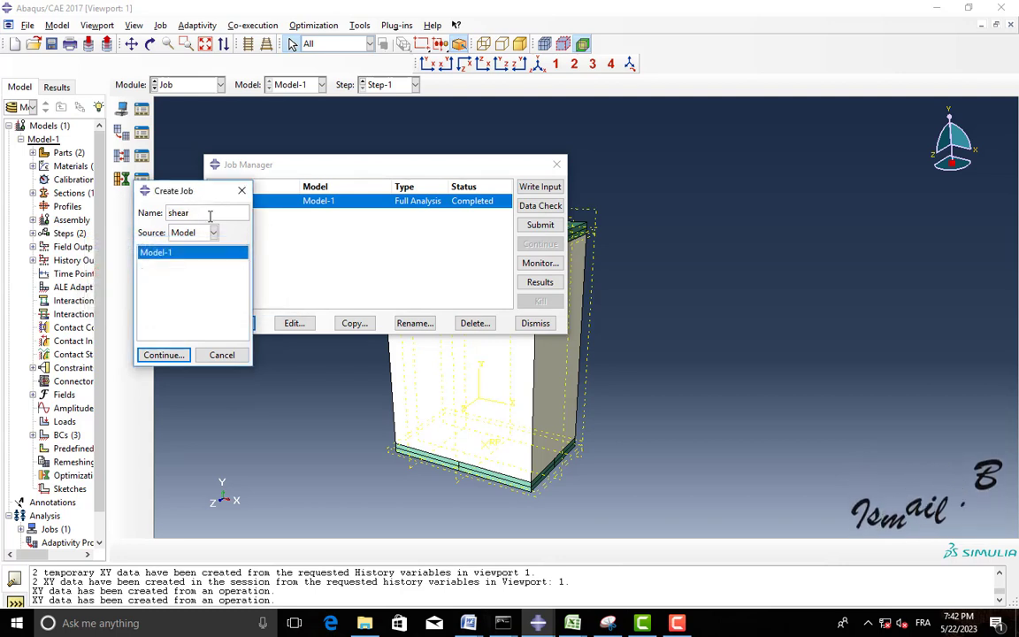
text(-)
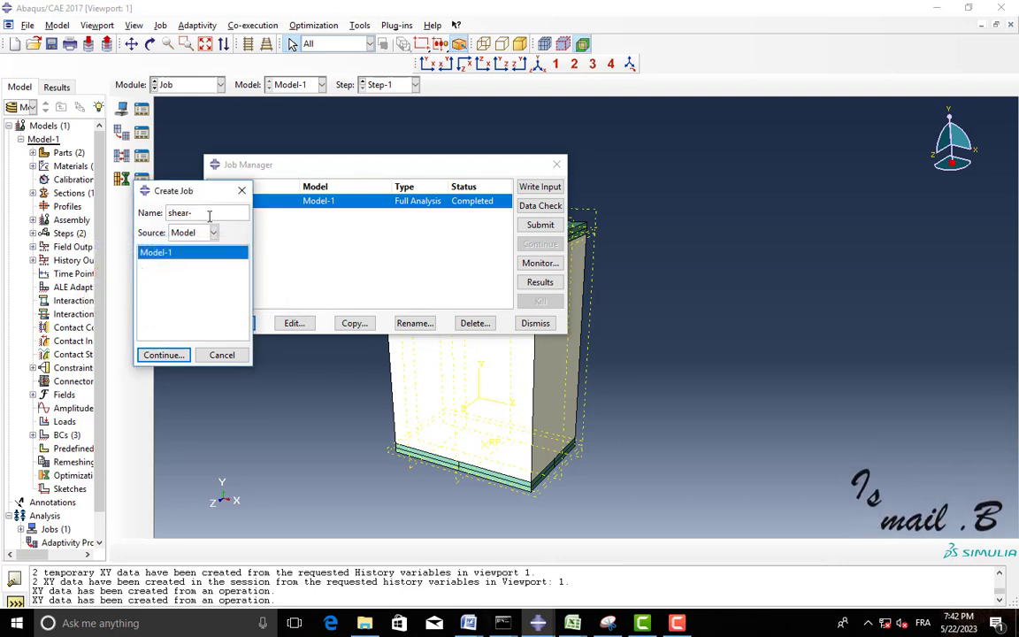
text(2)
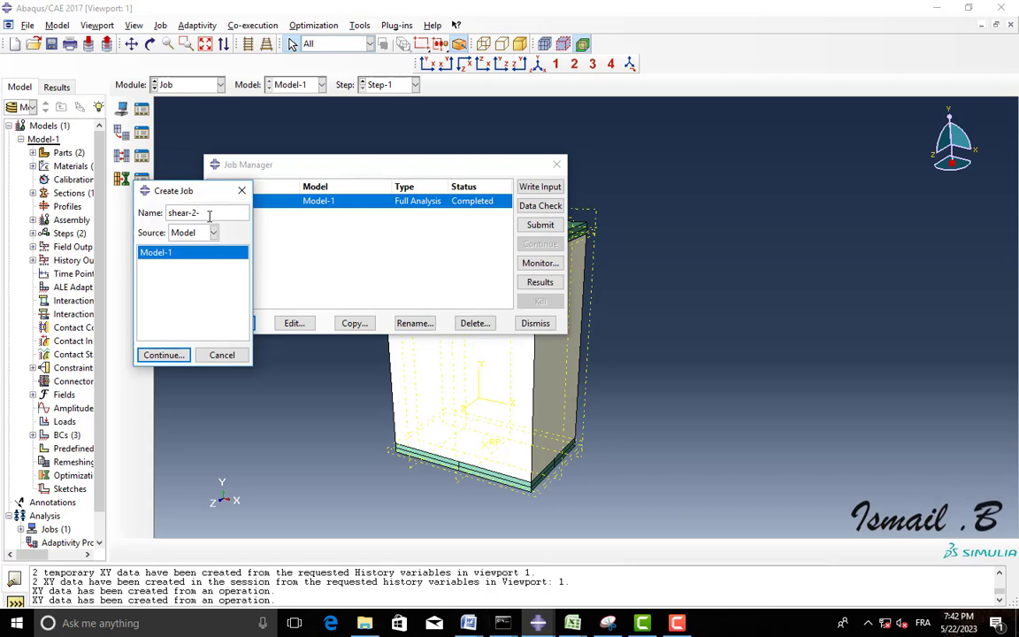
text(-axes)
click(151, 358)
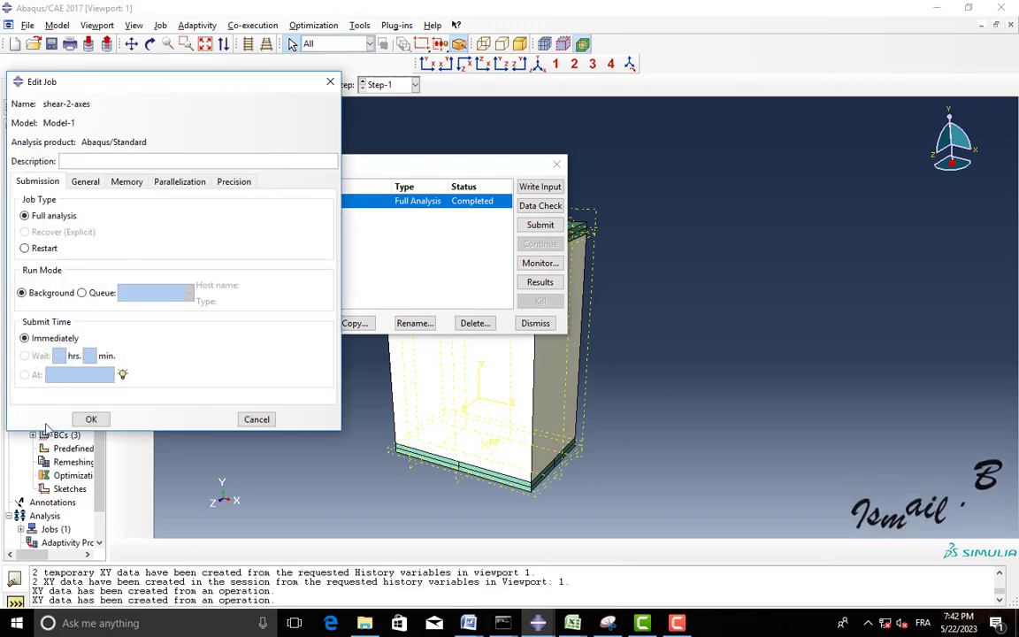
click(82, 419)
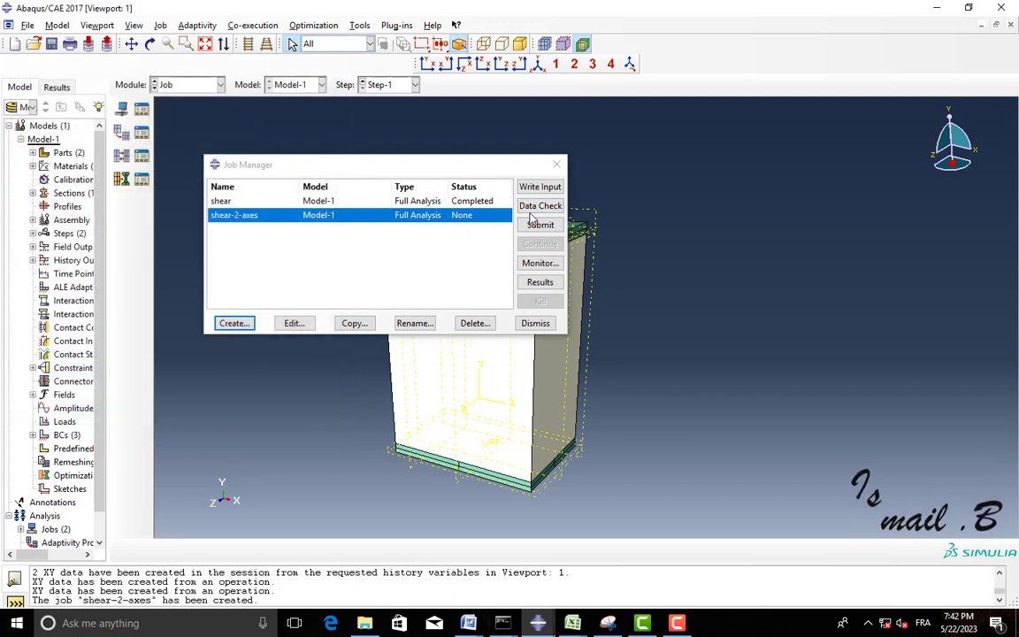
Submit the shear-2-axes job and plot the S22 stress contours of its results on the deformed shape
click(535, 223)
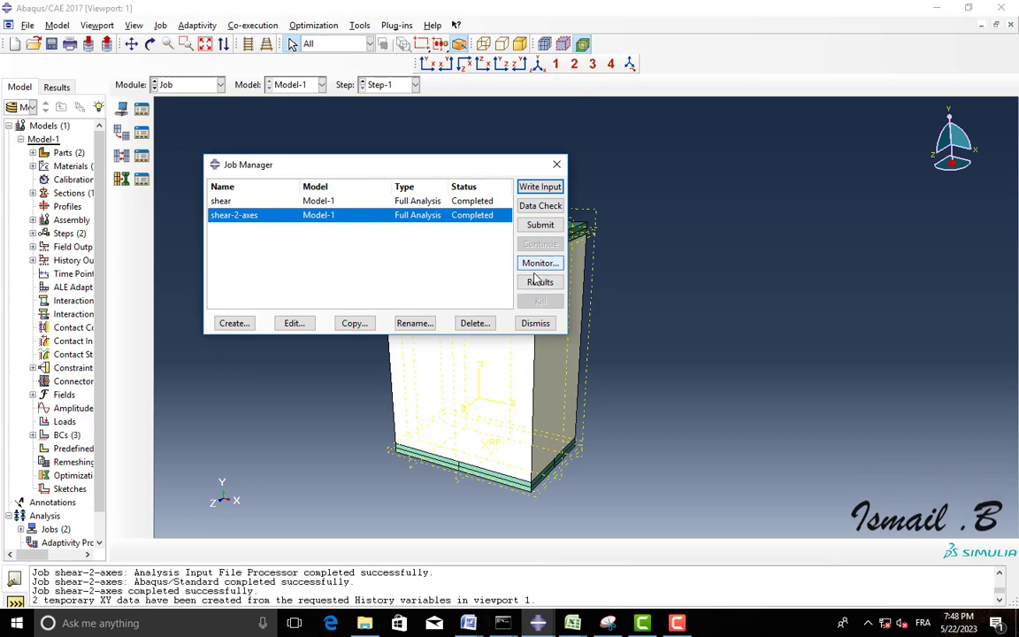
click(536, 279)
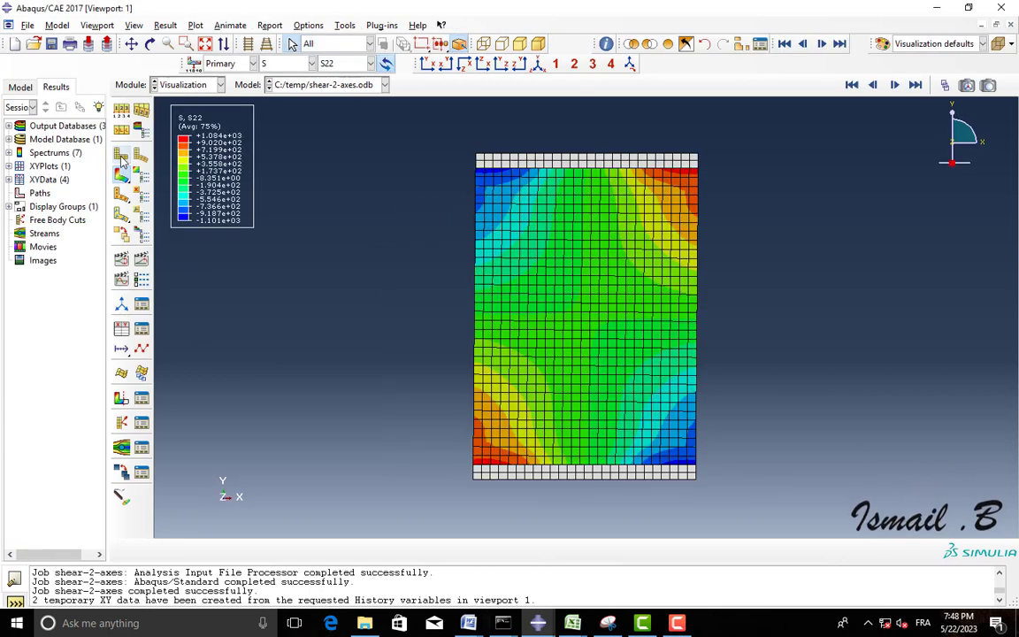
click(122, 156)
click(121, 174)
click(538, 64)
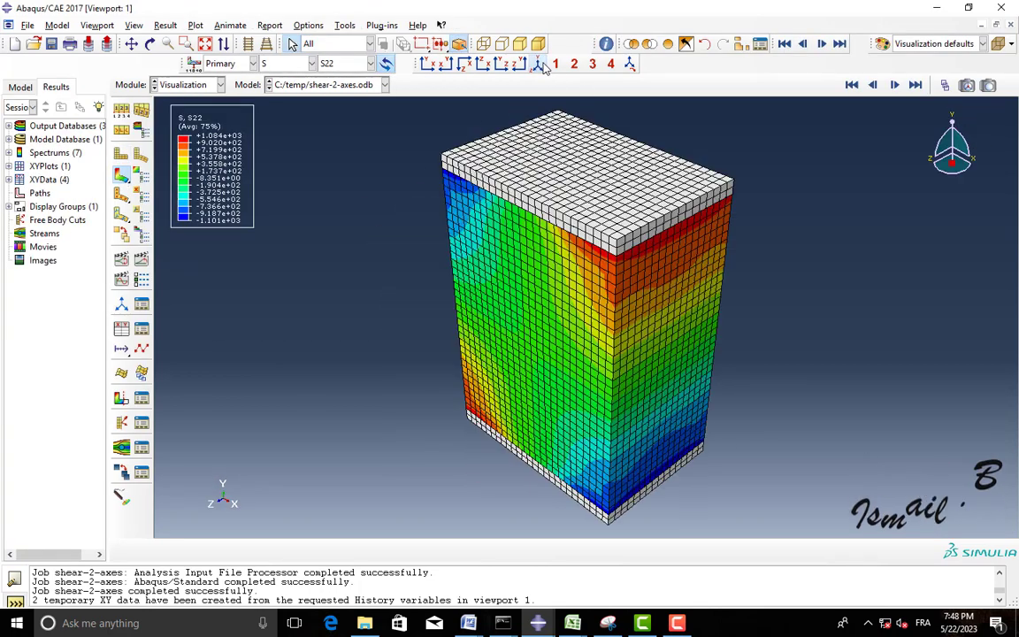
Animate the time history of the shear-2-axes results and display the Mises stress contours
click(141, 260)
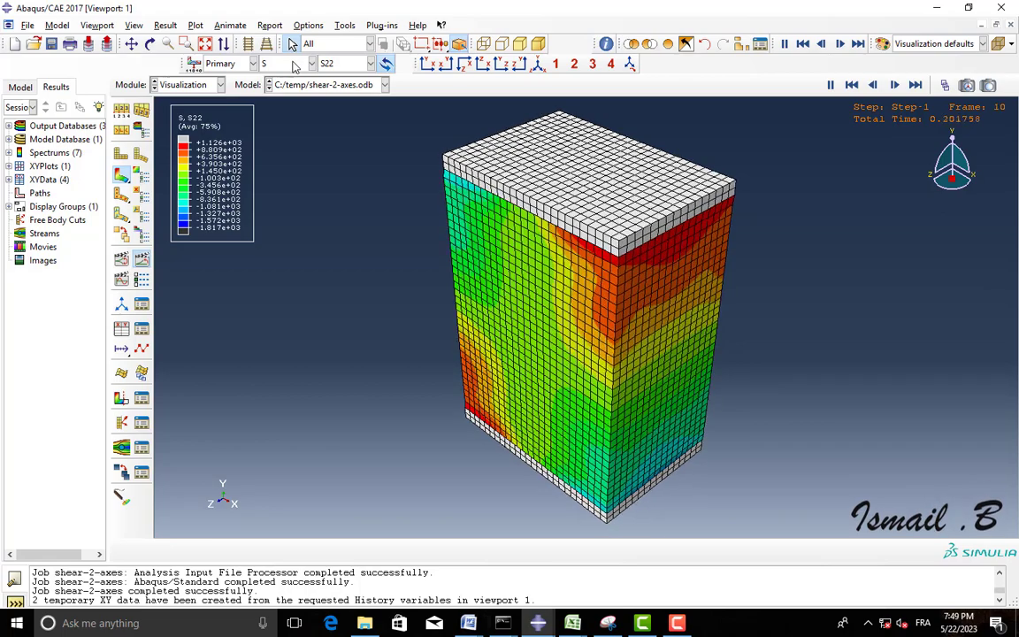
click(311, 64)
click(359, 64)
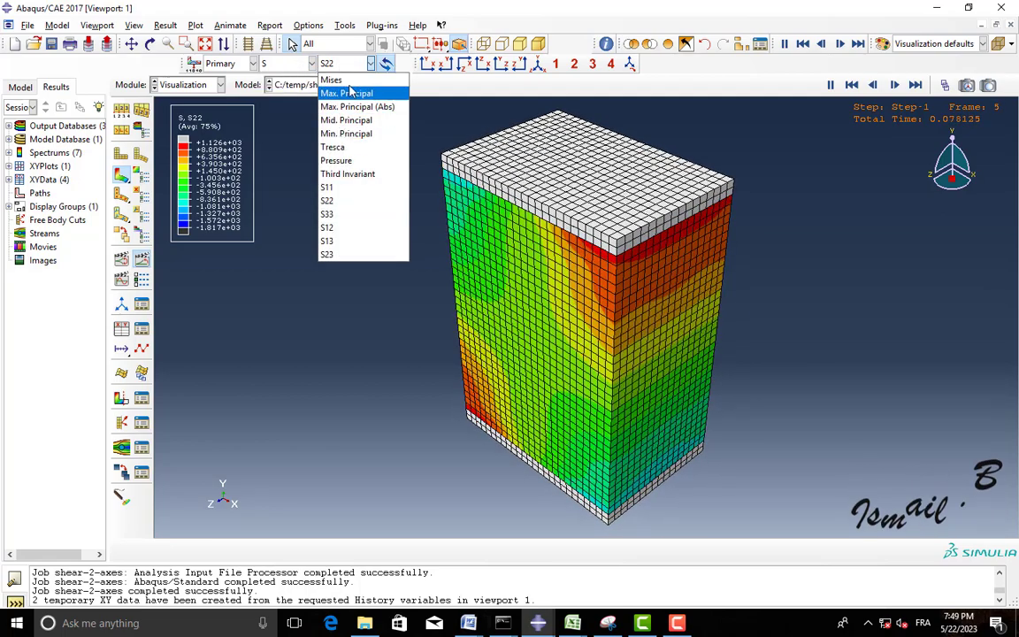
click(351, 81)
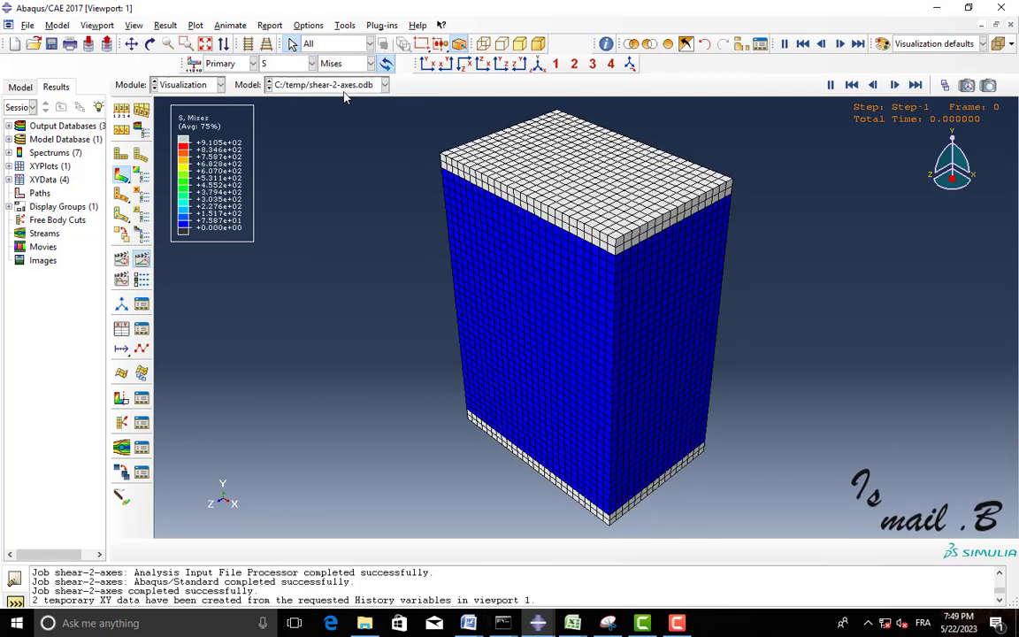
Show the S22 stress contours on the running animation and view the block in the XY plane
click(358, 63)
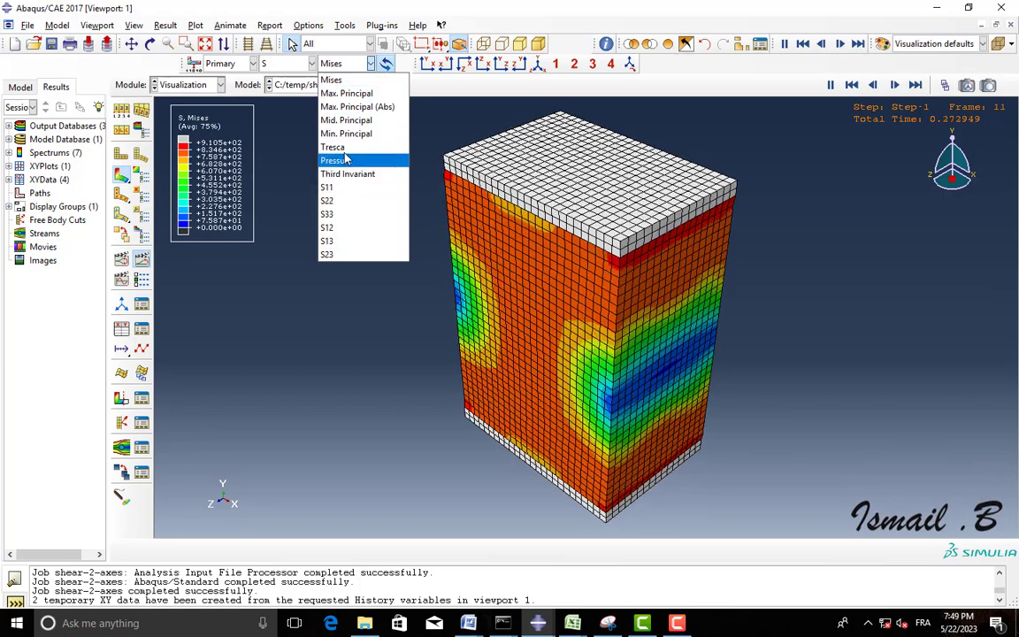
click(344, 200)
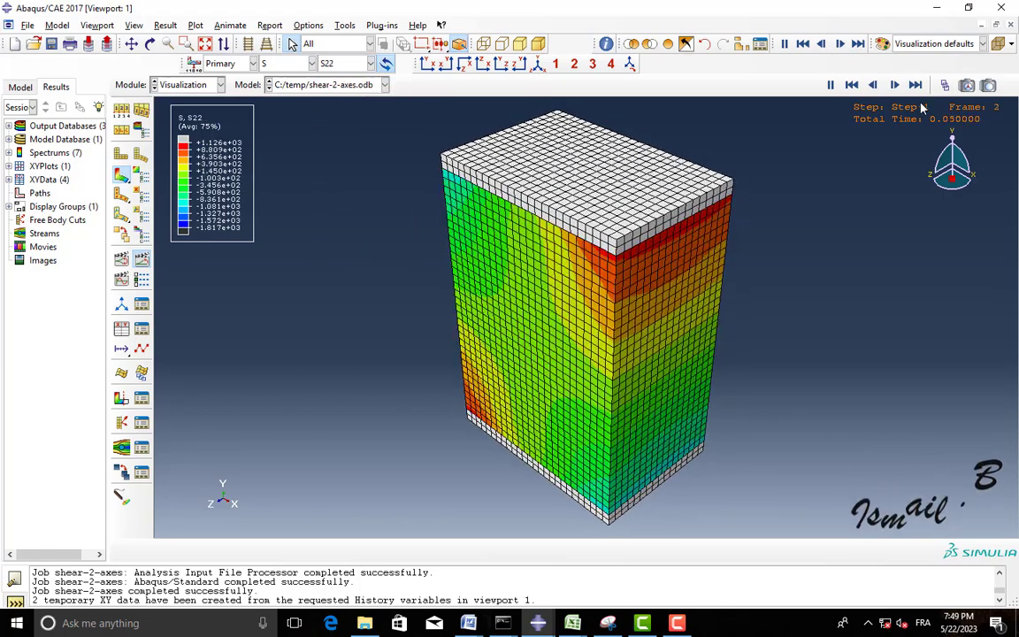
click(426, 65)
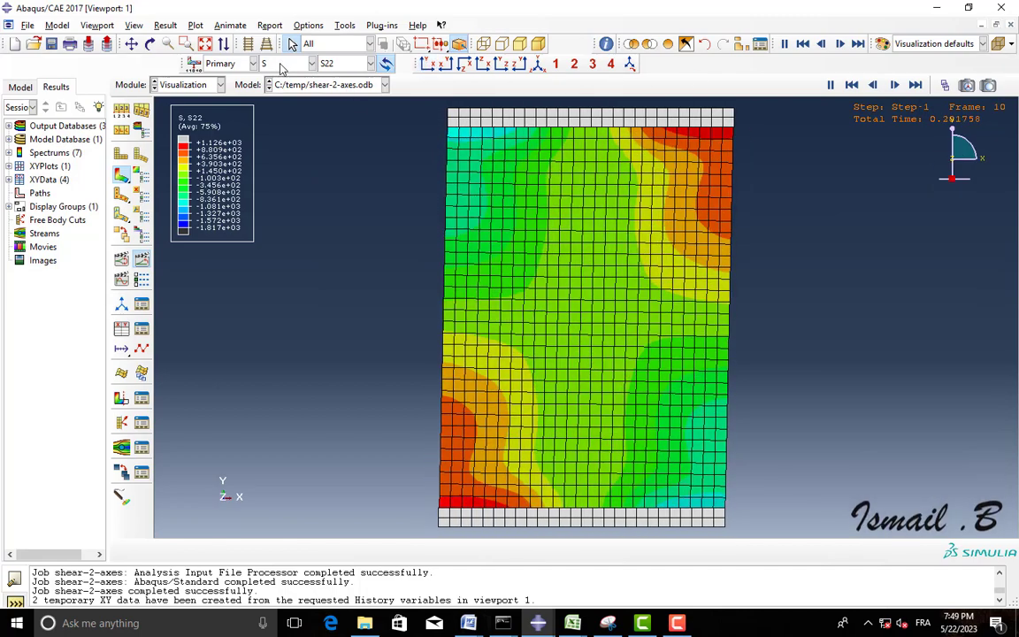
Display the displacement magnitude (U) contours at the last frame of Step-1
click(312, 64)
click(288, 188)
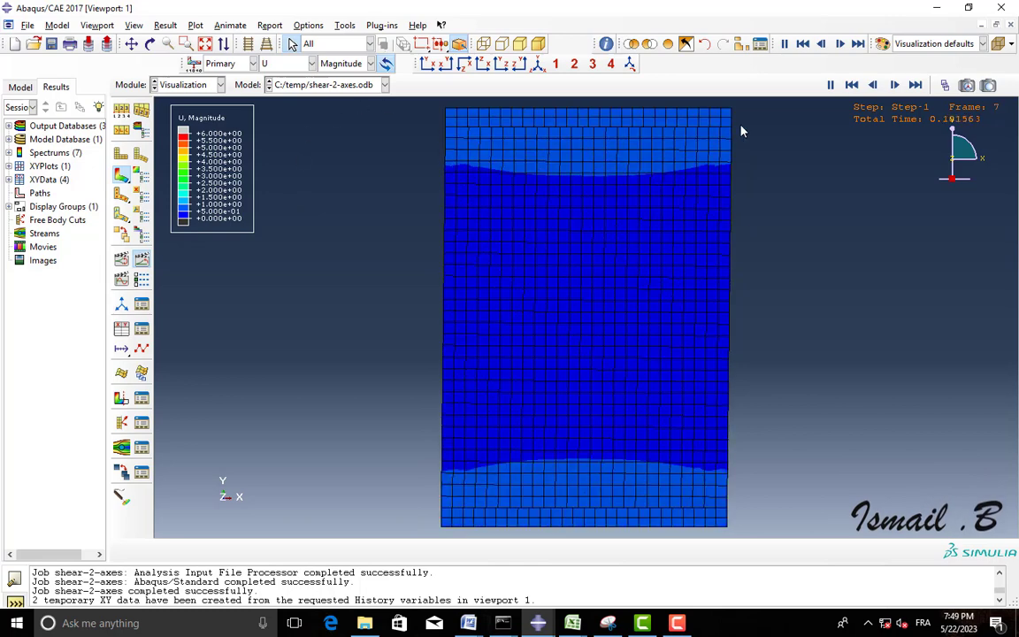
click(922, 84)
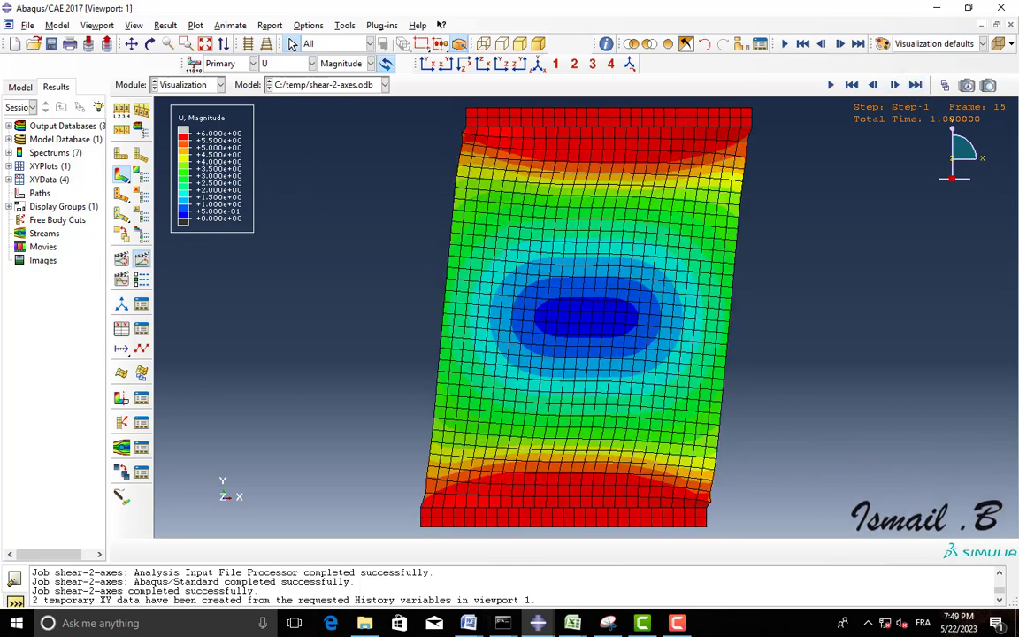
Examine the AC YIELD contours of the final frame, followed by its Mises stress contours
click(311, 64)
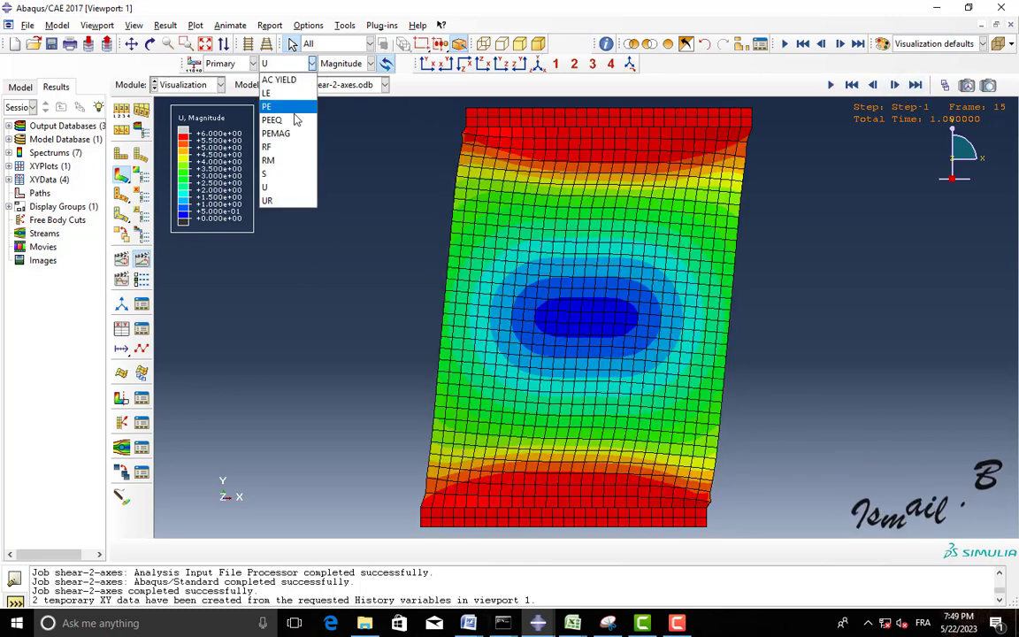
click(281, 80)
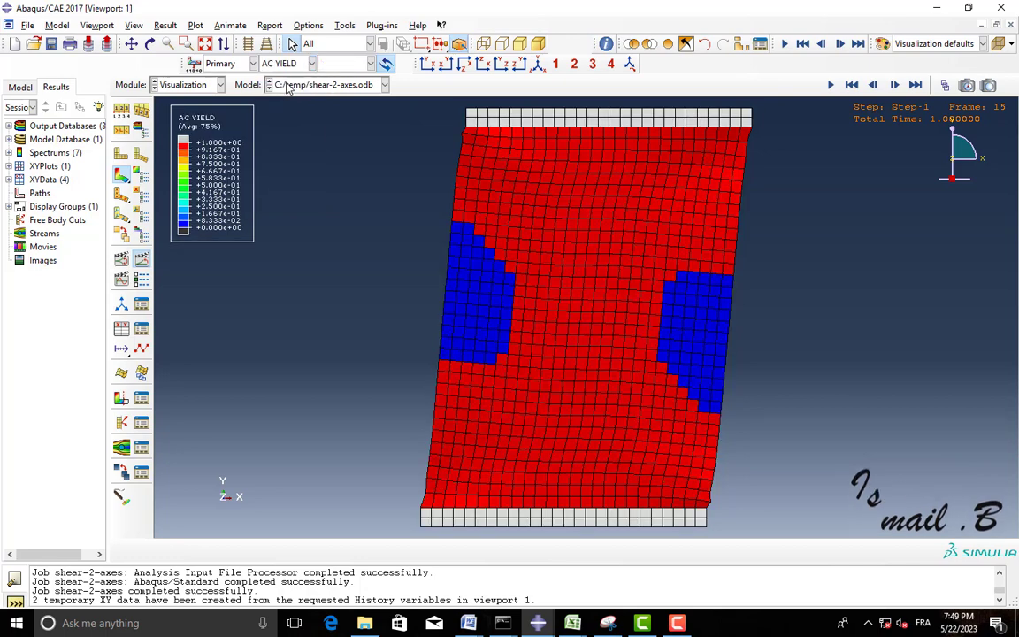
click(285, 64)
click(247, 159)
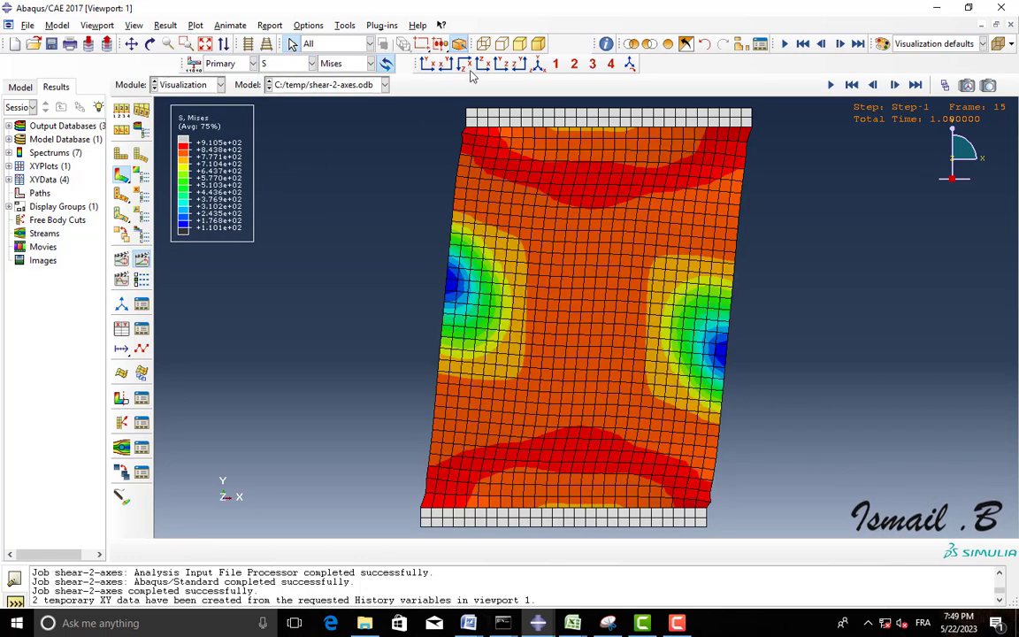
Display the S22 stress contours of the final frame and inspect them in isometric and XY-plane views
click(370, 64)
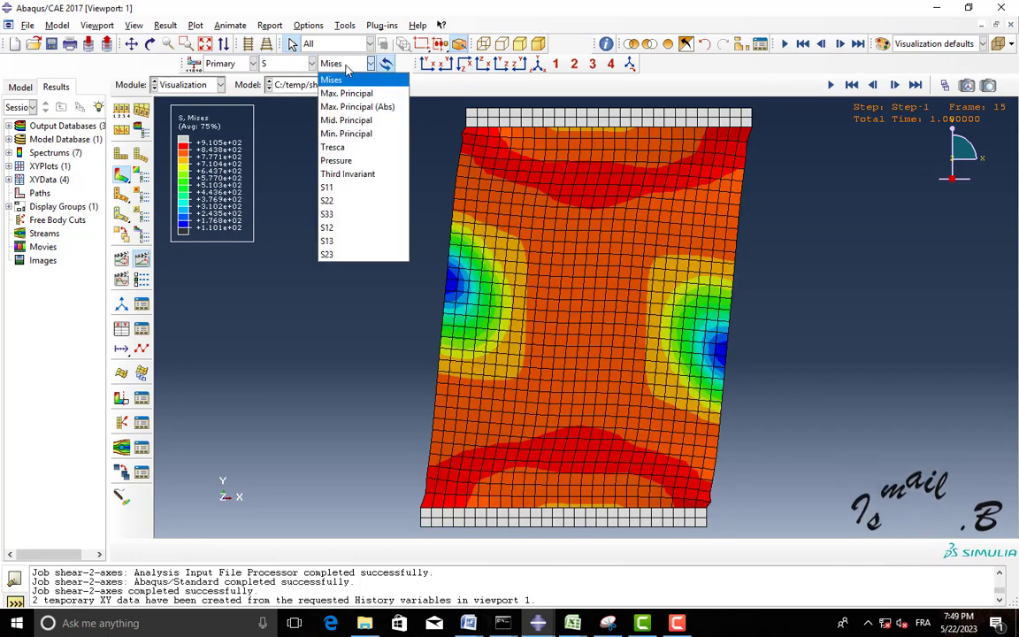
click(329, 200)
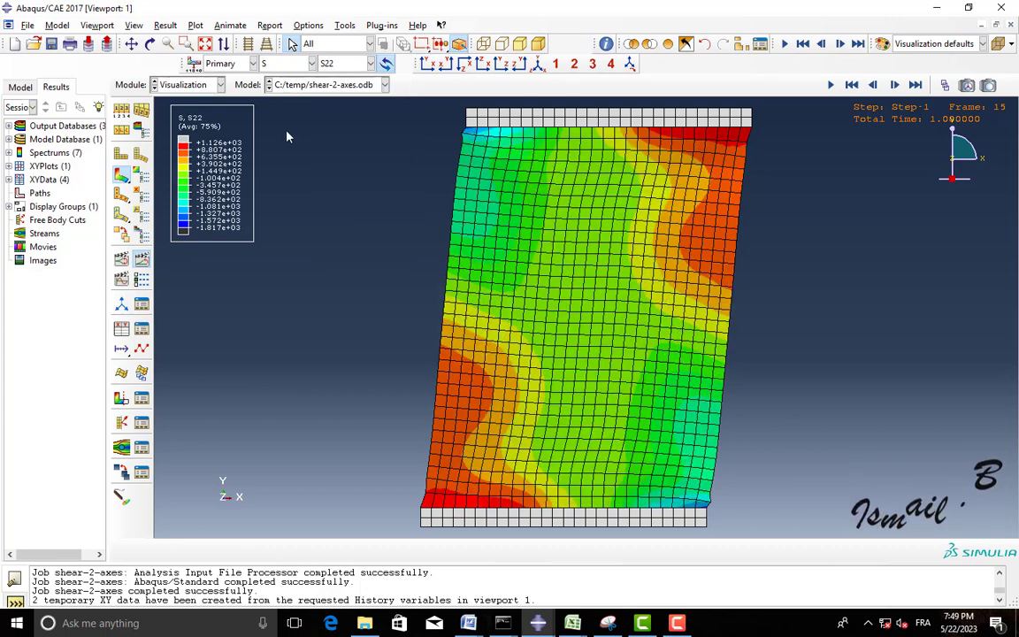
click(536, 65)
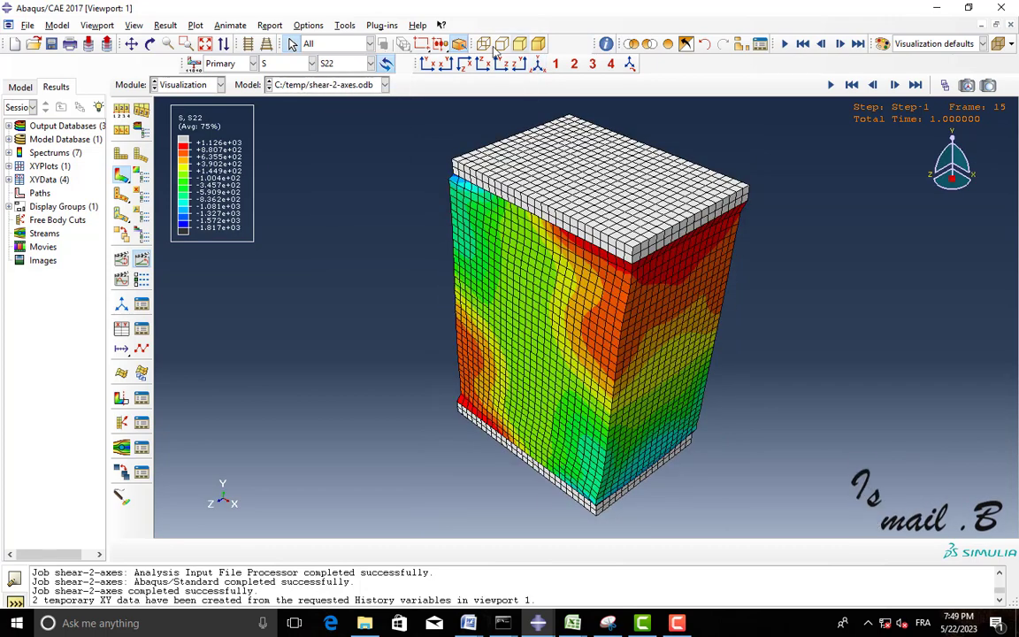
click(432, 64)
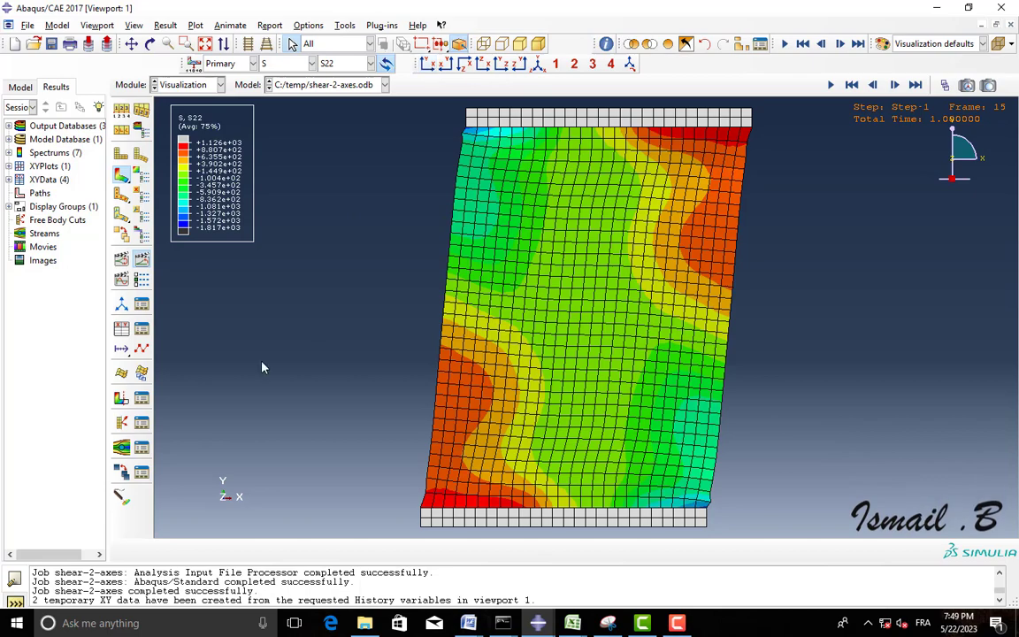
Plot the RF1 and U1 history outputs of node 1378 against time from the ODB history output
click(142, 304)
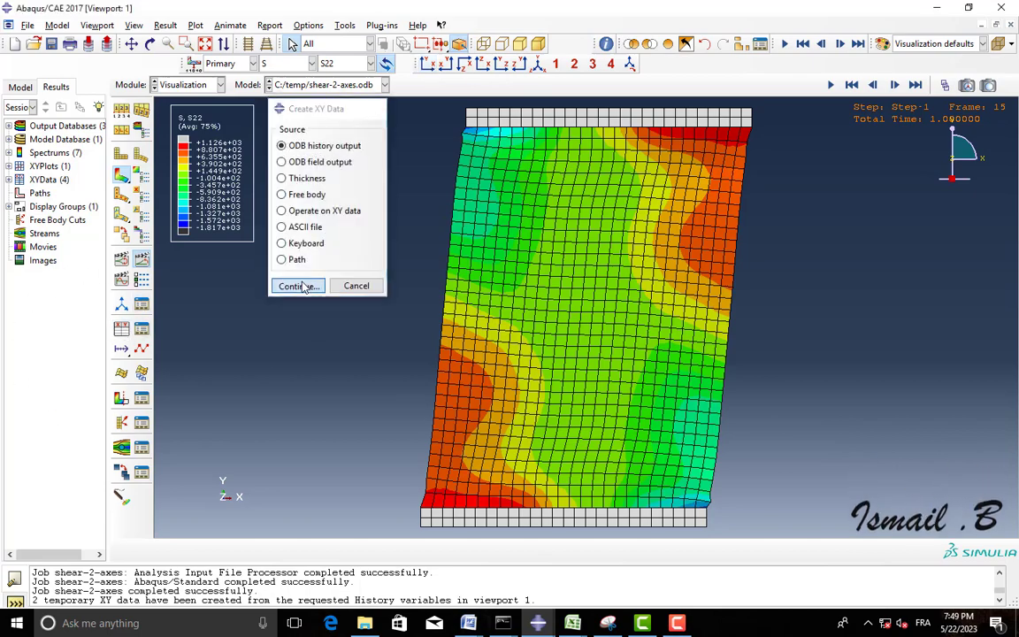
click(295, 284)
scroll(493, 382, right, 2)
scroll(495, 334, down, 3)
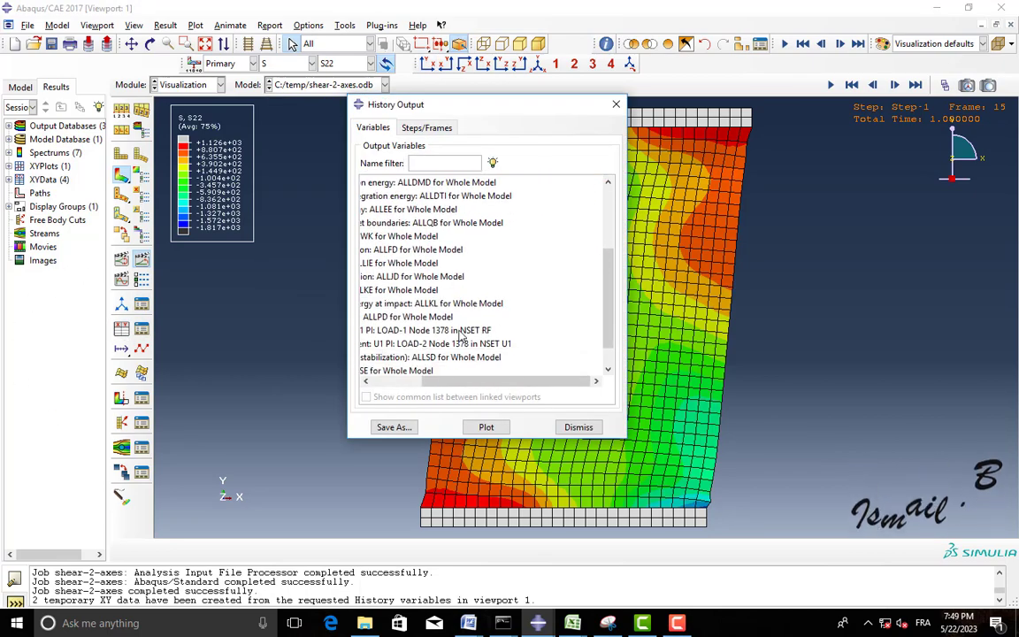
click(462, 330)
ctrl+click(461, 344)
click(487, 427)
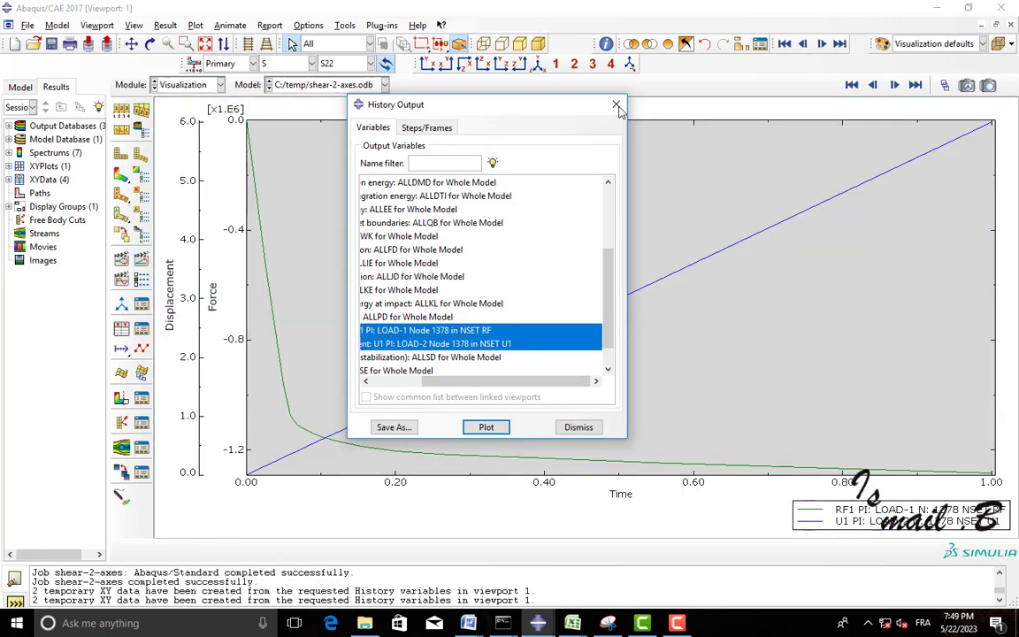
click(578, 427)
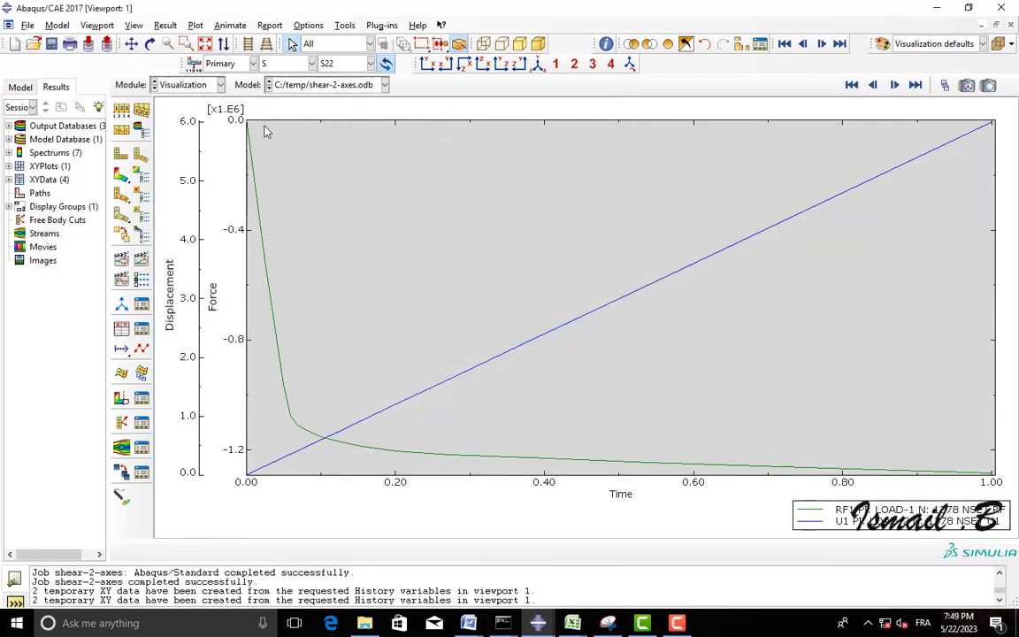
Return to the Job module and close the job manager
click(188, 85)
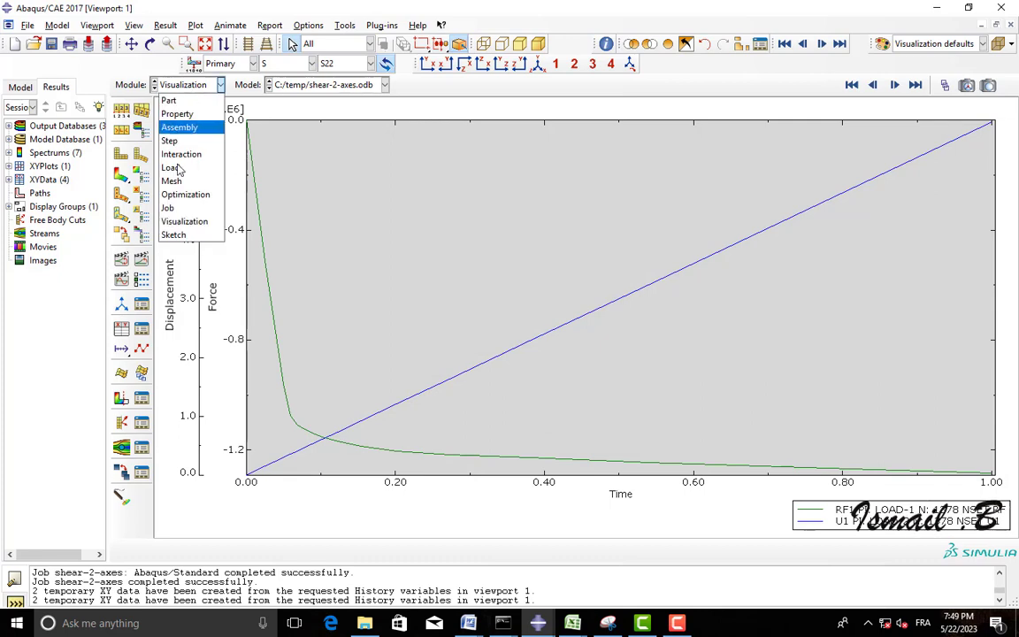
click(178, 209)
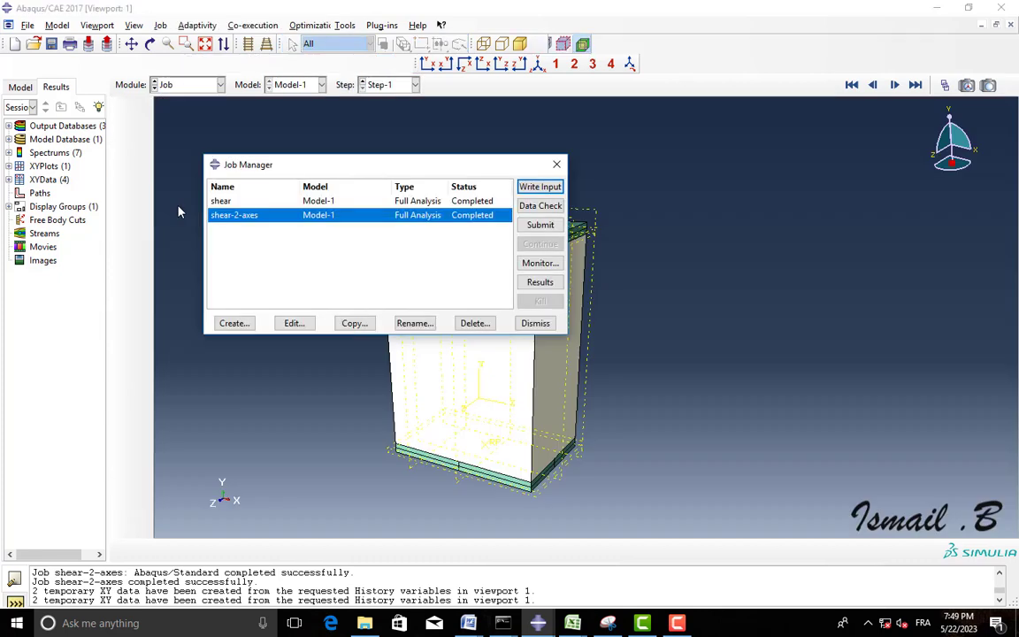
click(558, 166)
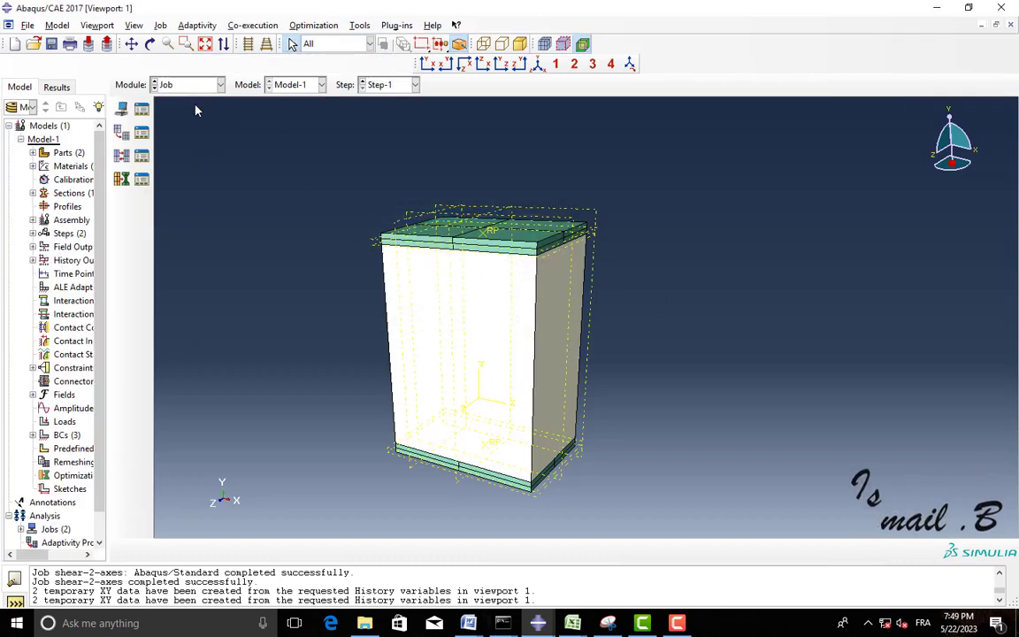